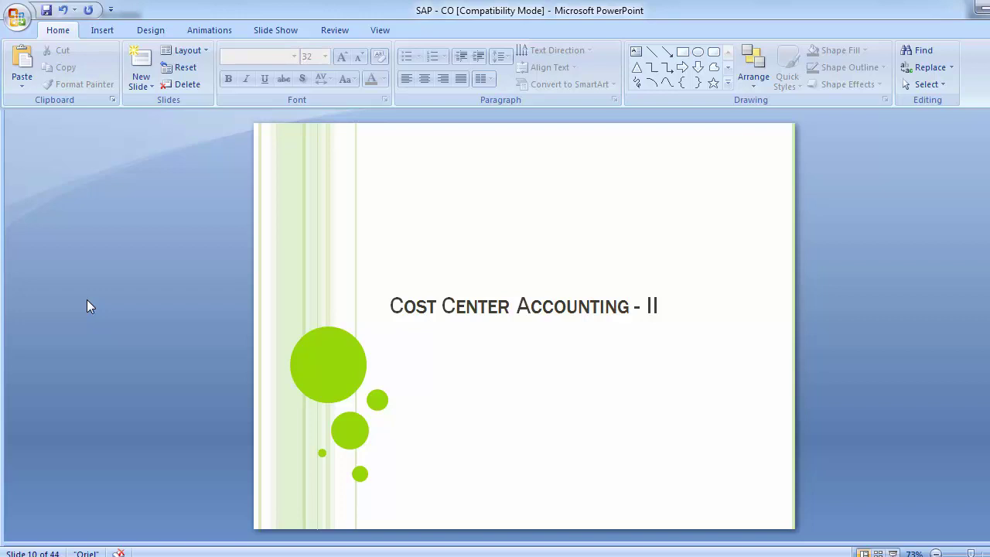
# Advance the presentation from slide 10 to slide 11, 'Activity Type'
pyautogui.press('pagedown')
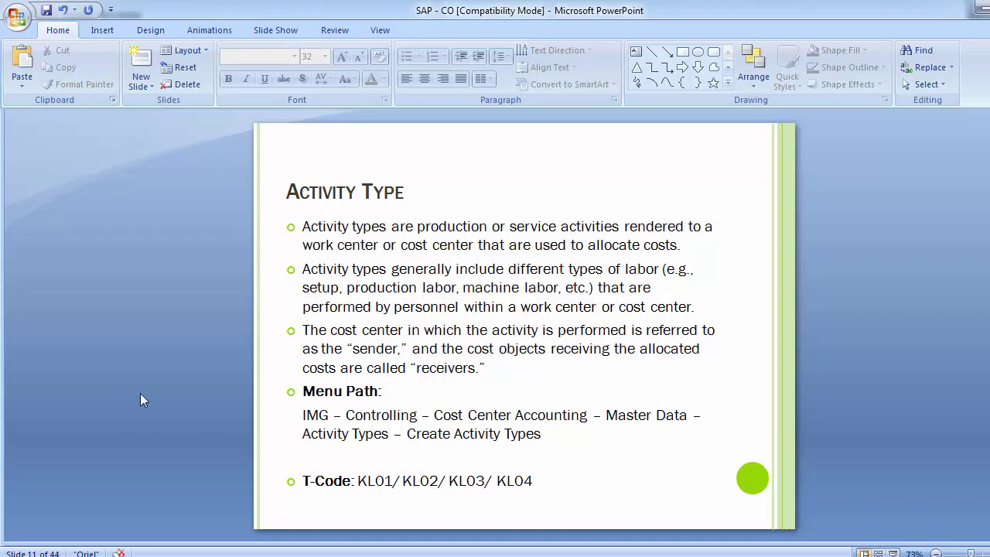
# Switch from PowerPoint to the SAP Easy Access window and focus its command field
pyautogui.click(431, 526)
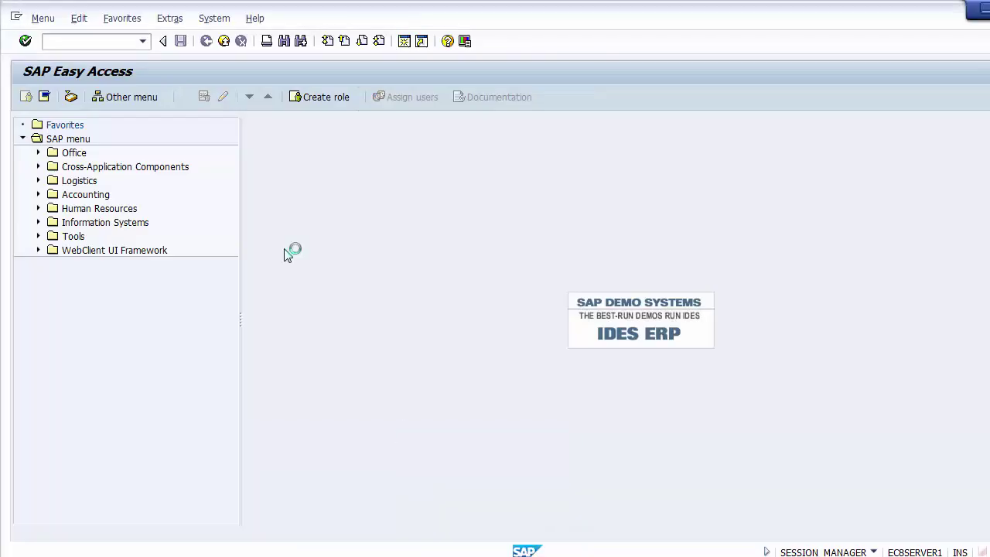
pyautogui.click(77, 44)
# Run transaction SPRO and open the SAP Reference IMG
pyautogui.write('Spro')
pyautogui.press('Return')
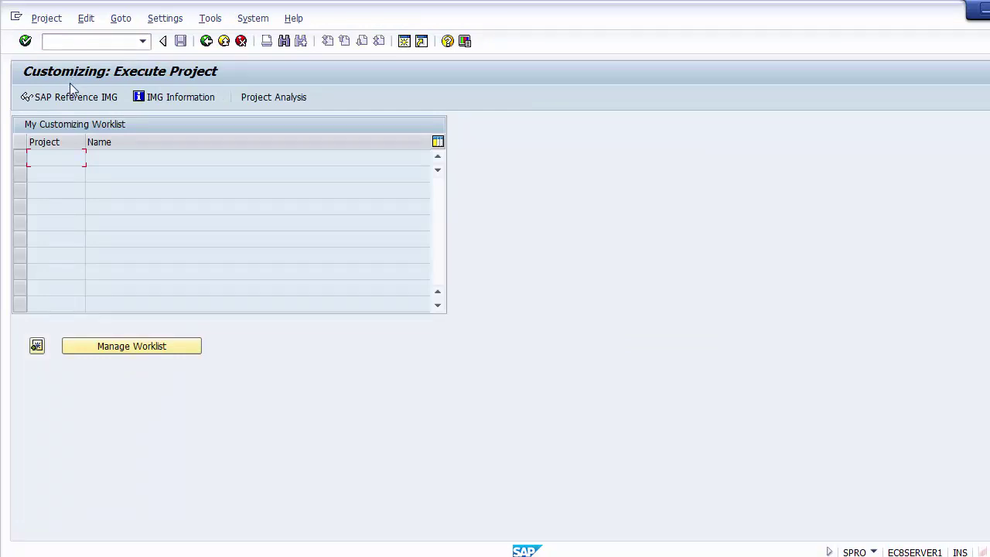
pyautogui.click(68, 97)
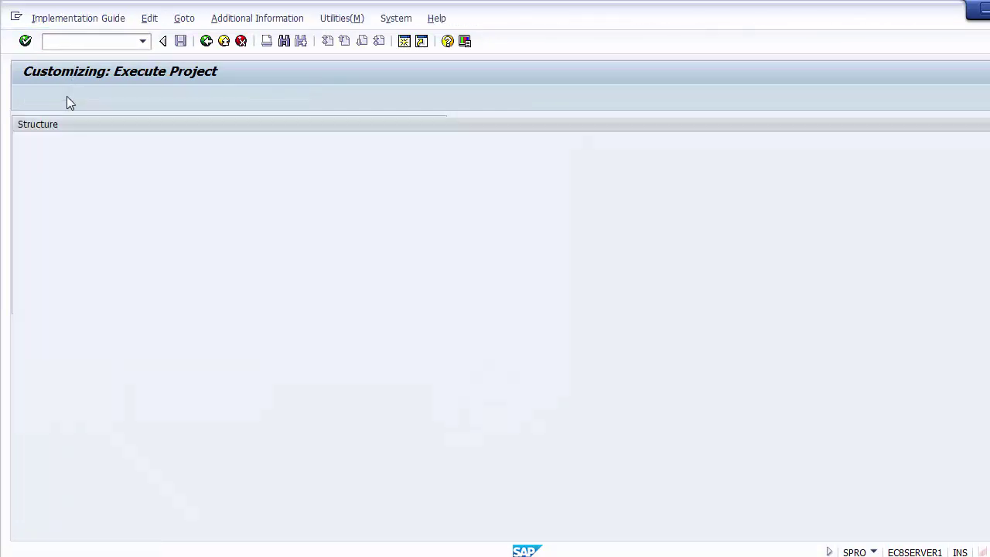
# Expand Controlling > Cost Center Accounting > Master Data > Activity Types and select Create Activity Types
pyautogui.click(37, 305)
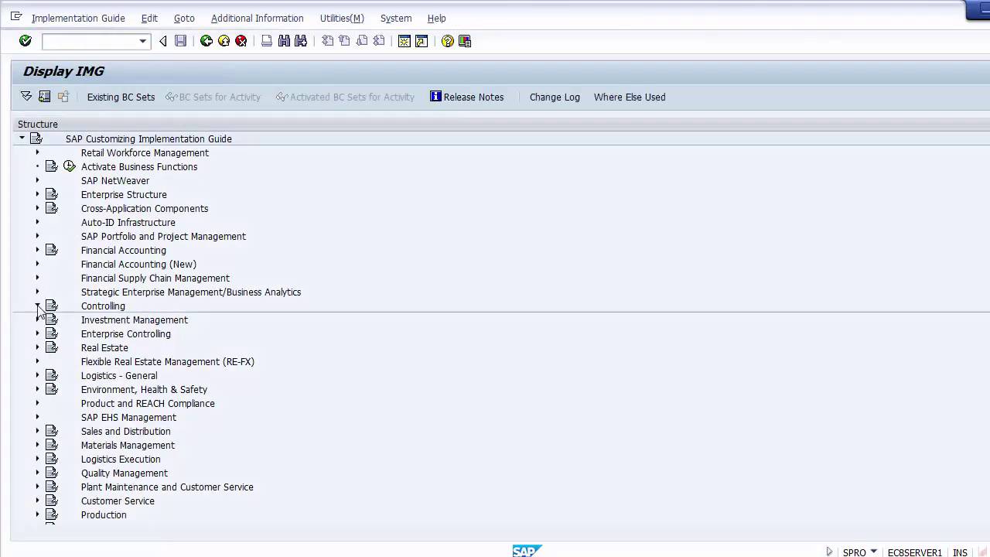
pyautogui.click(106, 348)
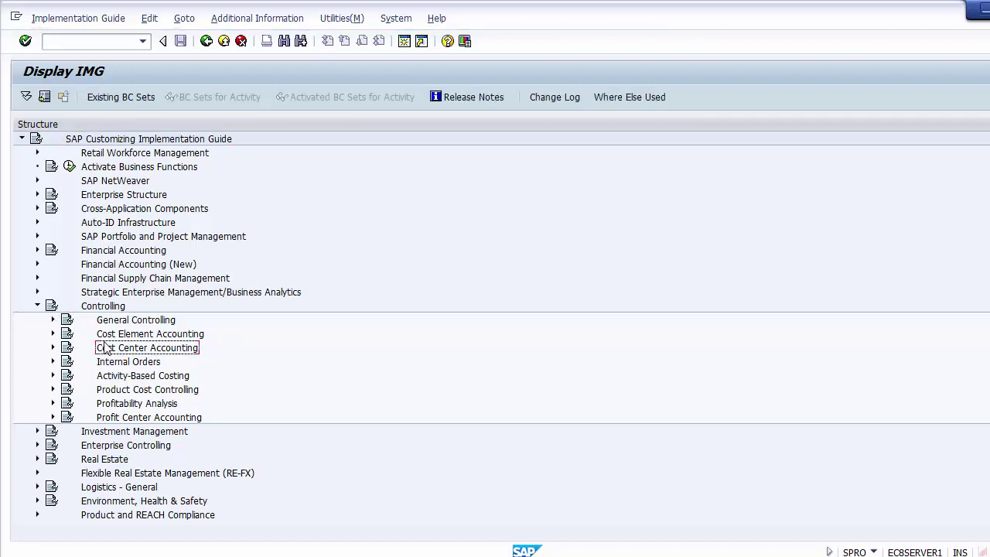
pyautogui.click(53, 347)
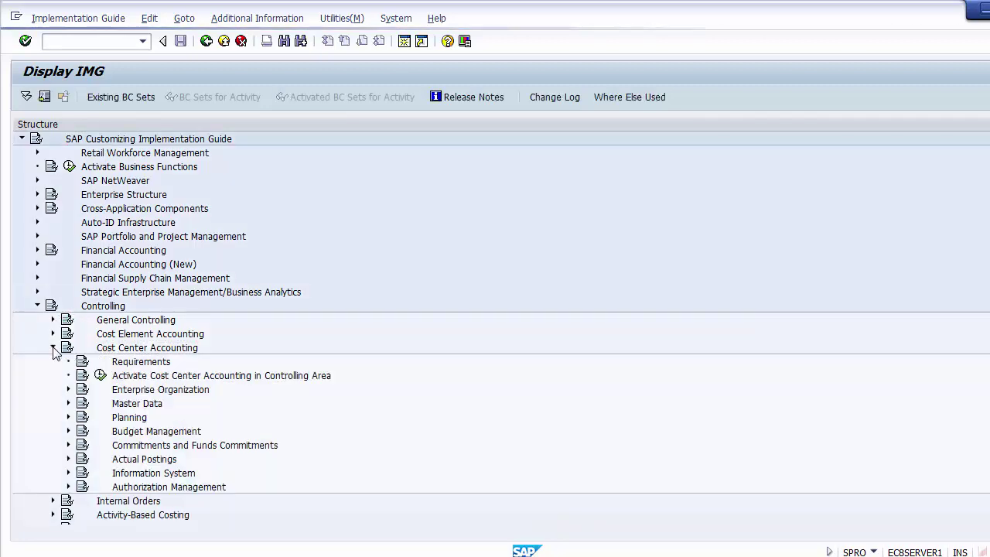
pyautogui.click(108, 404)
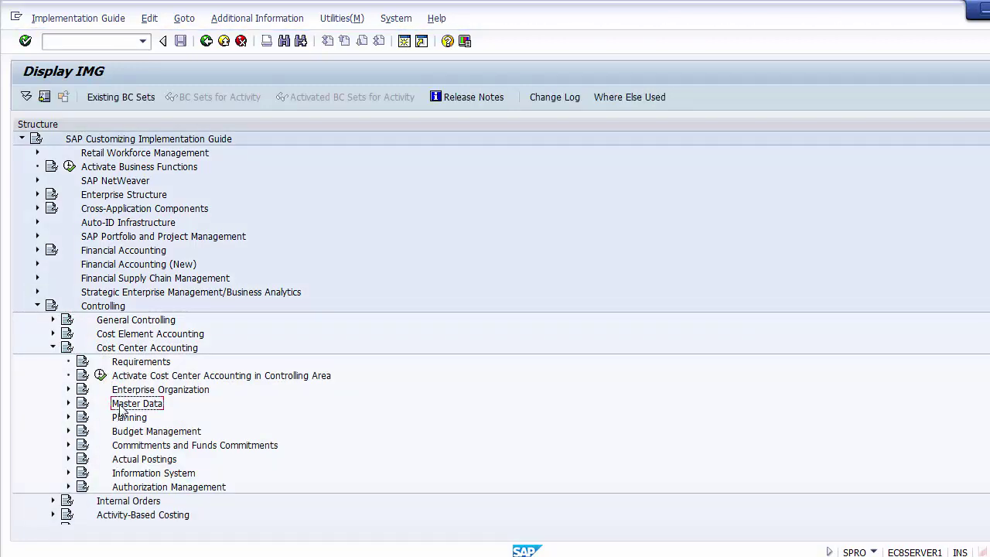
pyautogui.click(68, 403)
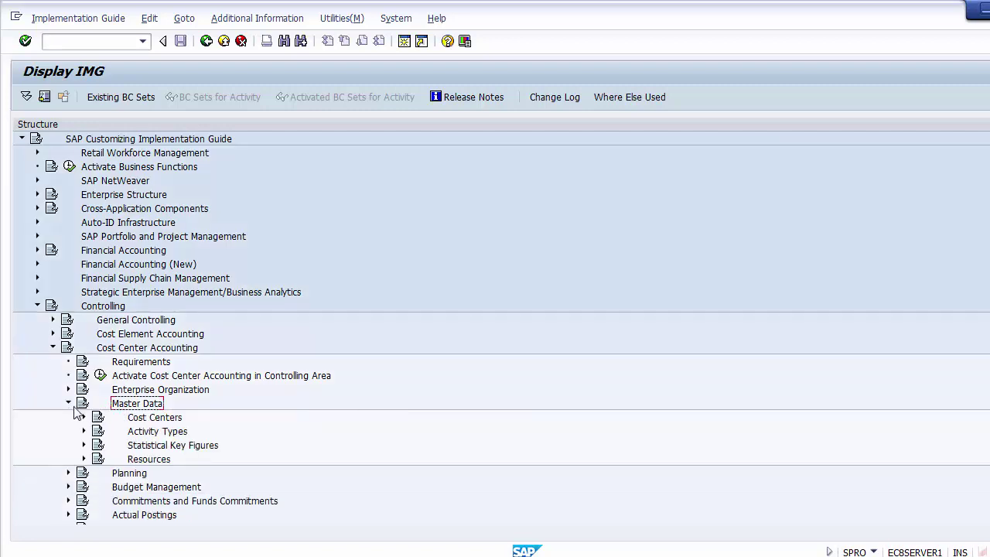
pyautogui.click(141, 417)
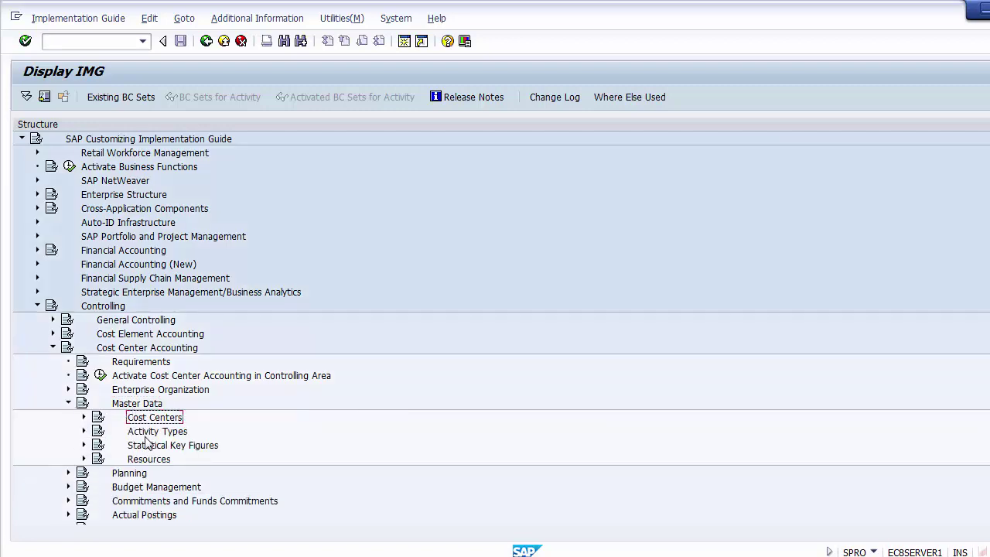
pyautogui.click(158, 432)
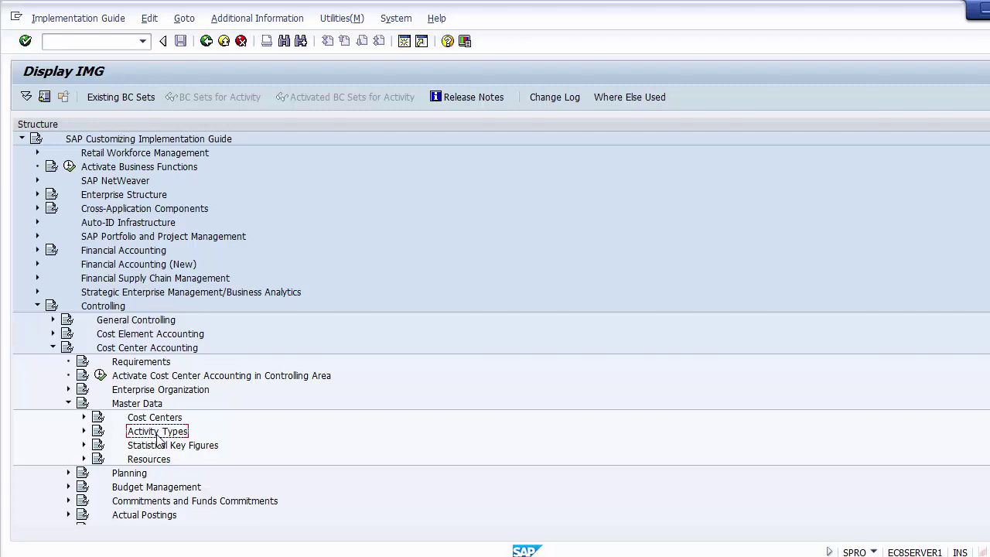
pyautogui.click(84, 431)
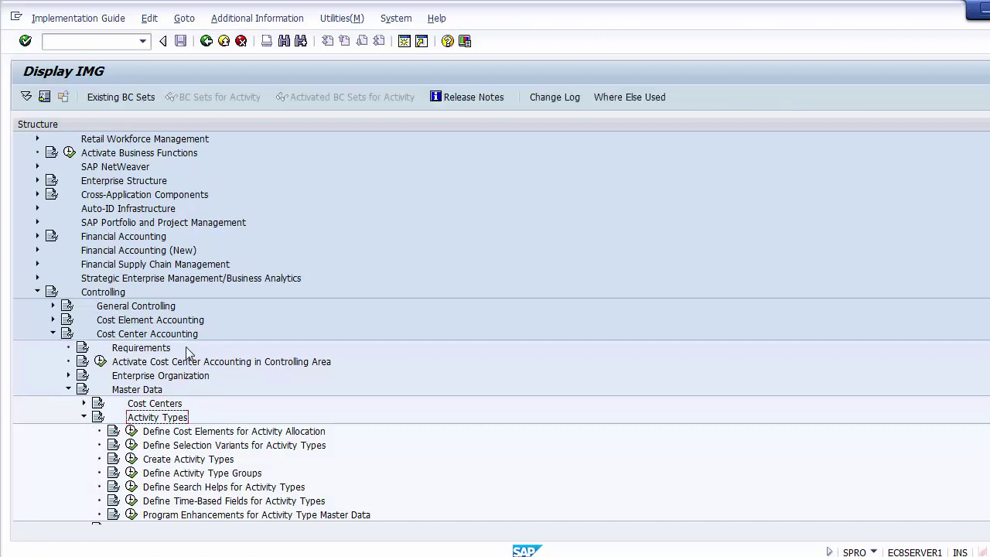
pyautogui.click(207, 459)
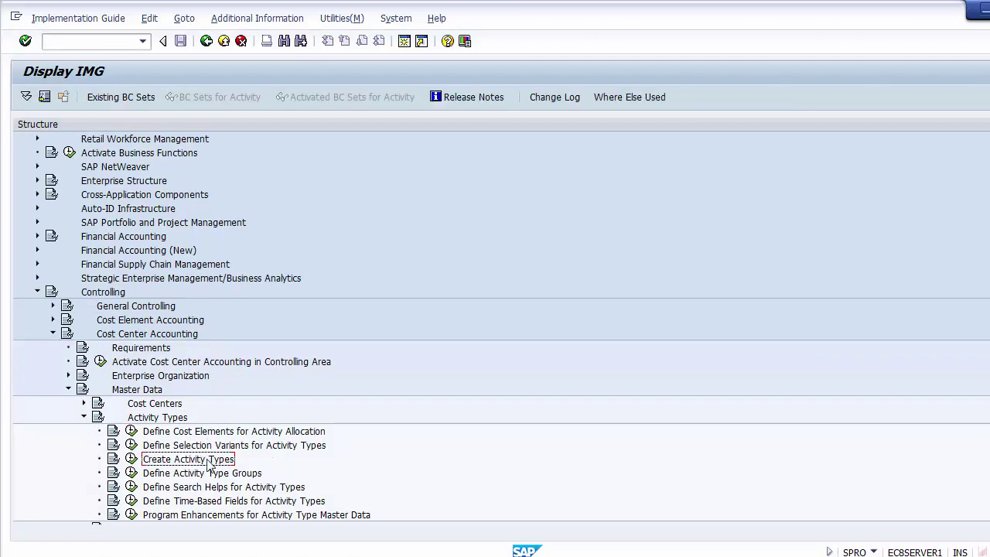
# Execute Create Activity Types and choose Create Activity Type in the Choose Activity dialog
pyautogui.click(131, 460)
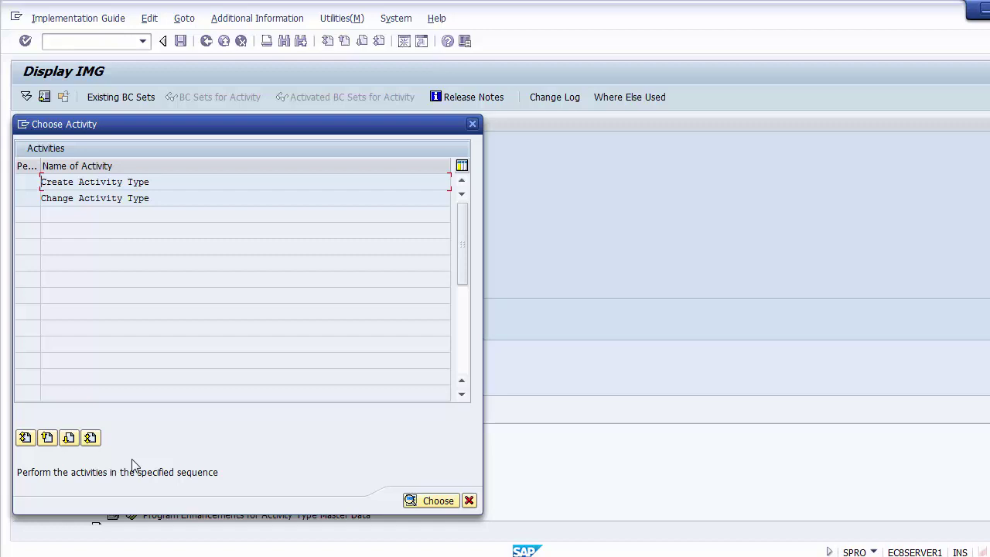
pyautogui.doubleClick(107, 183)
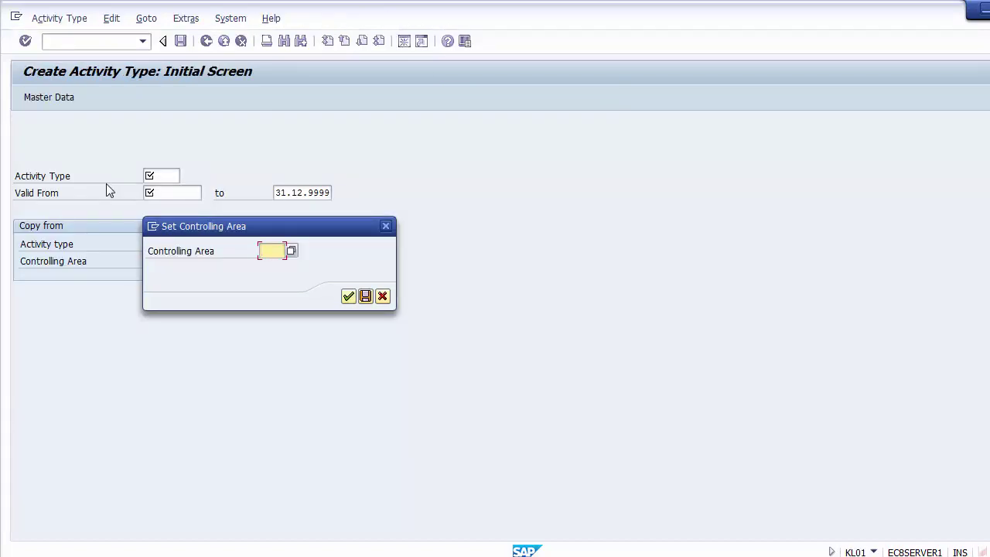
# Enter controlling area Z100 in the Set Controlling Area popup and confirm
pyautogui.click(270, 249)
pyautogui.write('Z1')
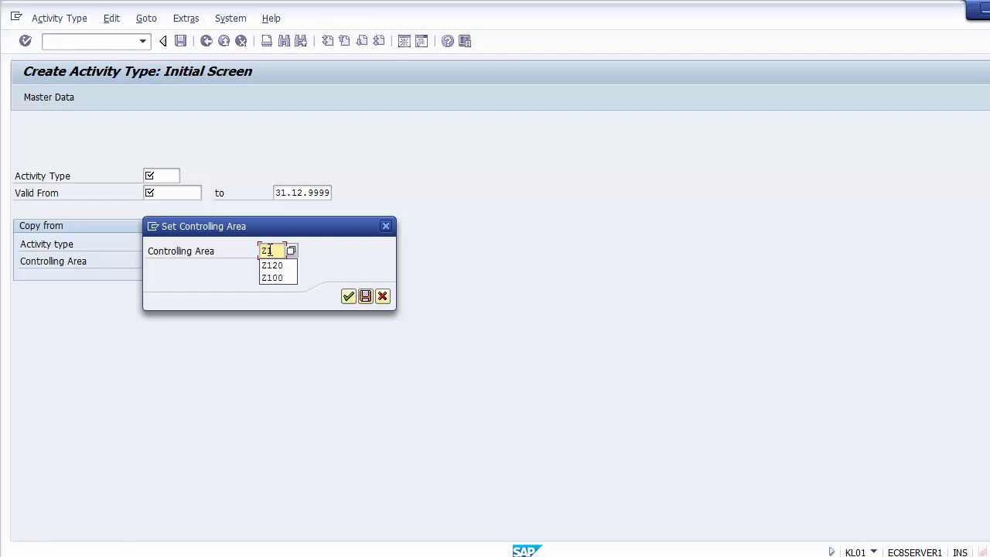
pyautogui.write('00')
pyautogui.press('Return')
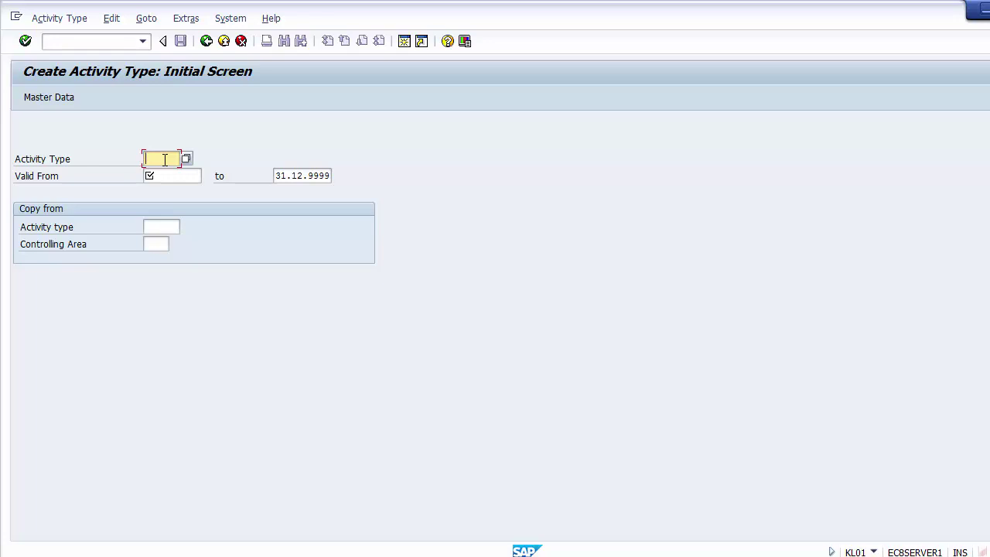
# Enter activity type MTLBR, valid from 01.10.2014, and continue to the Basic Screen
pyautogui.write('Mlab')
pyautogui.hotkey('shift', 'End')
pyautogui.press('Delete')
pyautogui.write('TLBR')
pyautogui.click(182, 173)
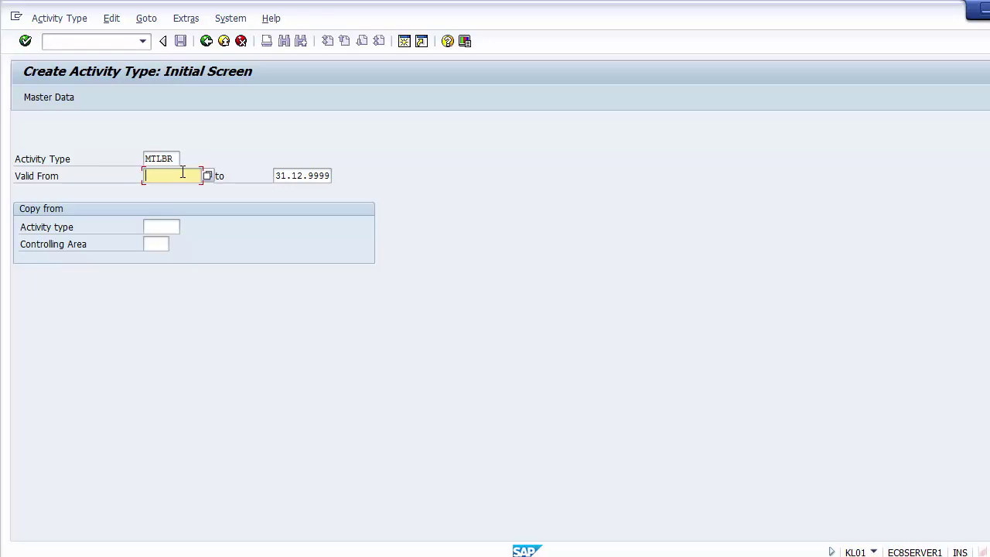
pyautogui.write('01102014')
pyautogui.press('Return')
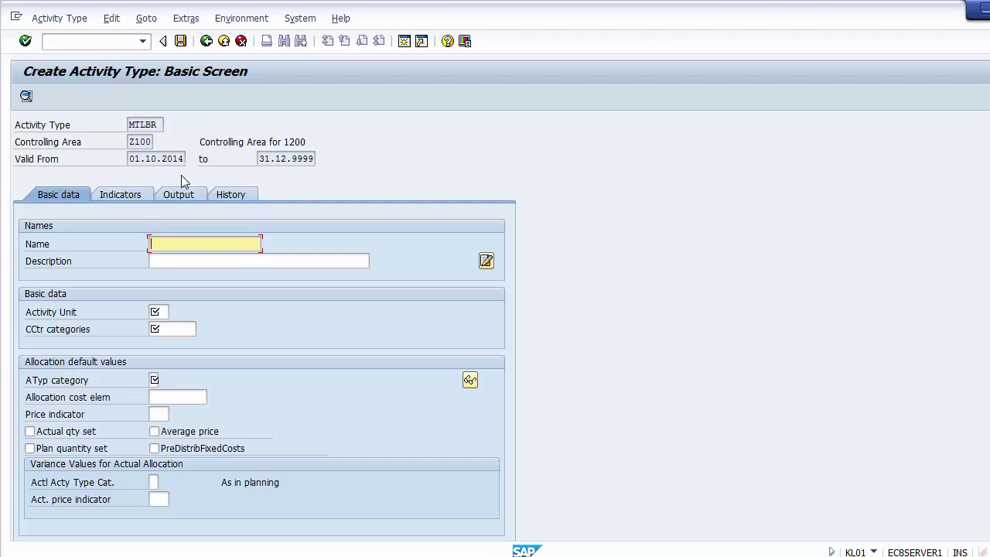
# Fill Name and Description with 'Materail Labour' and bring up the activity unit value list
pyautogui.click(177, 262)
pyautogui.click(171, 246)
pyautogui.write('Mat')
pyautogui.write('eria')
pyautogui.write('l Labour')
pyautogui.press('Tab')
pyautogui.write('Materail Labour')
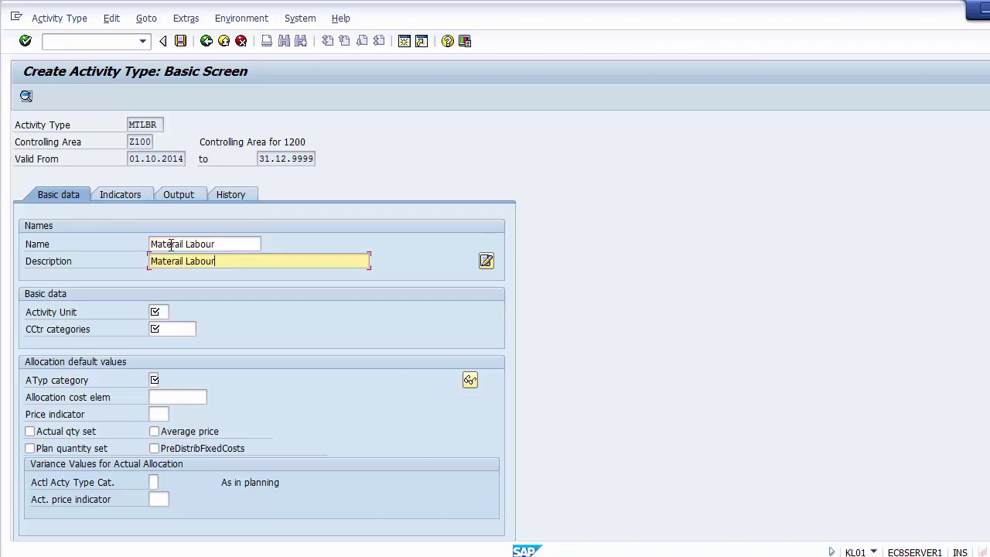
pyautogui.press('Tab')
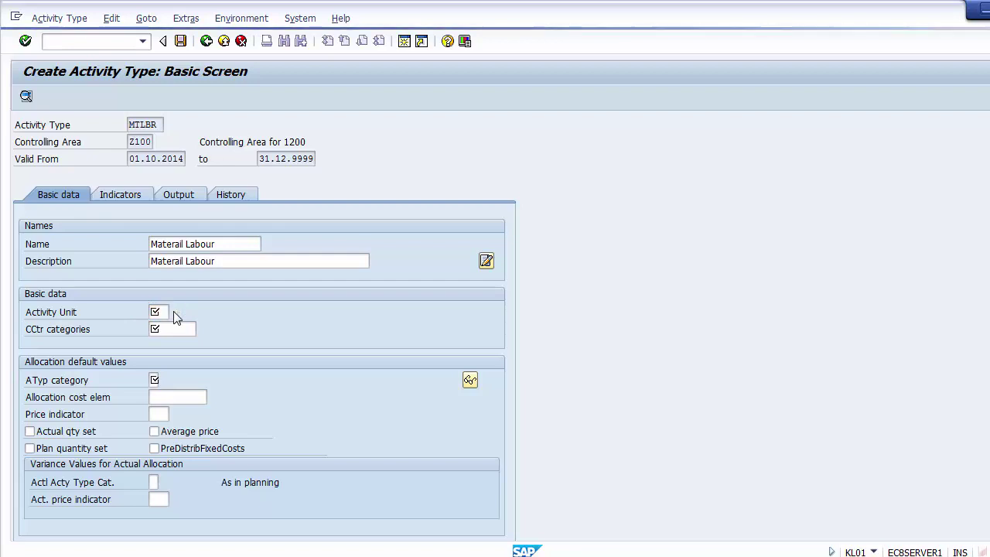
pyautogui.press('F4')
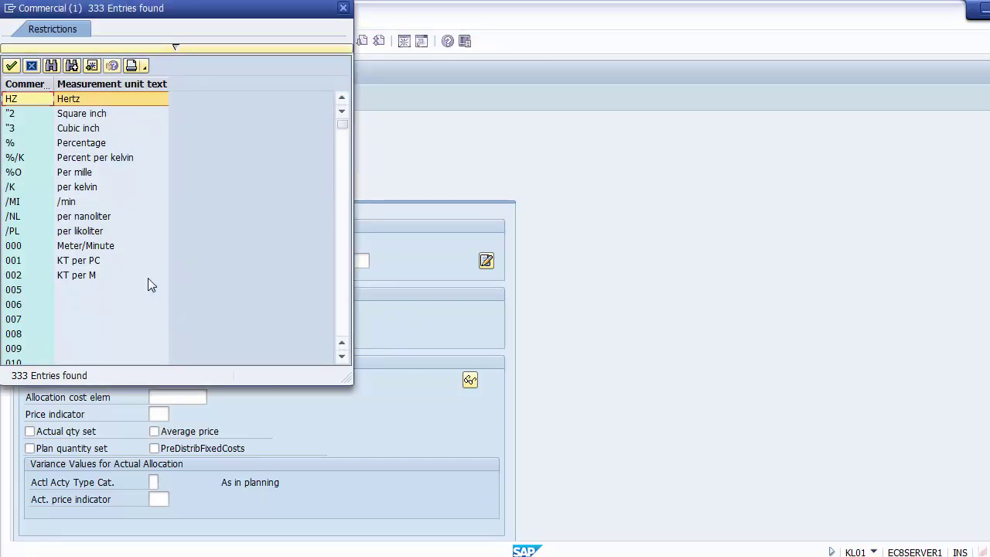
# Browse the unit list and search it for 'Hour' and then 'hours'
pyautogui.click(75, 249)
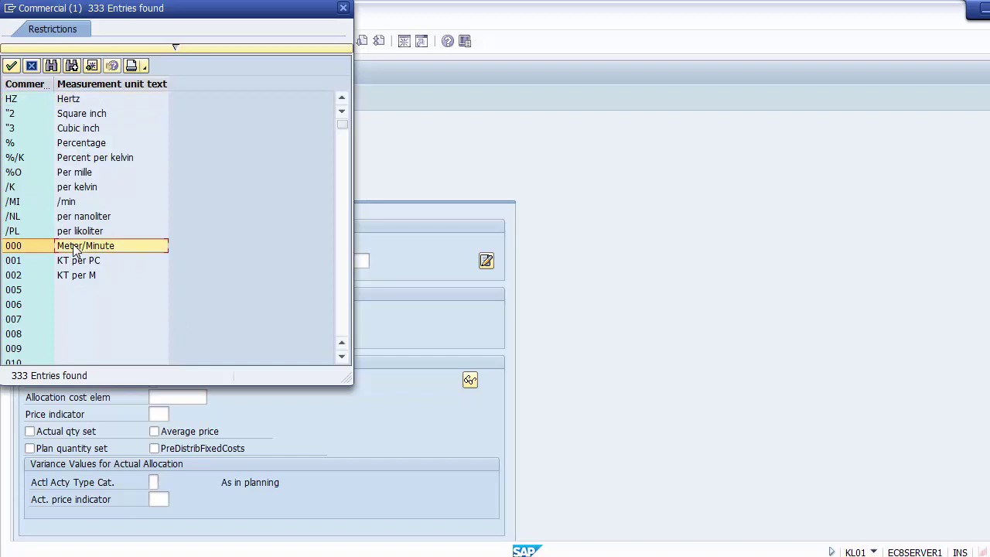
pyautogui.press('Down')
pyautogui.press('Down')
pyautogui.press('Down')
pyautogui.press('Down')
pyautogui.press('Down')
pyautogui.press('Down')
pyautogui.press('Down')
pyautogui.press('Down')
pyautogui.press('Down')
pyautogui.press('Down')
pyautogui.press('Down')
pyautogui.press('Down')
pyautogui.press('Down')
pyautogui.press('Down')
pyautogui.press('Down')
pyautogui.press('Down')
pyautogui.press('Down')
pyautogui.press('Down')
pyautogui.press('Down')
pyautogui.press('Down')
pyautogui.press('Down')
pyautogui.press('Down')
pyautogui.press('Down')
pyautogui.press('Down')
pyautogui.press('Down')
pyautogui.press('Down')
pyautogui.press('Down')
pyautogui.press('Down')
pyautogui.press('Down')
pyautogui.press('Down')
pyautogui.press('Down')
pyautogui.press('Down')
pyautogui.press('Down')
pyautogui.press('Down')
pyautogui.press('Down')
pyautogui.press('Down')
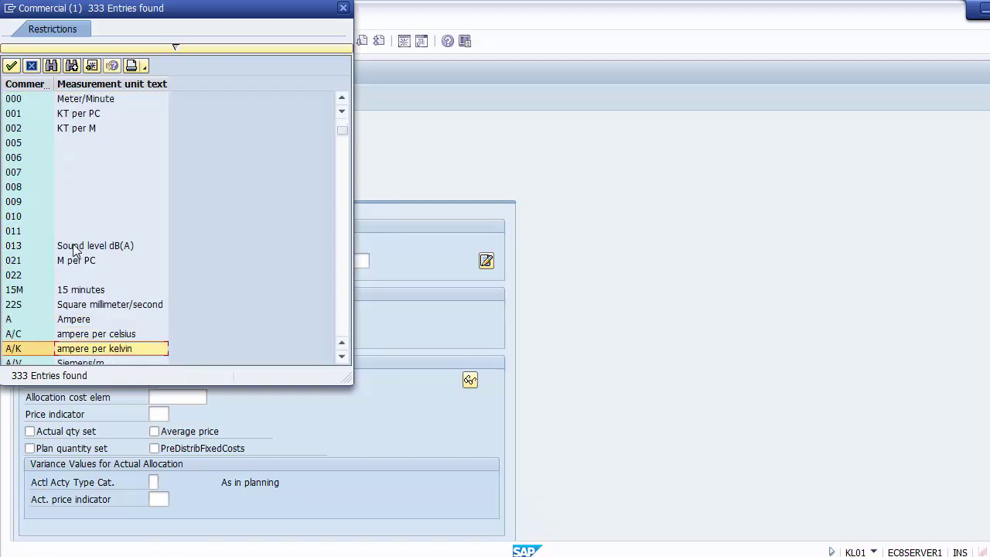
pyautogui.press('Down')
pyautogui.press('Down')
pyautogui.press('Down')
pyautogui.press('Down')
pyautogui.press('Down')
pyautogui.press('Down')
pyautogui.press('Down')
pyautogui.press('Down')
pyautogui.press('Down')
pyautogui.press('Down')
pyautogui.press('Down')
pyautogui.press('Down')
pyautogui.press('Down')
pyautogui.press('Down')
pyautogui.press('Down')
pyautogui.press('Down')
pyautogui.press('Down')
pyautogui.press('Down')
pyautogui.press('Down')
pyautogui.press('Down')
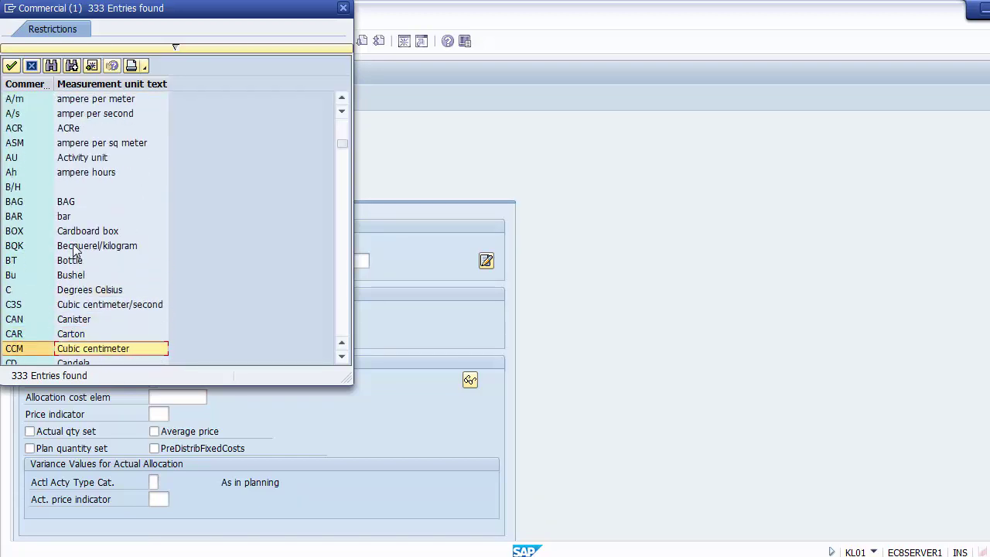
pyautogui.press('Down')
pyautogui.press('Down')
pyautogui.press('Down')
pyautogui.press('Down')
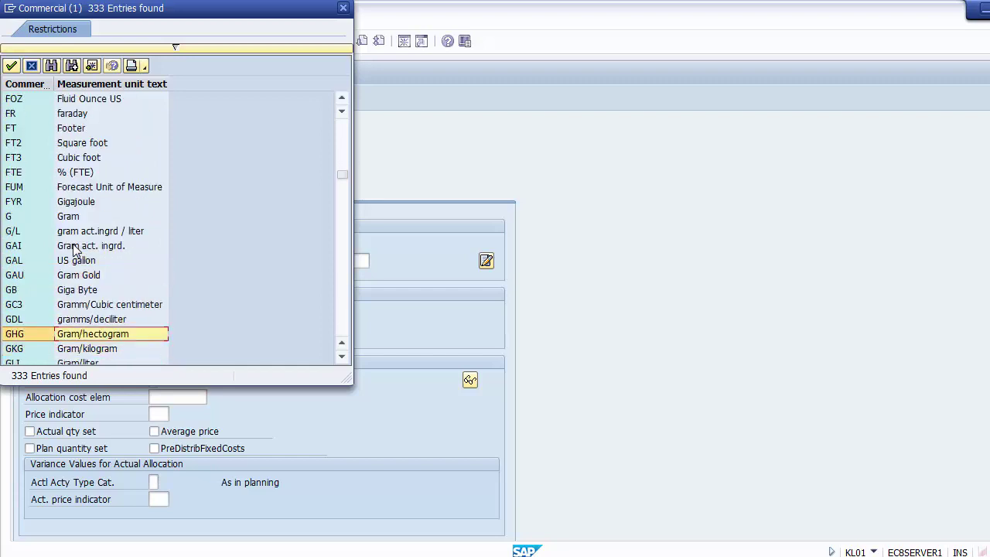
pyautogui.press('Up')
pyautogui.press('Up')
pyautogui.press('Up')
pyautogui.press('Up')
pyautogui.press('Up')
pyautogui.press('Up')
pyautogui.press('Up')
pyautogui.press('Up')
pyautogui.press('Up')
pyautogui.press('Up')
pyautogui.press('Up')
pyautogui.press('Up')
pyautogui.press('Up')
pyautogui.press('Up')
pyautogui.press('Up')
pyautogui.press('Up')
pyautogui.press('Up')
pyautogui.press('Up')
pyautogui.press('Up')
pyautogui.press('Up')
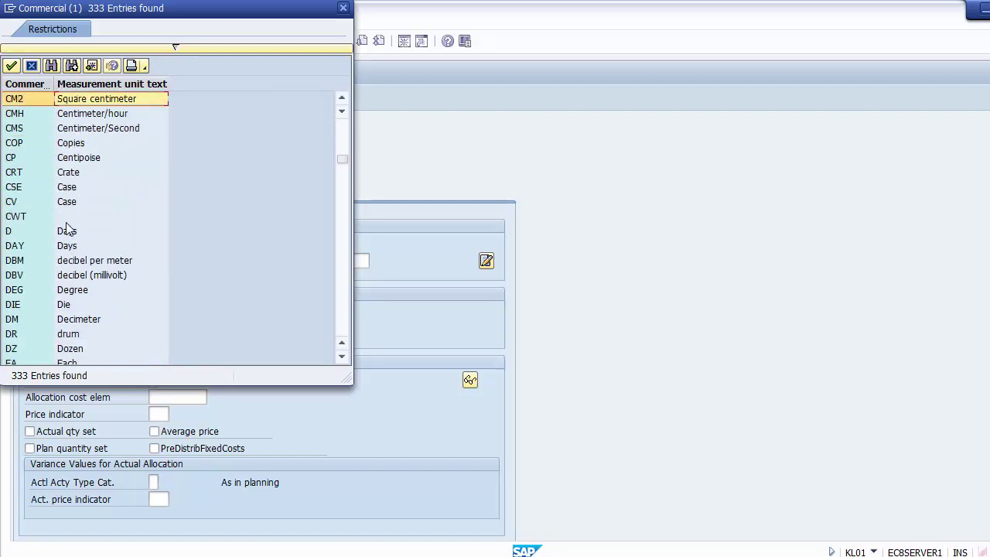
pyautogui.click(53, 70)
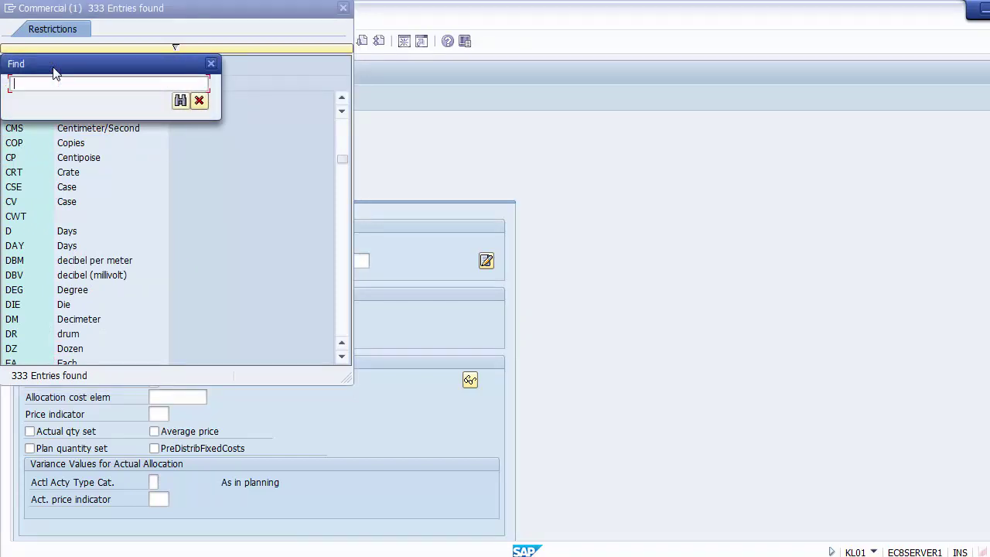
pyautogui.write('Hour')
pyautogui.press('Return')
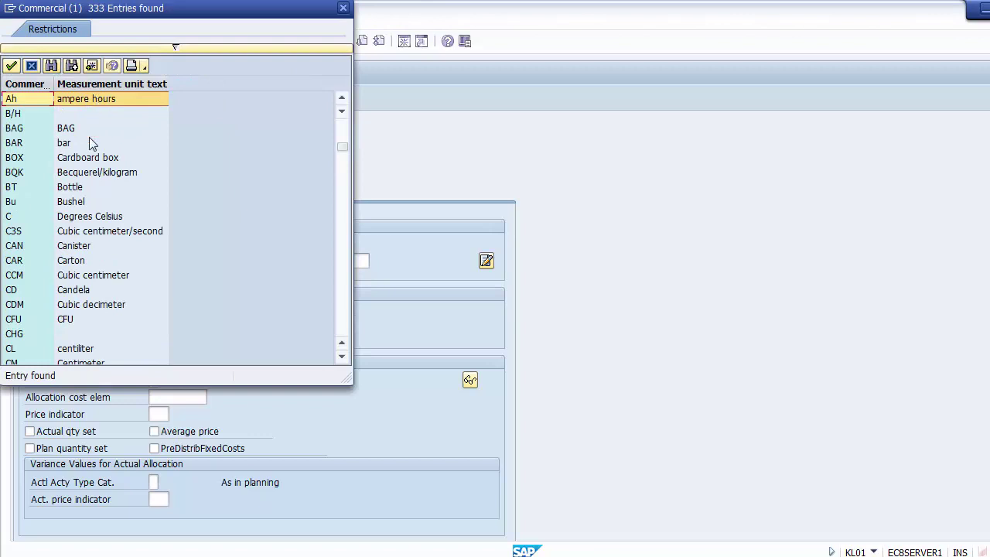
pyautogui.click(51, 66)
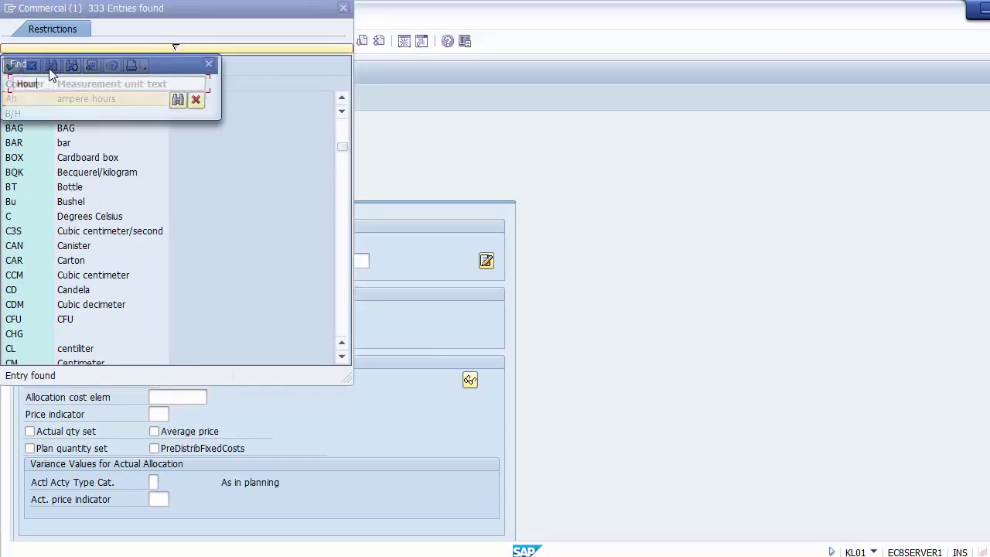
pyautogui.write('hours')
pyautogui.press('Return')
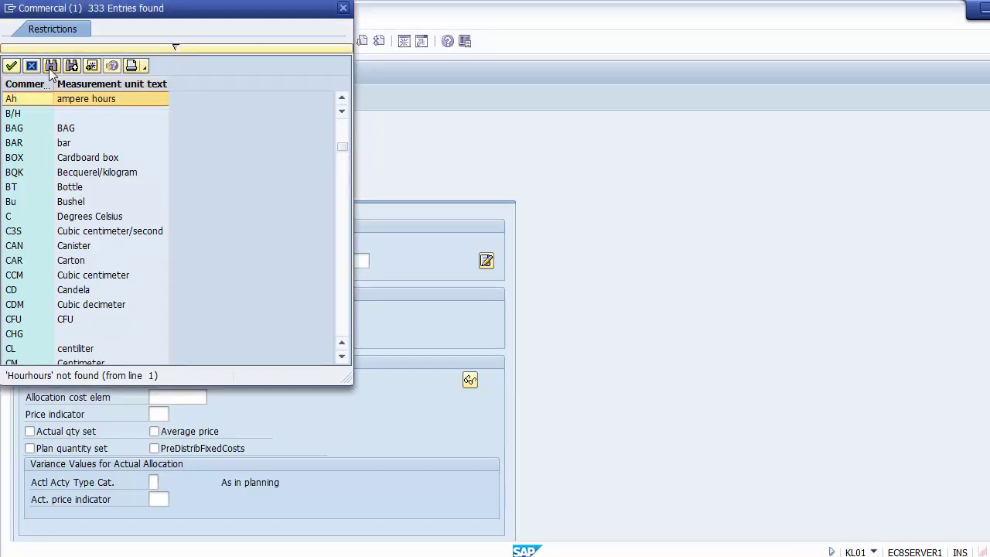
# Sort the units by code and choose HR (Hours) as the activity unit
pyautogui.click(111, 349)
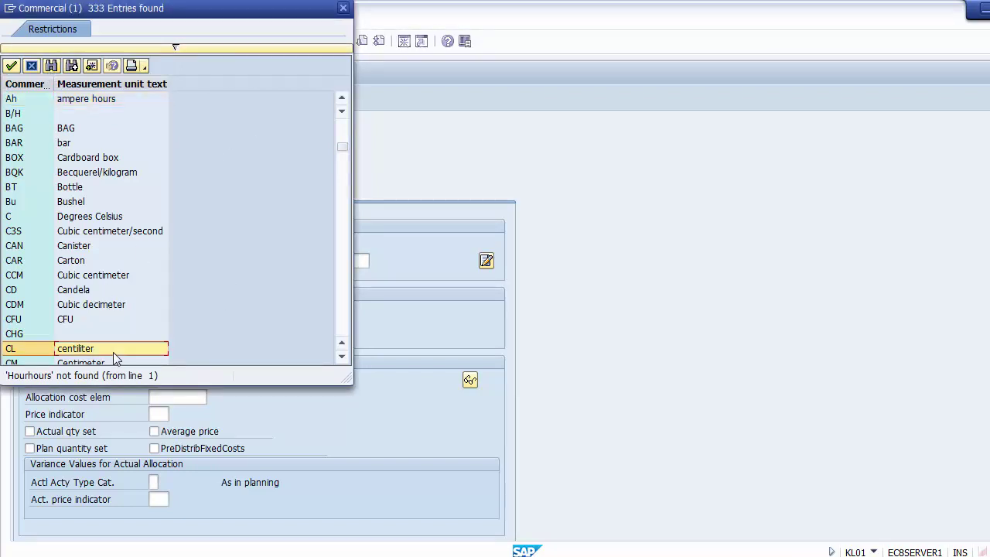
pyautogui.press('Down')
pyautogui.press('Down')
pyautogui.press('Down')
pyautogui.press('Down')
pyautogui.press('Down')
pyautogui.press('Down')
pyautogui.press('Down')
pyautogui.press('Down')
pyautogui.press('Down')
pyautogui.press('Down')
pyautogui.press('Down')
pyautogui.press('Down')
pyautogui.press('Down')
pyautogui.press('Down')
pyautogui.press('Down')
pyautogui.press('Down')
pyautogui.press('Down')
pyautogui.press('Down')
pyautogui.press('Down')
pyautogui.press('Down')
pyautogui.press('Down')
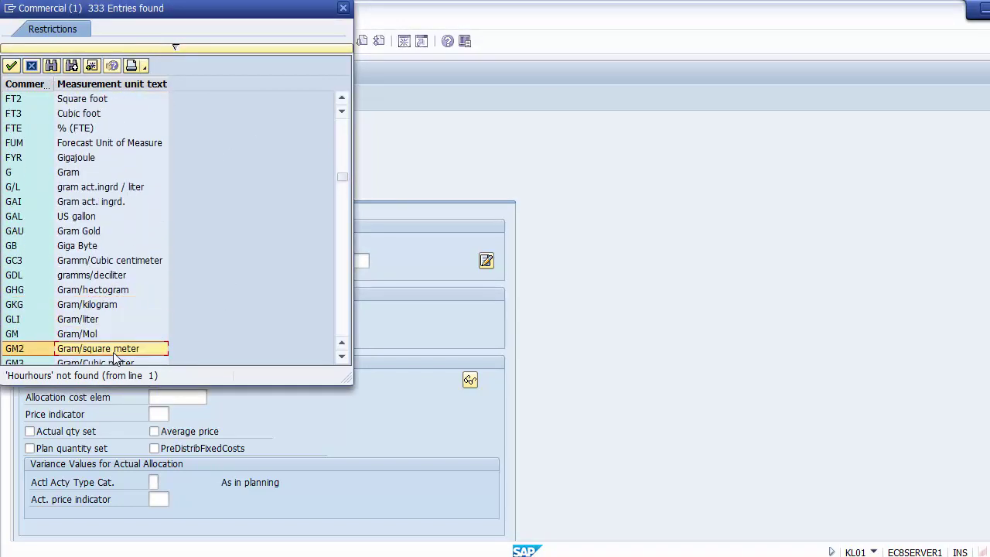
pyautogui.click(30, 85)
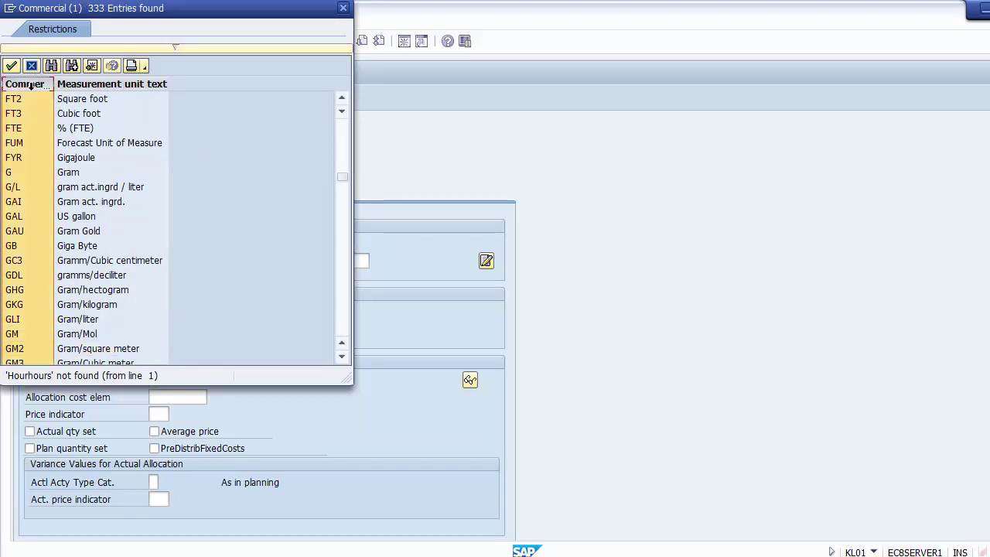
pyautogui.click(30, 85)
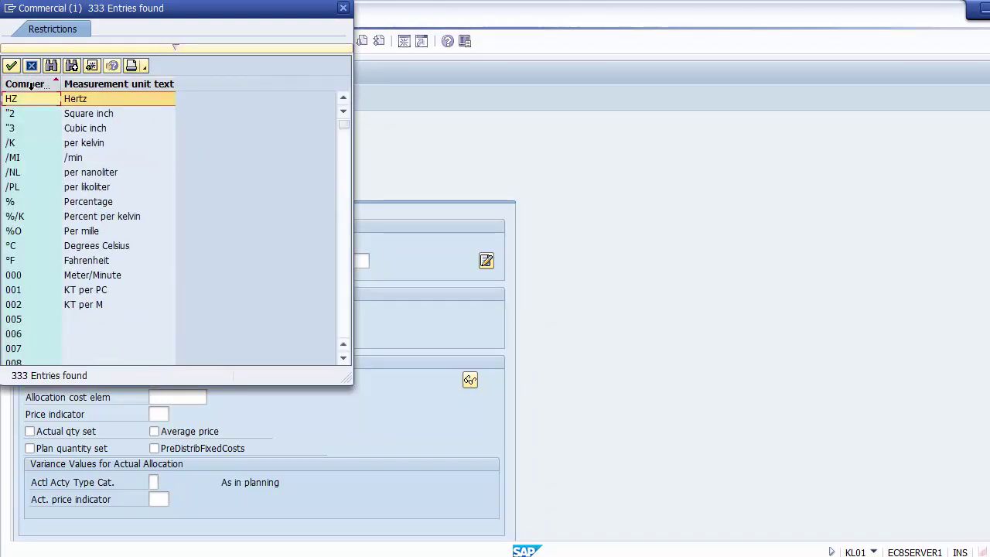
pyautogui.click(22, 319)
pyautogui.press('Down')
pyautogui.press('Down')
pyautogui.press('Down')
pyautogui.press('Down')
pyautogui.press('Down')
pyautogui.press('Down')
pyautogui.press('Down')
pyautogui.press('Down')
pyautogui.press('Down')
pyautogui.press('Down')
pyautogui.press('Down')
pyautogui.press('Down')
pyautogui.press('Down')
pyautogui.press('Down')
pyautogui.press('Down')
pyautogui.press('Down')
pyautogui.press('Down')
pyautogui.press('Down')
pyautogui.press('Down')
pyautogui.press('Down')
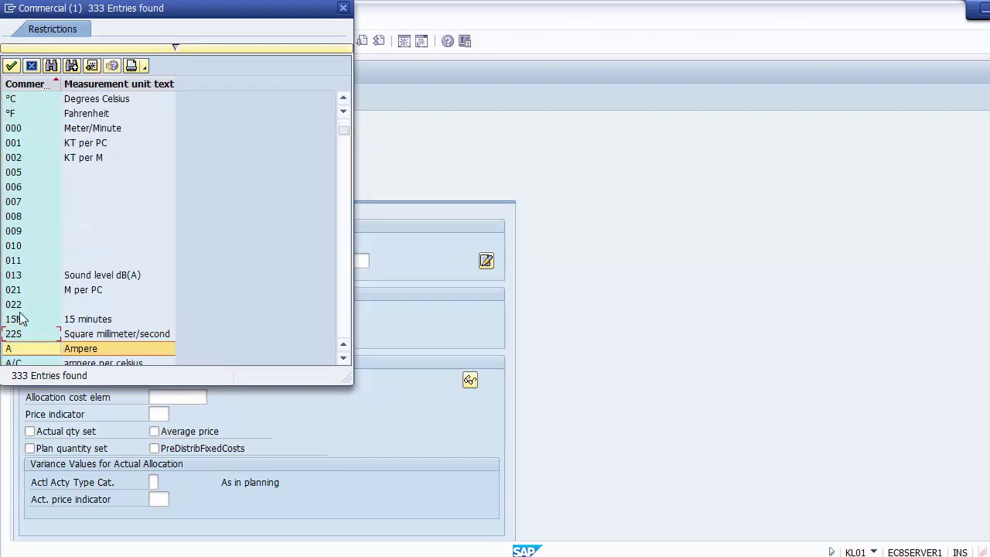
pyautogui.press('Down')
pyautogui.press('Down')
pyautogui.press('Down')
pyautogui.press('Down')
pyautogui.press('Down')
pyautogui.press('Down')
pyautogui.press('Down')
pyautogui.press('Down')
pyautogui.press('Down')
pyautogui.press('Down')
pyautogui.press('Down')
pyautogui.press('Down')
pyautogui.press('Down')
pyautogui.press('Down')
pyautogui.press('Down')
pyautogui.press('Down')
pyautogui.press('Down')
pyautogui.press('Down')
pyautogui.press('Down')
pyautogui.press('Down')
pyautogui.press('Down')
pyautogui.press('Down')
pyautogui.press('Down')
pyautogui.press('Down')
pyautogui.press('Down')
pyautogui.press('Down')
pyautogui.press('Down')
pyautogui.press('Down')
pyautogui.press('Down')
pyautogui.press('Down')
pyautogui.press('Down')
pyautogui.press('Down')
pyautogui.press('Down')
pyautogui.press('Down')
pyautogui.press('Down')
pyautogui.press('Down')
pyautogui.press('Down')
pyautogui.press('Down')
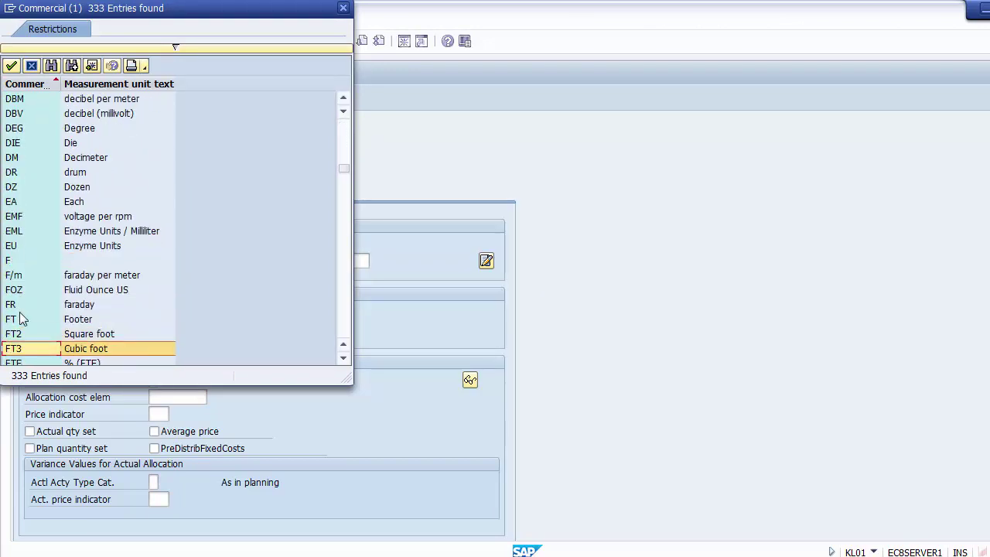
pyautogui.press('Down')
pyautogui.press('Down')
pyautogui.press('Down')
pyautogui.press('Down')
pyautogui.press('Down')
pyautogui.press('Down')
pyautogui.press('Down')
pyautogui.press('Down')
pyautogui.press('Down')
pyautogui.press('Down')
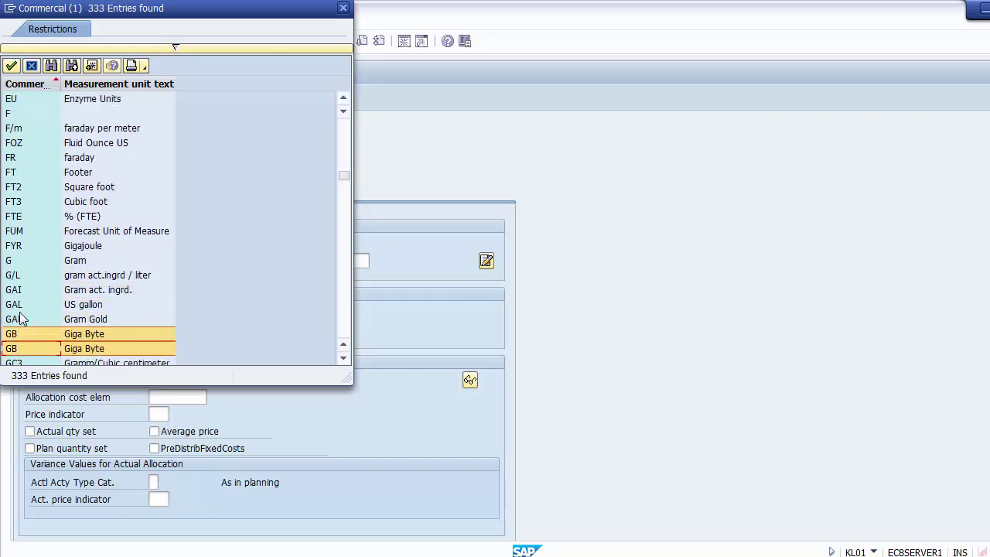
pyautogui.press('Down')
pyautogui.press('Down')
pyautogui.press('Down')
pyautogui.press('Down')
pyautogui.press('Down')
pyautogui.press('Down')
pyautogui.press('Down')
pyautogui.press('Down')
pyautogui.press('Down')
pyautogui.press('Down')
pyautogui.press('Down')
pyautogui.press('Down')
pyautogui.press('Down')
pyautogui.press('Down')
pyautogui.press('Down')
pyautogui.press('Down')
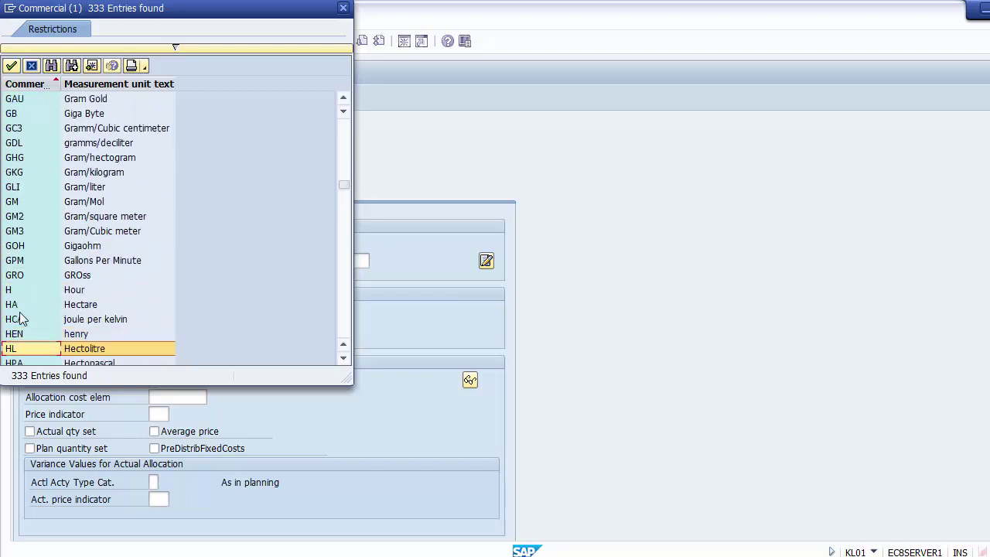
pyautogui.press('Down')
pyautogui.press('Down')
pyautogui.press('Down')
pyautogui.press('Up')
pyautogui.press('Down')
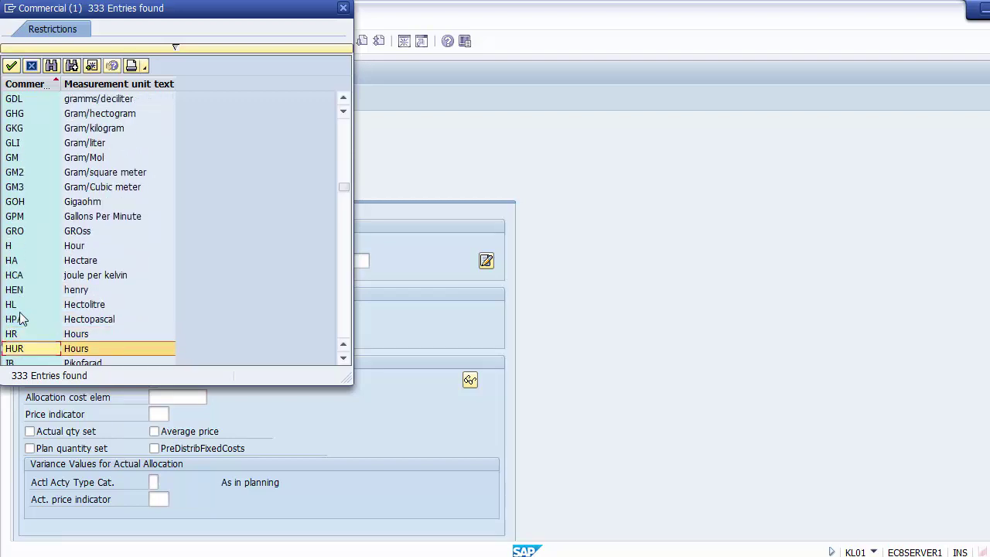
pyautogui.press('Down')
pyautogui.press('Down')
pyautogui.press('Up')
pyautogui.press('Up')
pyautogui.press('Up')
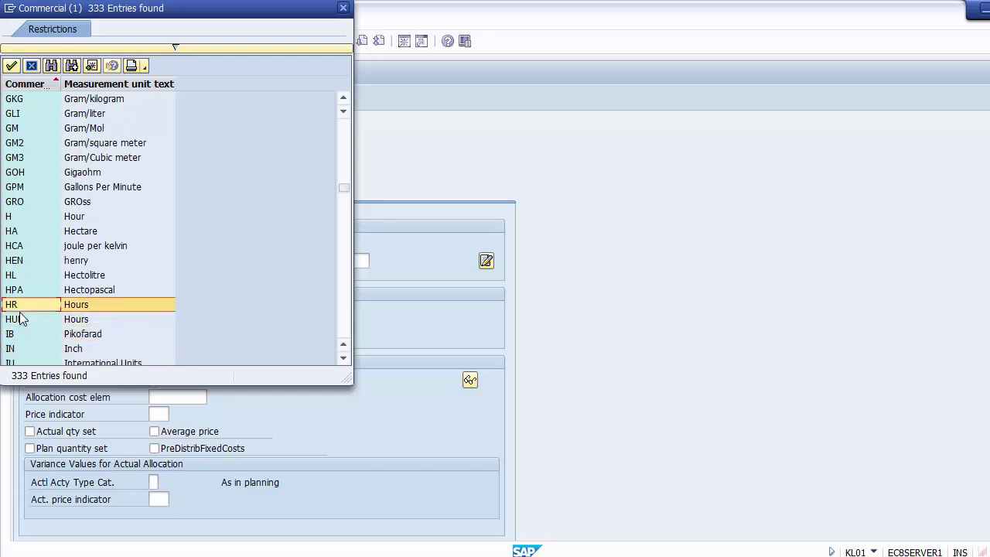
pyautogui.doubleClick(80, 304)
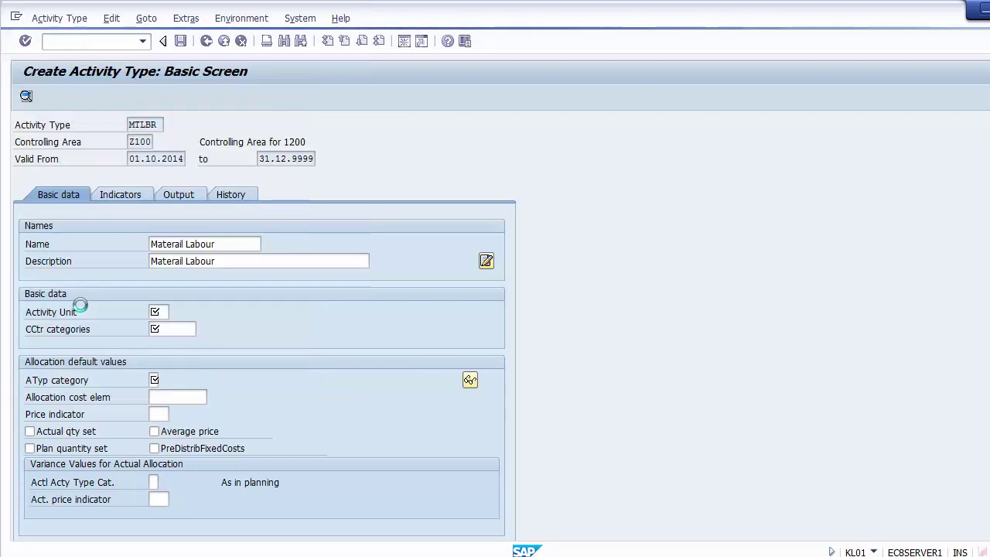
# Set CCtr categories to 1 (Production) from the category selection list
pyautogui.click(165, 330)
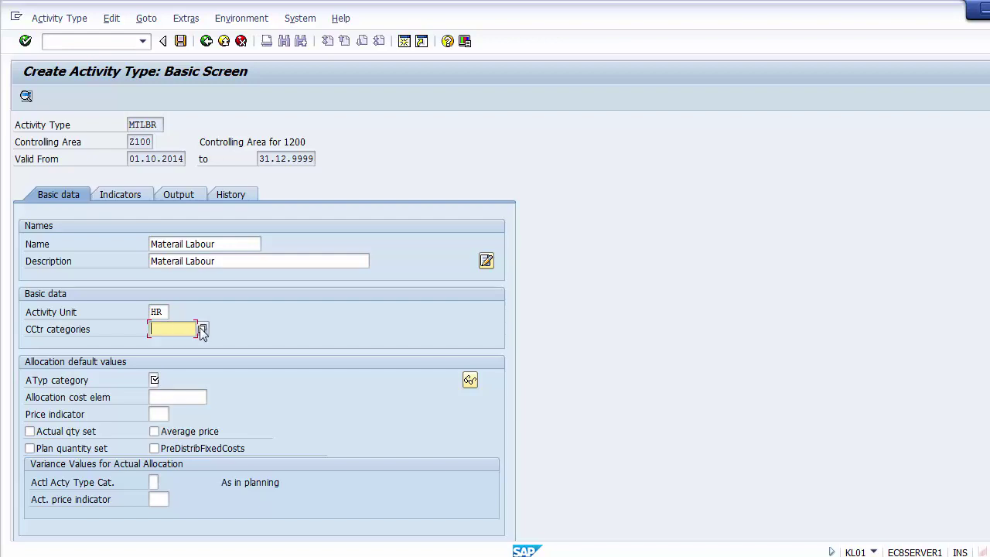
pyautogui.click(202, 329)
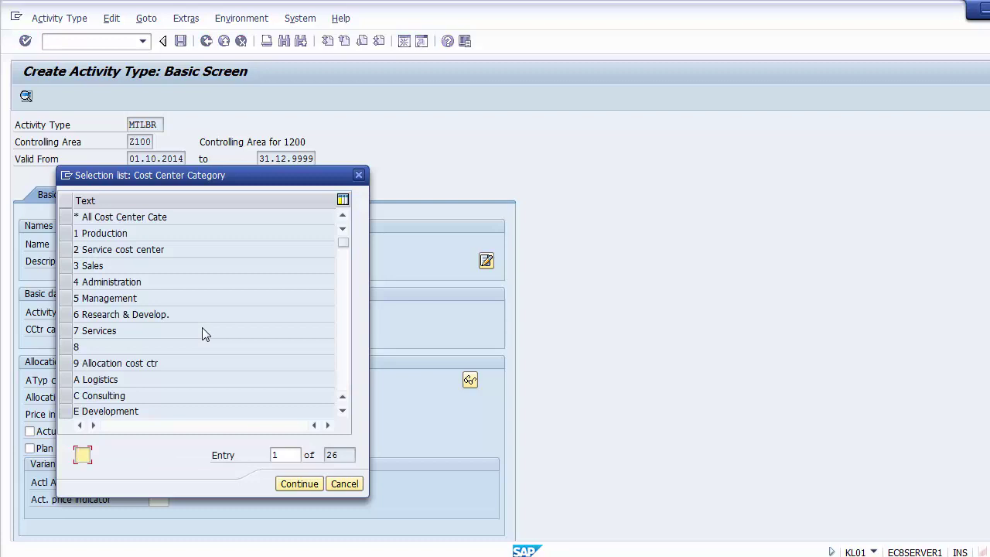
pyautogui.moveTo(125, 174); pyautogui.dragTo(382, 164)
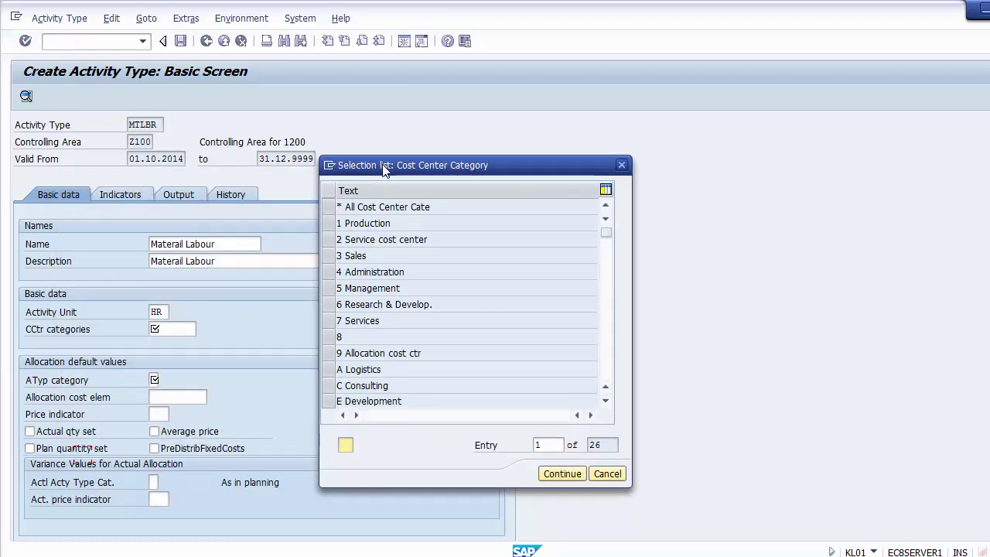
pyautogui.click(330, 224)
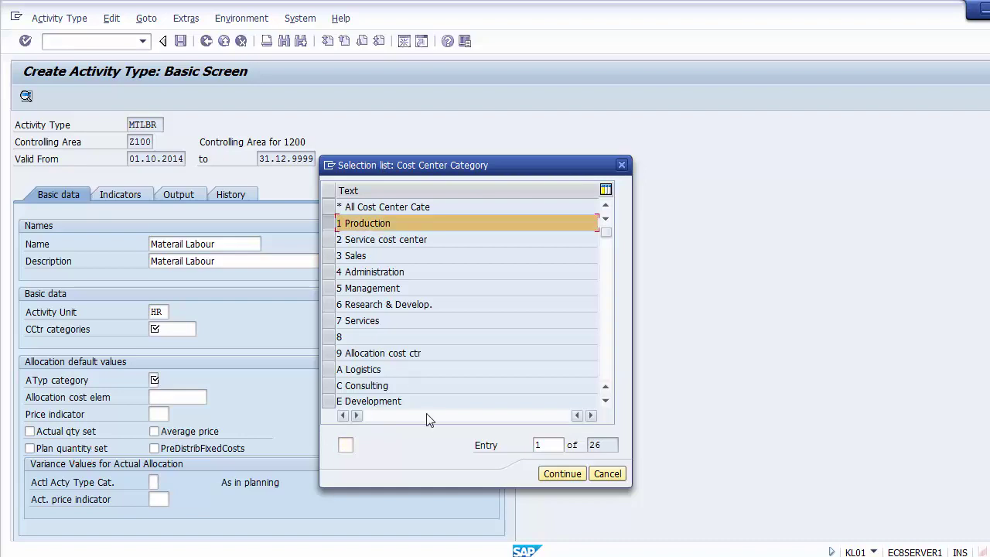
pyautogui.click(554, 476)
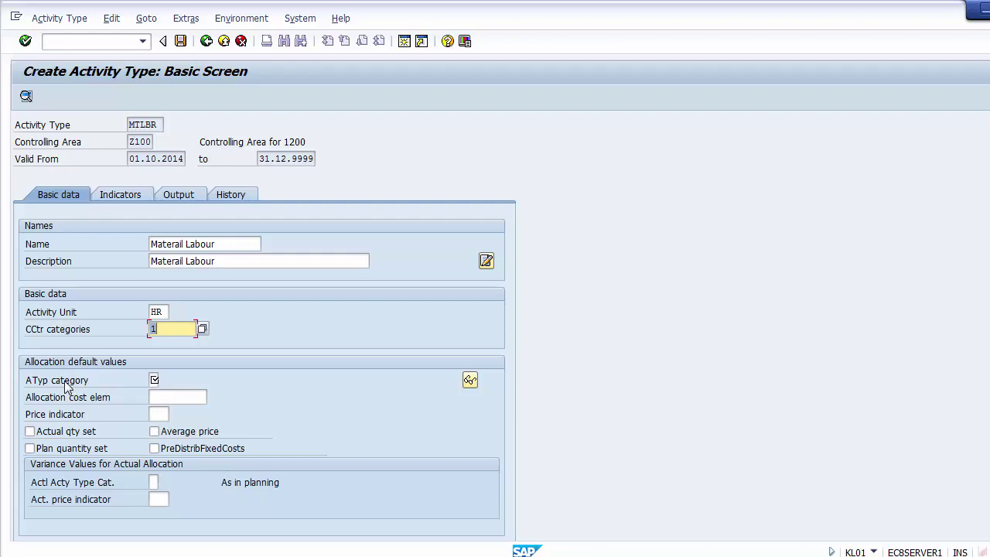
# Show the value help for the ATyp category field, listing its four categories
pyautogui.click(154, 379)
pyautogui.press('F4')
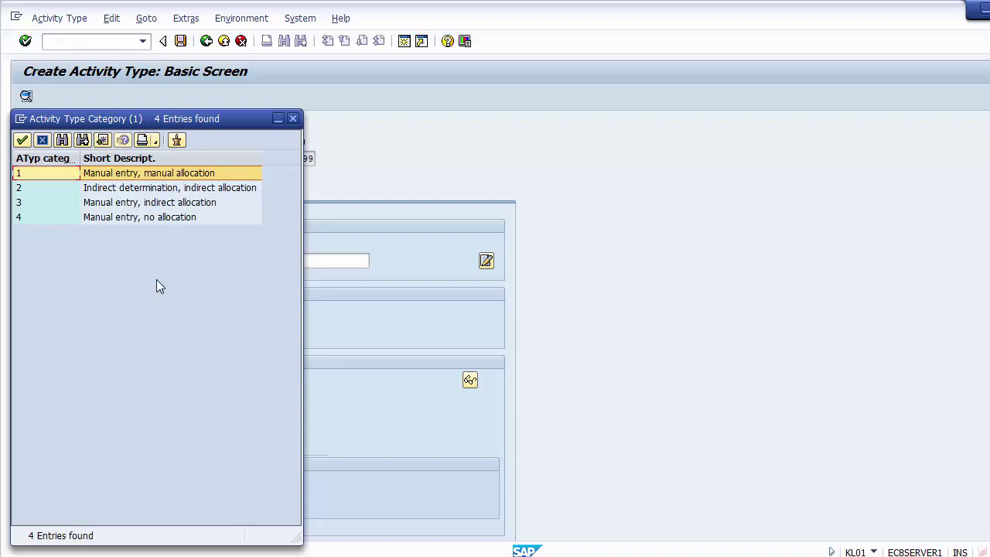
# Choose ATyp category 1 'Manual entry, manual allocation' for the Materail Labour activity type
pyautogui.doubleClick(122, 177)
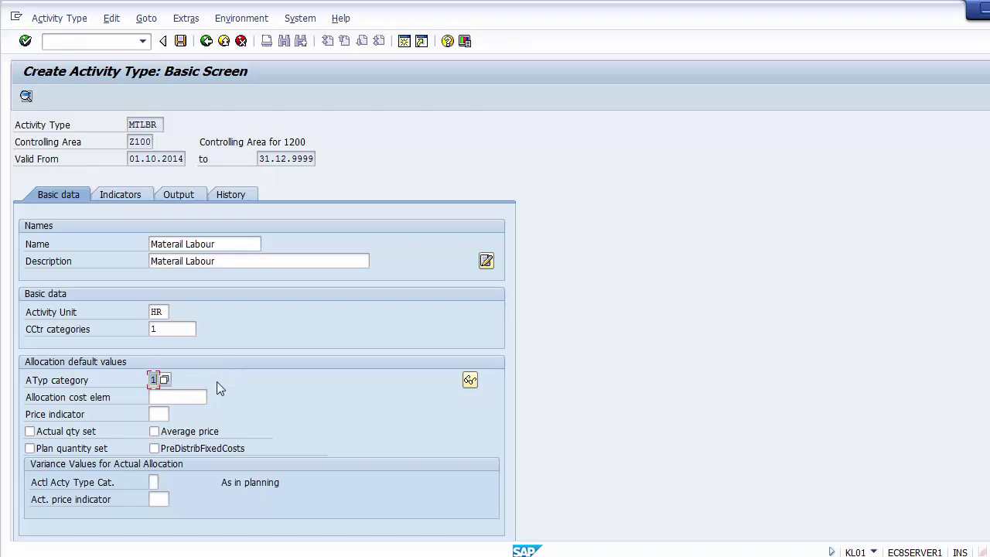
pyautogui.click(68, 397)
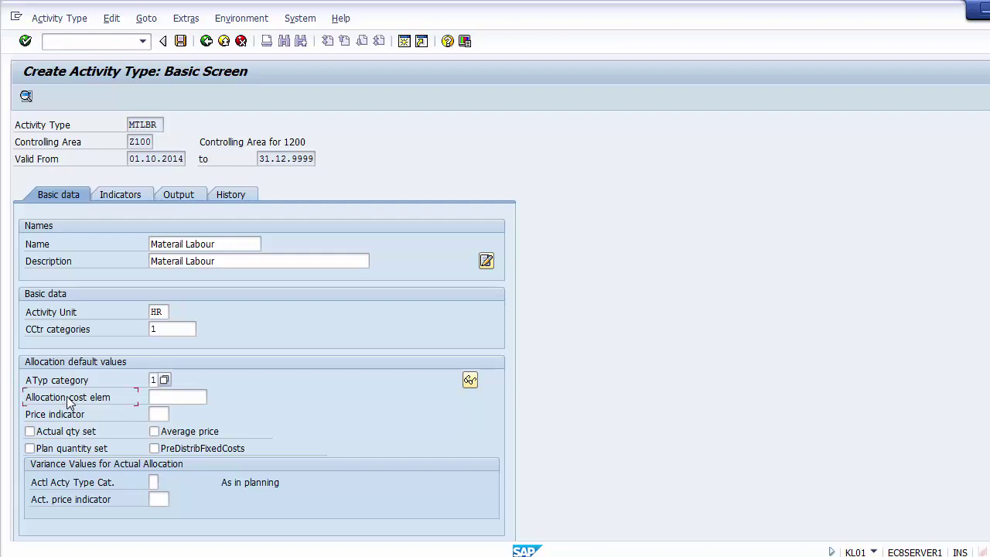
pyautogui.click(167, 397)
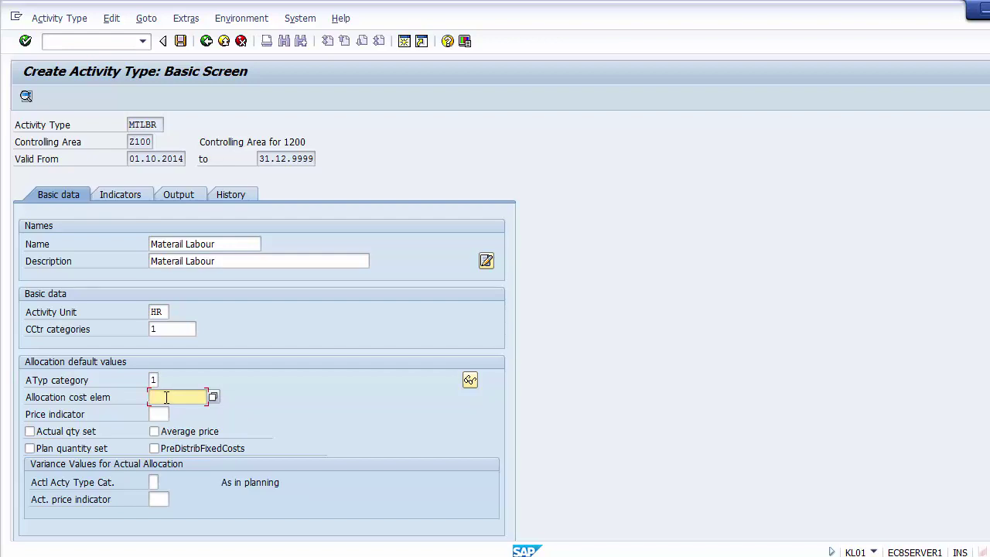
# Pick price indicator 1, plan price automatically based on activity, from the value list
pyautogui.click(159, 415)
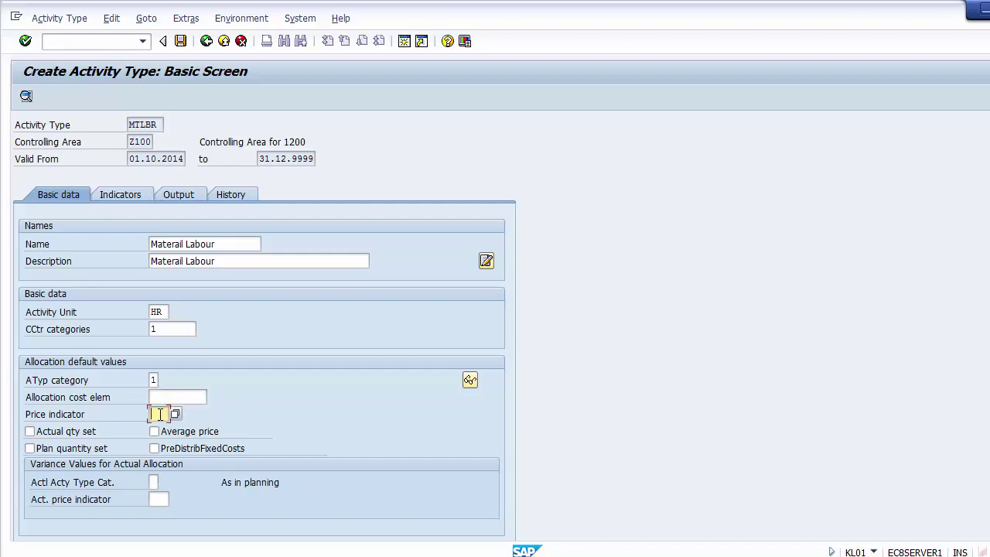
pyautogui.click(175, 414)
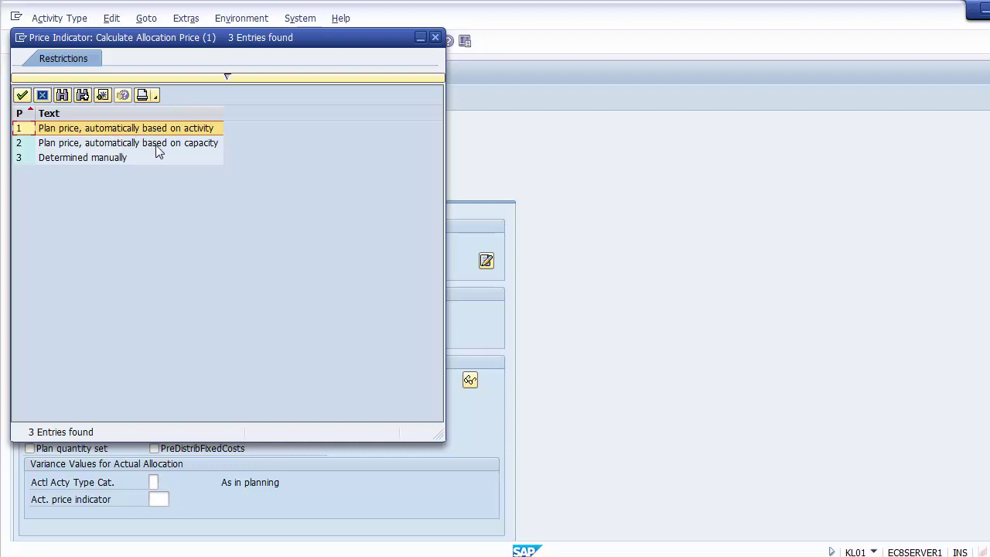
pyautogui.click(87, 162)
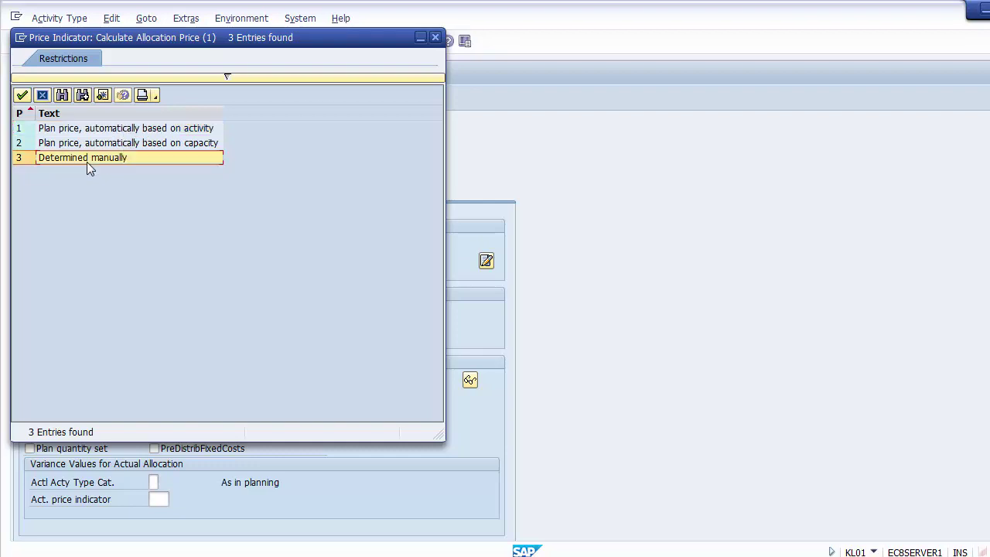
pyautogui.click(77, 131)
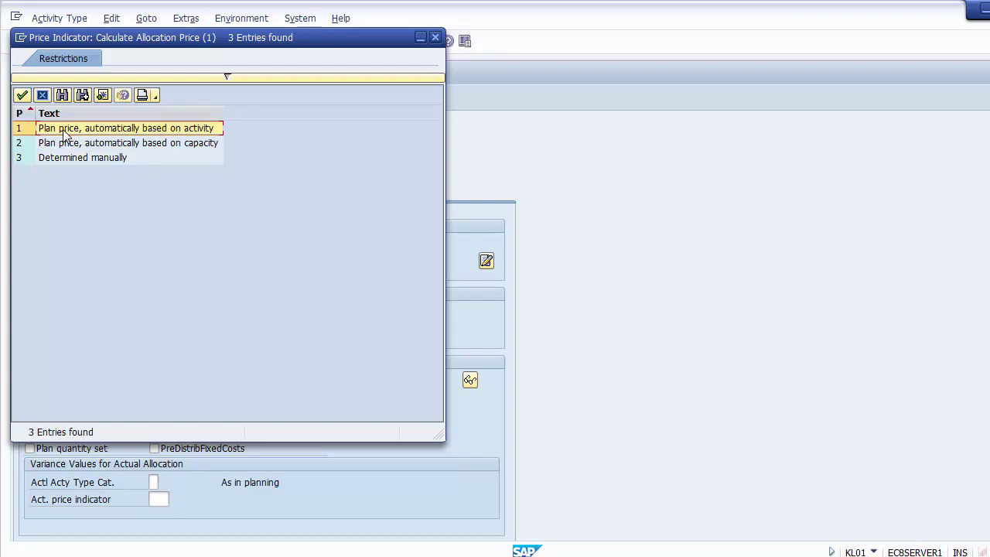
pyautogui.doubleClick(62, 128)
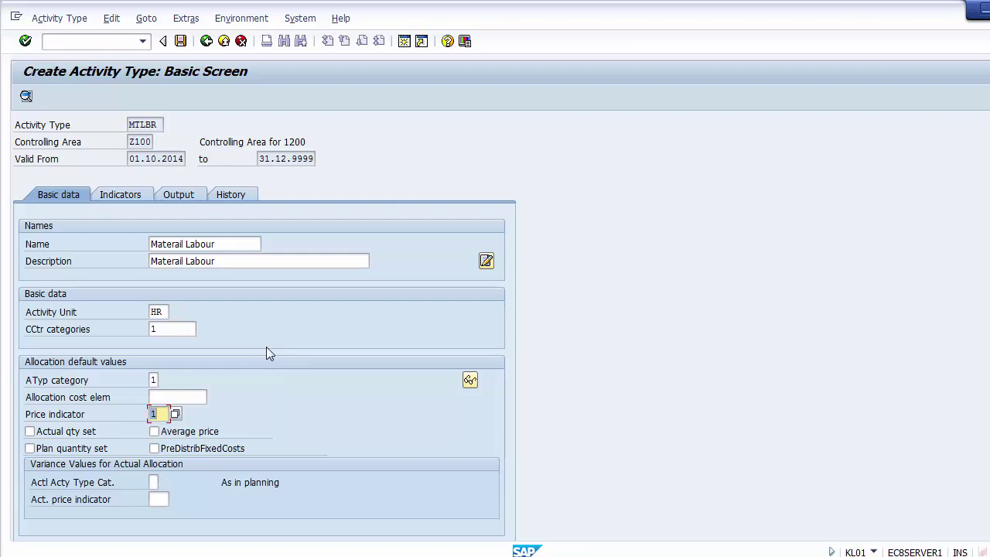
# Save the activity type, supplying allocation cost element 50000 after the missing-entry error
pyautogui.click(180, 41)
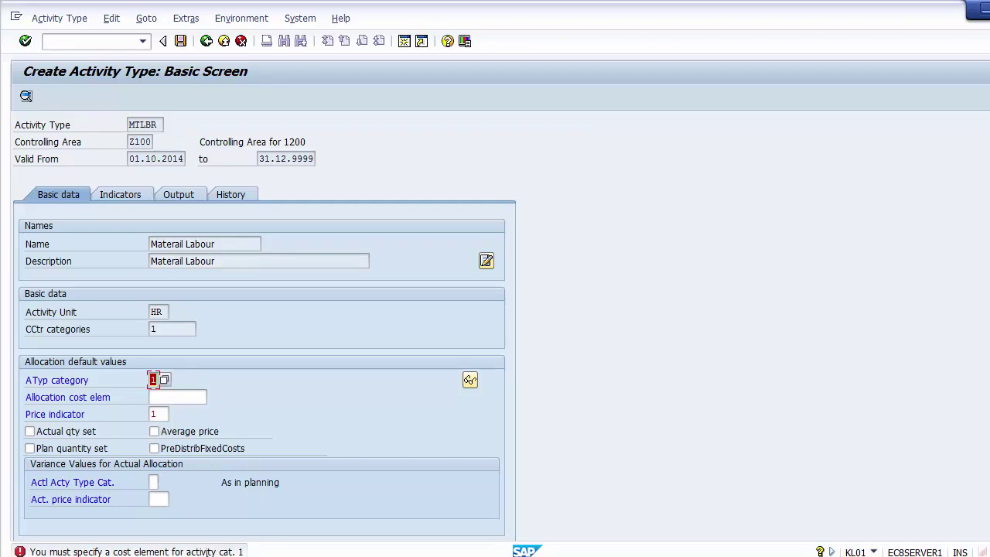
pyautogui.click(174, 398)
pyautogui.click(213, 397)
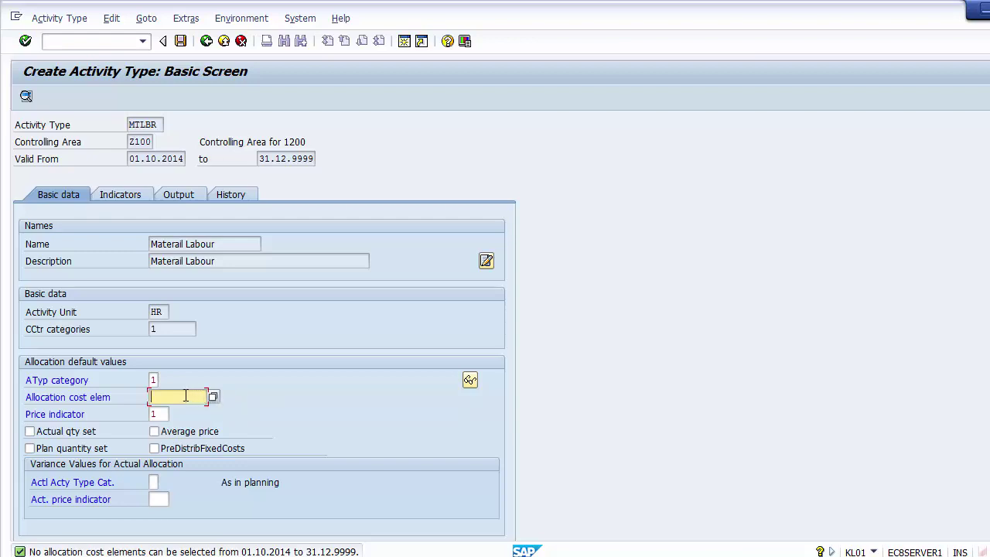
pyautogui.write('50000')
pyautogui.press('Return')
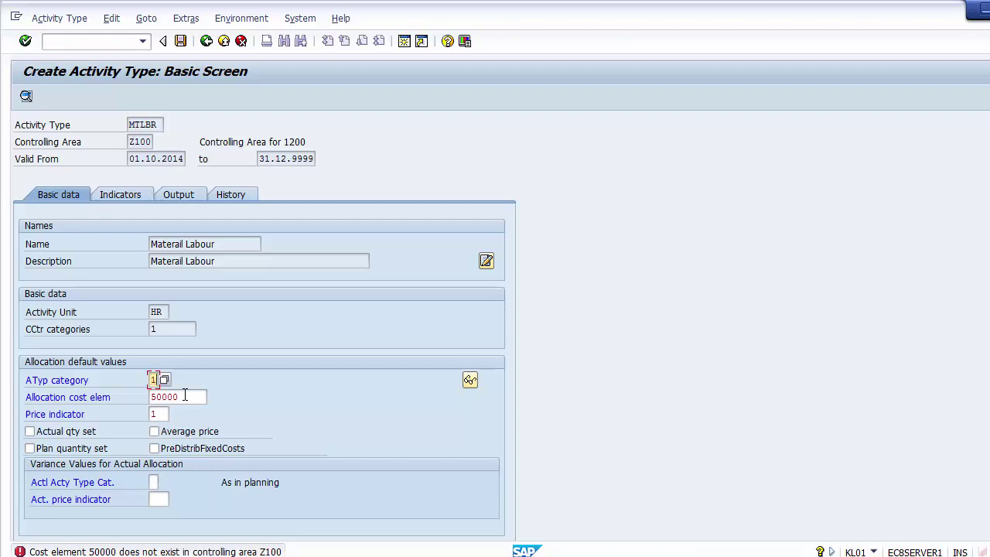
pyautogui.press('Tab')
pyautogui.press('Delete')
pyautogui.press('Delete')
pyautogui.press('Delete')
pyautogui.press('Delete')
pyautogui.press('Delete')
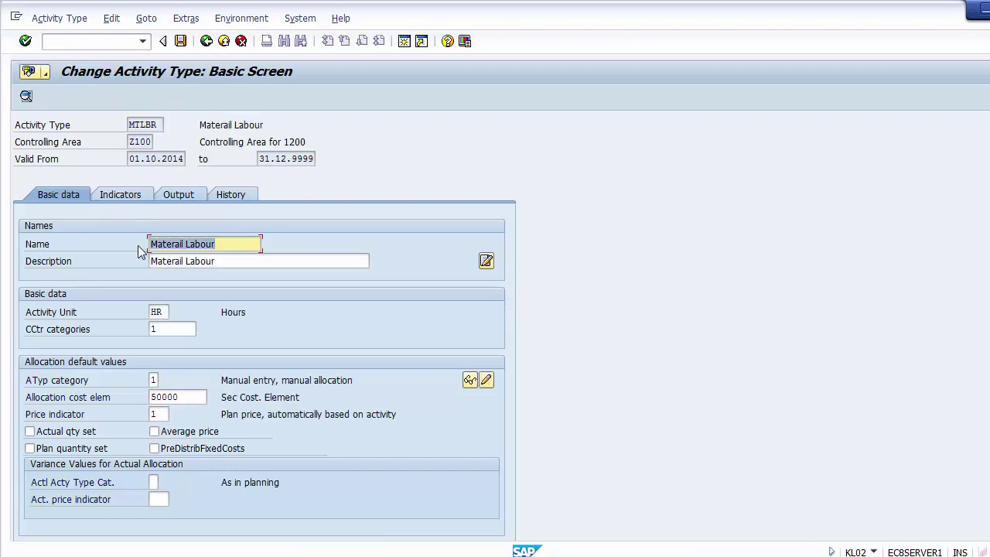
# Leave the activity type screen without further changes
pyautogui.doubleClick(184, 398)
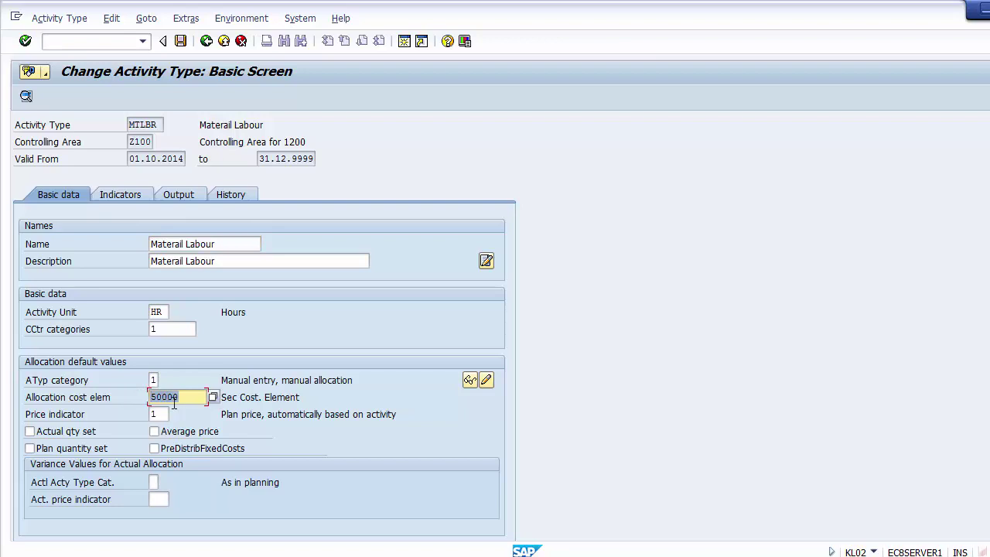
pyautogui.click(157, 415)
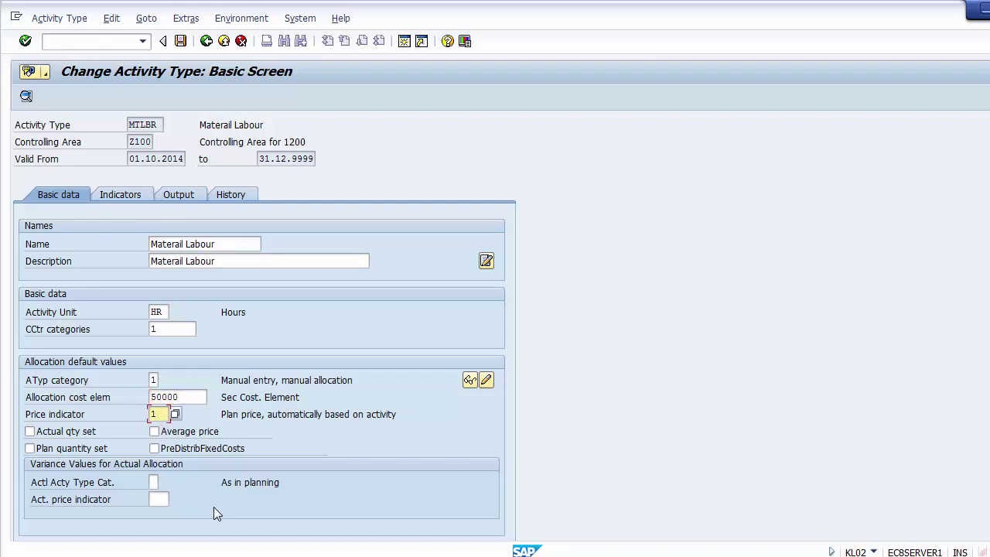
pyautogui.click(180, 41)
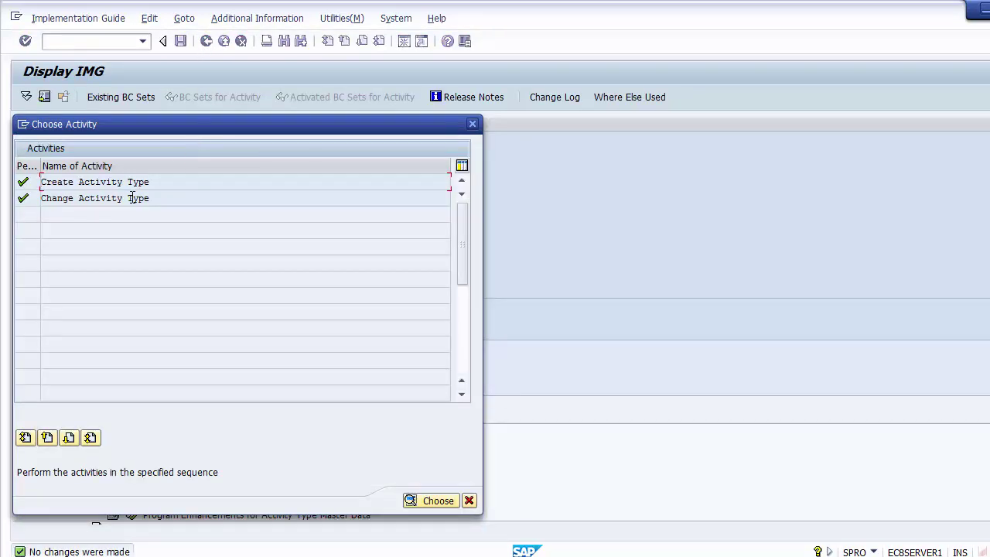
# Reopen the activity type maintenance and choose Change Activity Type (KL02)
pyautogui.click(470, 502)
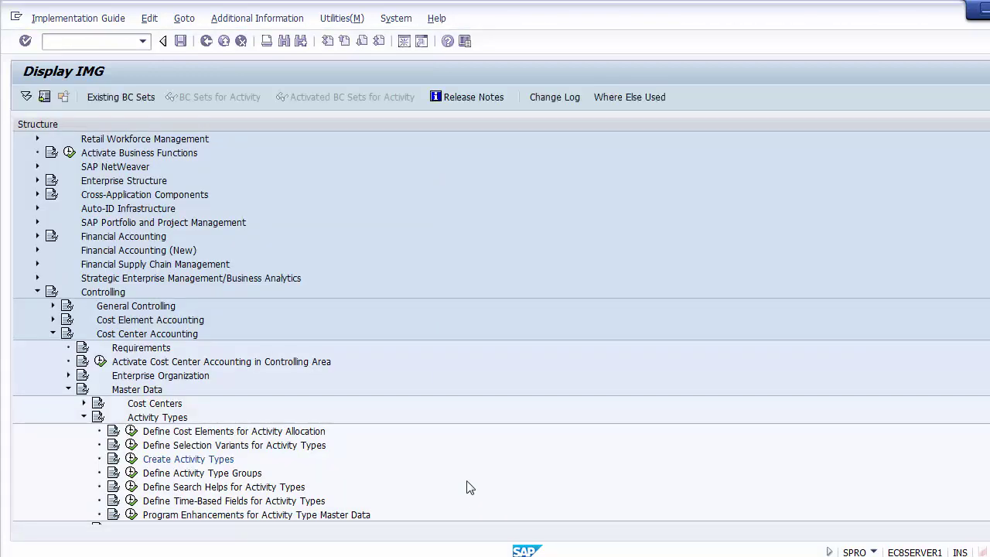
pyautogui.click(131, 459)
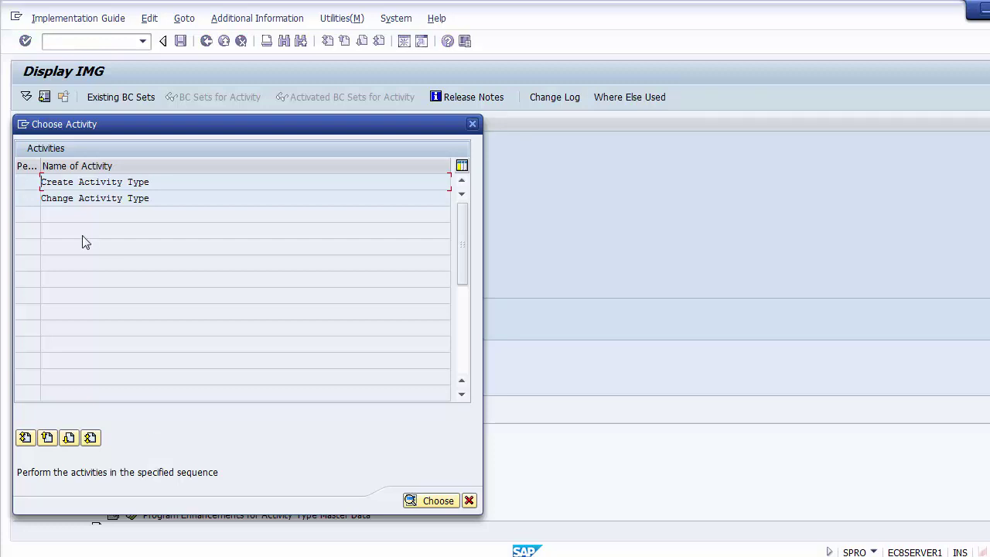
pyautogui.click(66, 202)
pyautogui.doubleClick(67, 202)
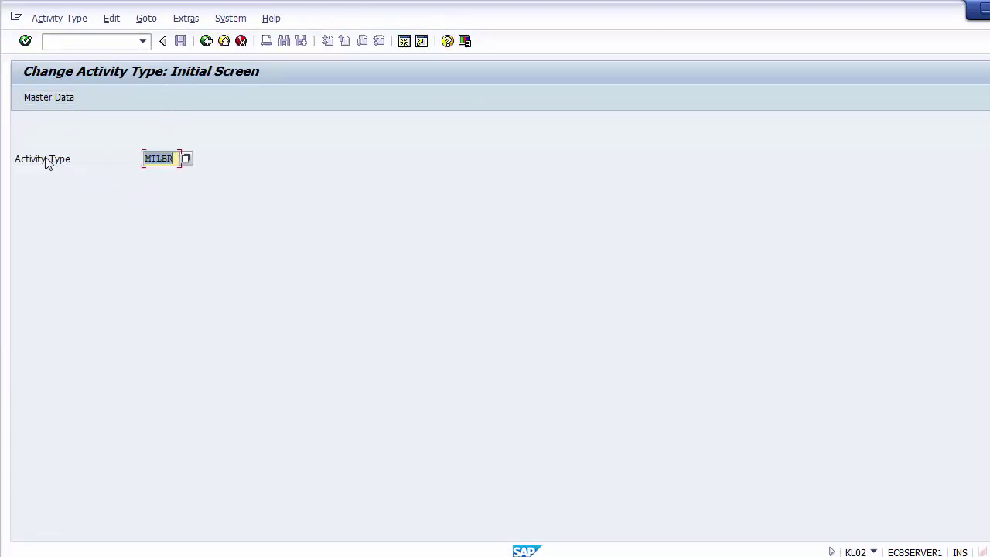
# Open MTLBR for changing and review its indicator, output and basic data settings
pyautogui.click(171, 160)
pyautogui.press('Return')
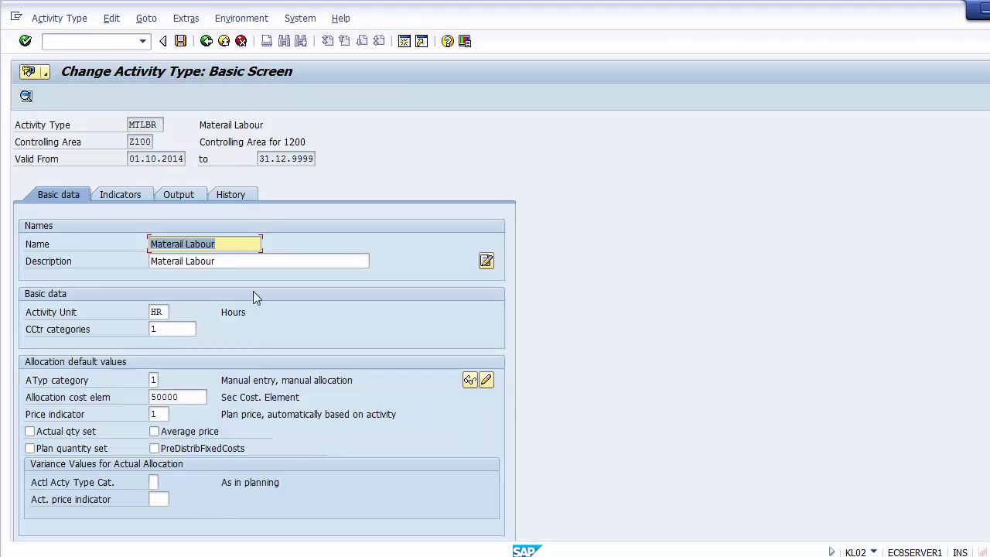
pyautogui.click(126, 195)
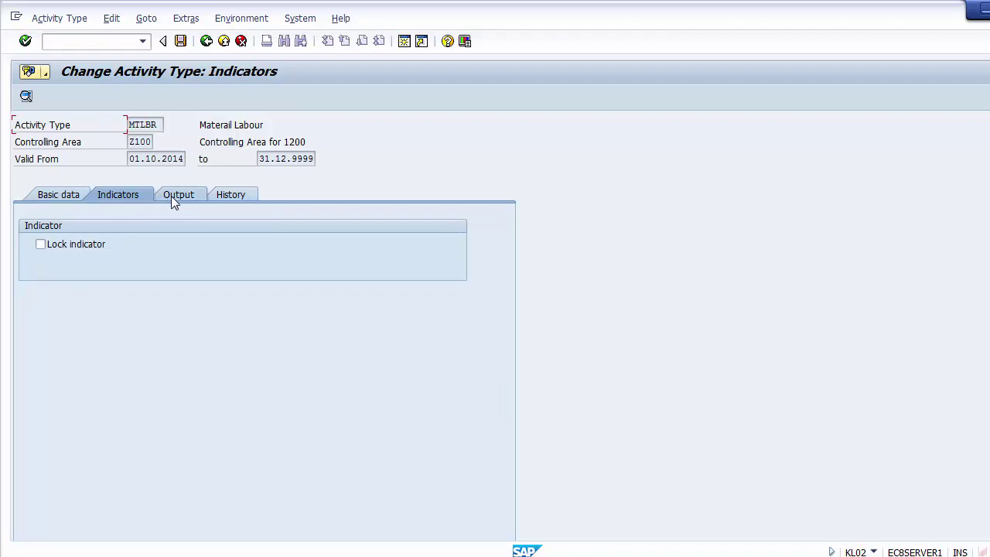
pyautogui.click(171, 195)
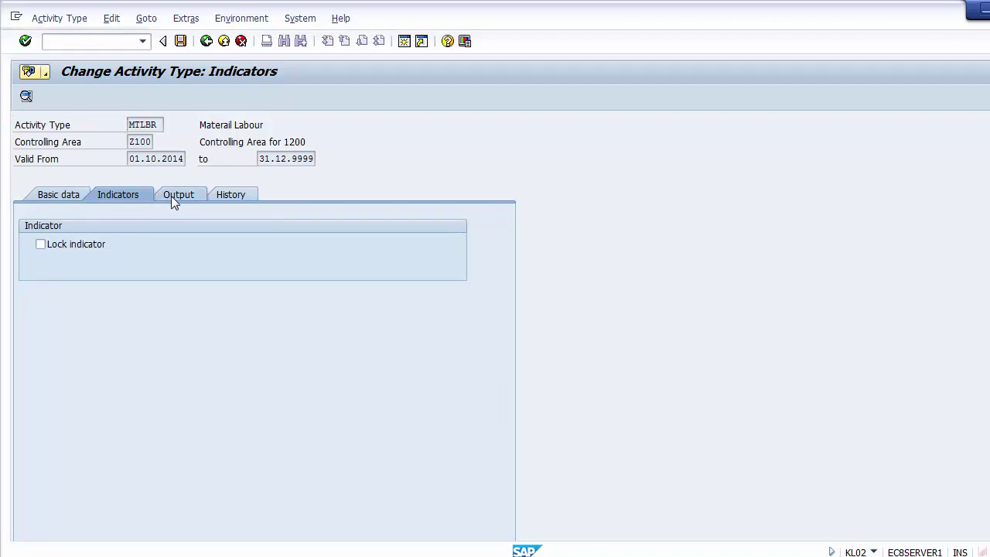
pyautogui.click(121, 194)
pyautogui.click(61, 246)
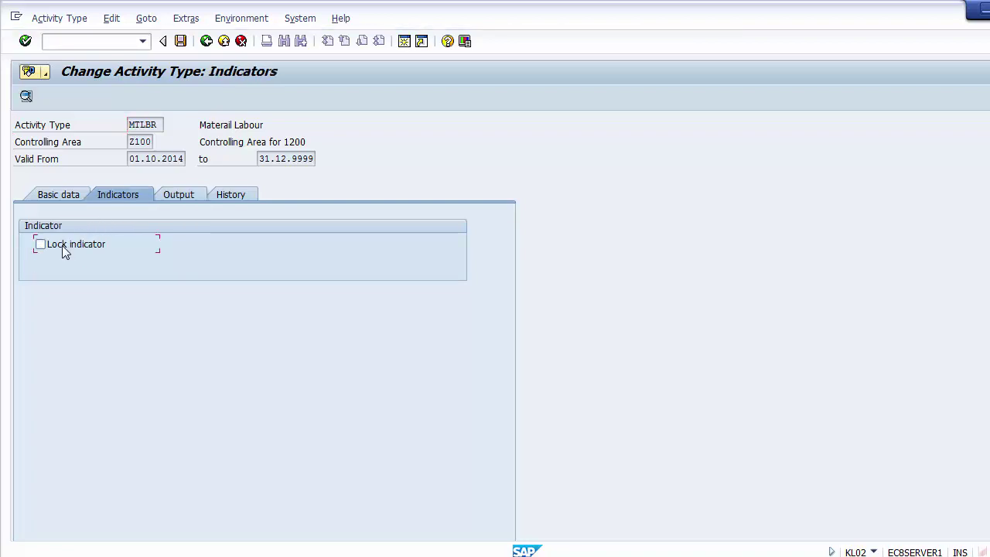
pyautogui.click(44, 195)
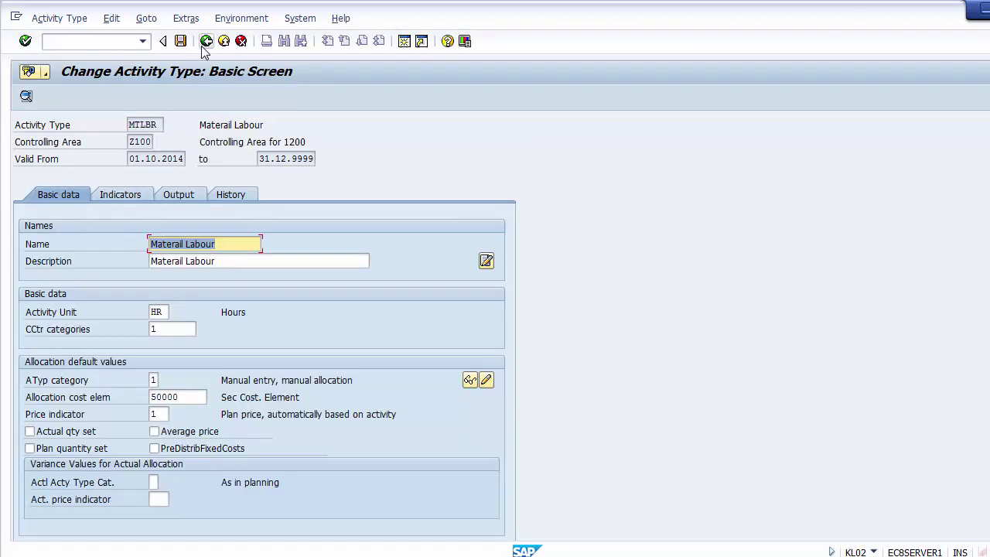
# Return to the IMG, collapse the Activity Types branch, and switch to PowerPoint
pyautogui.click(204, 41)
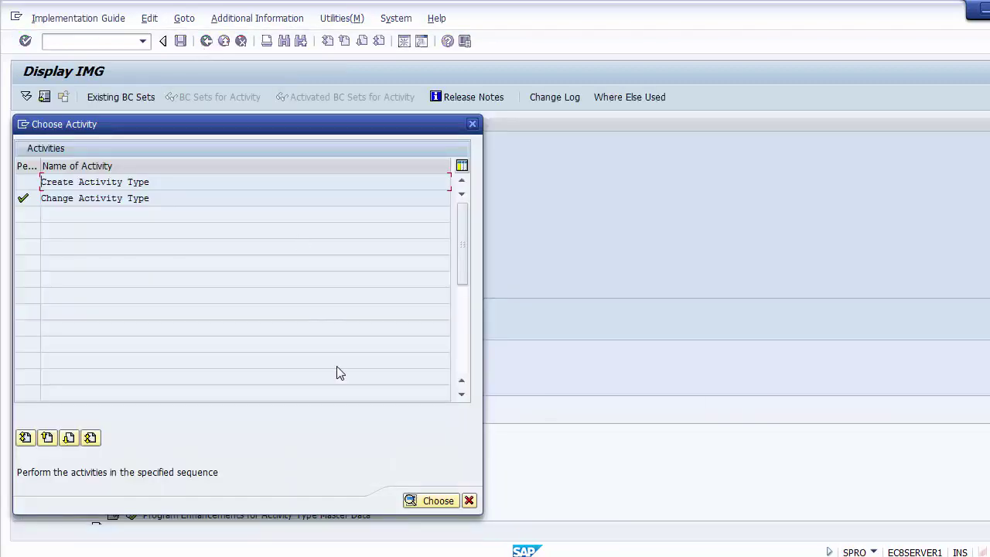
pyautogui.click(469, 501)
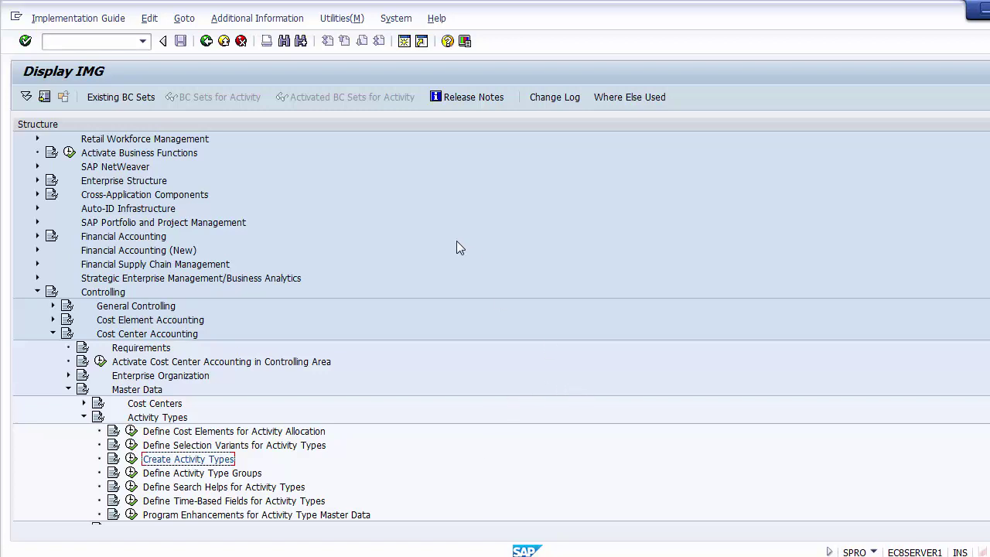
pyautogui.click(84, 417)
pyautogui.hotkey('alt', 'Tab')
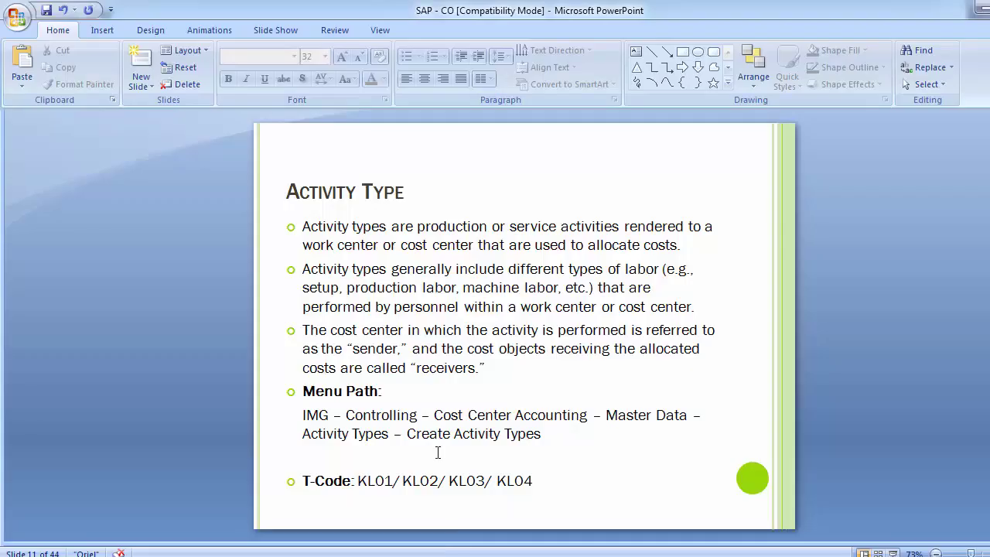
# Advance the deck to slide 12, 'Statistical key figure' (KK01/KK02/KK03)
pyautogui.press('pagedown')
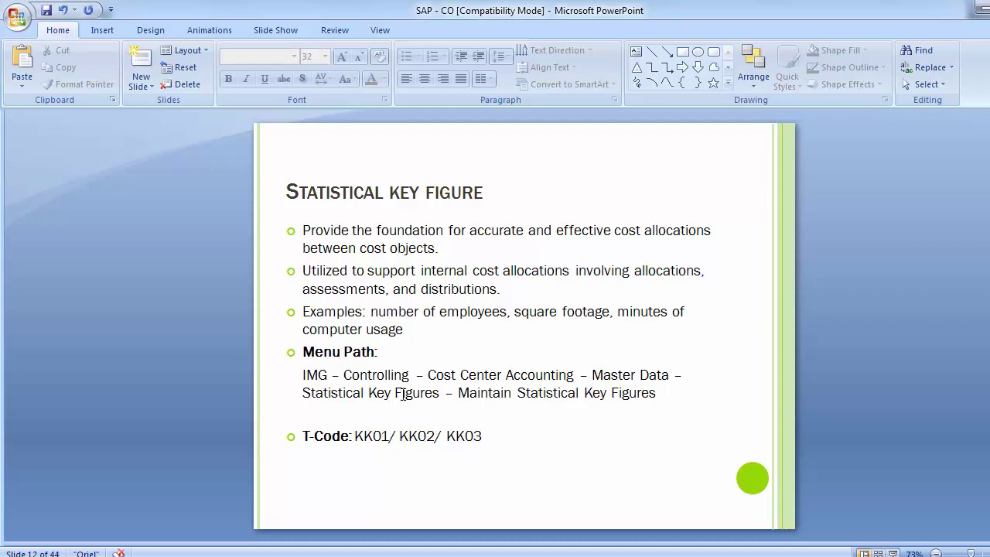
# Expand Master Data > Statistical Key Figures in the IMG and execute Maintain Statistical Key Figures
pyautogui.moveTo(444, 541)
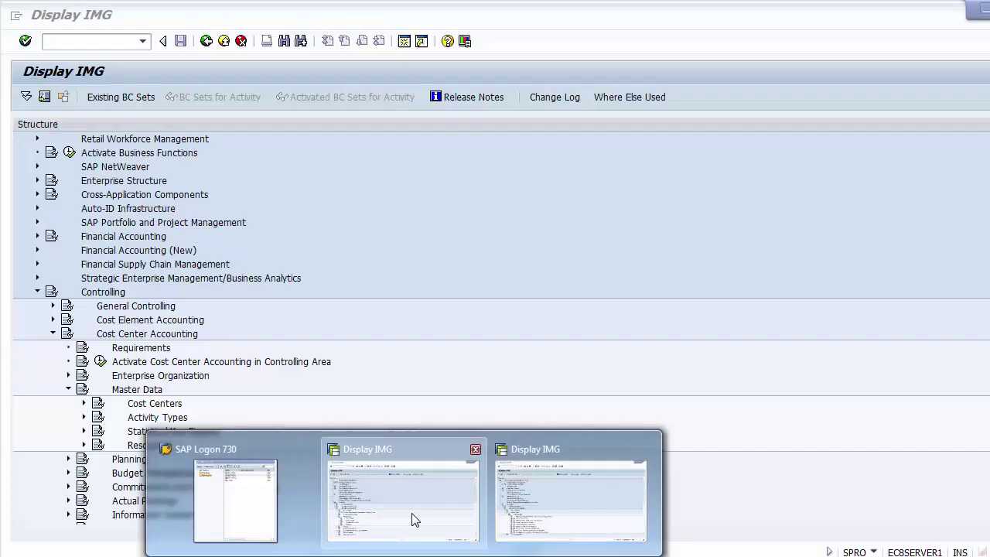
pyautogui.click(418, 519)
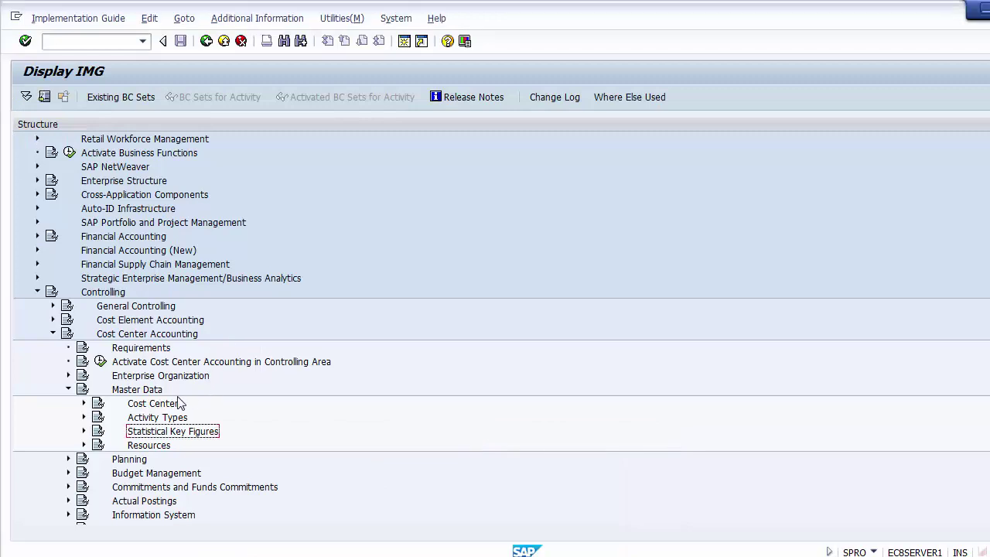
pyautogui.click(151, 391)
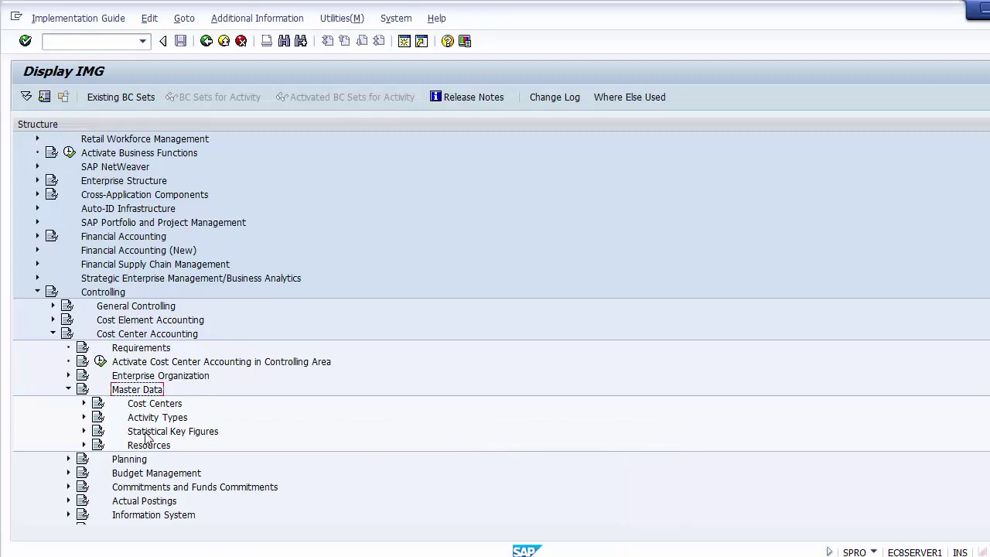
pyautogui.click(147, 433)
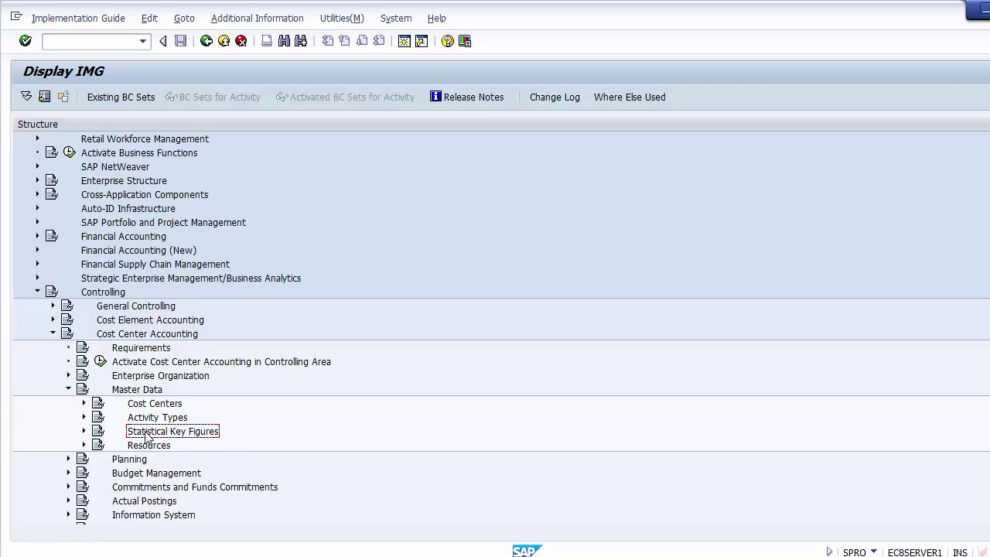
pyautogui.click(84, 431)
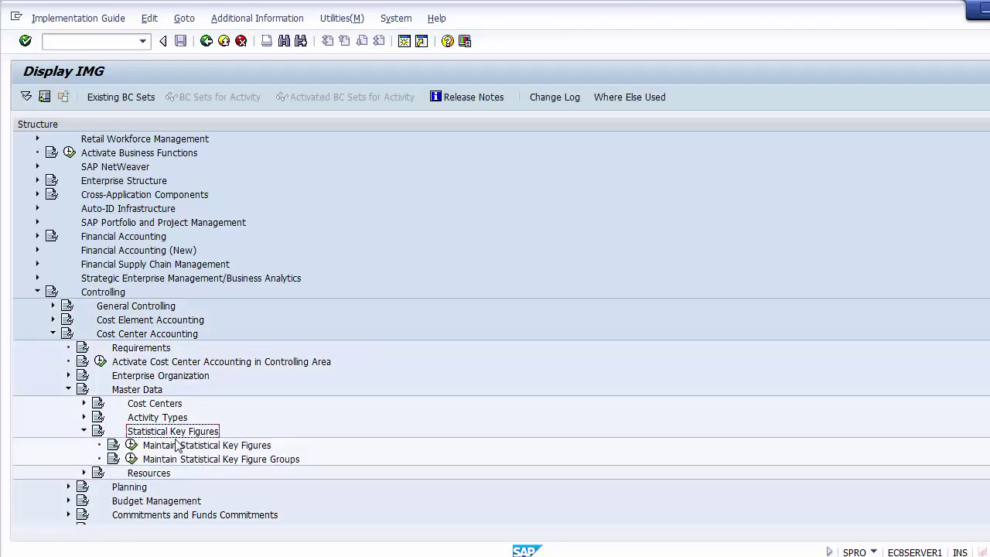
pyautogui.click(180, 447)
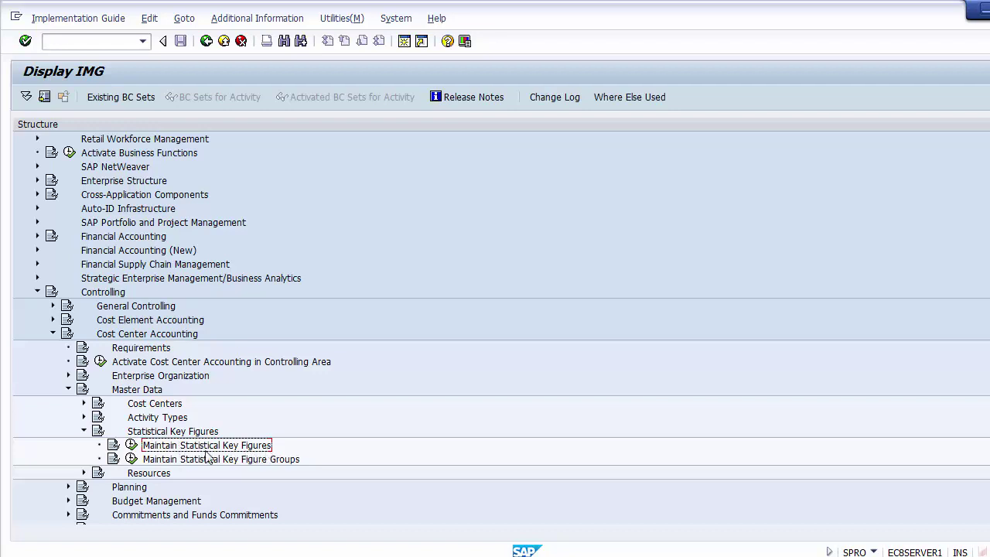
pyautogui.click(132, 446)
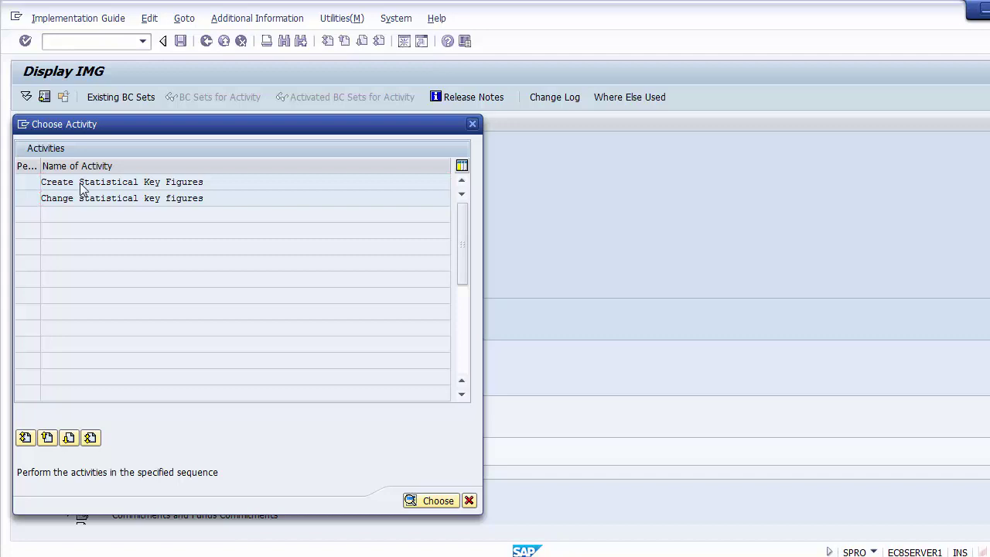
# Choose Create Statistical Key Figures (KK01) in the Choose Activity dialog
pyautogui.doubleClick(80, 182)
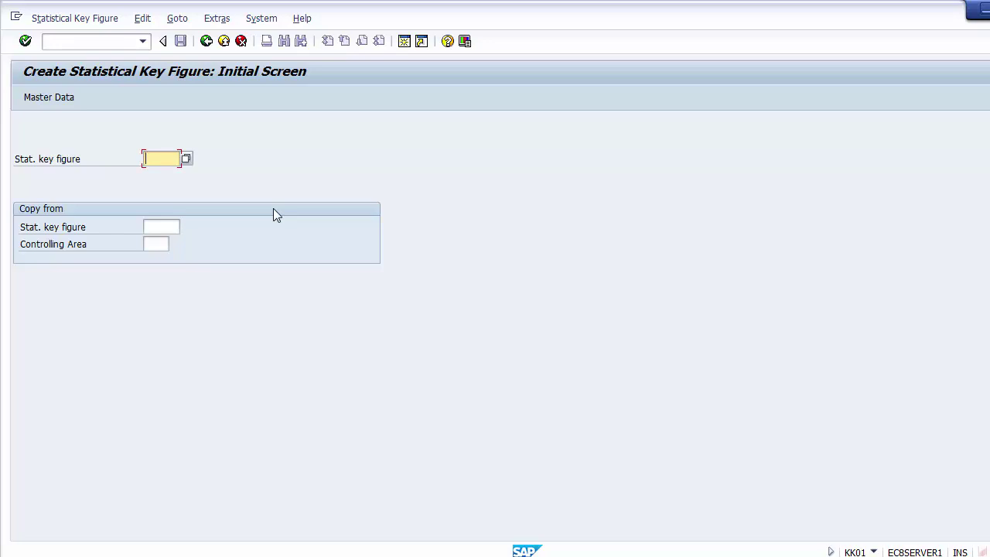
# Enter statistical key figure SV0001 (correcting SI0001) in controlling area Z100 and continue
pyautogui.click(156, 245)
pyautogui.click(156, 225)
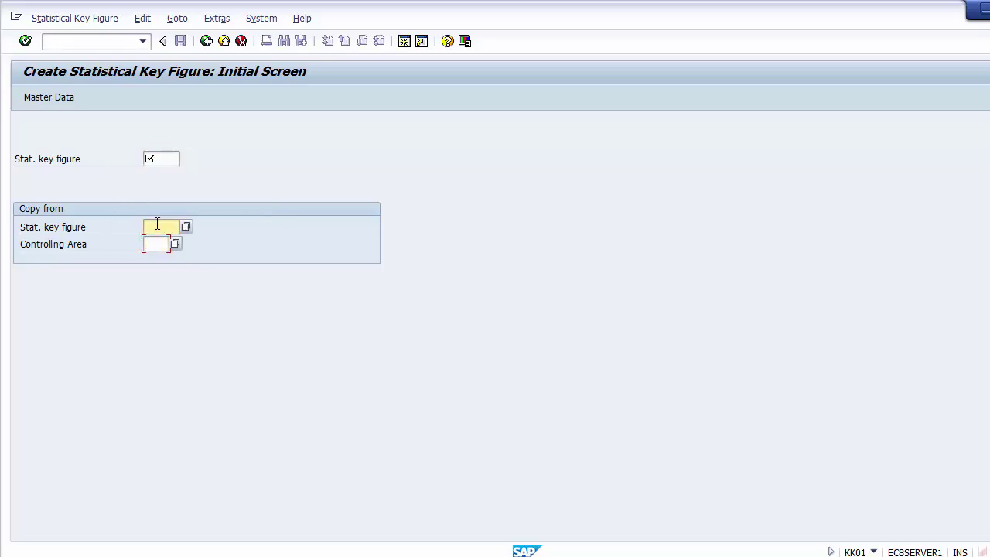
pyautogui.click(163, 157)
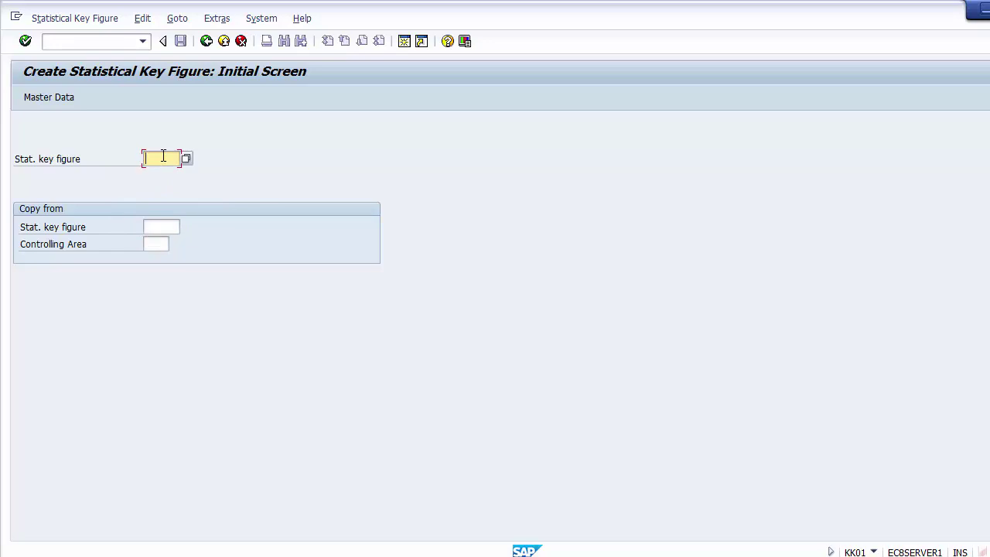
pyautogui.write('SI')
pyautogui.write('0001')
pyautogui.press('BackSpace')
pyautogui.press('BackSpace')
pyautogui.press('BackSpace')
pyautogui.press('BackSpace')
pyautogui.press('BackSpace')
pyautogui.press('BackSpace')
pyautogui.write('SV0001')
pyautogui.press('Return')
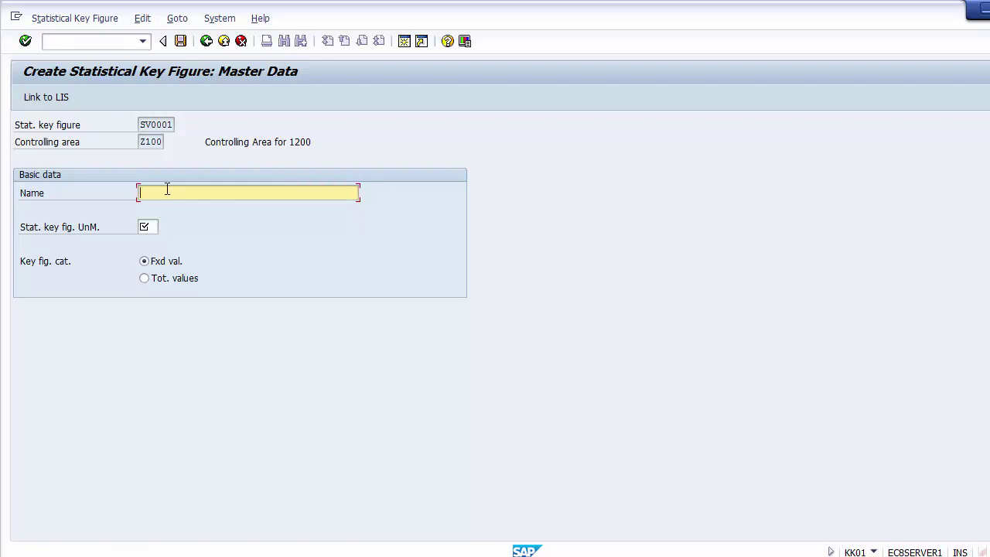
# Name the key figure 'Sales Volume in pounds' and open the unit of measure value list
pyautogui.write('Sales Volume in pounds')
pyautogui.click(157, 225)
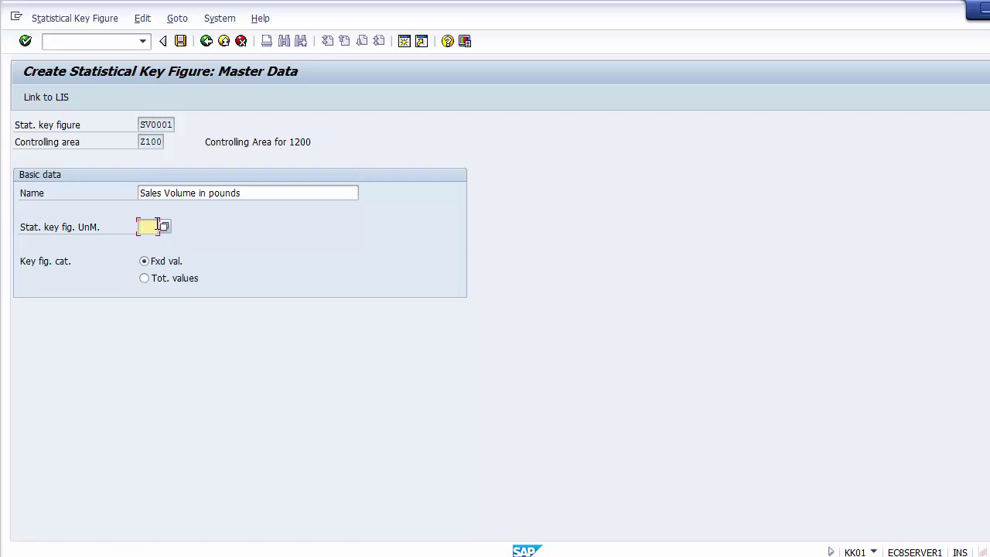
pyautogui.press('F4')
pyautogui.click(165, 226)
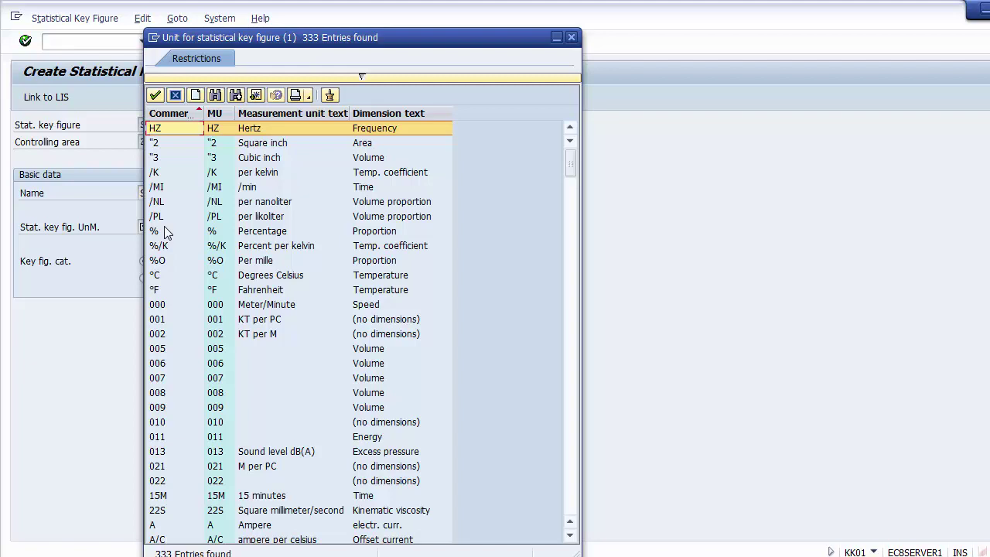
# Search the unit list for LB and pick LB (US pound) as the unit of measure
pyautogui.click(215, 95)
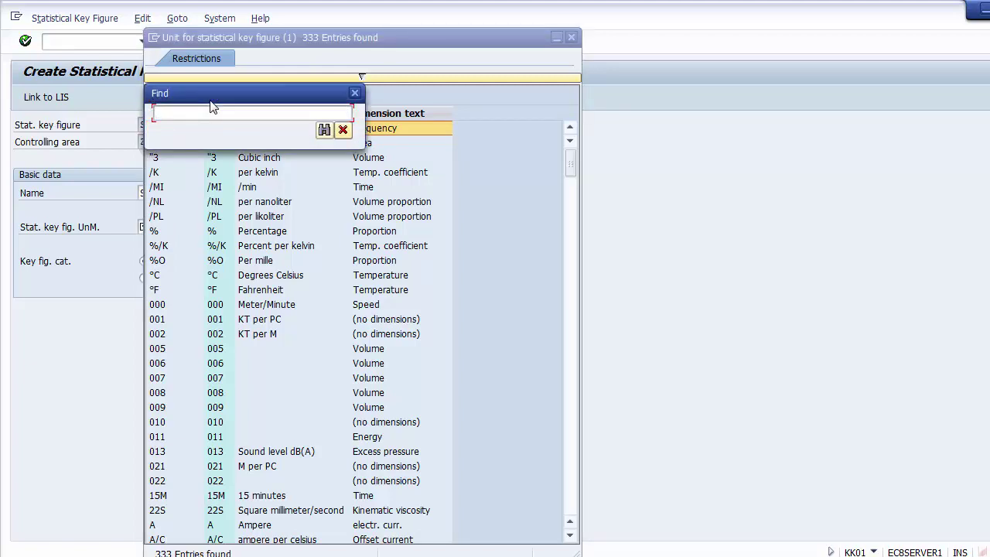
pyautogui.write('LB')
pyautogui.press('Return')
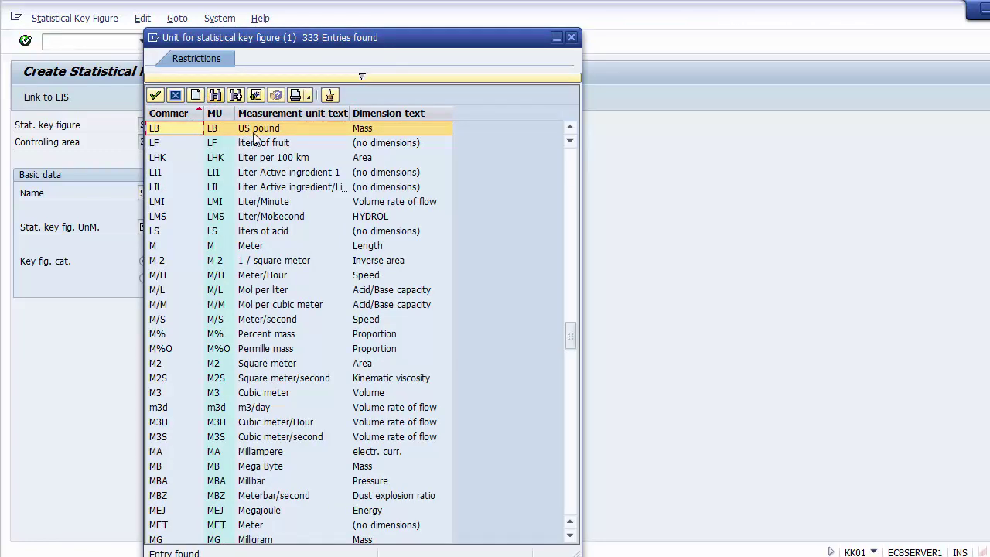
pyautogui.doubleClick(173, 127)
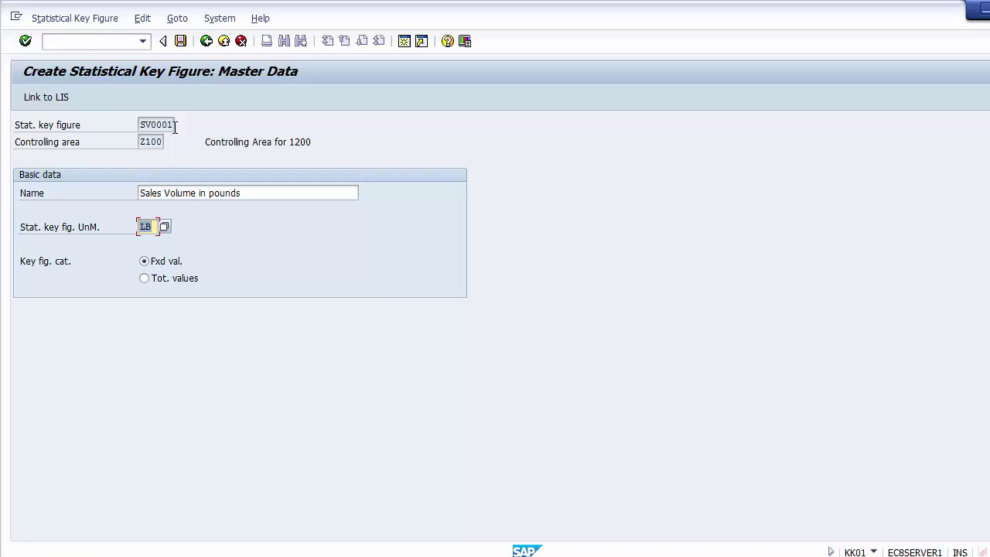
# Switch SV0001's key figure category from Fxd val. to Tot. values
pyautogui.click(48, 269)
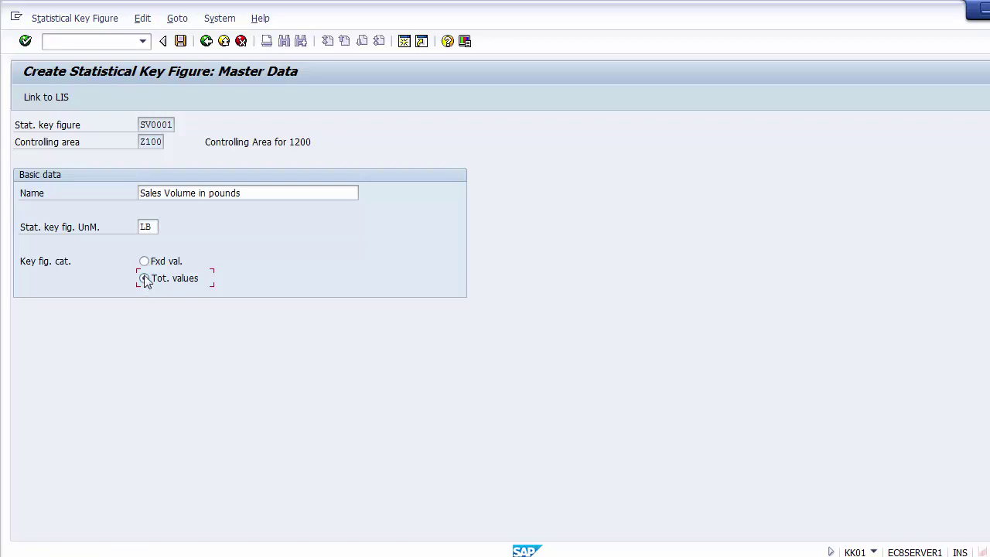
# Save SV0001 and open Change statistical key figures (KK02) with SV0001 prefilled
pyautogui.click(179, 41)
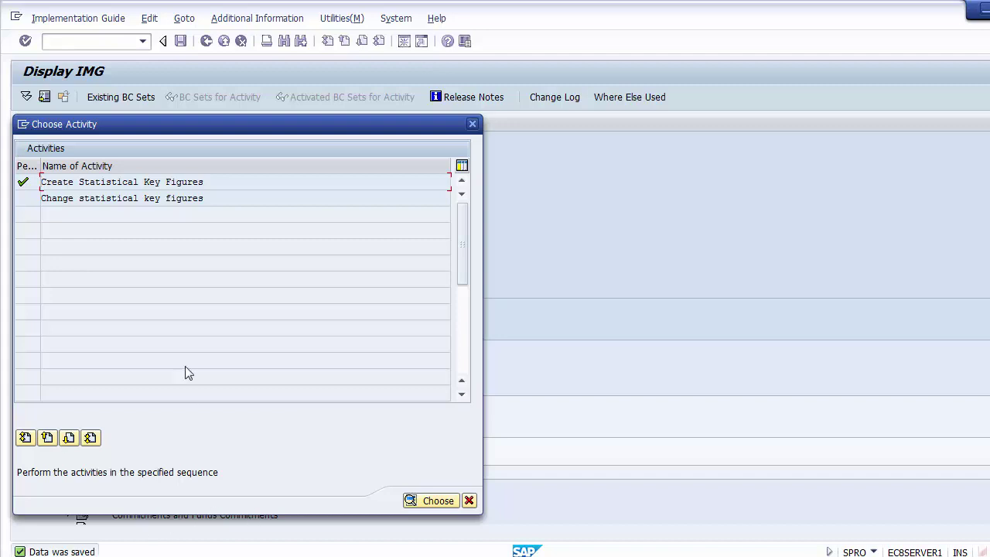
pyautogui.doubleClick(87, 199)
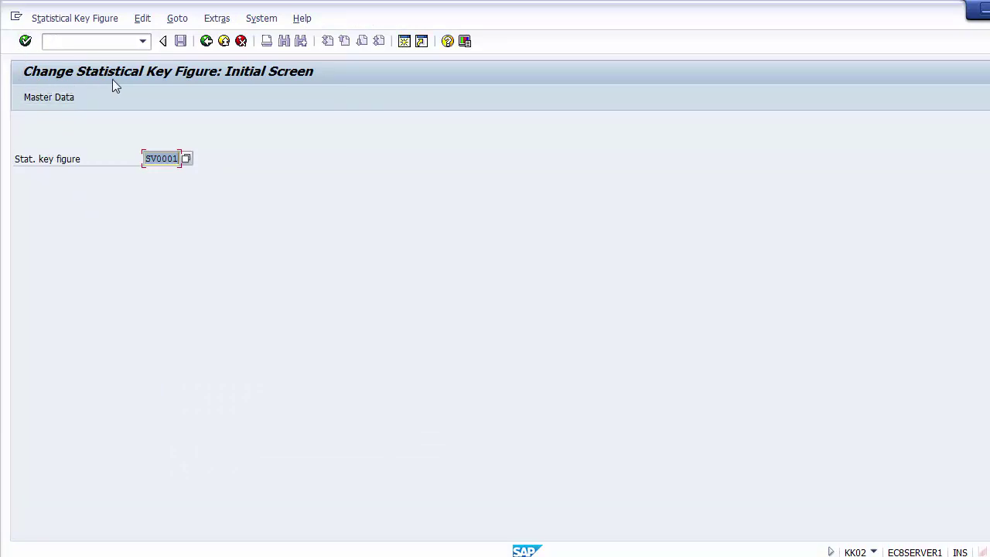
# Load SV0001's master data in KK02, edit its Sales Volume in pounds name, and save
pyautogui.click(170, 161)
pyautogui.press('Return')
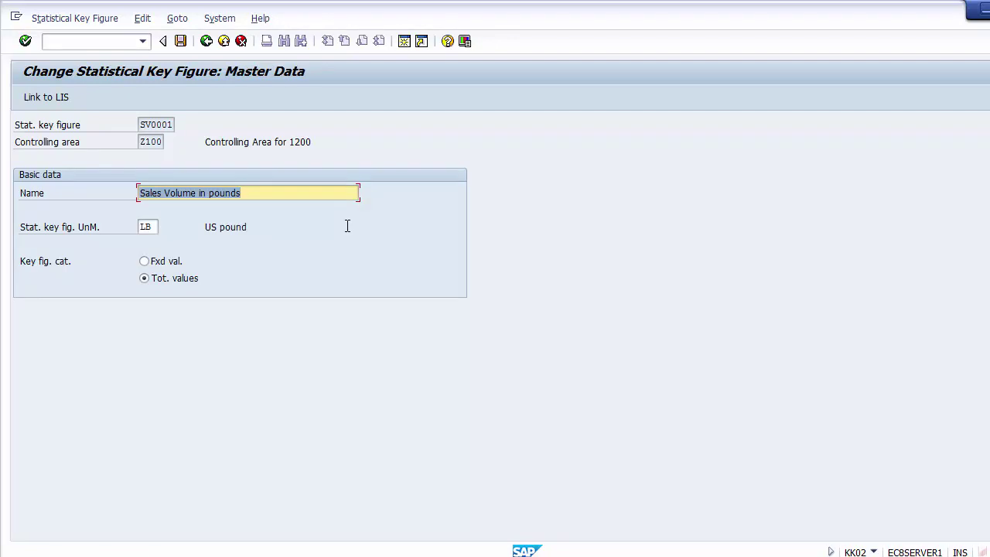
pyautogui.click(258, 195)
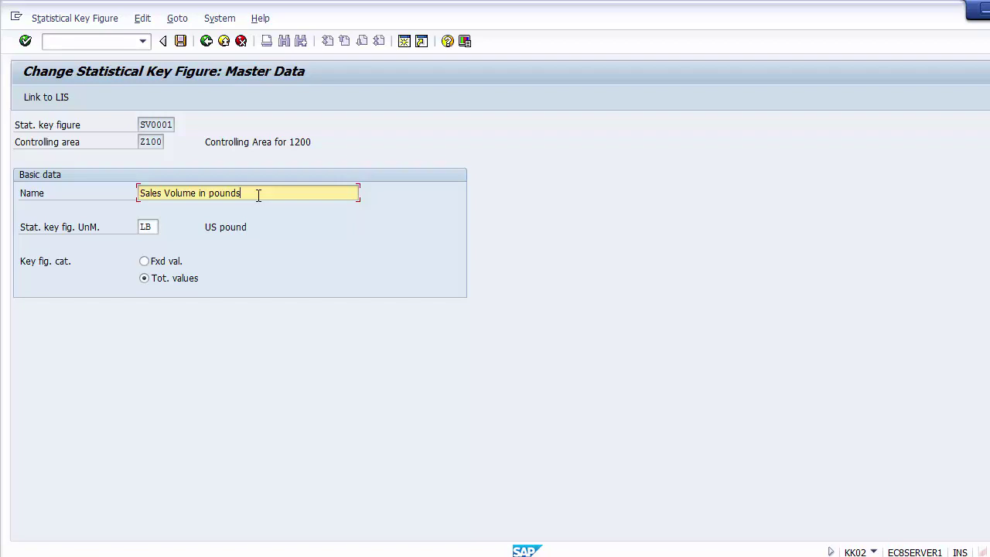
pyautogui.click(181, 42)
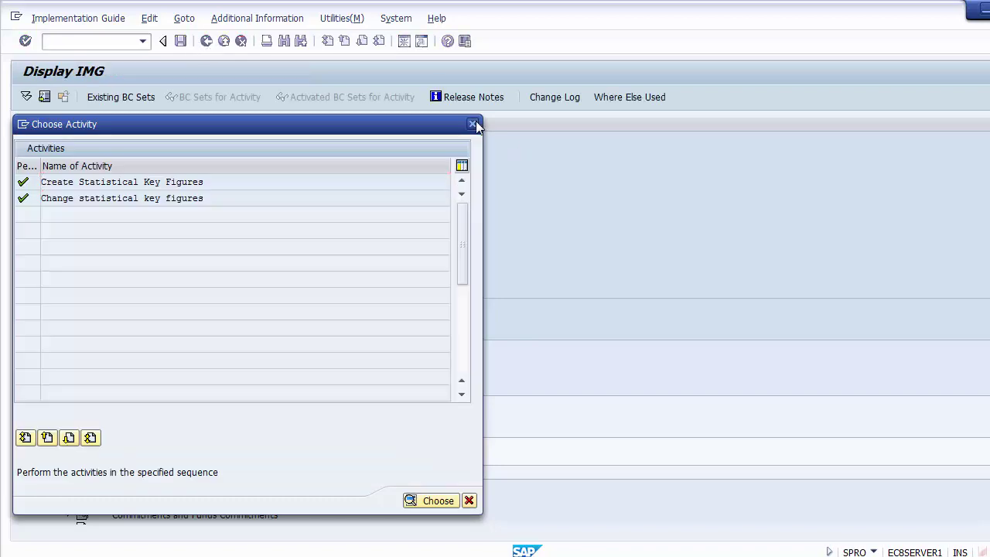
# Exit the IMG and customizing project, then return to the Statistical key figure slide
pyautogui.click(472, 125)
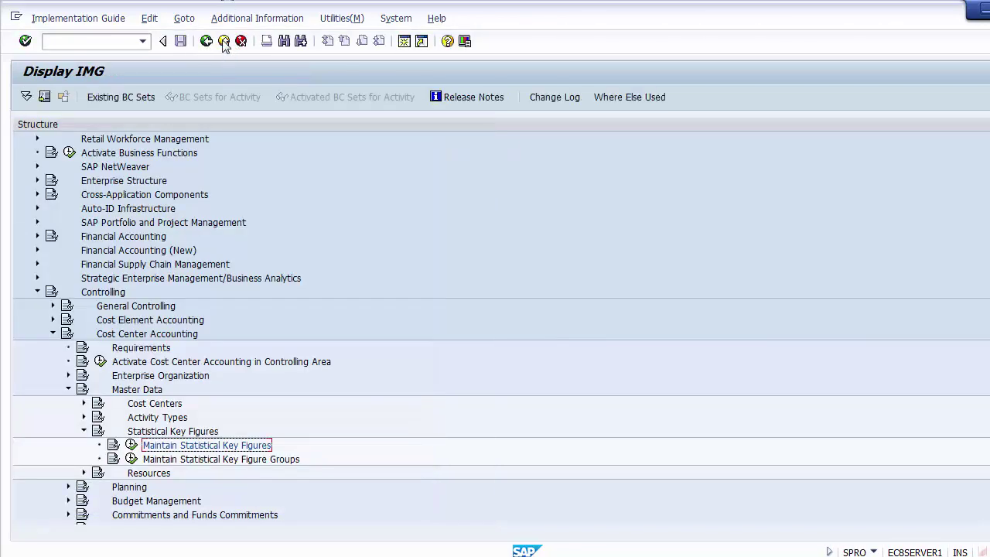
pyautogui.click(224, 42)
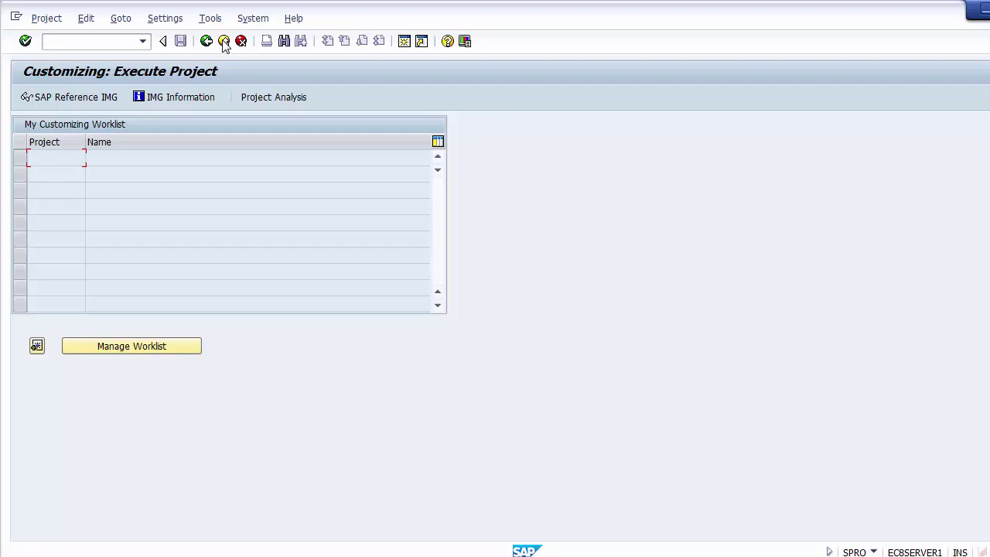
pyautogui.click(224, 42)
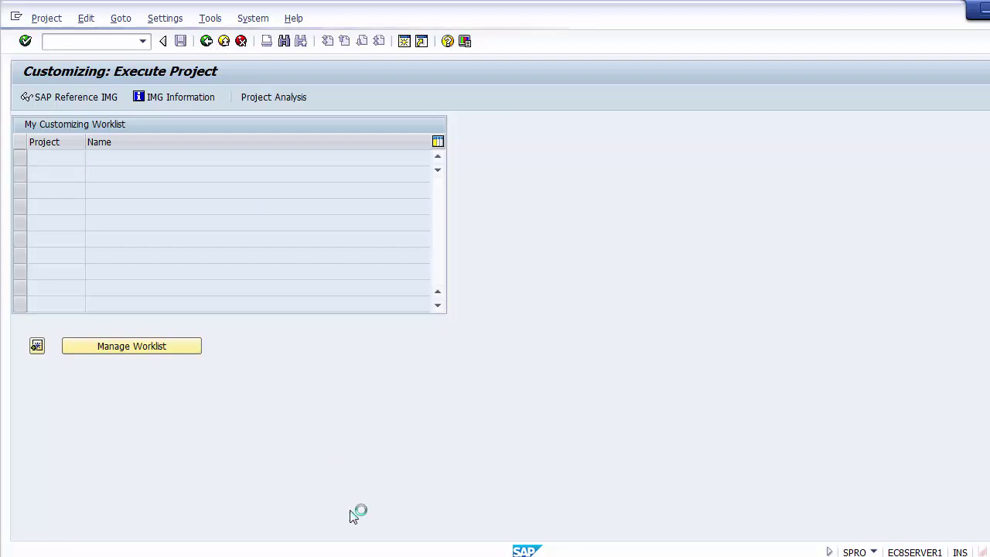
pyautogui.hotkey('alt', 'Tab')
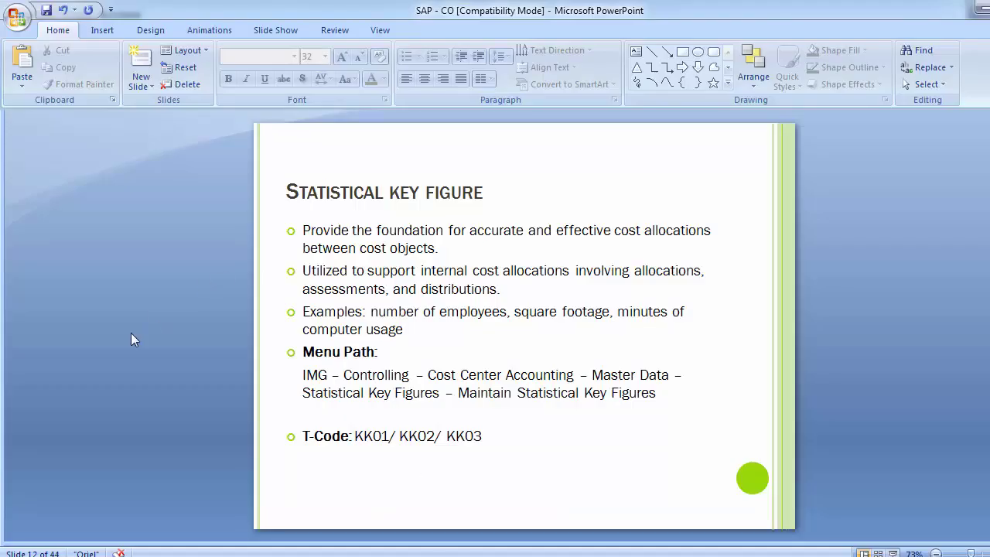
# Advance to slide 13, Unit Testing, then bring back the SAP Easy Access window
pyautogui.press('pagedown')
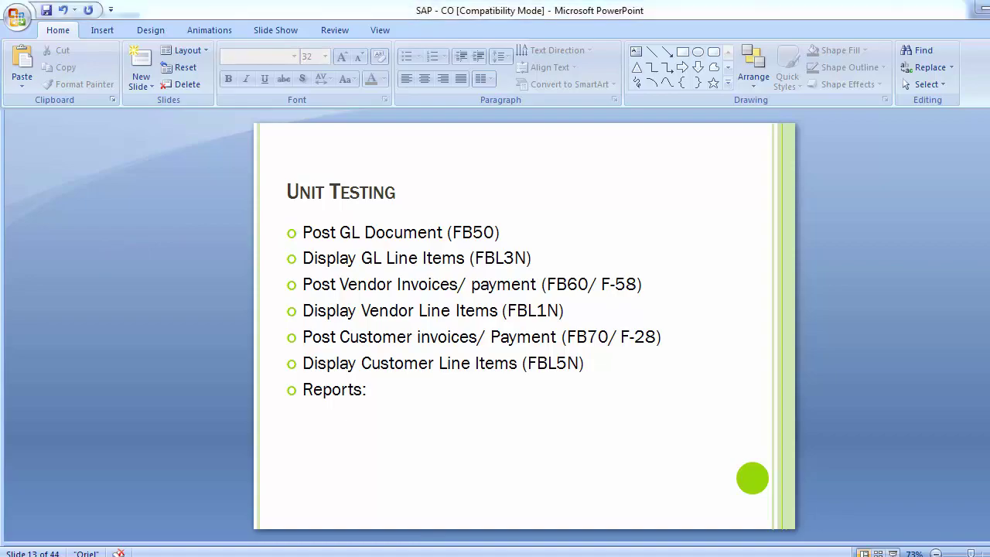
pyautogui.moveTo(397, 536)
pyautogui.click(404, 466)
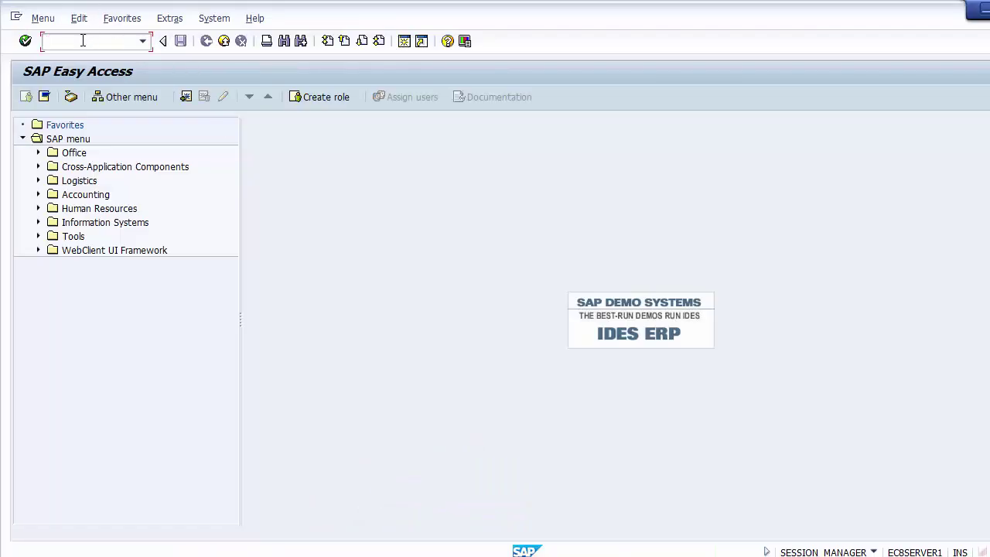
# Start FB50 for company code 1200 with document and posting dates 07.12.2014
pyautogui.write('FB50')
pyautogui.press('Return')
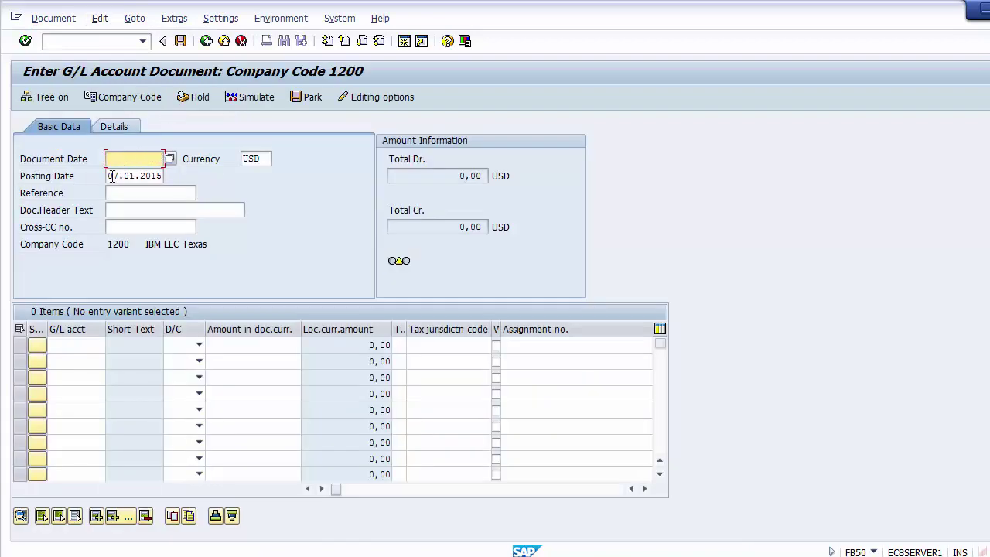
pyautogui.click(111, 176)
pyautogui.click(121, 161)
pyautogui.write('0')
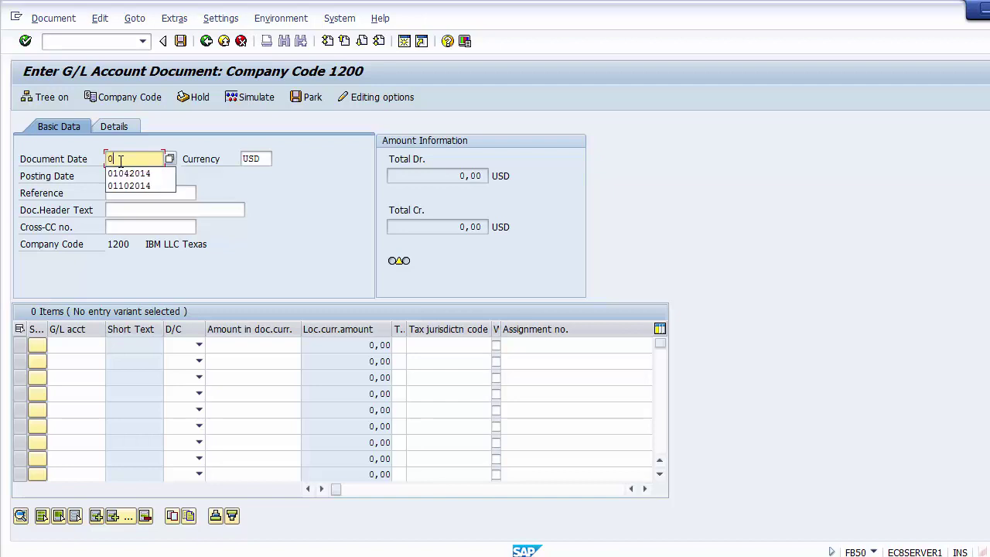
pyautogui.write('7122014')
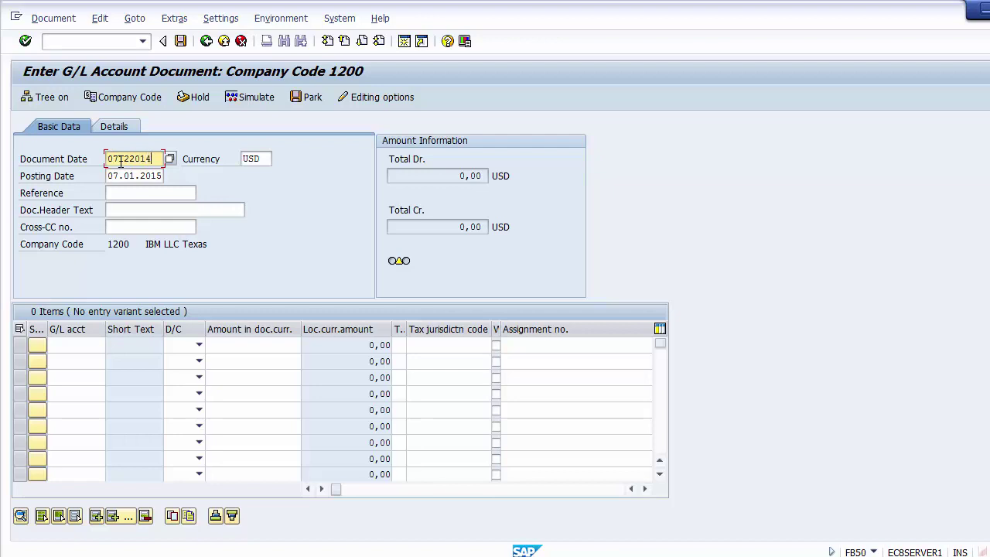
pyautogui.press('Tab')
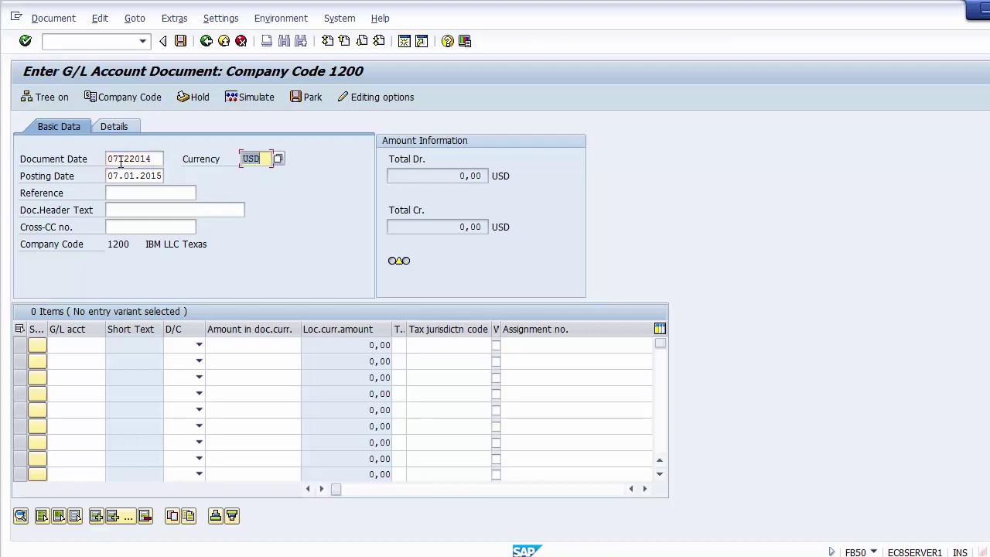
pyautogui.press('Tab')
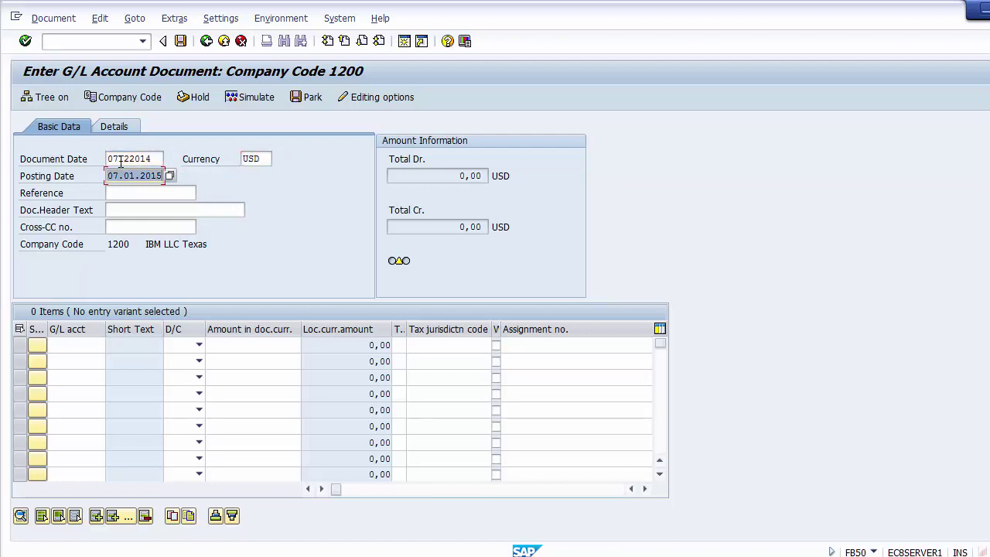
pyautogui.write('0')
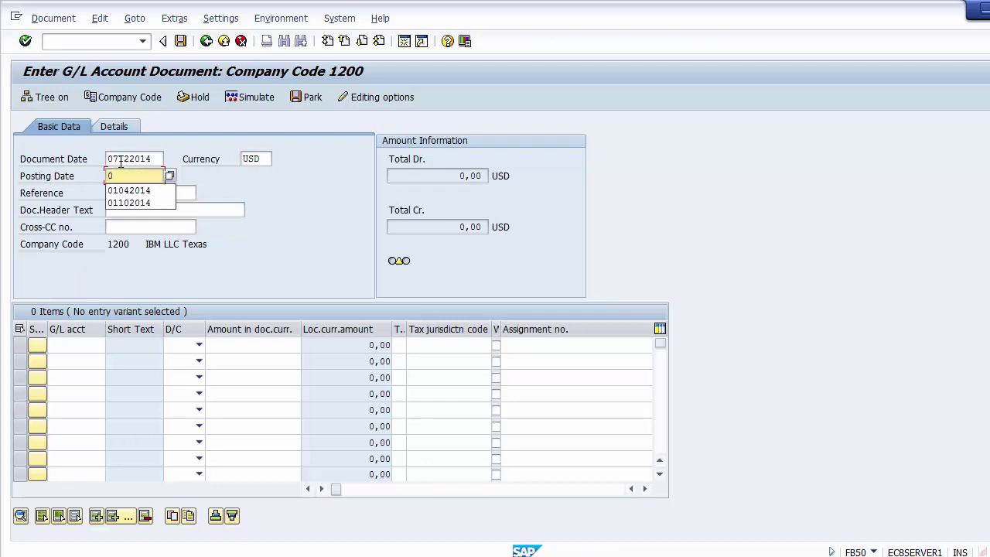
pyautogui.write('7')
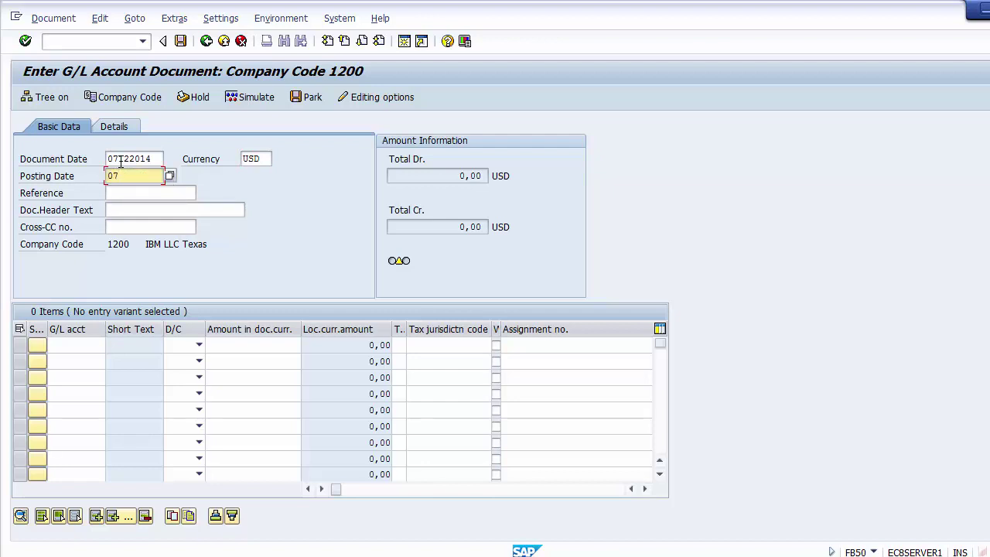
pyautogui.write('122014')
pyautogui.press('Return')
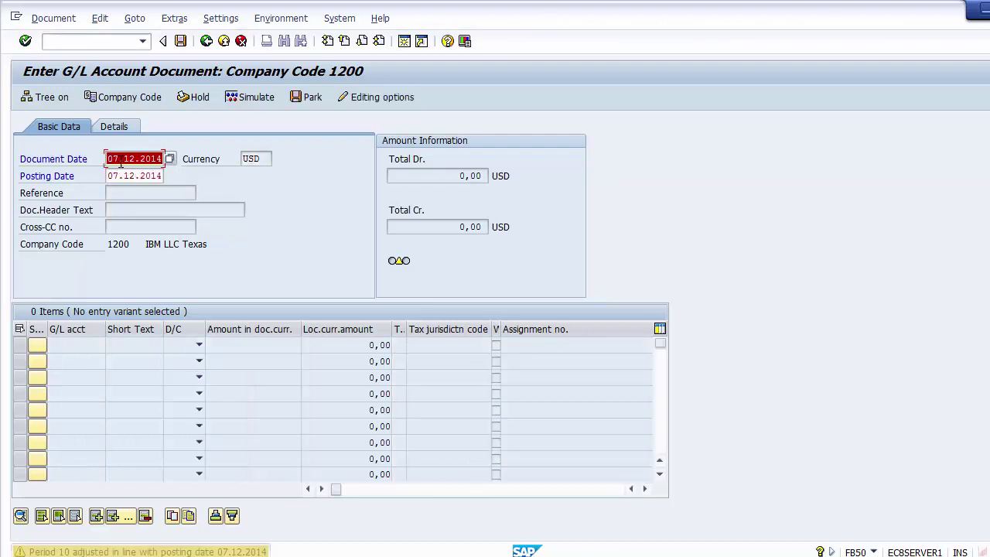
pyautogui.press('Return')
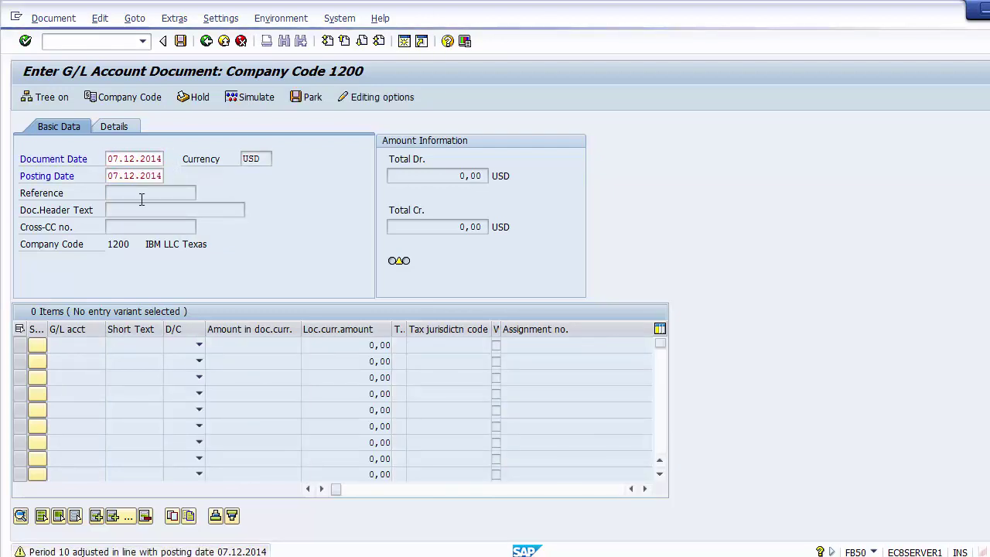
# Choose Salary Payable account 200004 for the first line item via the G/L search help
pyautogui.click(76, 346)
pyautogui.click(110, 345)
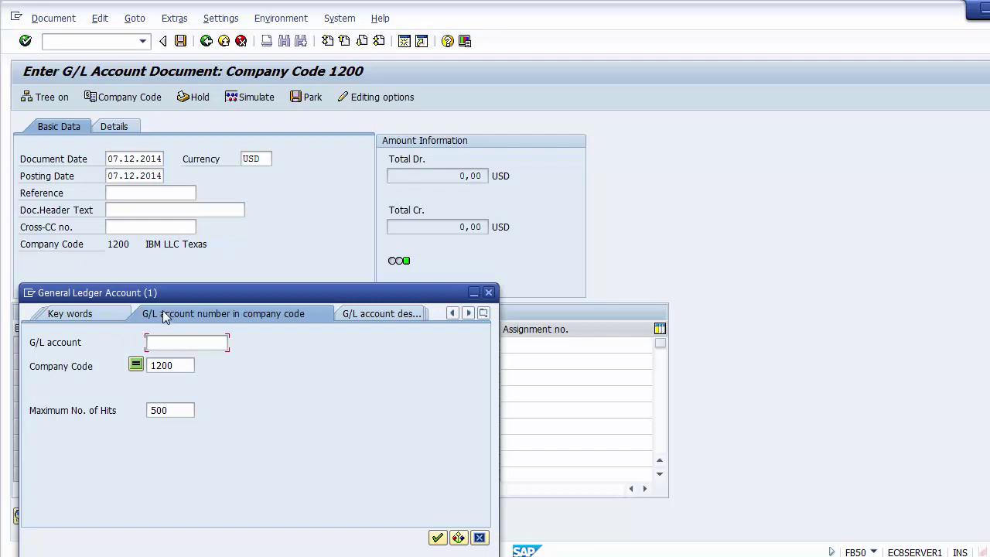
pyautogui.moveTo(164, 294); pyautogui.dragTo(485, 64)
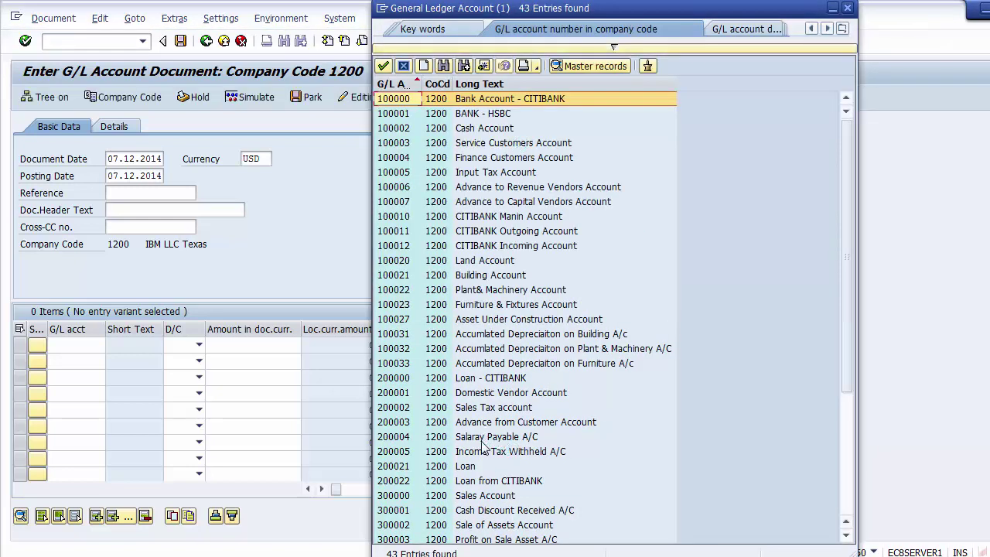
pyautogui.doubleClick(482, 438)
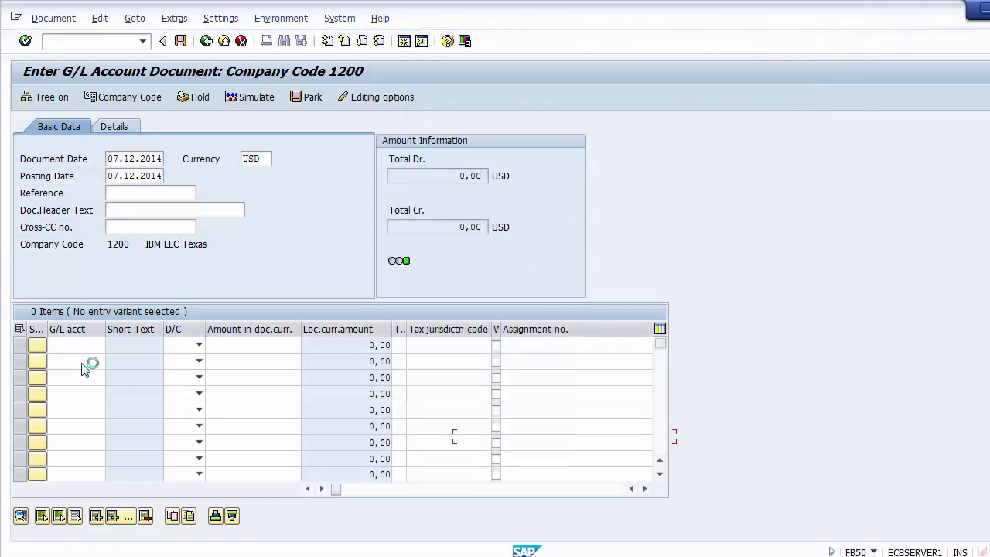
# Search the company code 1200 accounts and choose Salary Account 400002 for line two
pyautogui.click(77, 361)
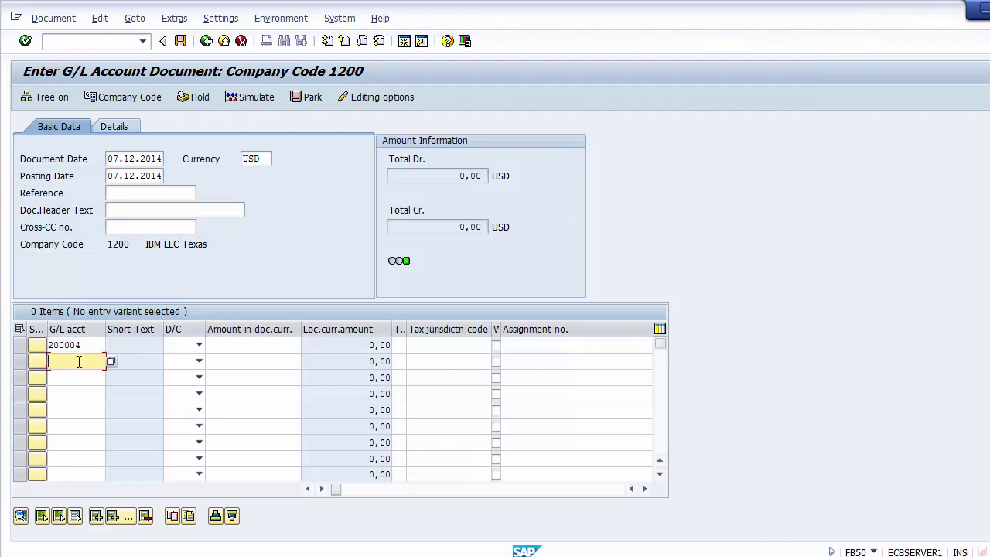
pyautogui.press('F4')
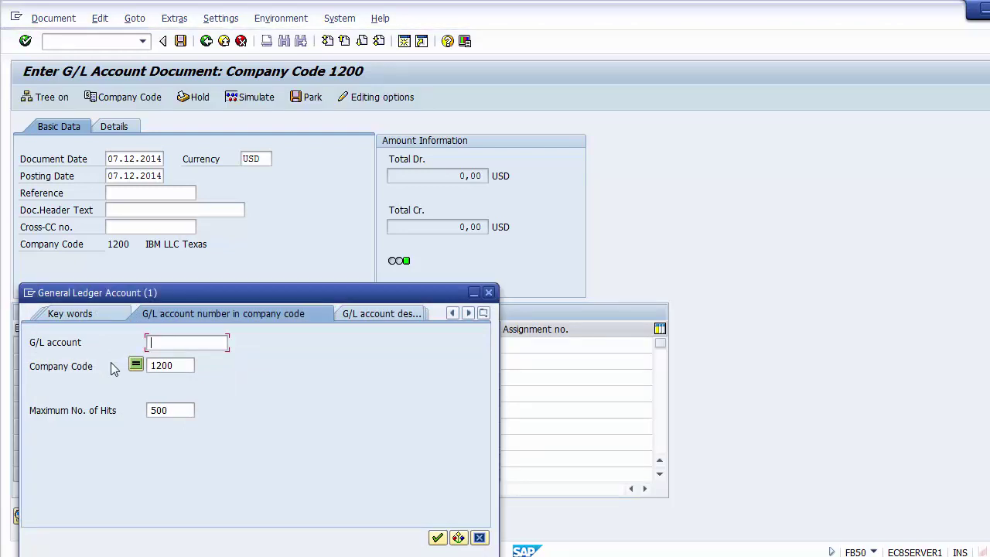
pyautogui.press('Return')
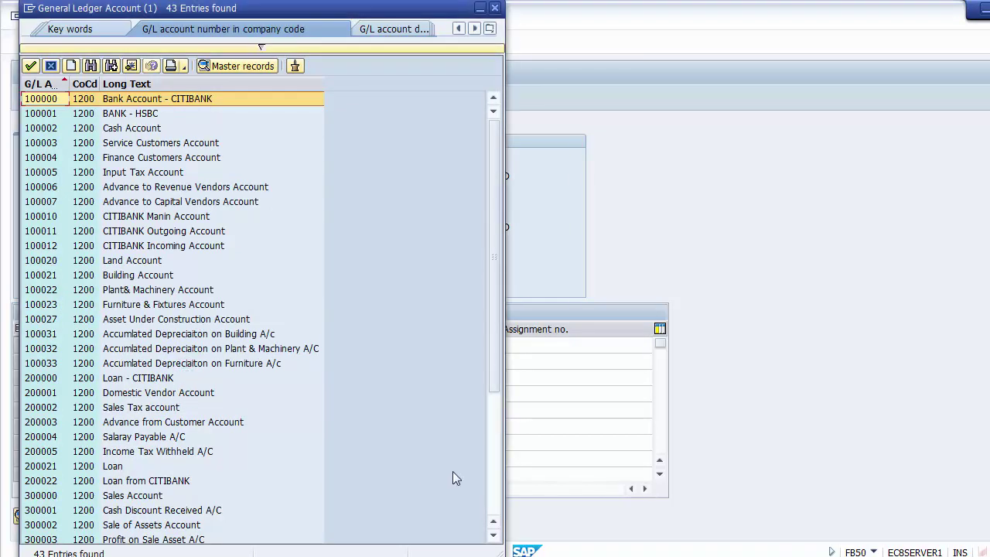
pyautogui.click(492, 507)
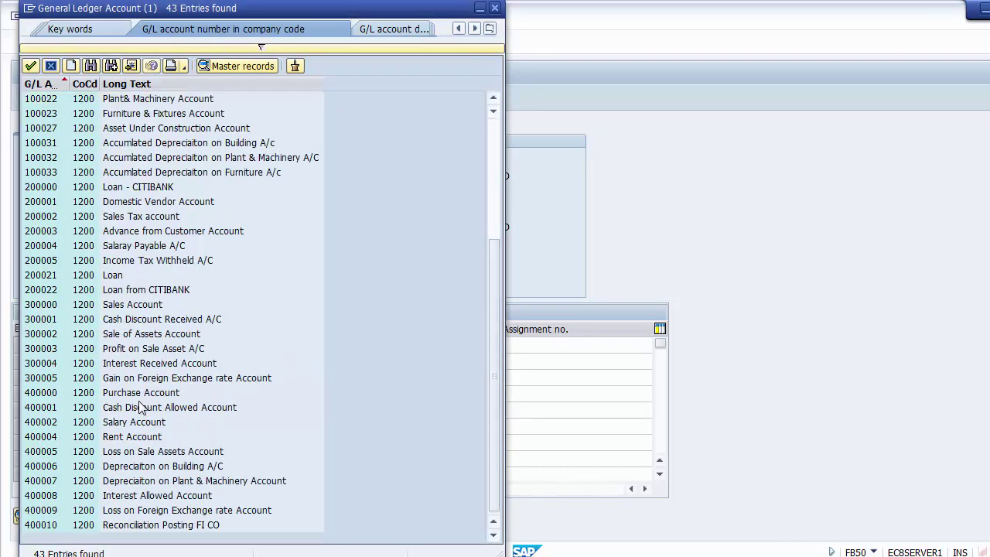
pyautogui.click(109, 424)
pyautogui.doubleClick(109, 423)
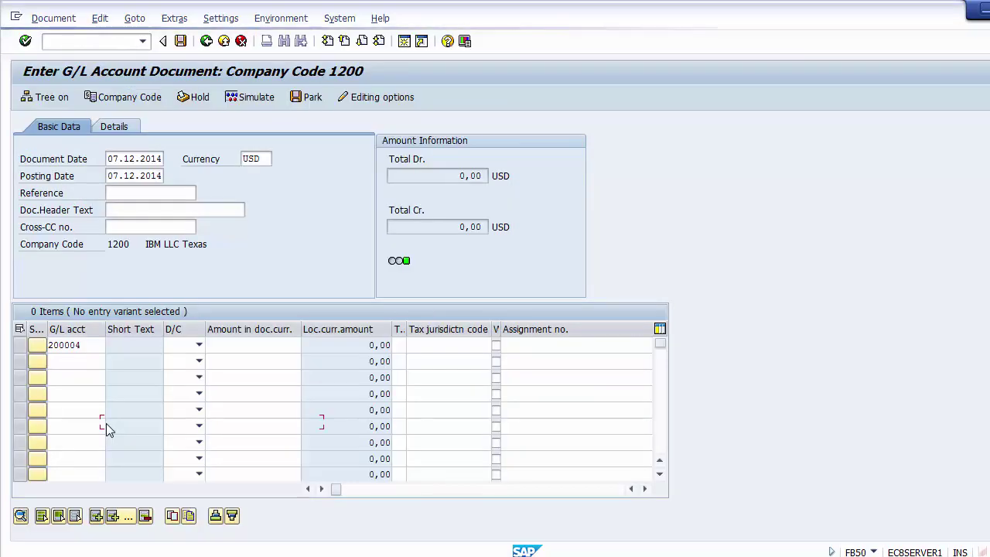
# Change the document and posting dates to 27.12.2014
pyautogui.click(114, 159)
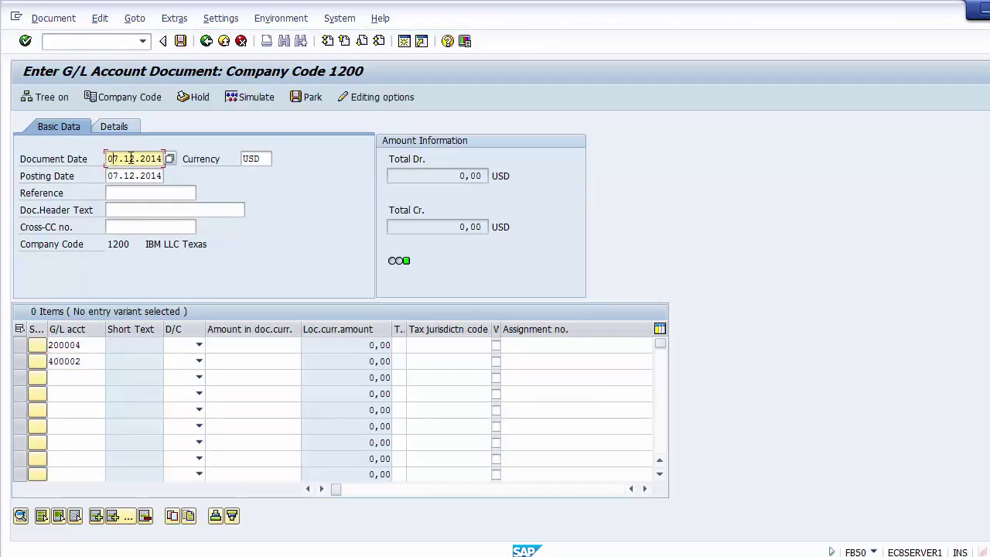
pyautogui.press('BackSpace')
pyautogui.write('2')
pyautogui.press('Tab')
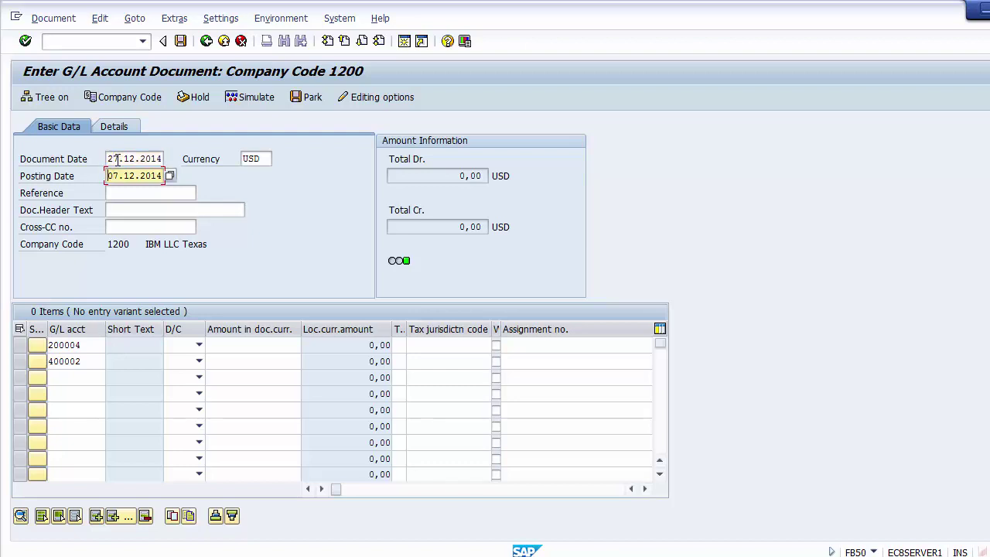
pyautogui.press('Delete')
pyautogui.write('2')
# Mark the 200004 line as Credit and the 400002 line as Debit
pyautogui.click(180, 346)
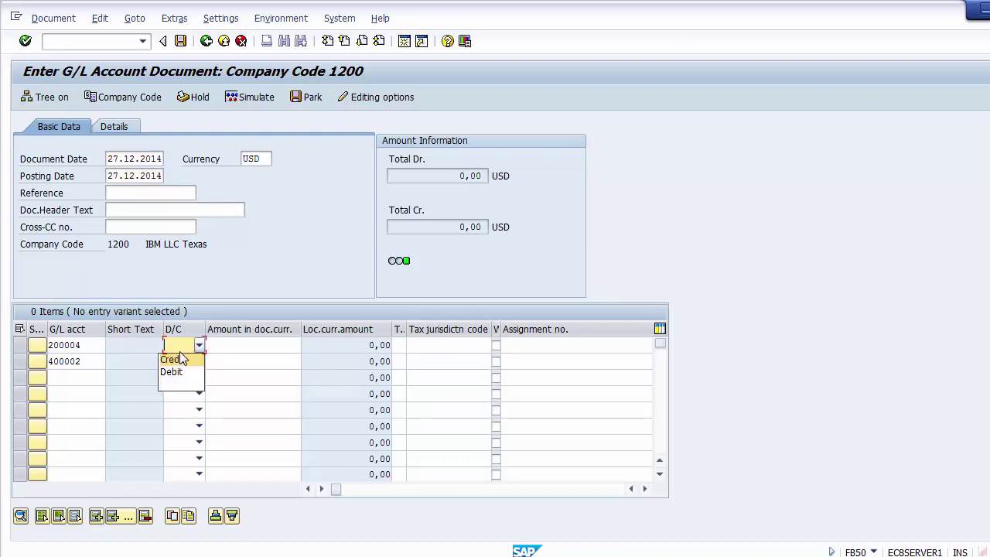
pyautogui.click(178, 359)
pyautogui.click(180, 361)
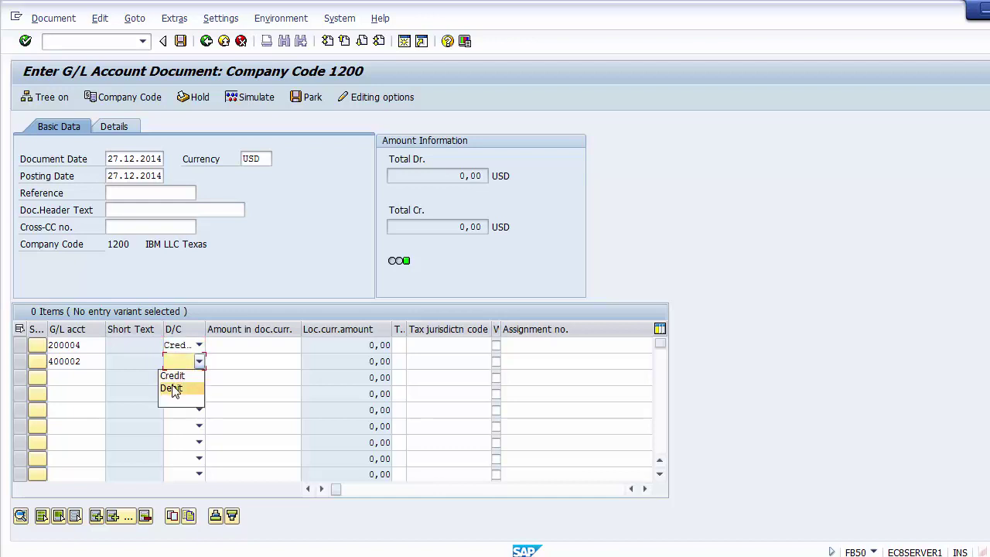
pyautogui.click(172, 389)
# Enter 30000 as the amount on both line items
pyautogui.click(247, 345)
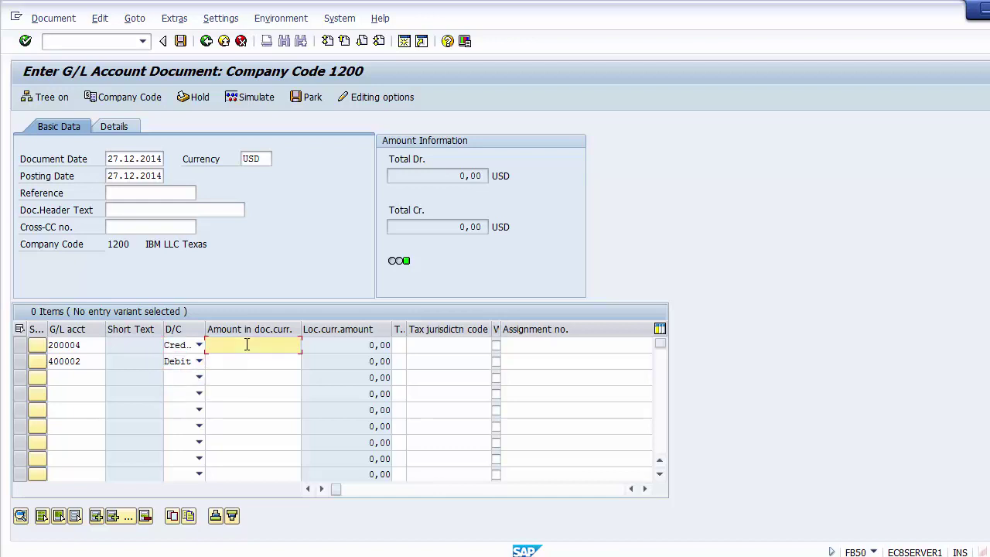
pyautogui.write('300')
pyautogui.press('Down')
pyautogui.write('30000')
pyautogui.press('Tab')
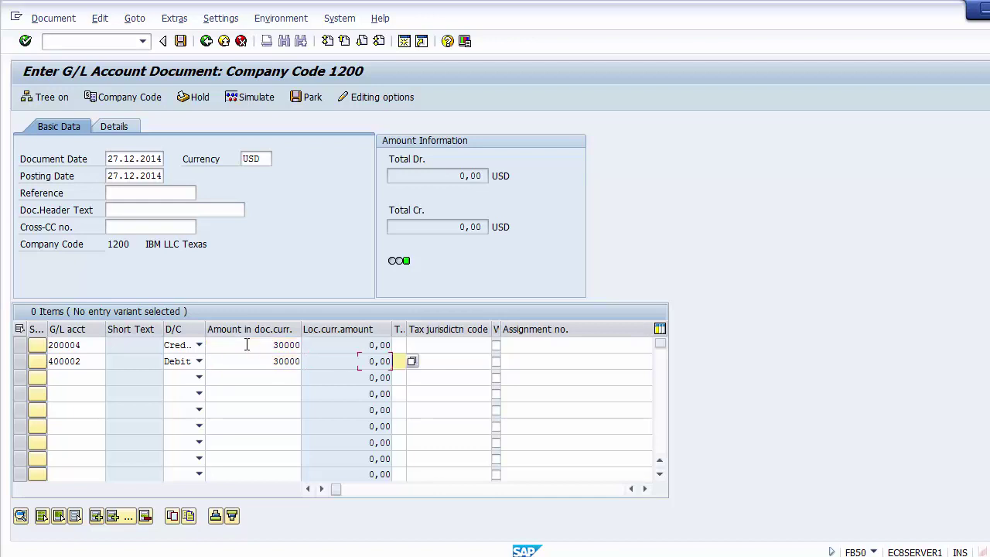
pyautogui.press('Up')
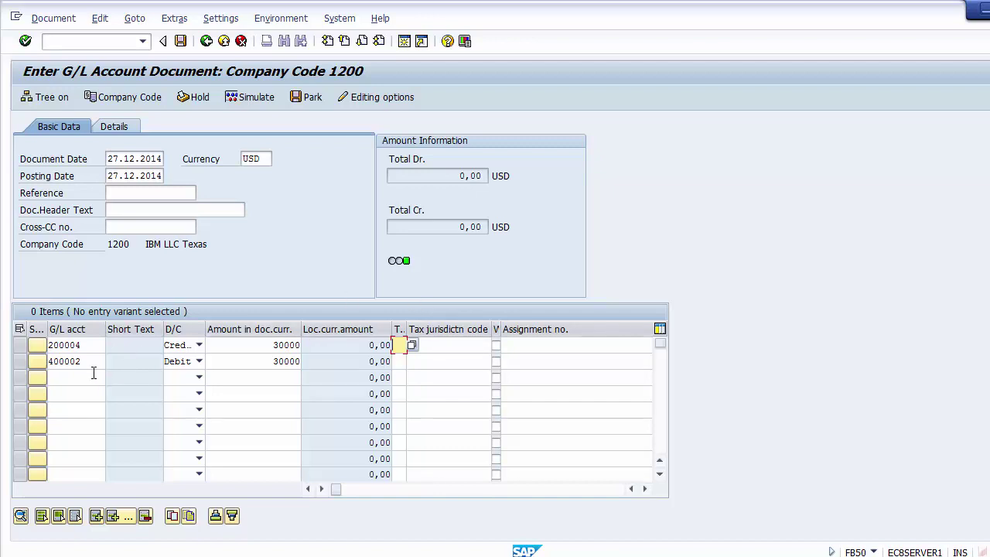
pyautogui.moveTo(88, 361); pyautogui.dragTo(48, 361)
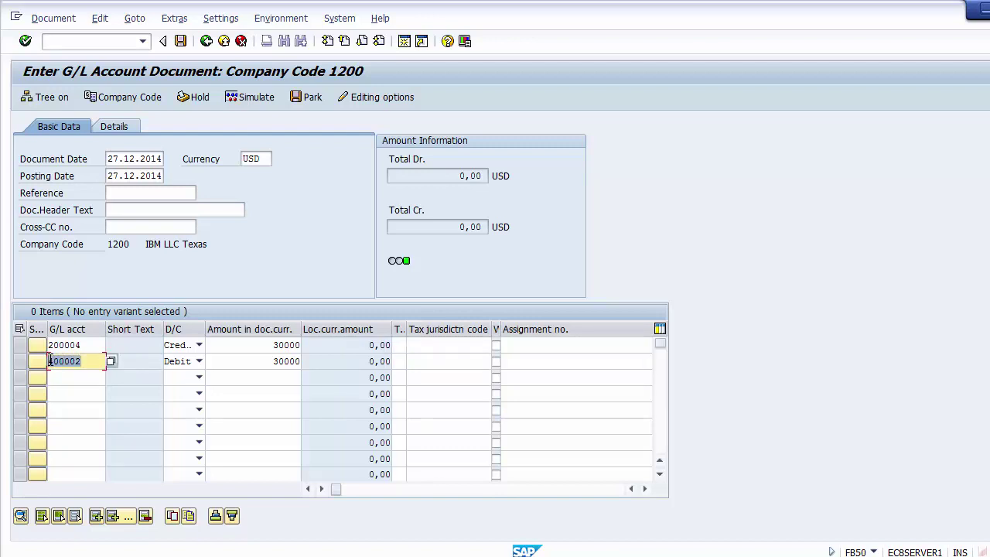
# Display G/L account 400002 (Salary Account) in FS00 via /oFS00 and review its texts
pyautogui.click(48, 361)
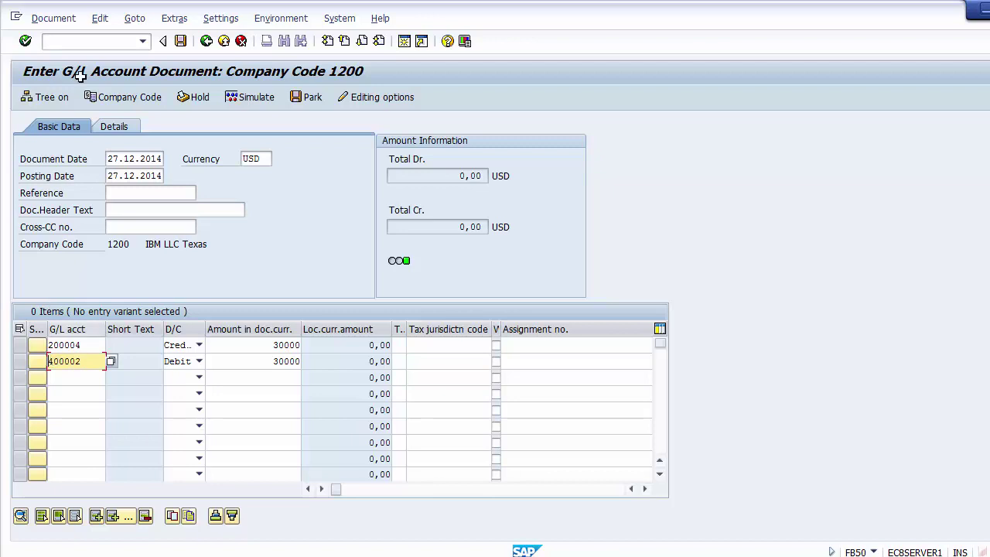
pyautogui.click(89, 44)
pyautogui.write('/')
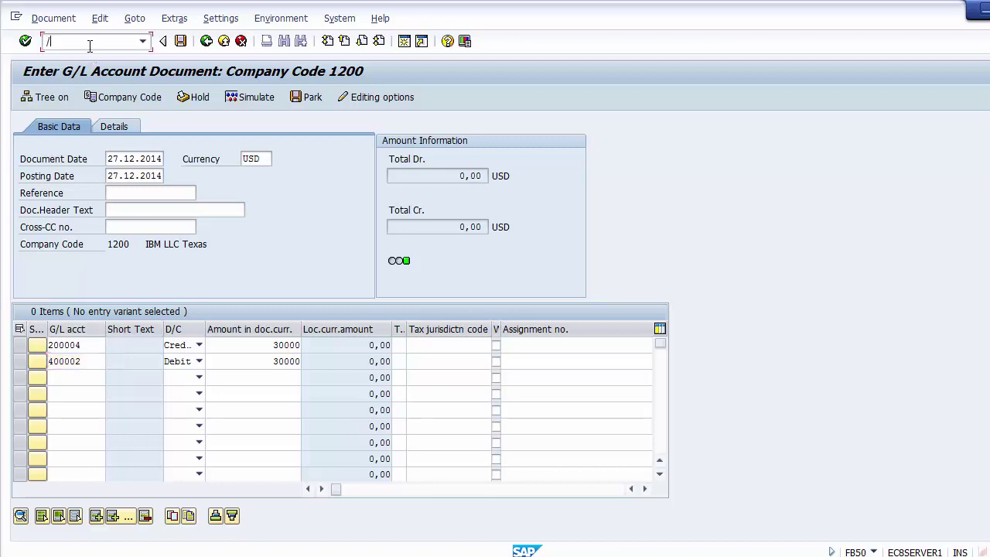
pyautogui.write('oFS00')
pyautogui.press('Return')
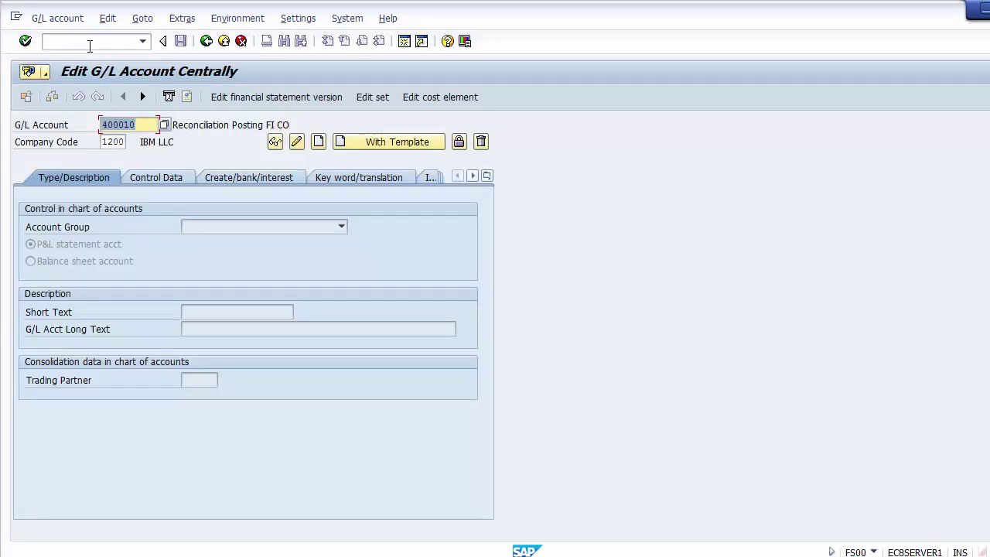
pyautogui.write('400002')
pyautogui.press('Return')
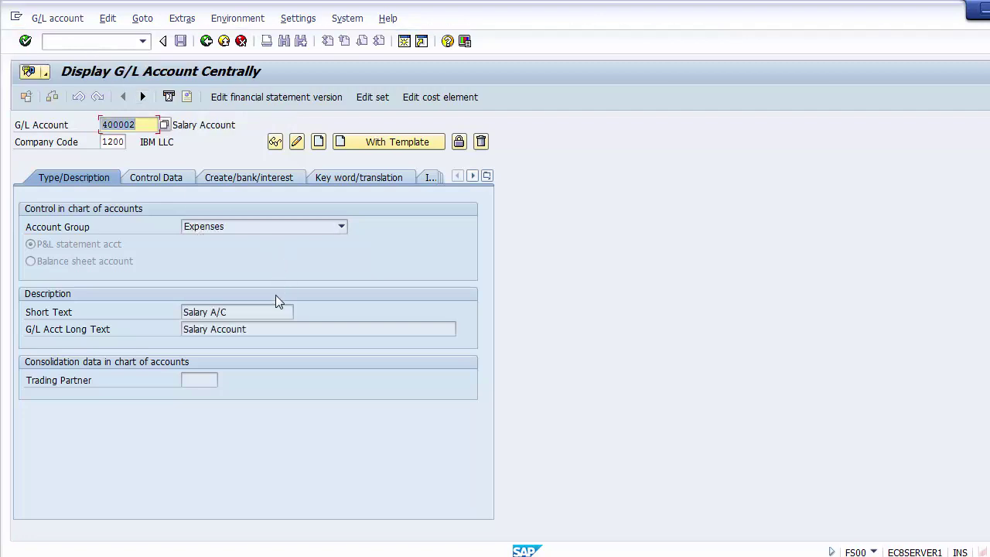
pyautogui.click(251, 317)
pyautogui.click(252, 331)
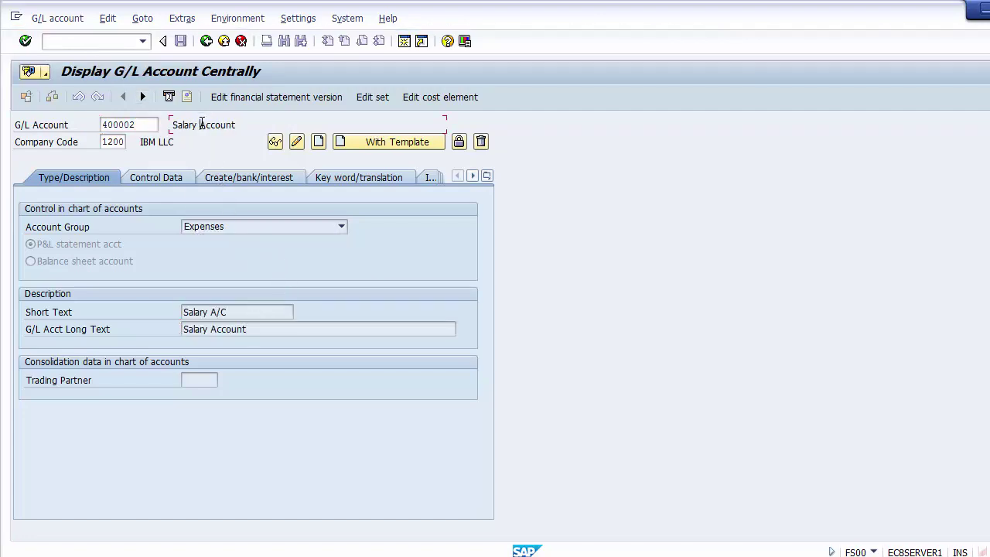
# Open cost element 400002 and review its number, Salary A/C name and Salary Account description
pyautogui.click(435, 97)
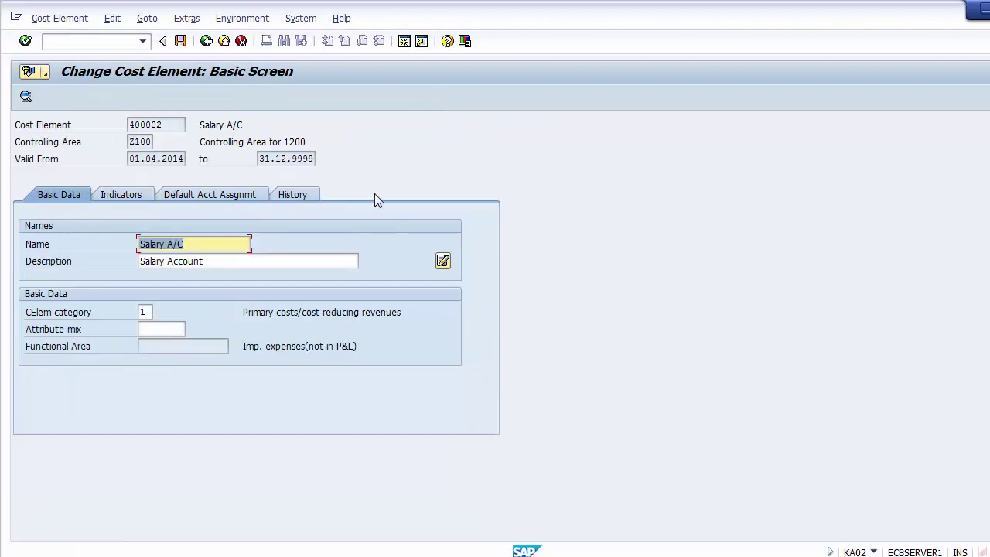
pyautogui.moveTo(169, 125); pyautogui.dragTo(114, 124)
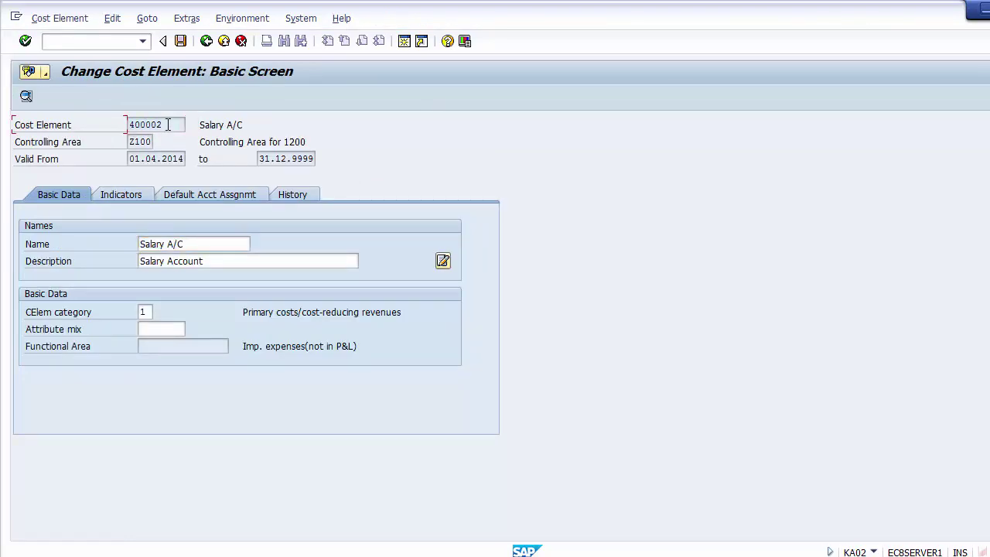
pyautogui.moveTo(205, 261); pyautogui.dragTo(141, 261)
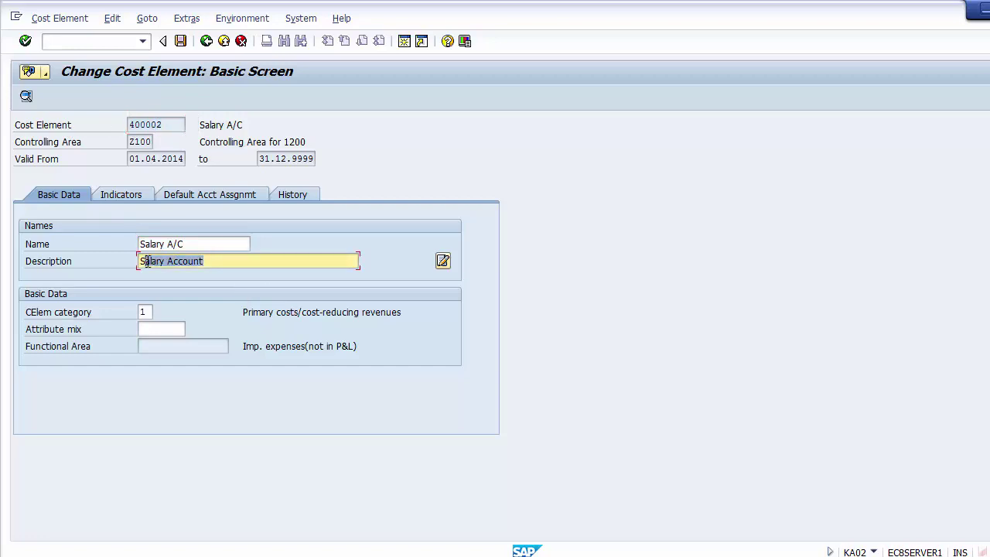
pyautogui.moveTo(200, 244); pyautogui.dragTo(125, 242)
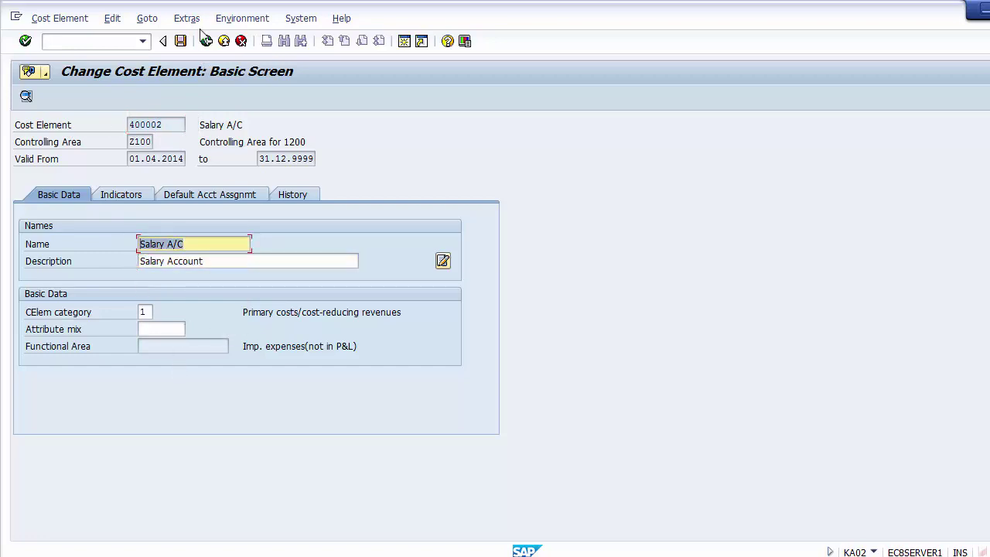
# Exit back to FB50 document entry and go to the debit line's amount
pyautogui.click(224, 41)
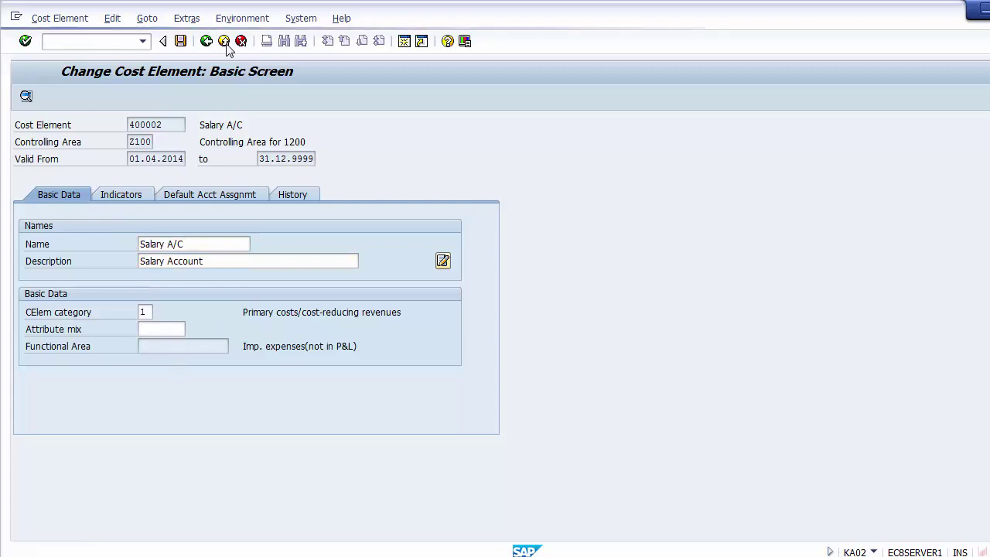
pyautogui.click(225, 43)
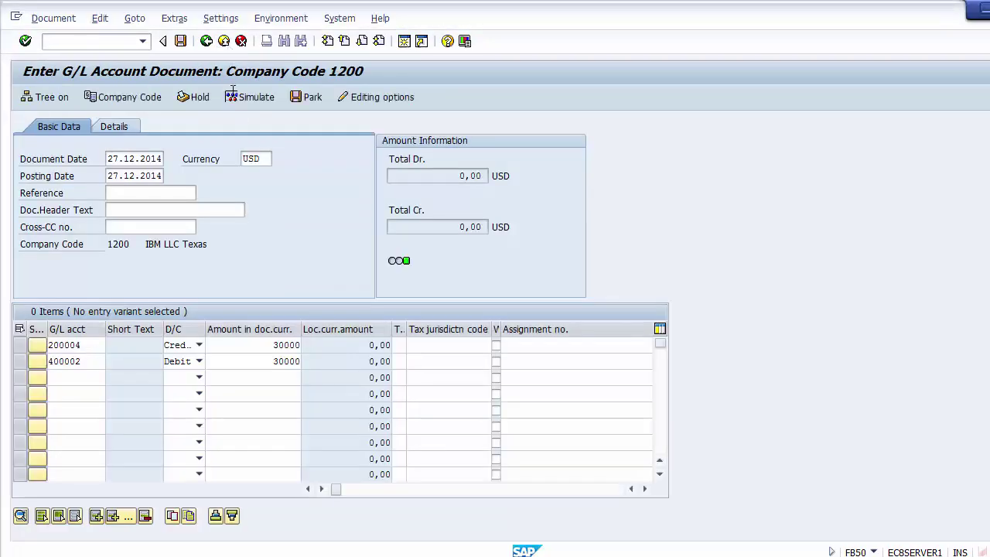
pyautogui.click(249, 357)
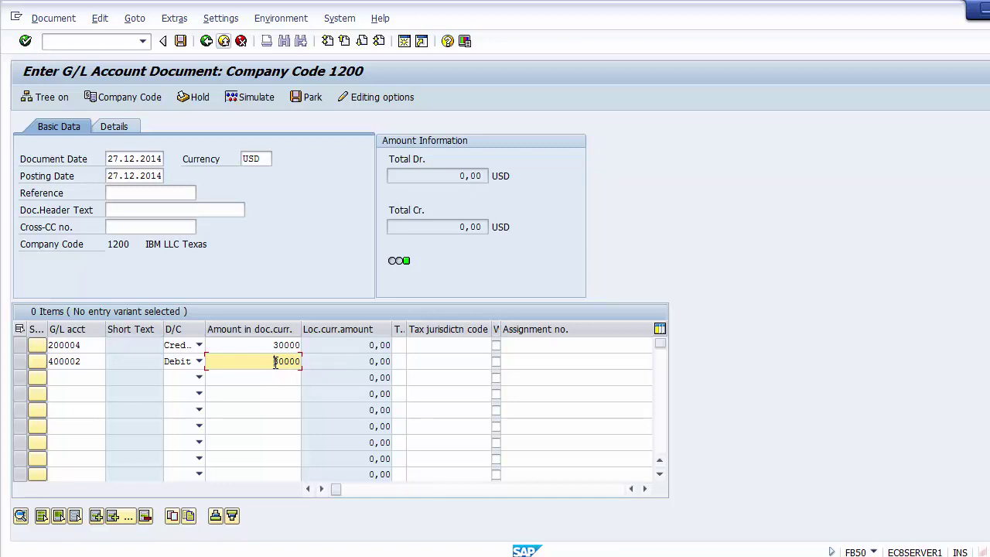
# Scroll the item table right to bring the account-assignment columns into view
pyautogui.press('Tab')
pyautogui.press('Tab')
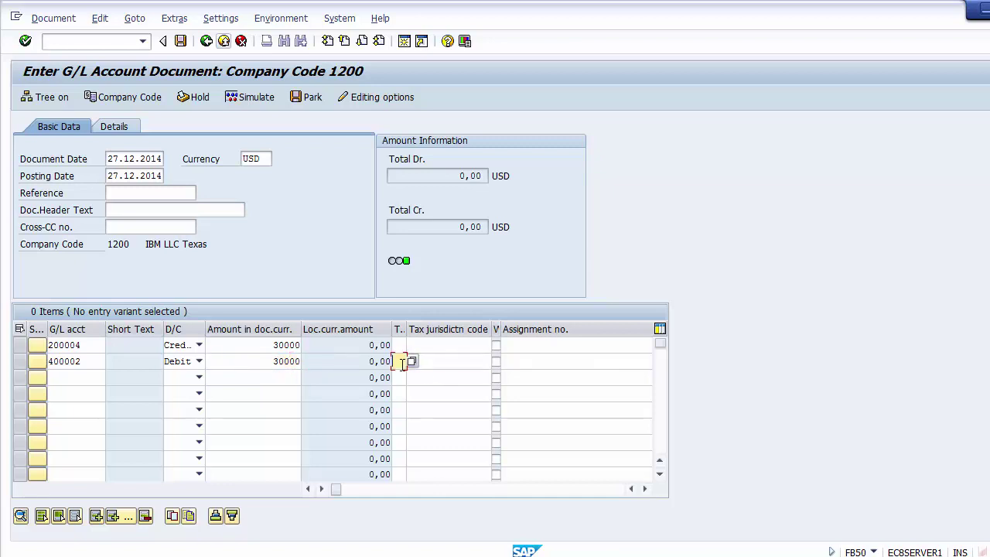
pyautogui.click(544, 349)
pyautogui.click(549, 362)
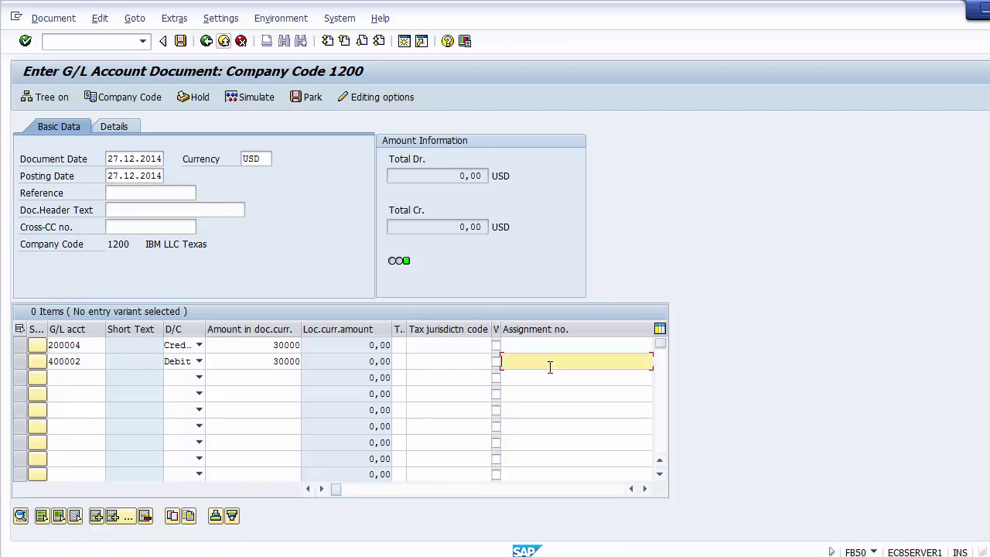
pyautogui.click(644, 489)
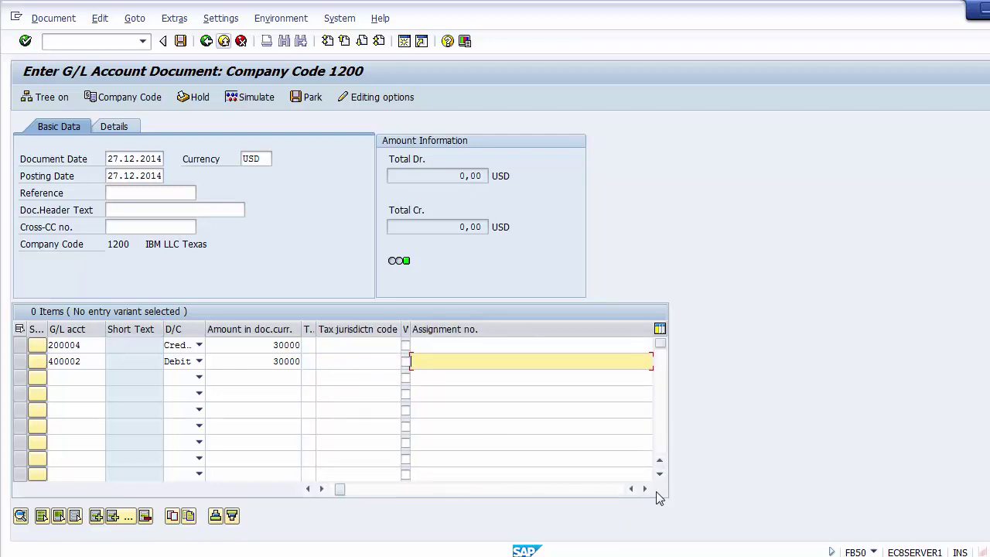
pyautogui.click(644, 489)
pyautogui.click(644, 489)
pyautogui.click(644, 489)
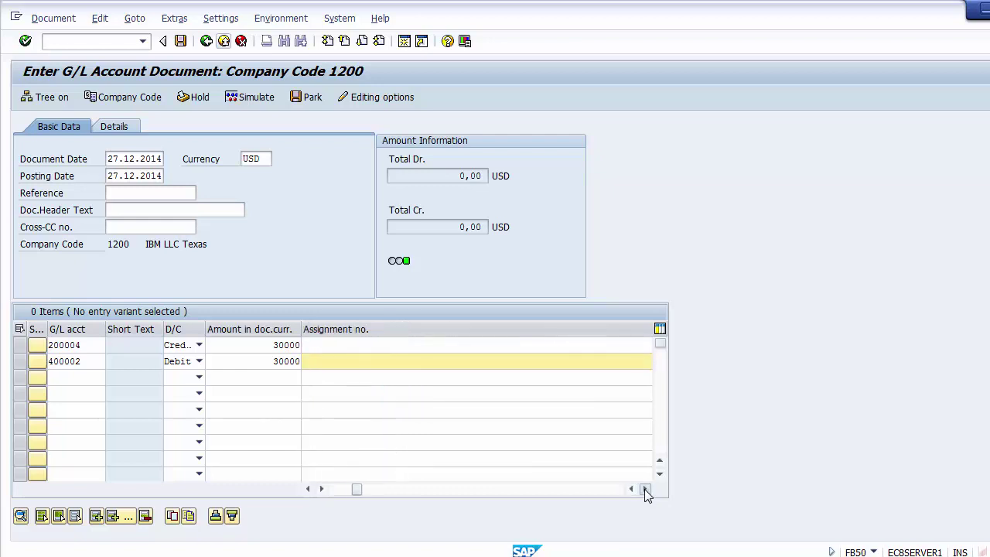
pyautogui.click(644, 489)
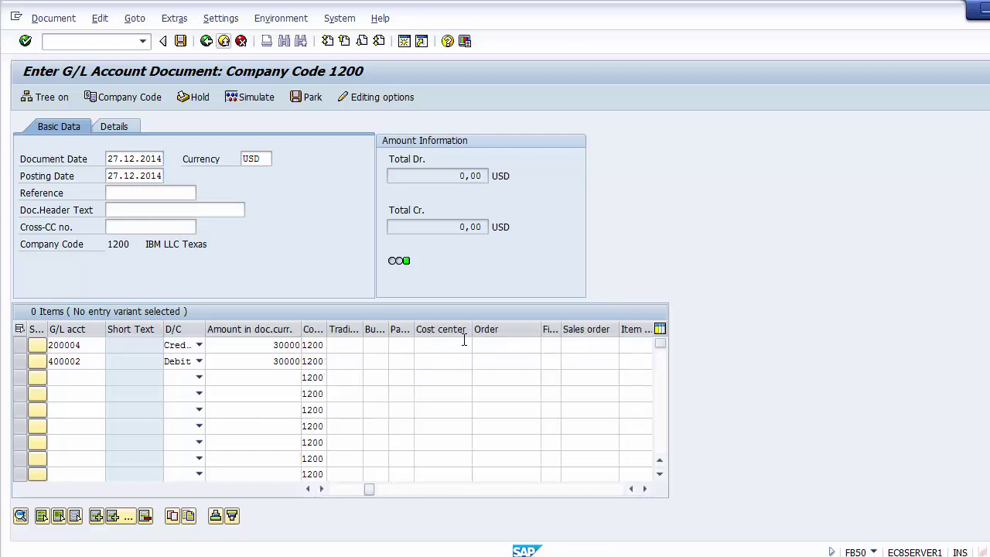
# Select the Cost center cell of the 400002 salary debit line (line 2)
pyautogui.click(454, 361)
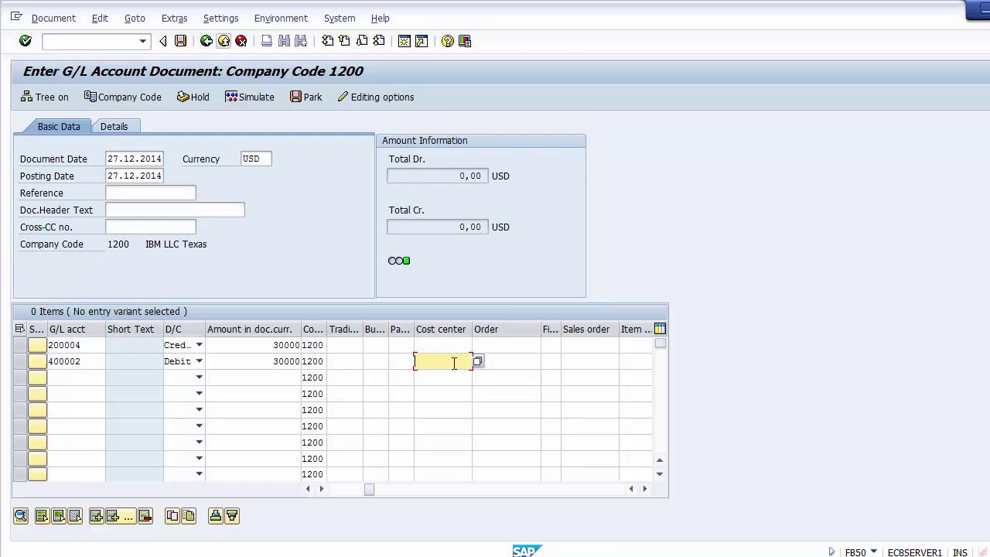
pyautogui.click(87, 362)
pyautogui.click(21, 361)
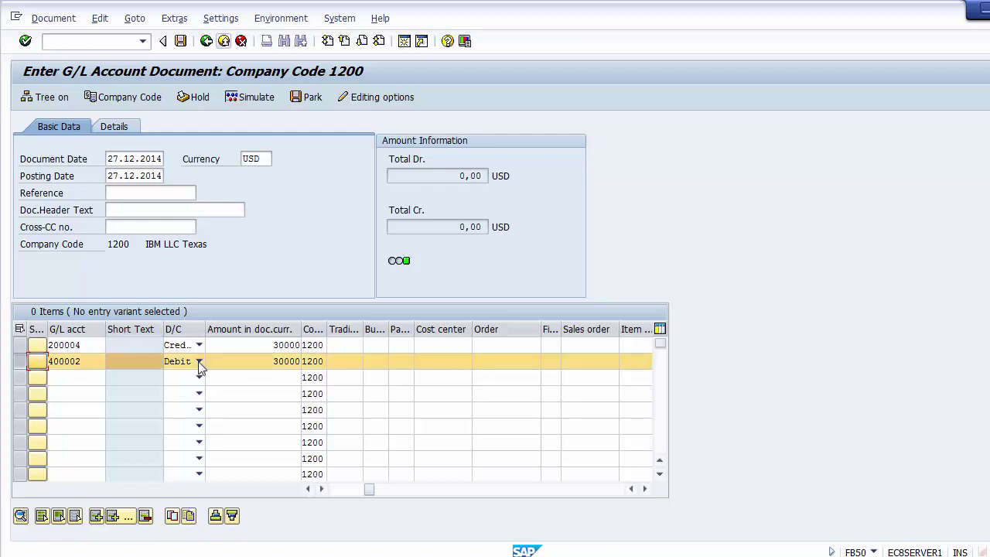
pyautogui.click(438, 361)
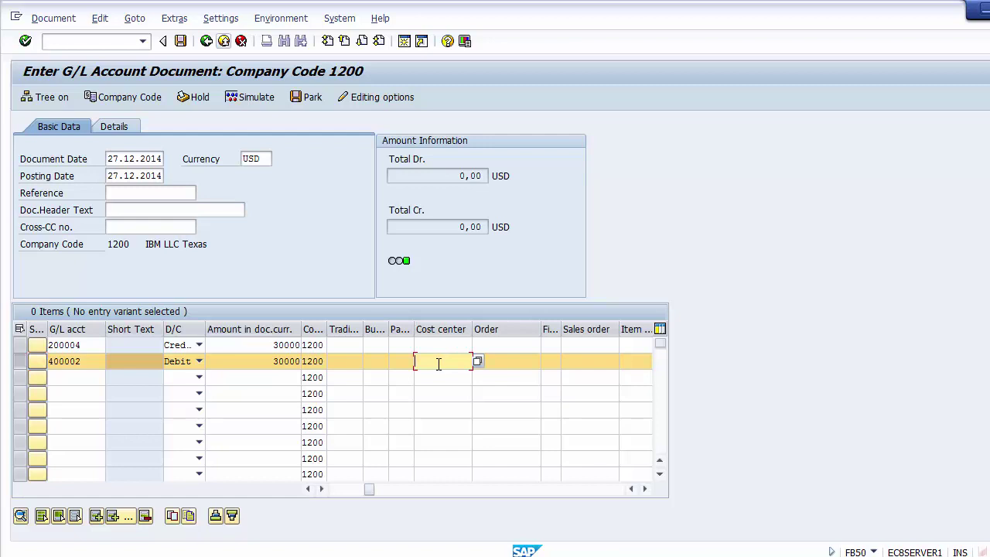
# Pick cost center 110000 (PRODCTION) from the F4 search list for the 400002 line
pyautogui.click(478, 363)
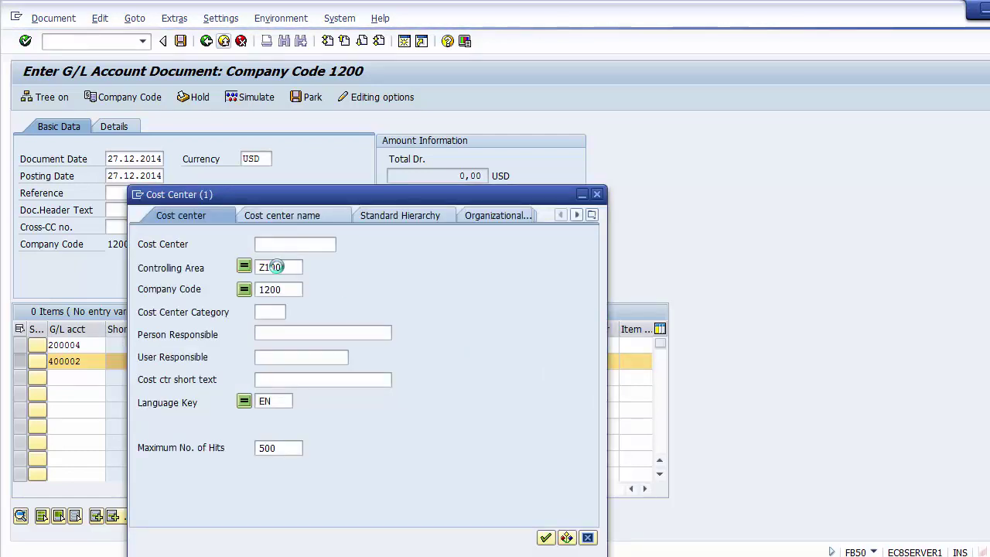
pyautogui.click(545, 538)
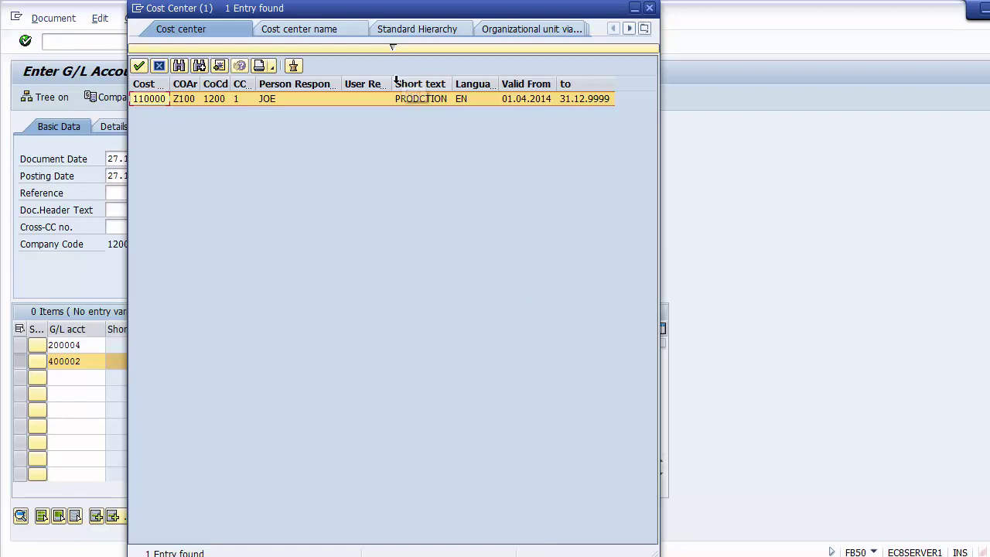
pyautogui.click(422, 99)
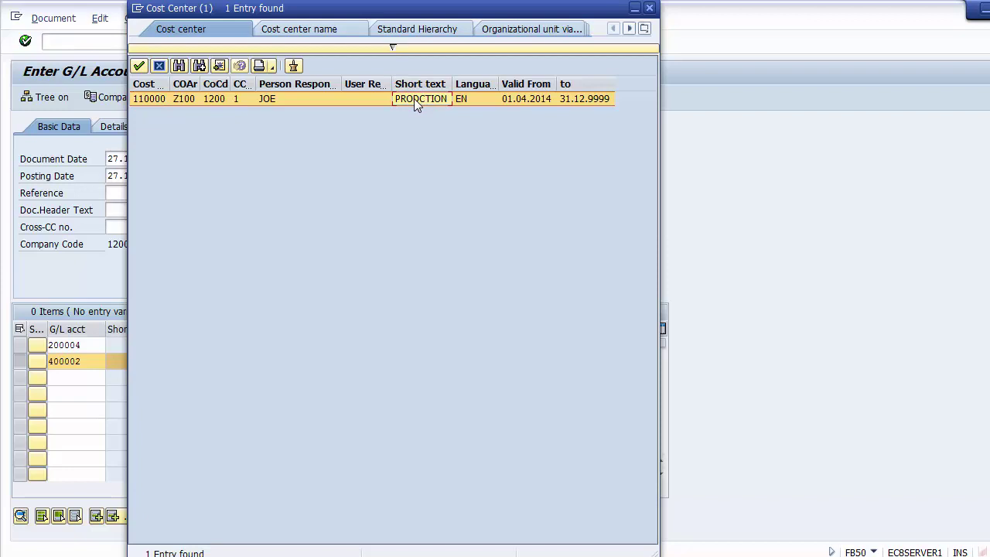
pyautogui.doubleClick(414, 98)
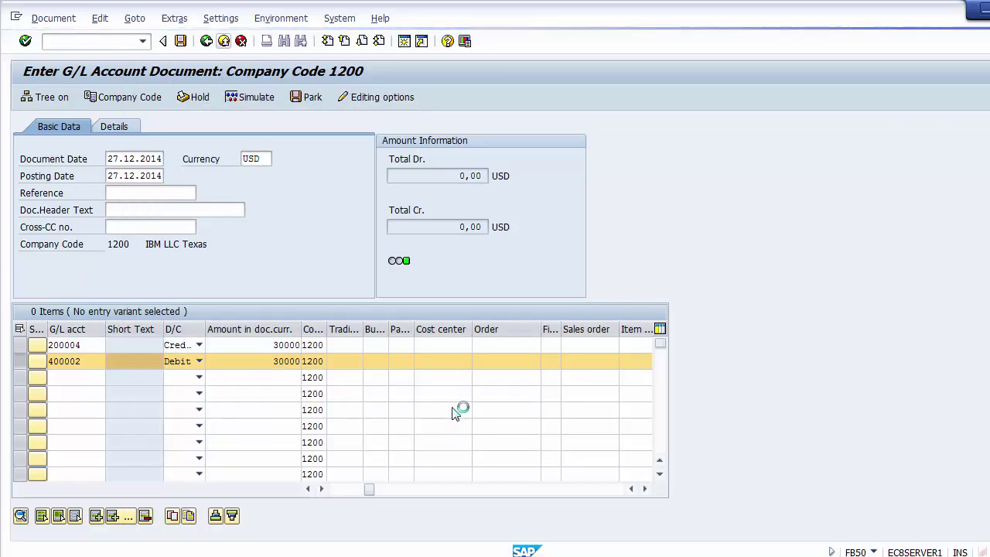
# Enter cost center 110000 on the 200004 credit line, then check and simulate the document
pyautogui.click(451, 361)
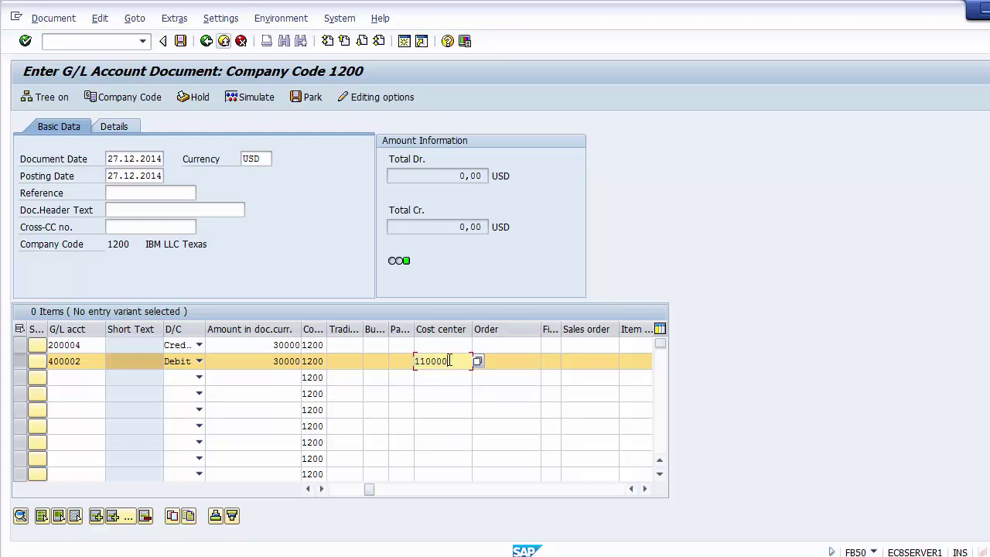
pyautogui.click(443, 346)
pyautogui.write('110000')
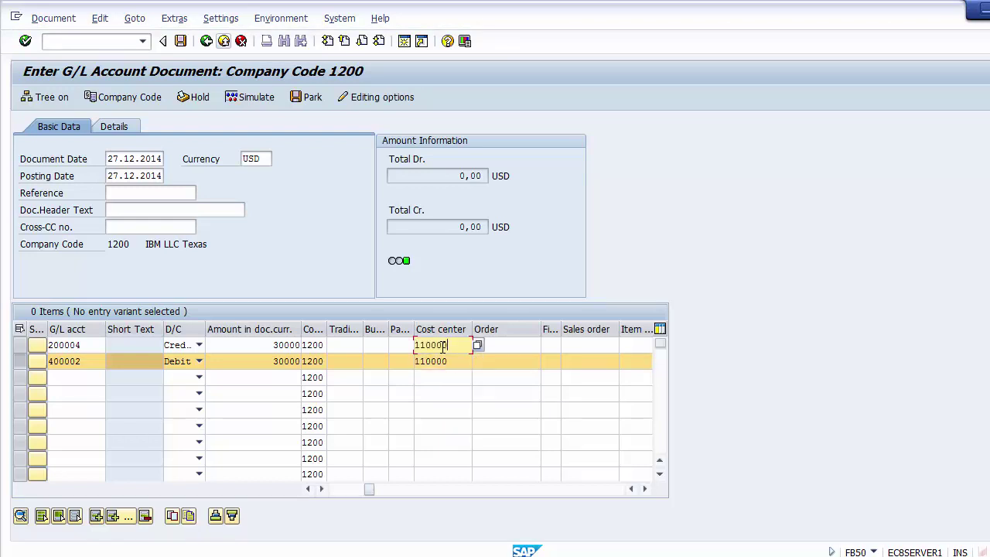
pyautogui.click(283, 238)
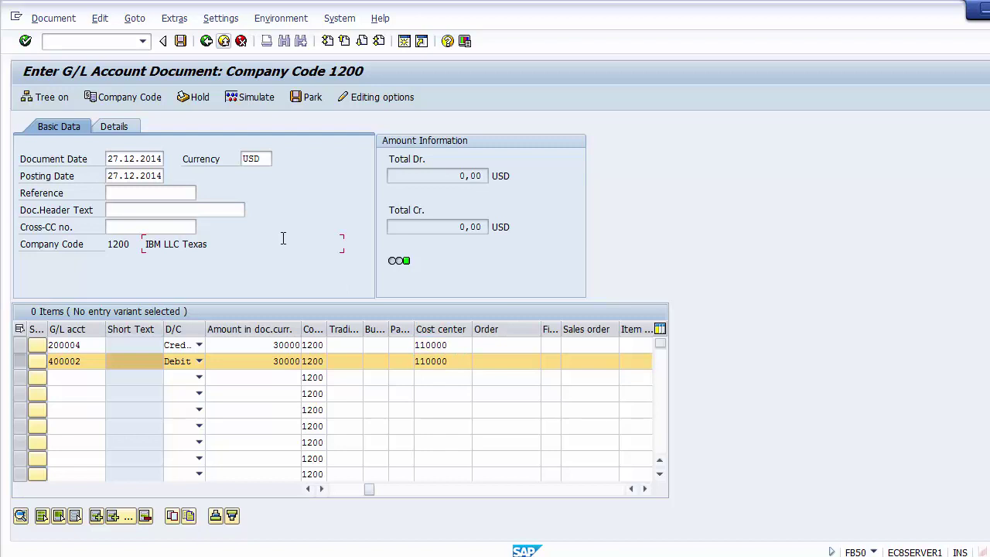
pyautogui.press('Return')
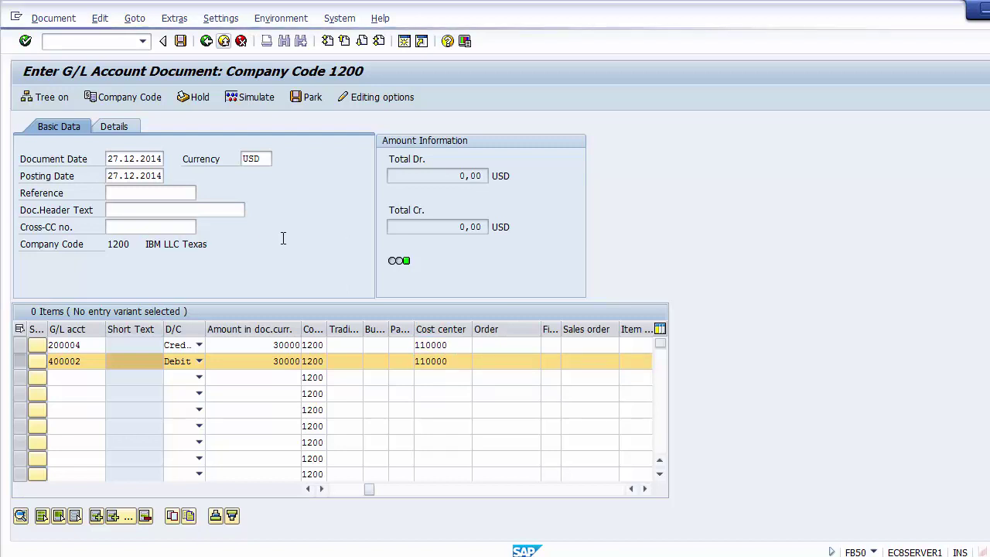
pyautogui.click(253, 107)
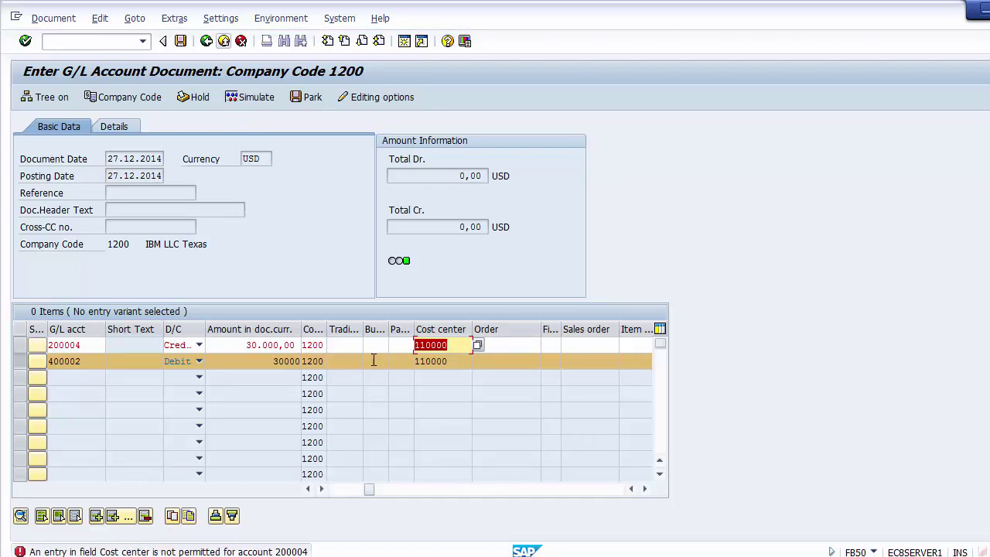
# Delete the cost center from the 200004 line and simulate again, balancing at 30.000,00
pyautogui.press('Delete')
pyautogui.click(89, 364)
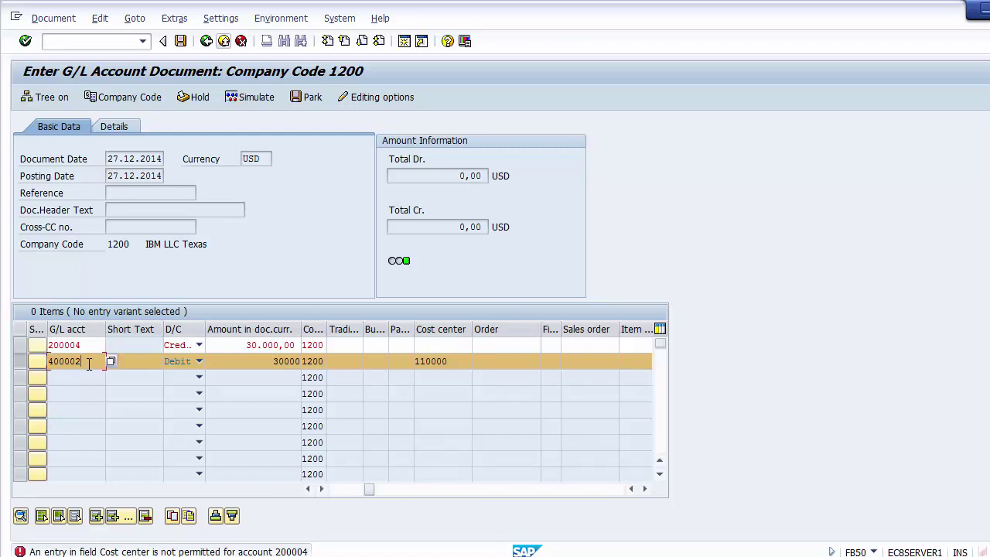
pyautogui.click(453, 364)
pyautogui.click(275, 246)
pyautogui.click(256, 98)
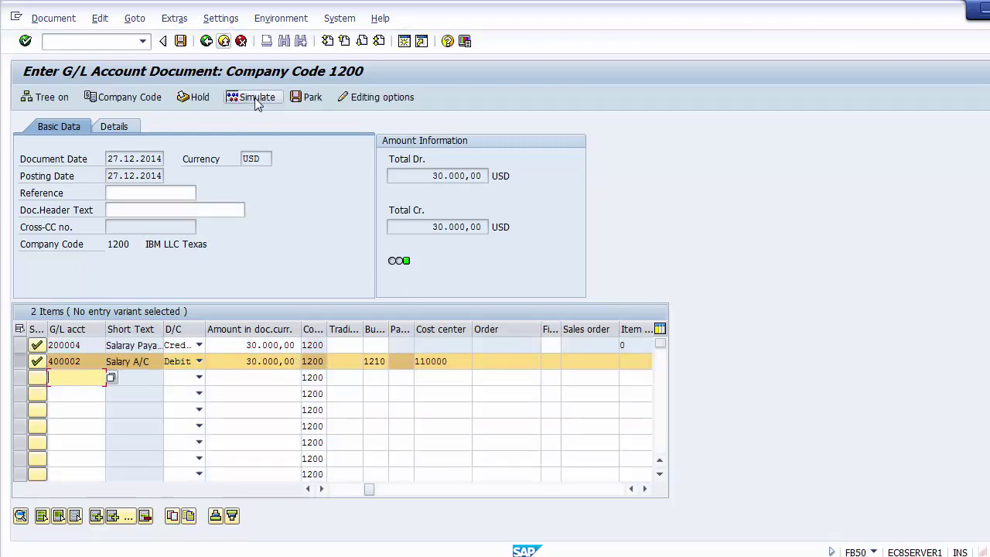
pyautogui.click(257, 100)
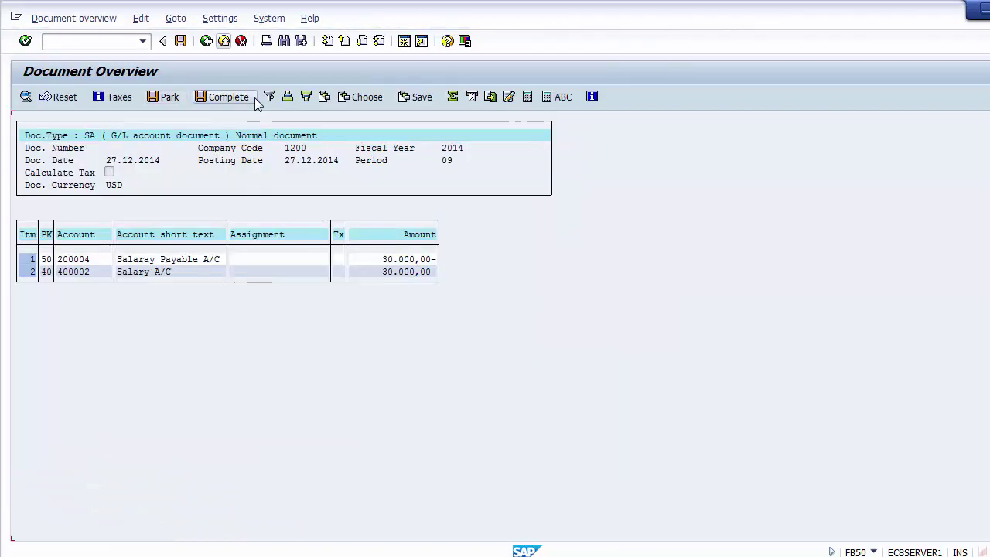
# Post the simulated salary document from the Document Overview, creating document 1000058
pyautogui.click(153, 260)
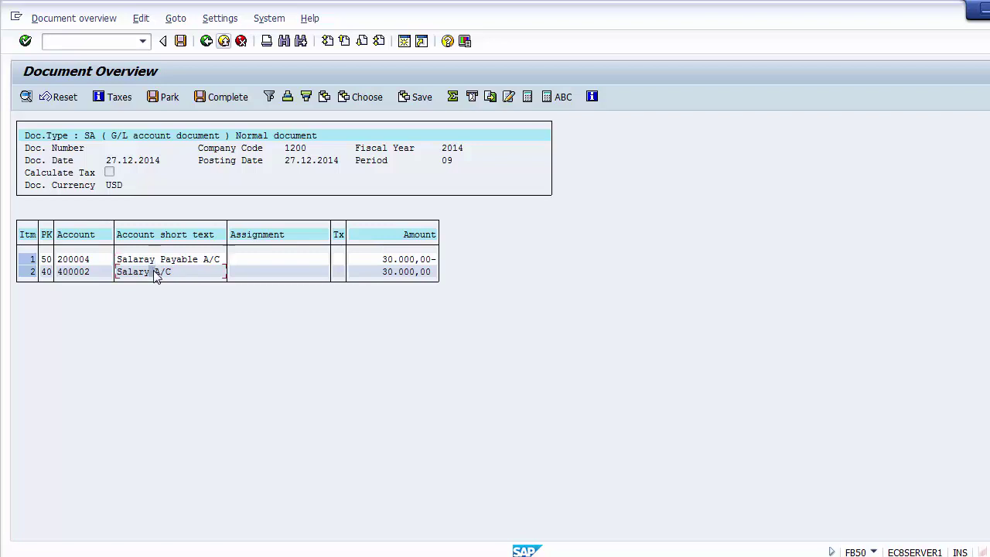
pyautogui.click(178, 43)
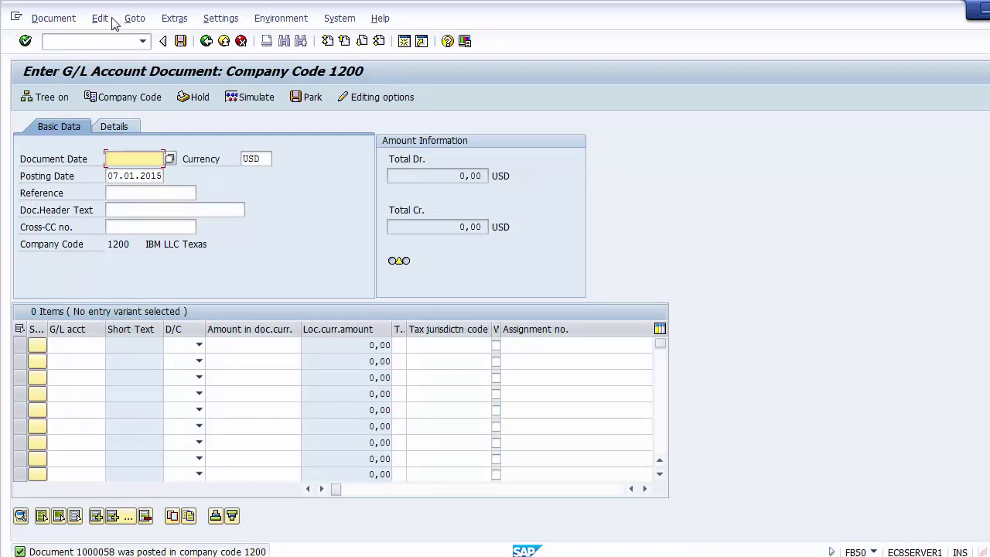
# Display document 1000058 and verify line 2 shows cost center 110000 and profit center 11000
pyautogui.click(68, 20)
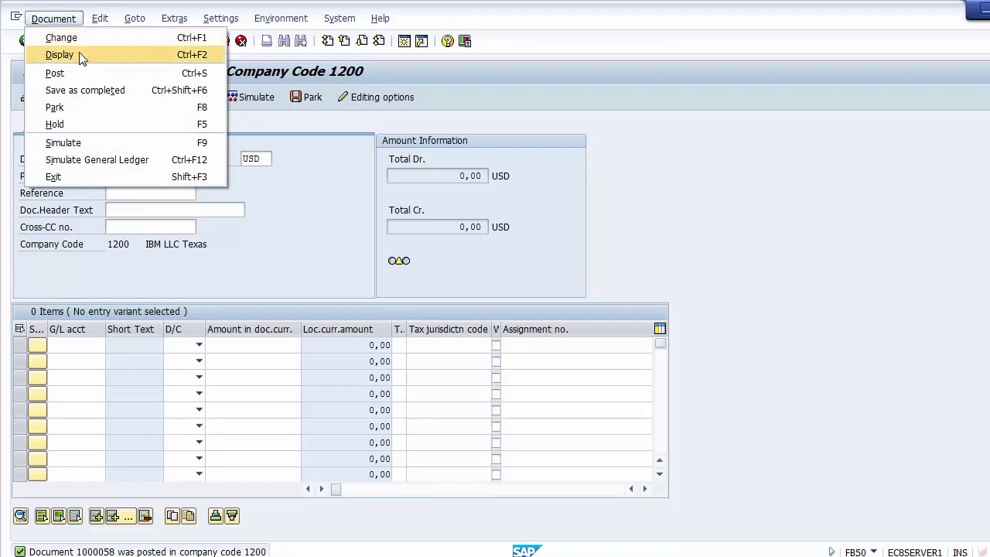
pyautogui.click(62, 54)
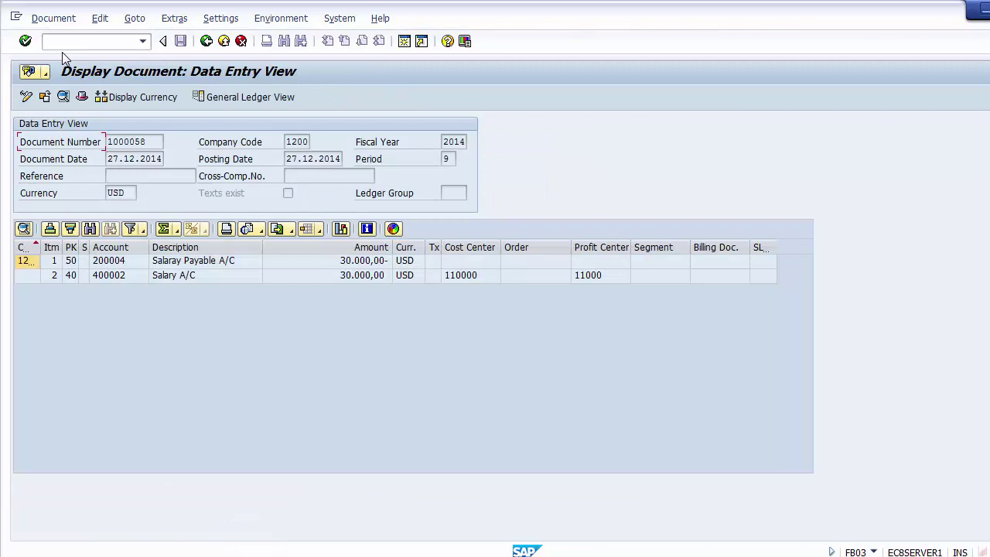
pyautogui.click(454, 277)
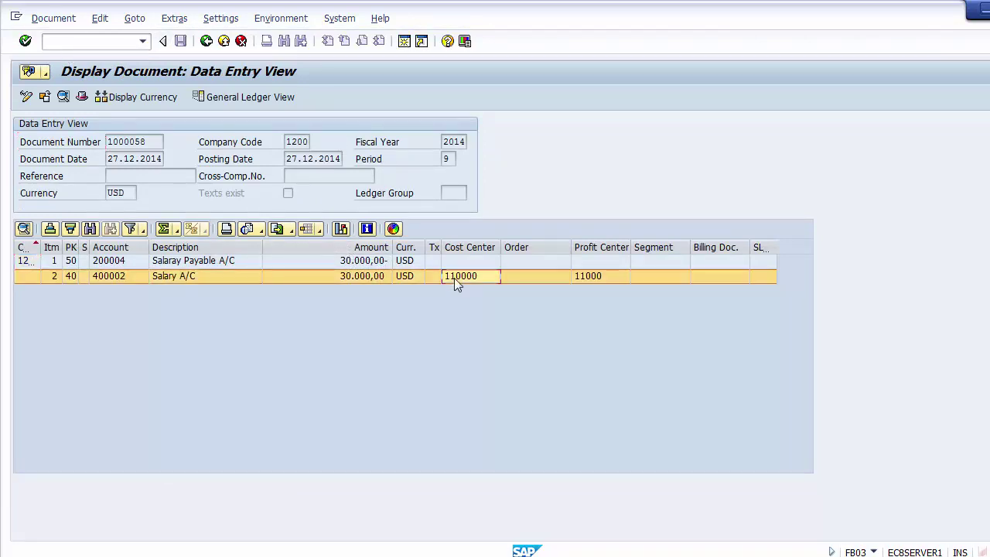
pyautogui.click(592, 281)
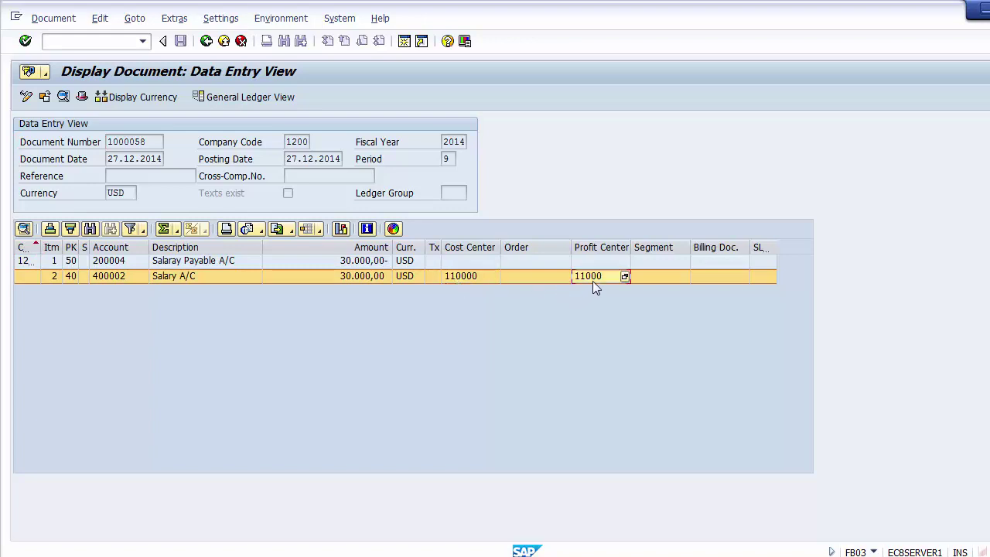
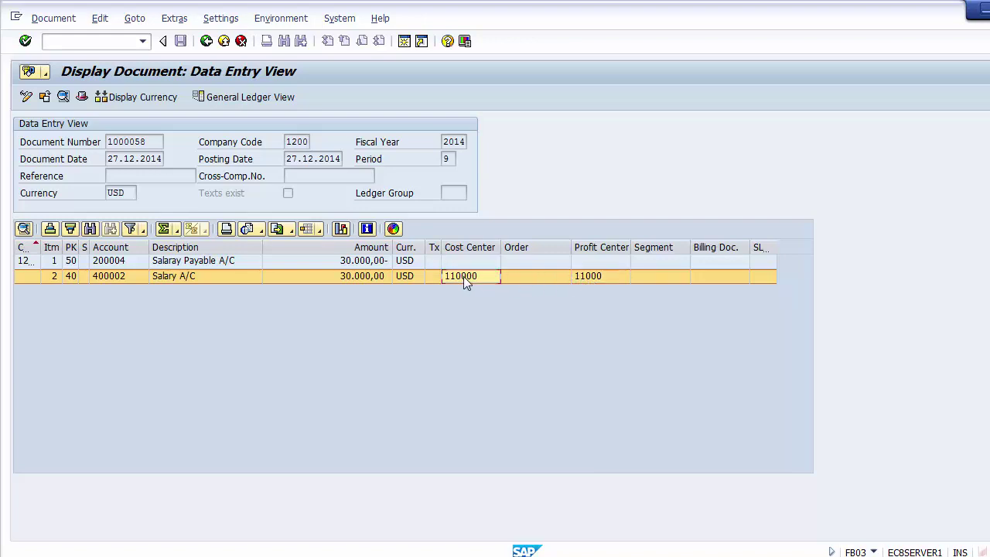
# Run FAGLL03 to list the line items of G/L account 400002 in company code 1200
pyautogui.click(114, 278)
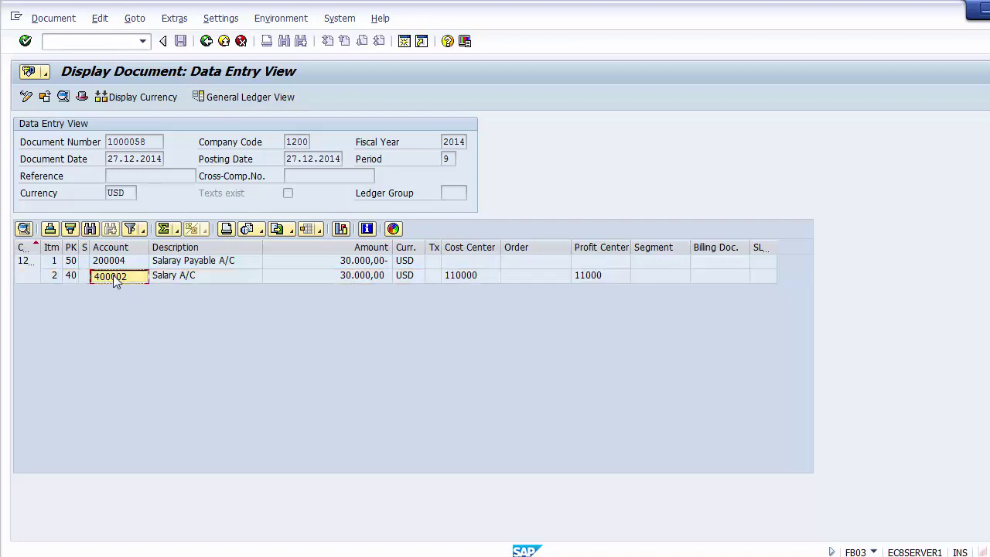
pyautogui.click(87, 42)
pyautogui.write('/NFAGLL03')
pyautogui.press('Return')
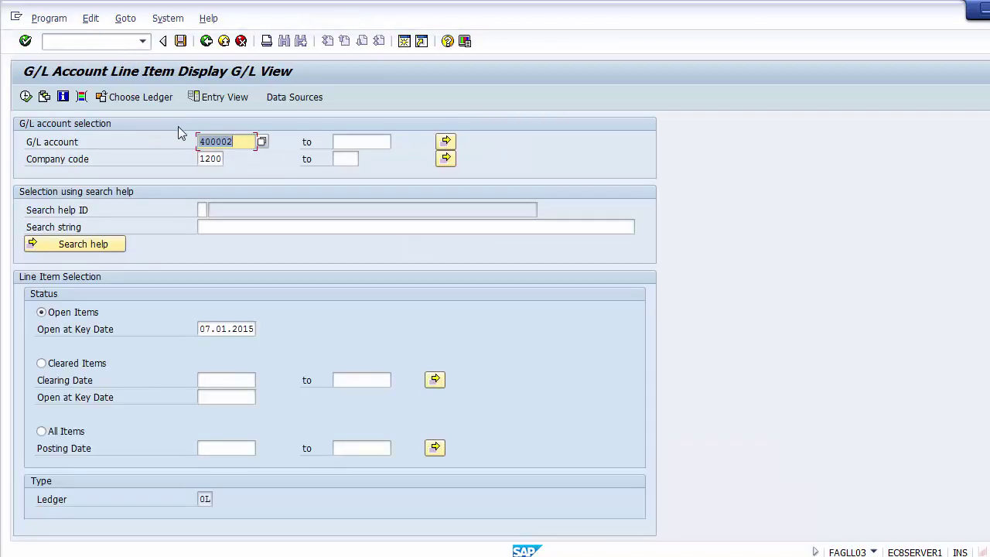
pyautogui.click(229, 144)
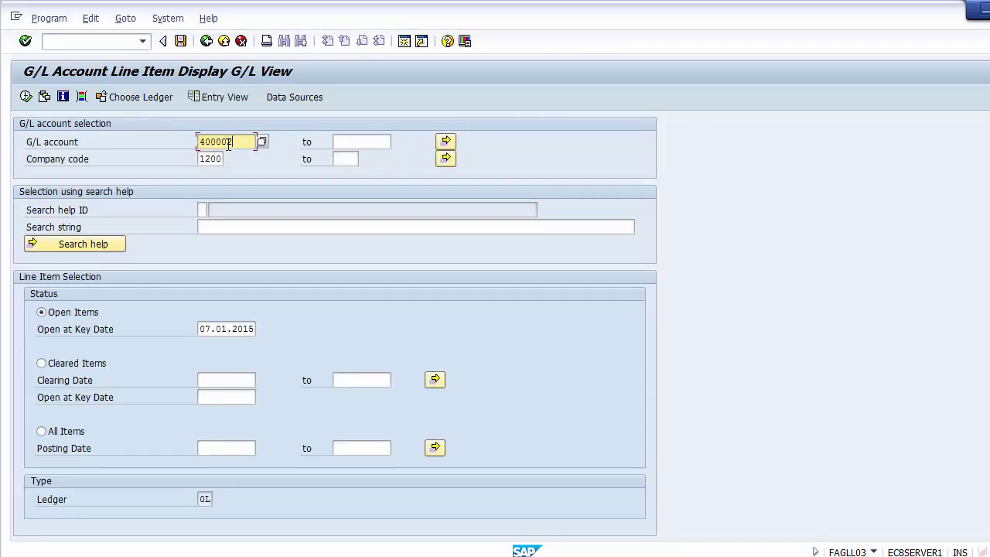
pyautogui.click(26, 97)
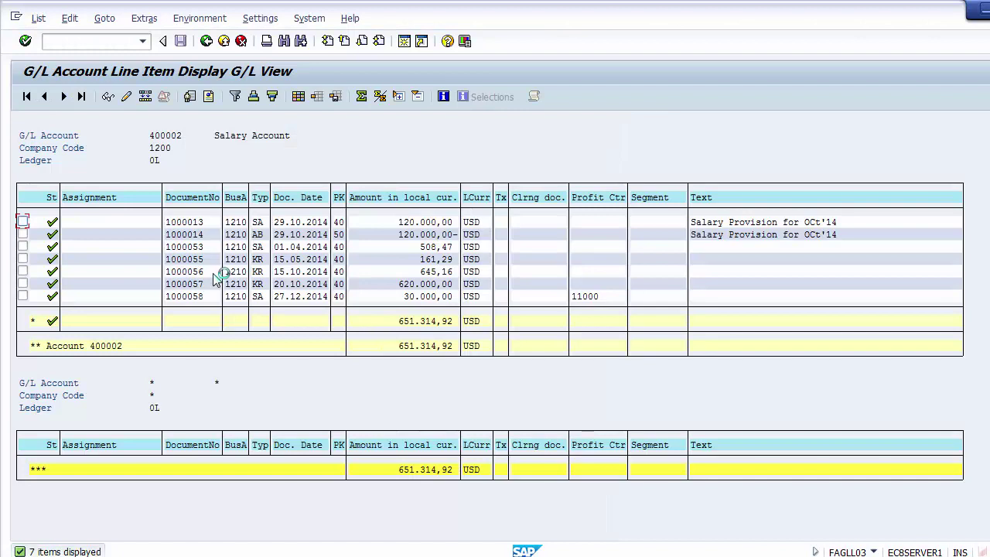
# Select document 1000058, noting profit center 11000, and open Change Layout
pyautogui.click(24, 296)
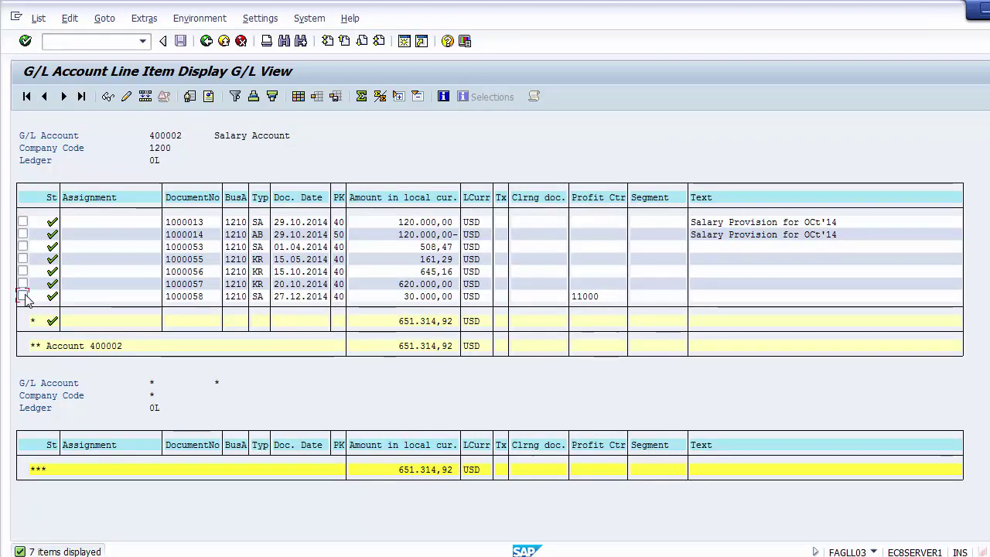
pyautogui.click(602, 298)
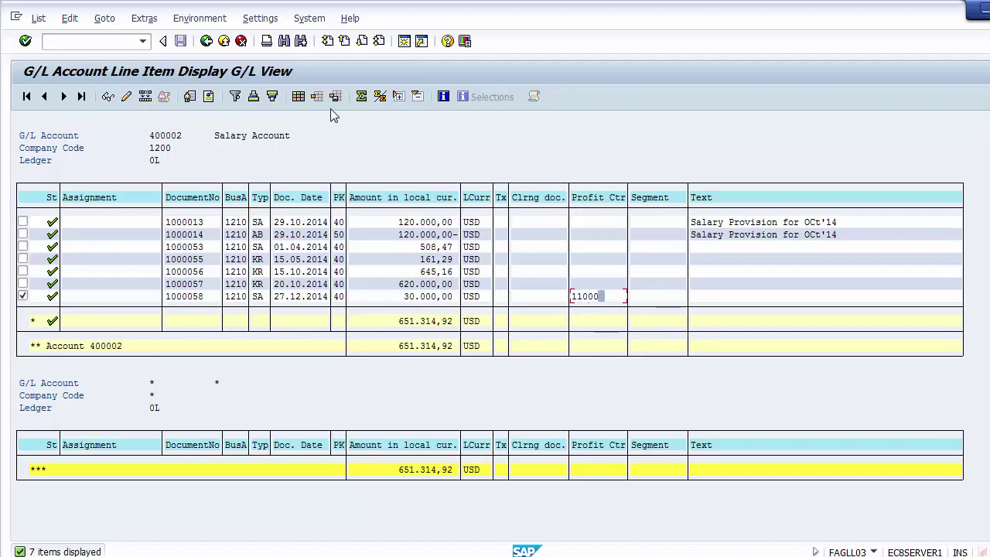
pyautogui.click(301, 99)
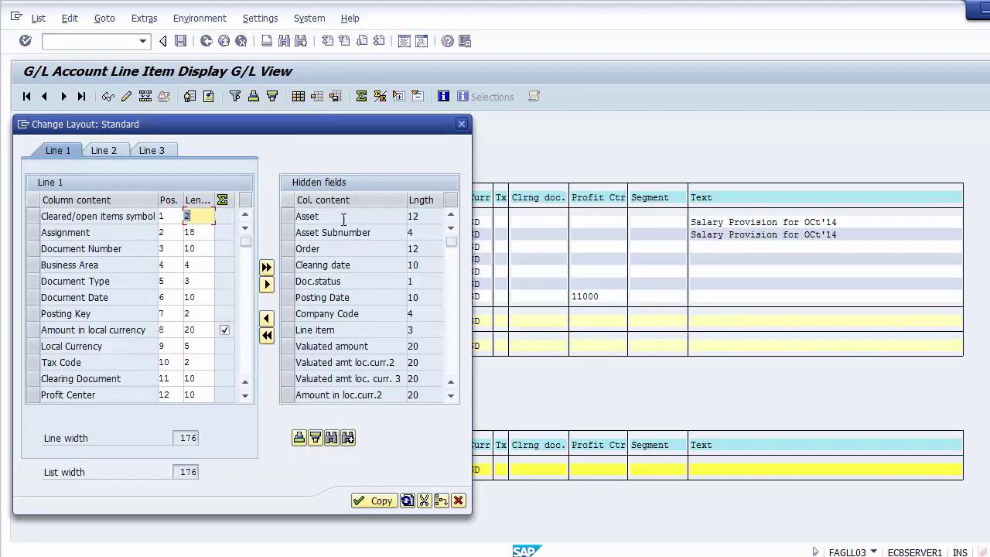
# Sort the hidden fields, move Cost Center into the displayed columns and apply the layout
pyautogui.click(300, 439)
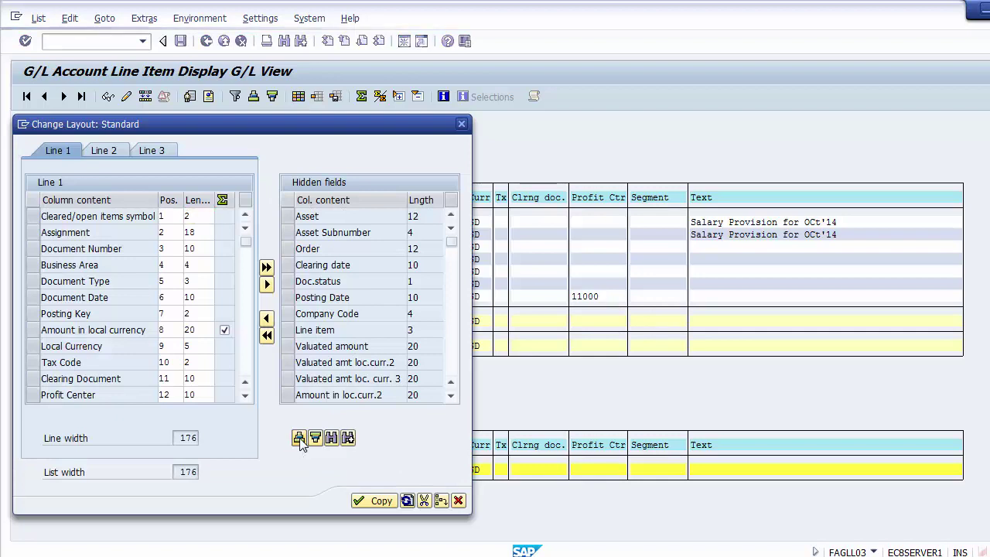
pyautogui.click(452, 372)
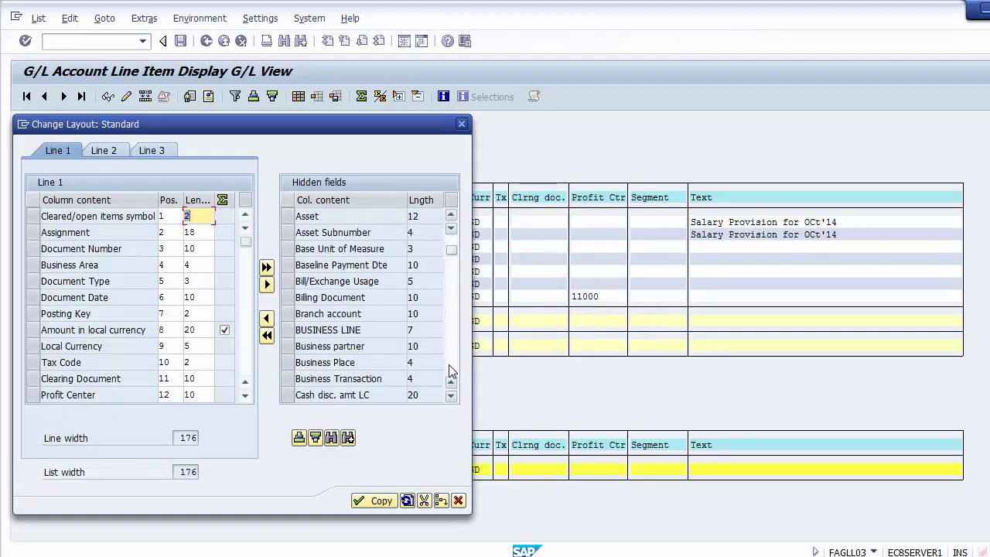
pyautogui.click(452, 372)
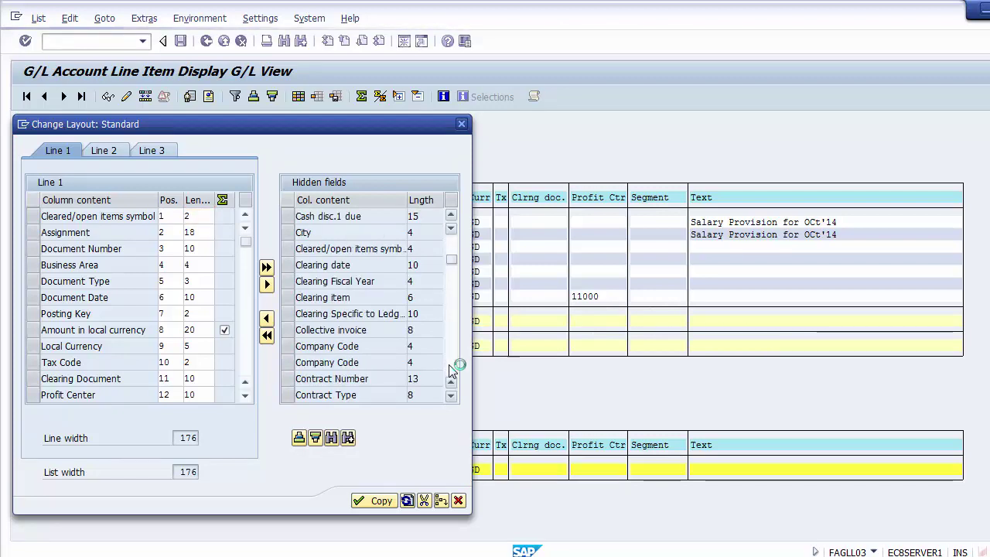
pyautogui.click(452, 372)
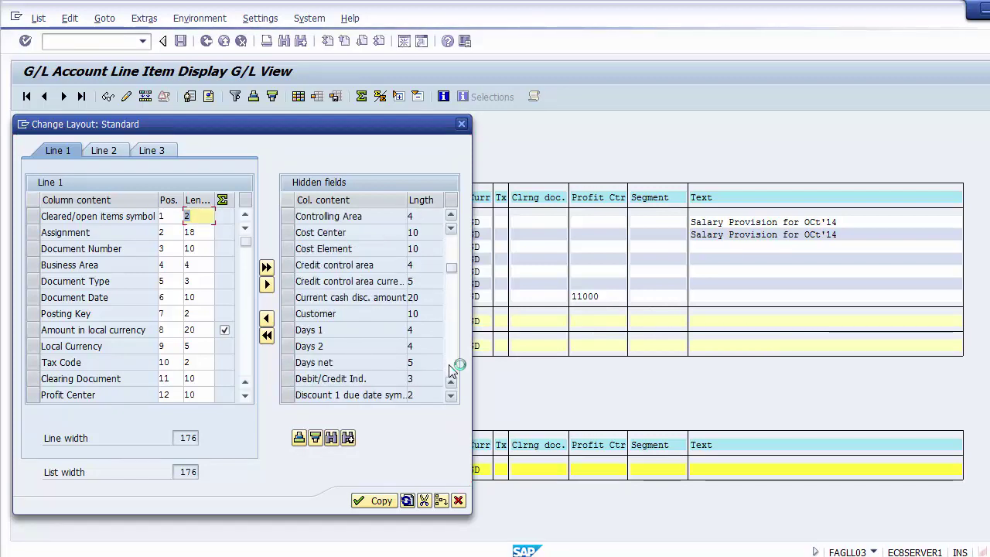
pyautogui.click(339, 232)
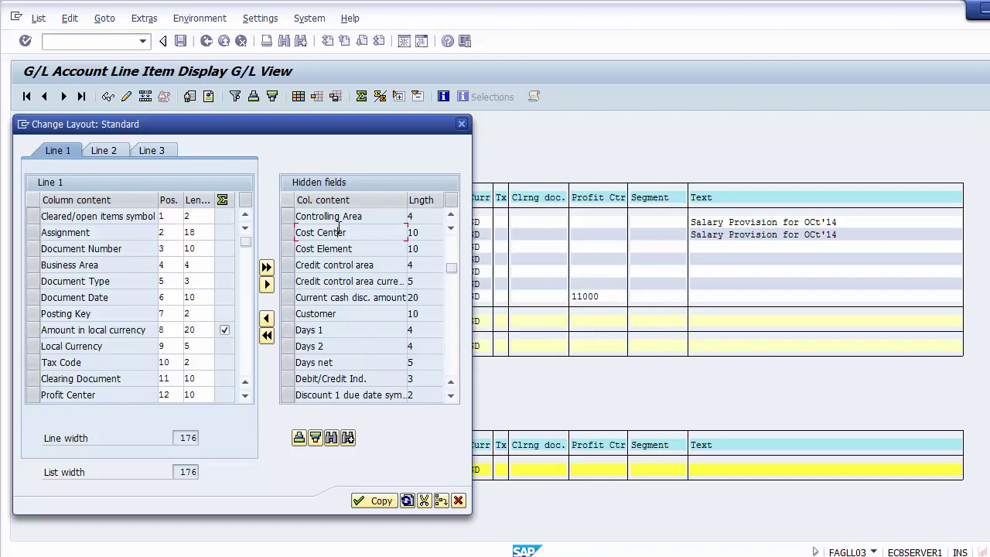
pyautogui.click(289, 233)
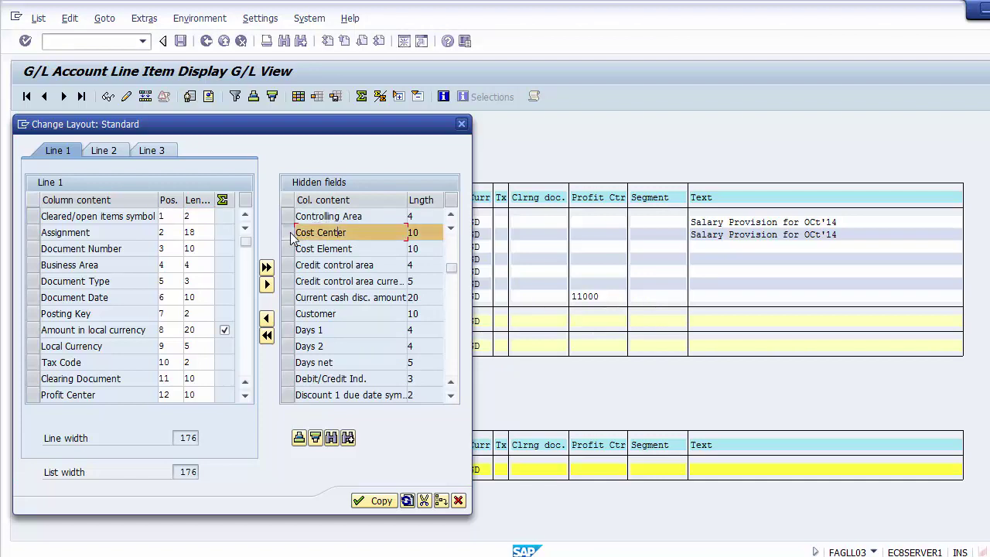
pyautogui.click(267, 318)
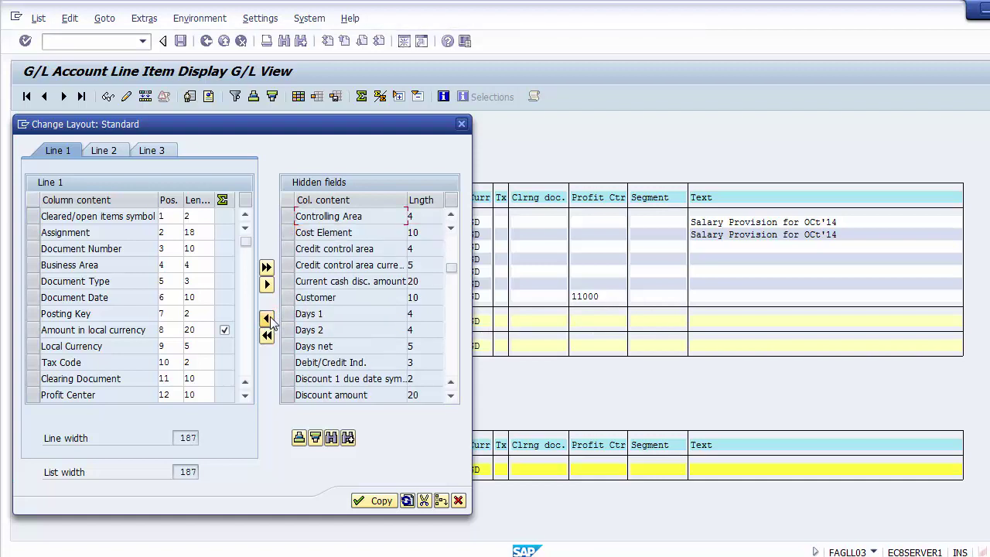
pyautogui.click(373, 503)
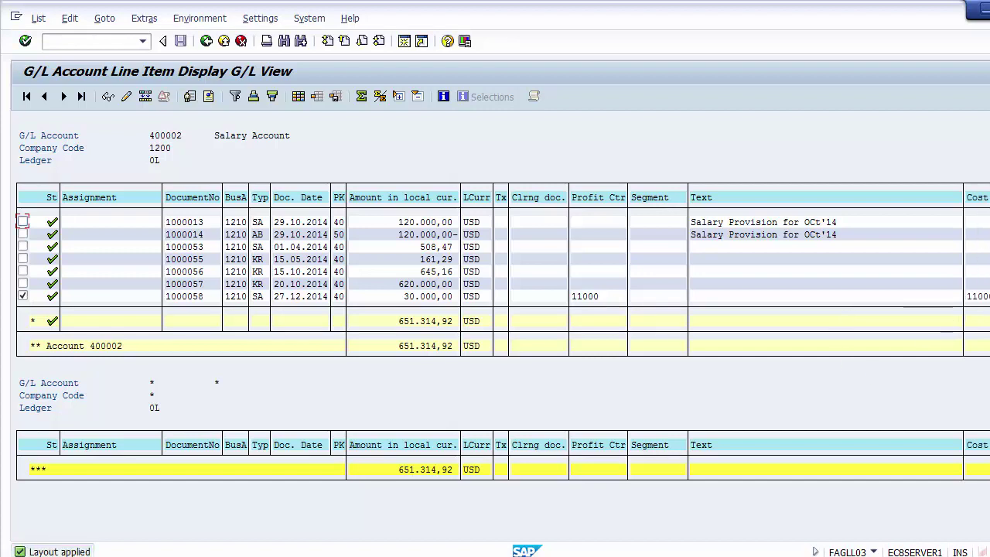
# Inspect profit center 11000 on document 1000058 in the line item list
pyautogui.click(593, 298)
pyautogui.click(580, 298)
pyautogui.click(586, 298)
# Exit the report with /N to get back to the SAP start menu
pyautogui.click(113, 42)
pyautogui.write('/N')
pyautogui.press('Return')
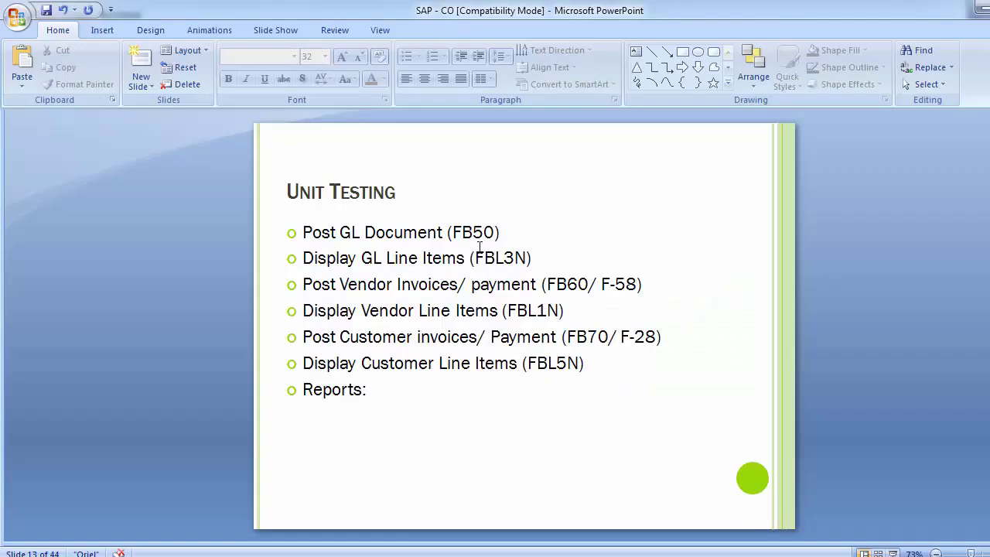
# Insert '/ FAGLL03' after FBL3N in the Display GL Line Items bullet, then return to SAP
pyautogui.click(573, 254)
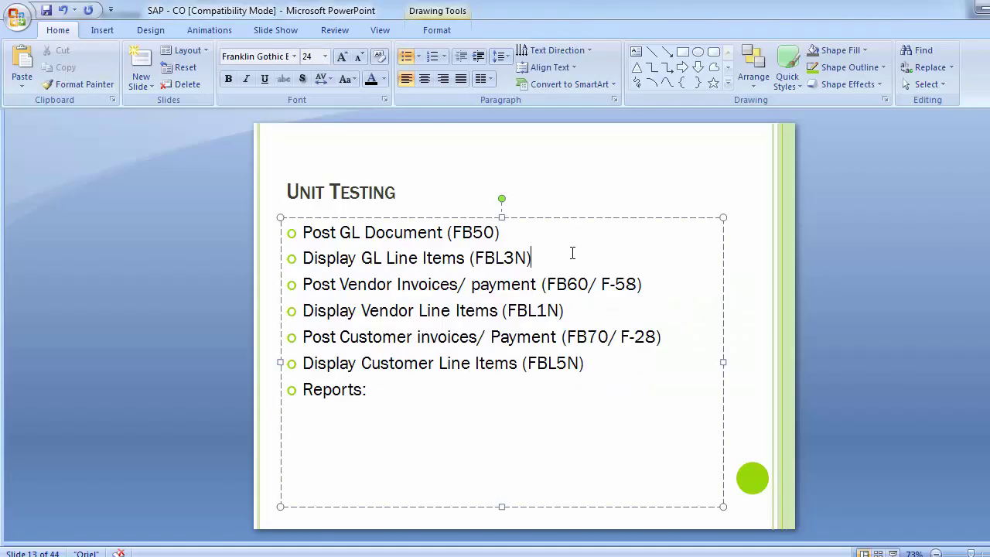
pyautogui.press('Left')
pyautogui.write('/ ')
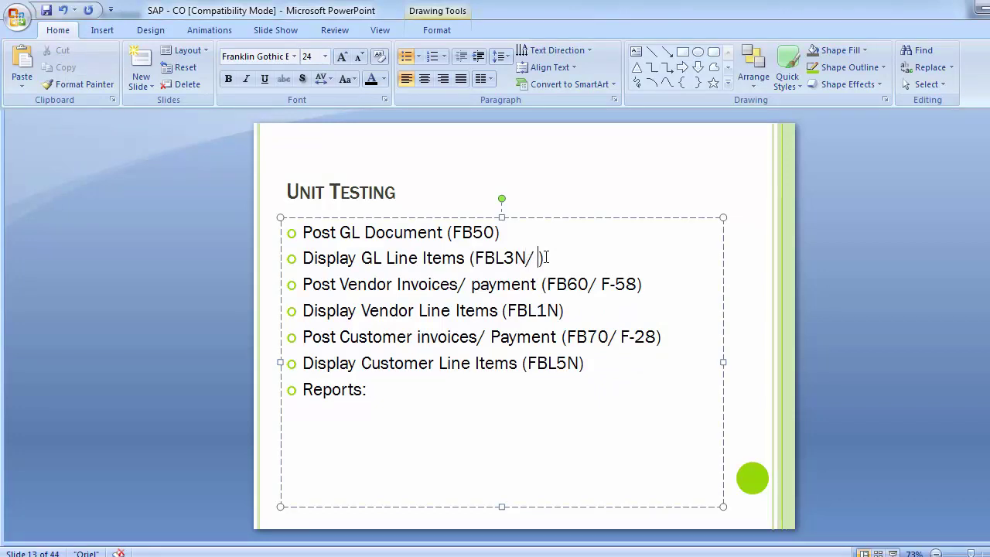
pyautogui.write('F')
pyautogui.press('BackSpace')
pyautogui.write('FAGLL')
pyautogui.write('03')
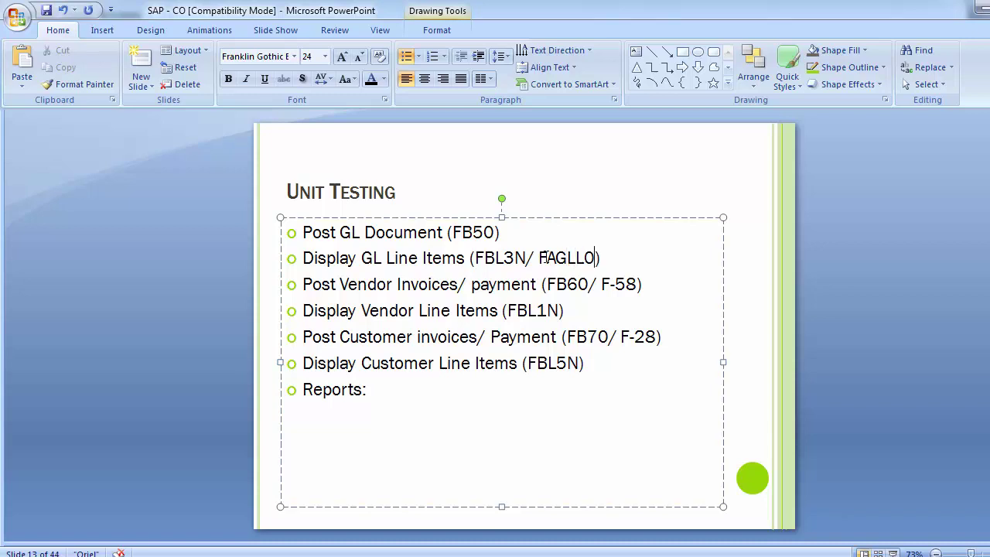
pyautogui.hotkey('shift', 'Left')
pyautogui.hotkey('shift', 'Left')
pyautogui.hotkey('shift', 'Left')
pyautogui.hotkey('shift', 'Left')
pyautogui.hotkey('shift', 'Left')
pyautogui.hotkey('shift', 'Left')
pyautogui.hotkey('shift', 'Left')
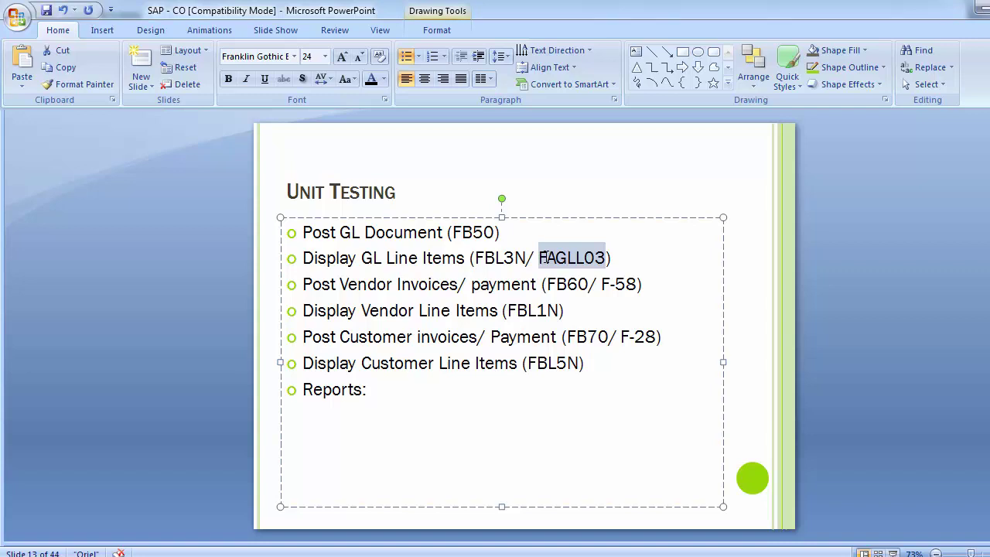
pyautogui.click(215, 365)
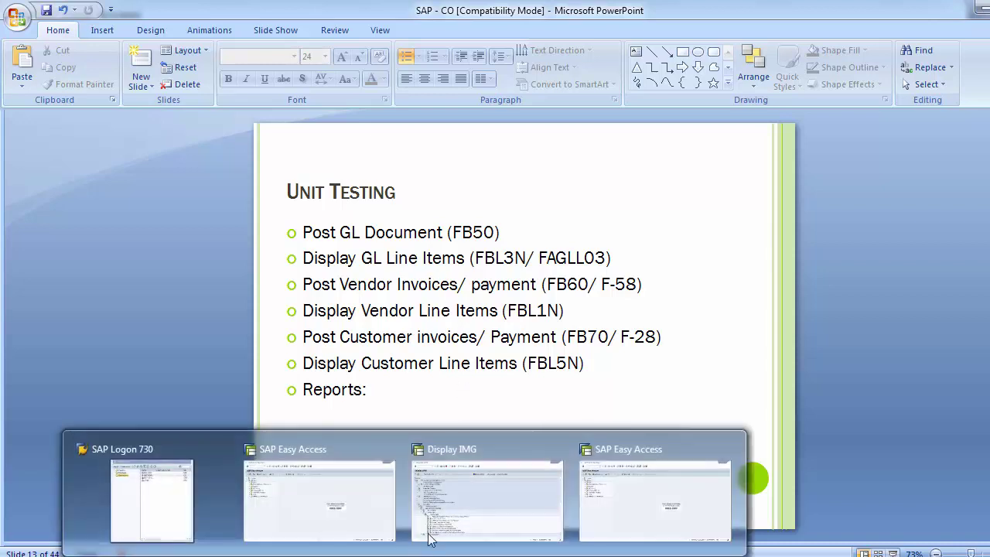
pyautogui.click(321, 489)
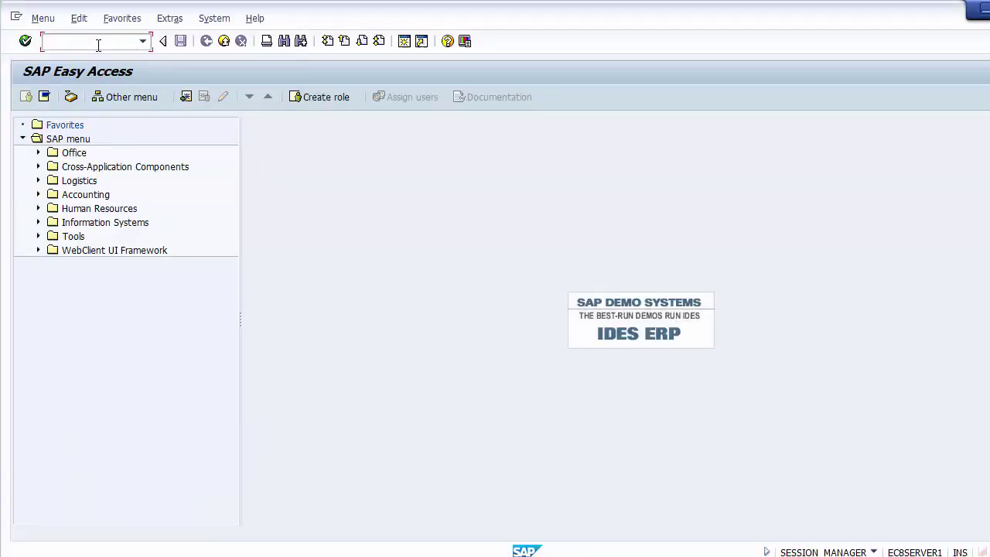
# Start FB60 and pick vendor TCS (4000000) from a country US vendor search
pyautogui.hotkey('alt', 'm')
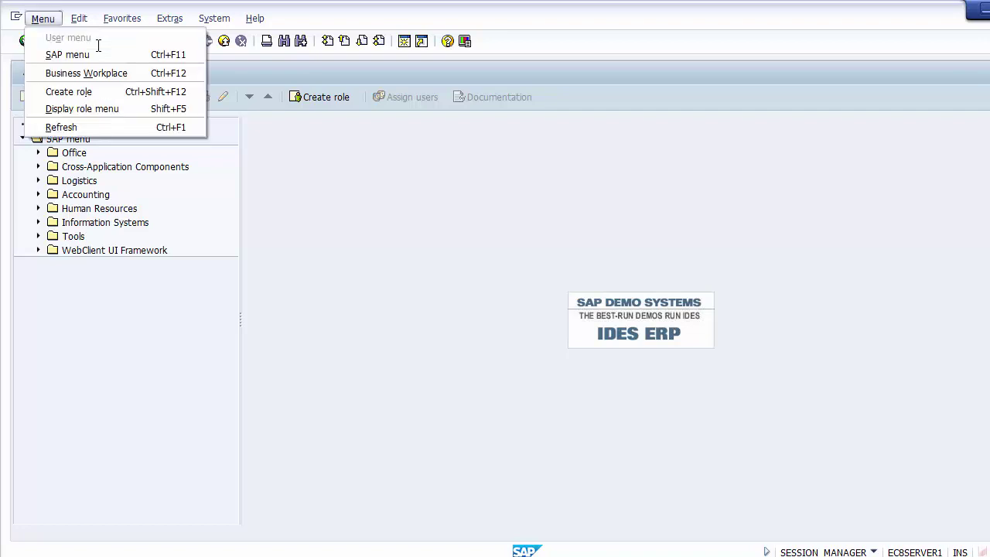
pyautogui.press('Escape')
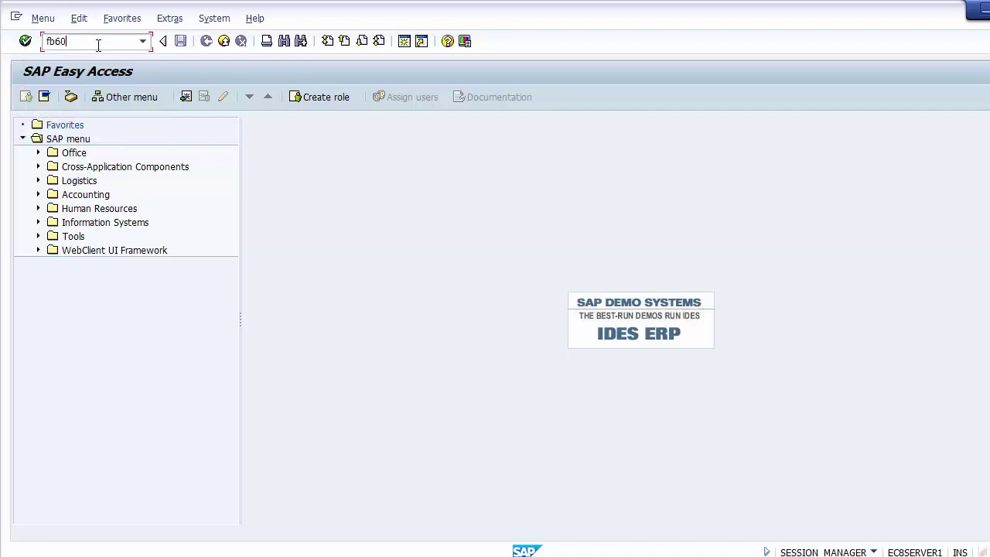
pyautogui.press('Return')
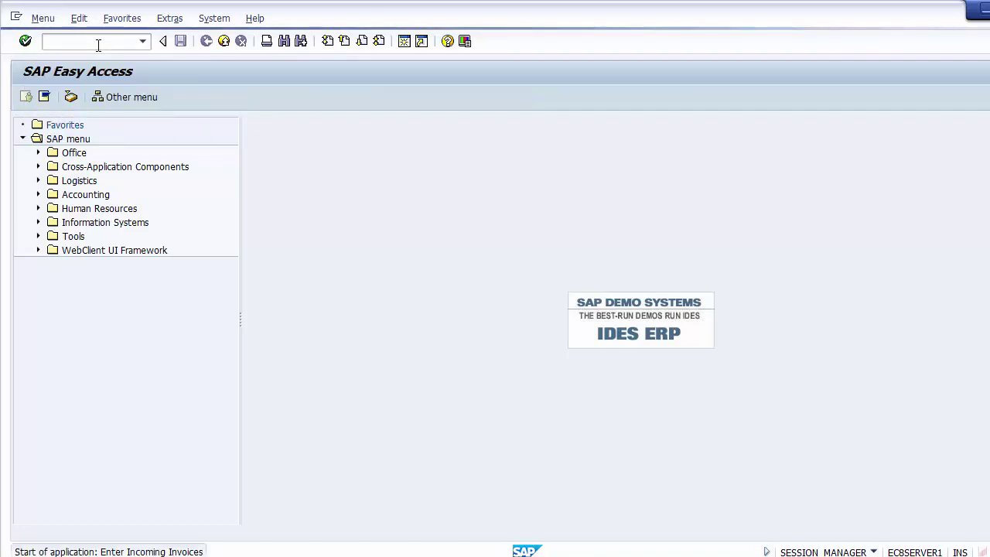
pyautogui.press('BackSpace')
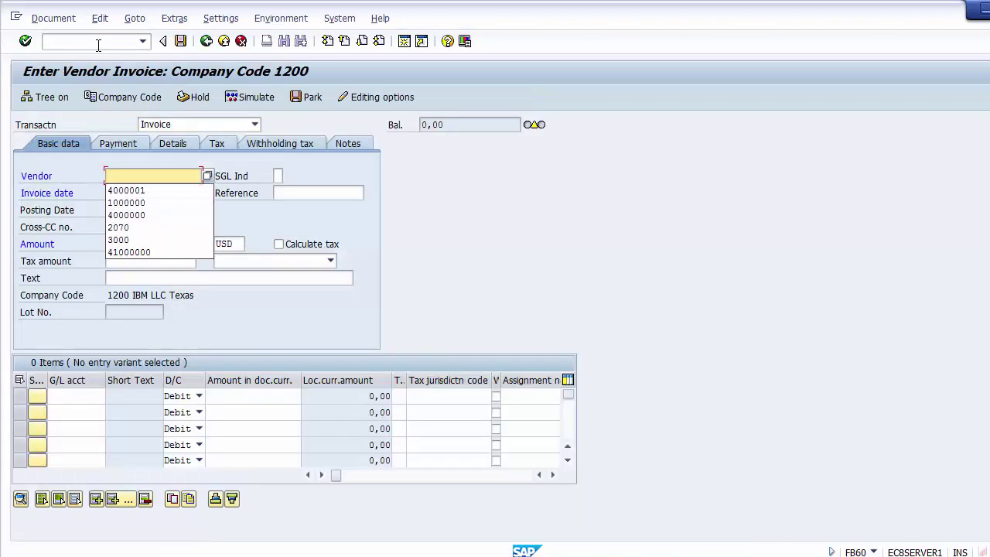
pyautogui.press('Escape')
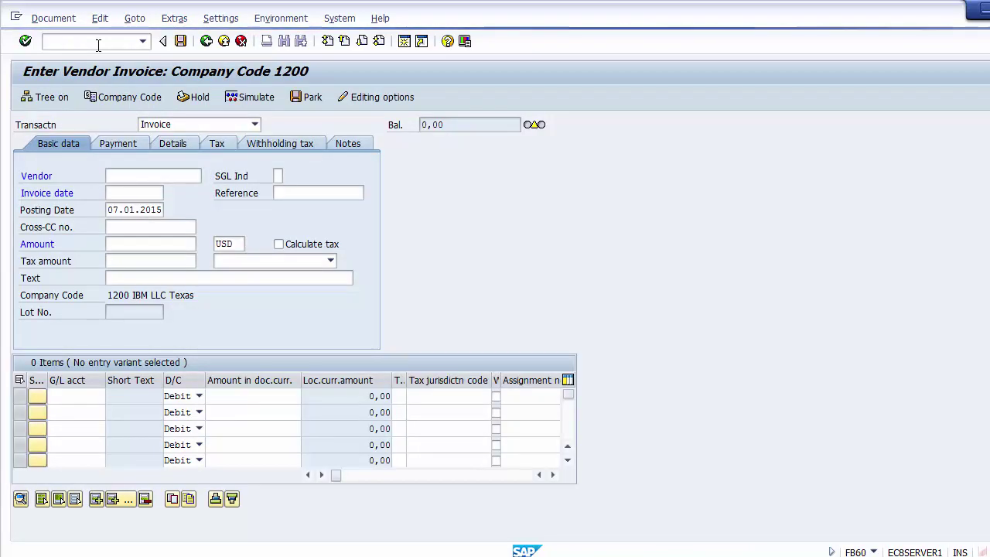
pyautogui.press('F4')
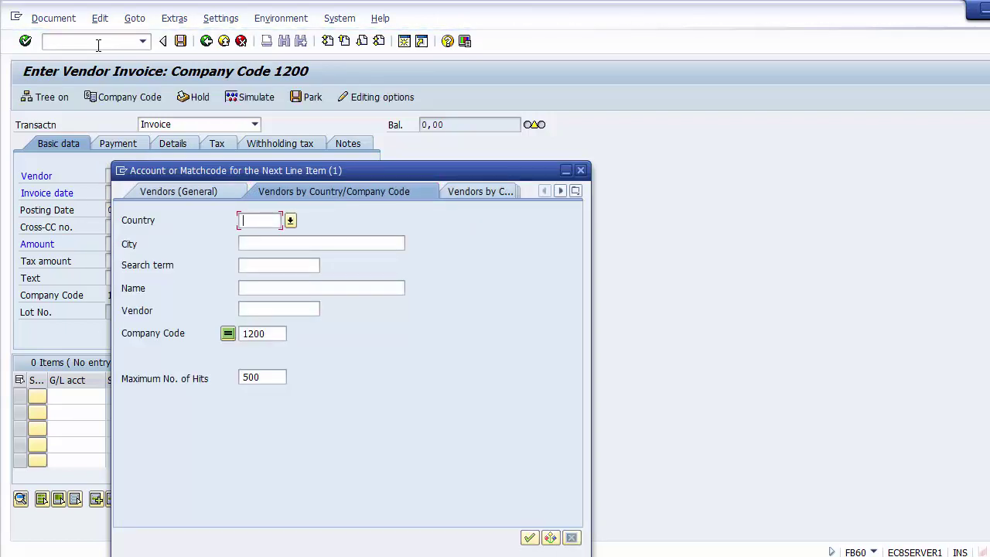
pyautogui.write('US')
pyautogui.press('Return')
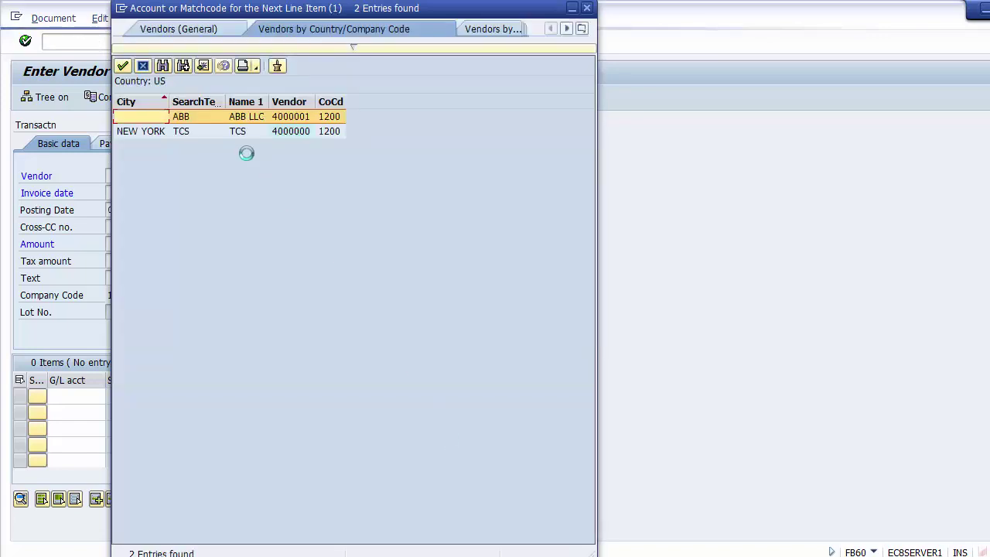
pyautogui.doubleClick(237, 131)
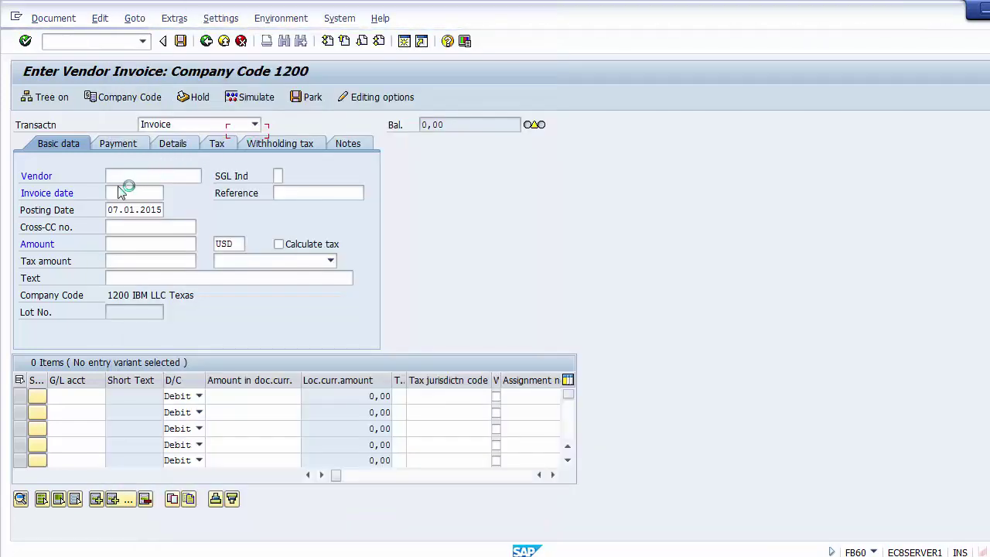
# Set invoice and posting dates to 20.12.2014 and enter the invoice amount 10000
pyautogui.click(122, 194)
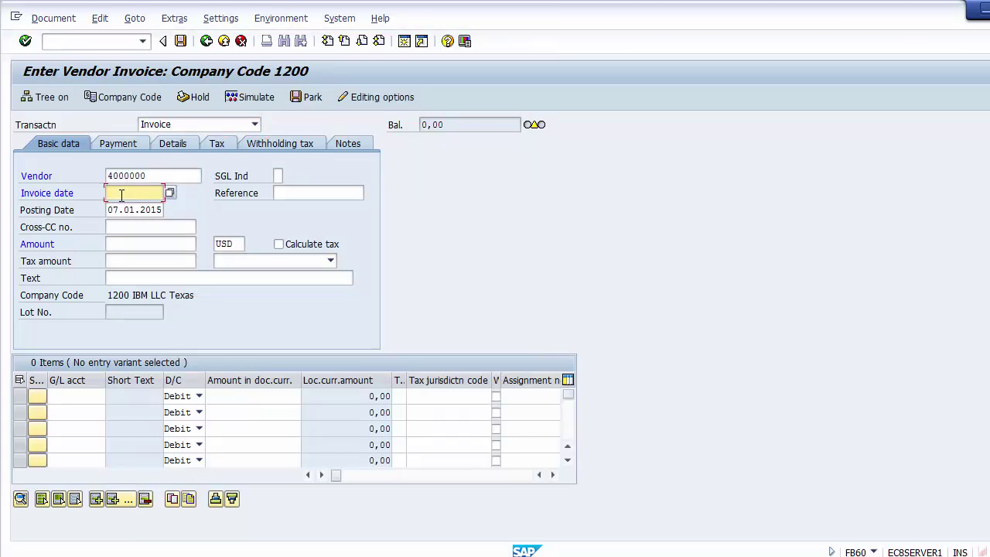
pyautogui.write('070')
pyautogui.press('BackSpace')
pyautogui.press('BackSpace')
pyautogui.press('BackSpace')
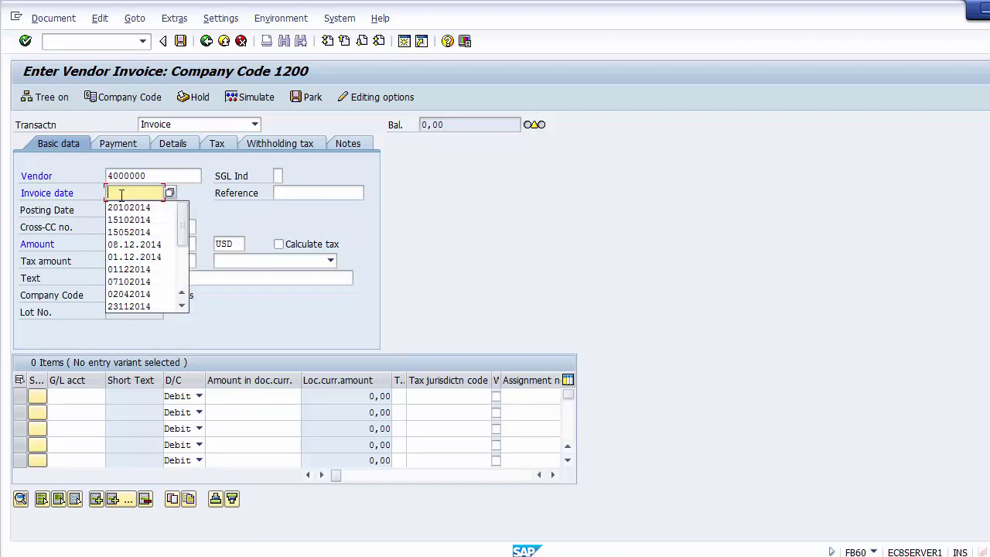
pyautogui.write('0')
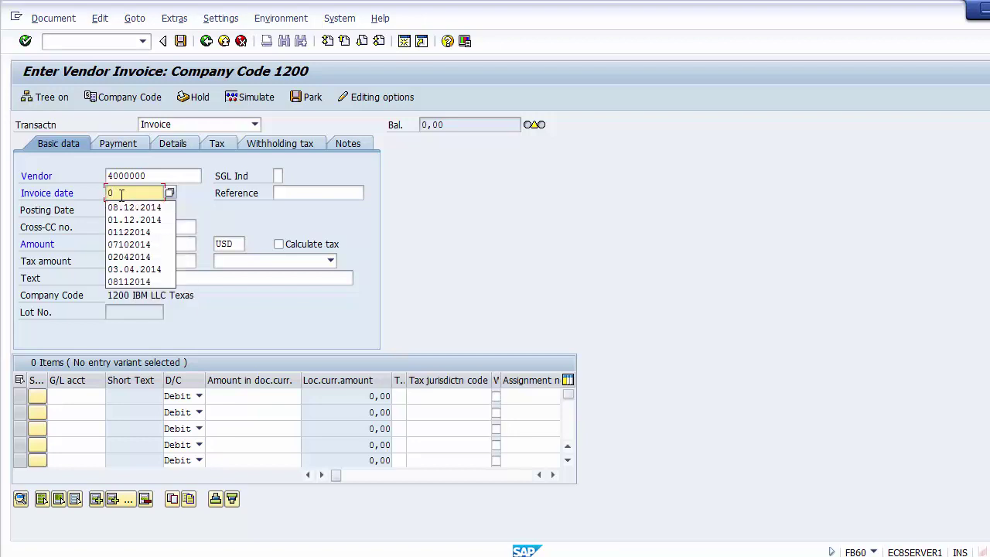
pyautogui.press('BackSpace')
pyautogui.write('20122')
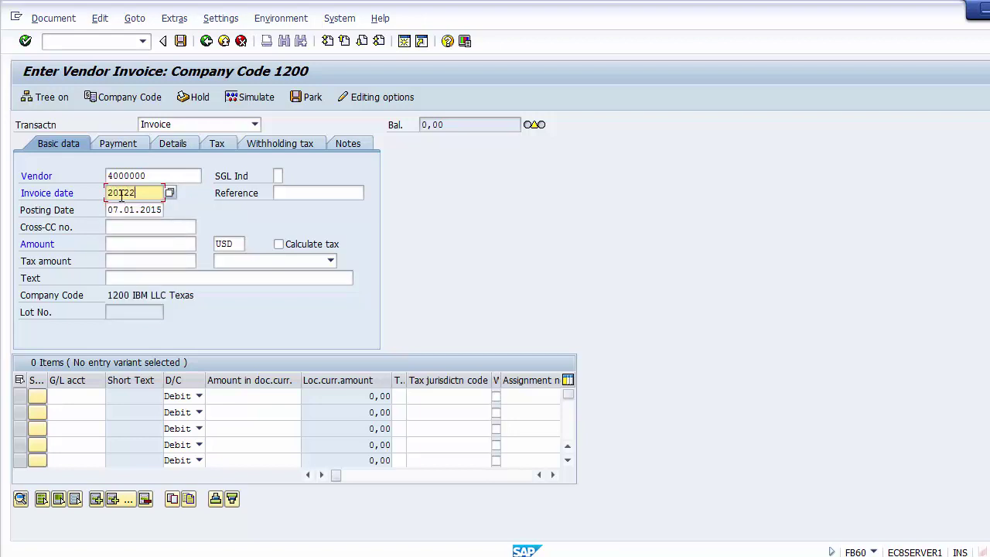
pyautogui.press('Tab')
pyautogui.press('Tab')
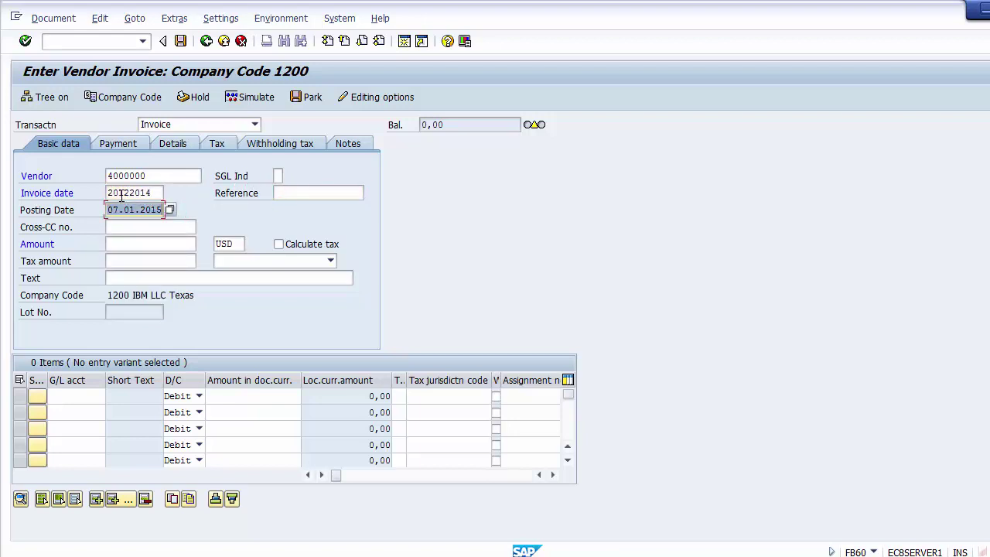
pyautogui.click(121, 196)
pyautogui.press('Tab')
pyautogui.press('Tab')
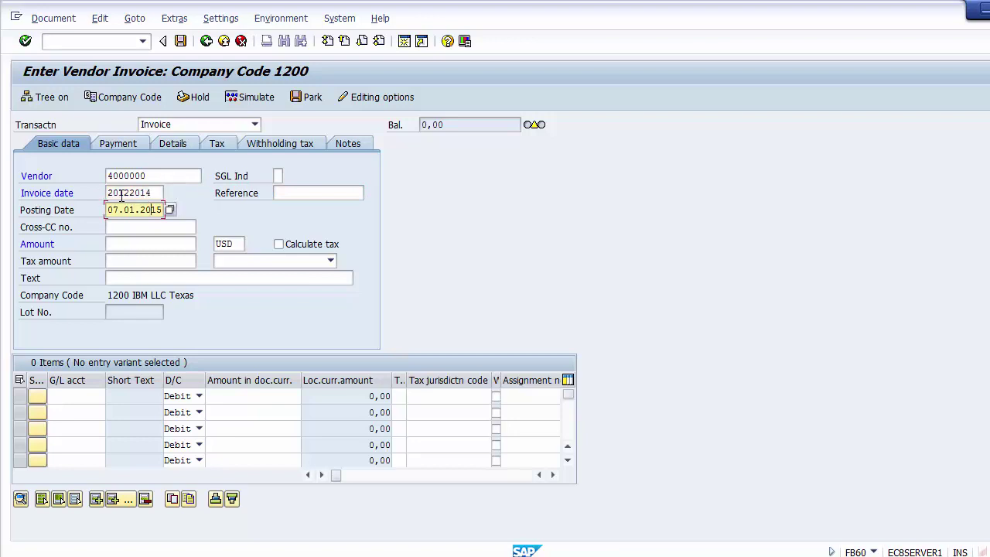
pyautogui.write('20122014')
pyautogui.click(121, 197)
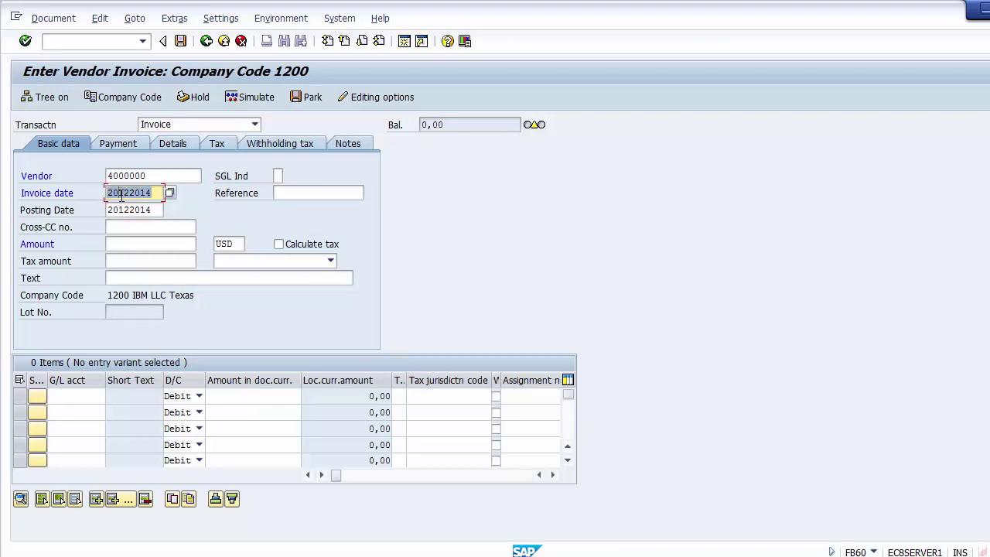
pyautogui.press('Tab')
pyautogui.press('Tab')
pyautogui.press('Tab')
pyautogui.press('Tab')
pyautogui.write('100')
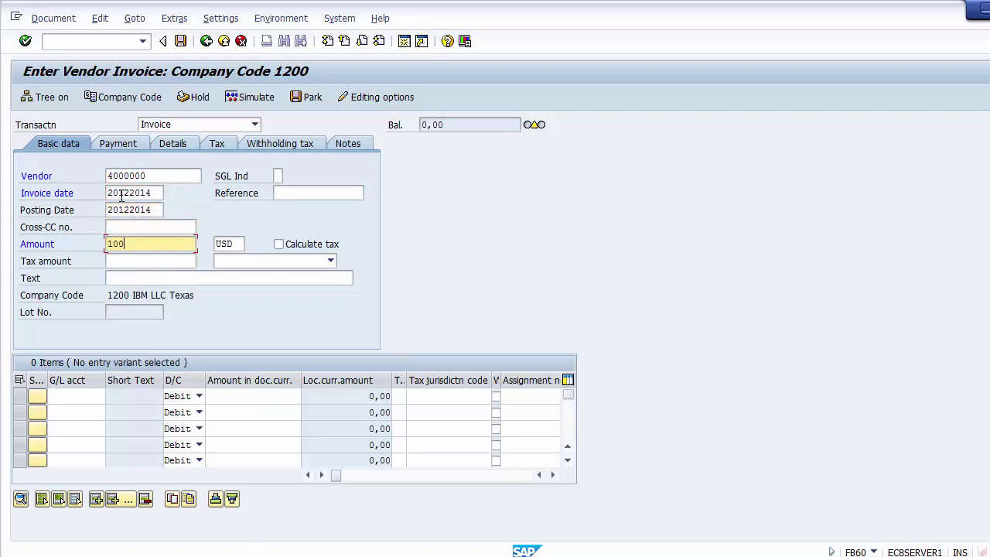
# Add a first line item on G/L account 400000 for 10000 and confirm the messages
pyautogui.click(78, 395)
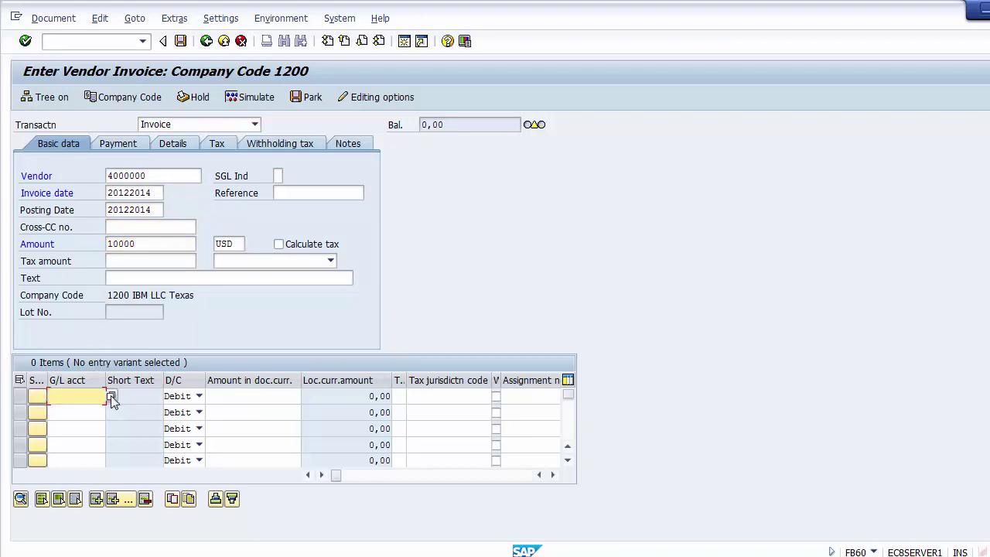
pyautogui.click(87, 395)
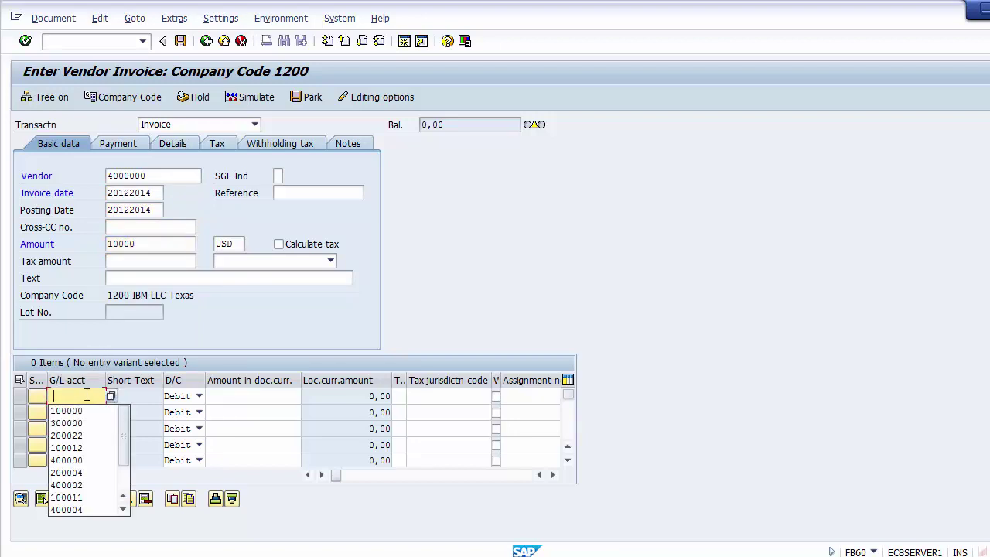
pyautogui.click(83, 466)
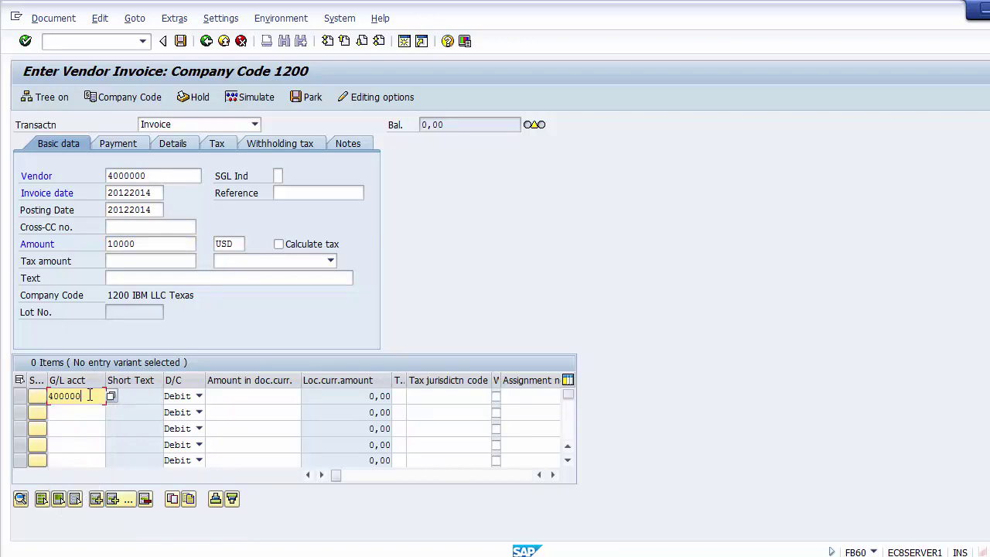
pyautogui.click(218, 399)
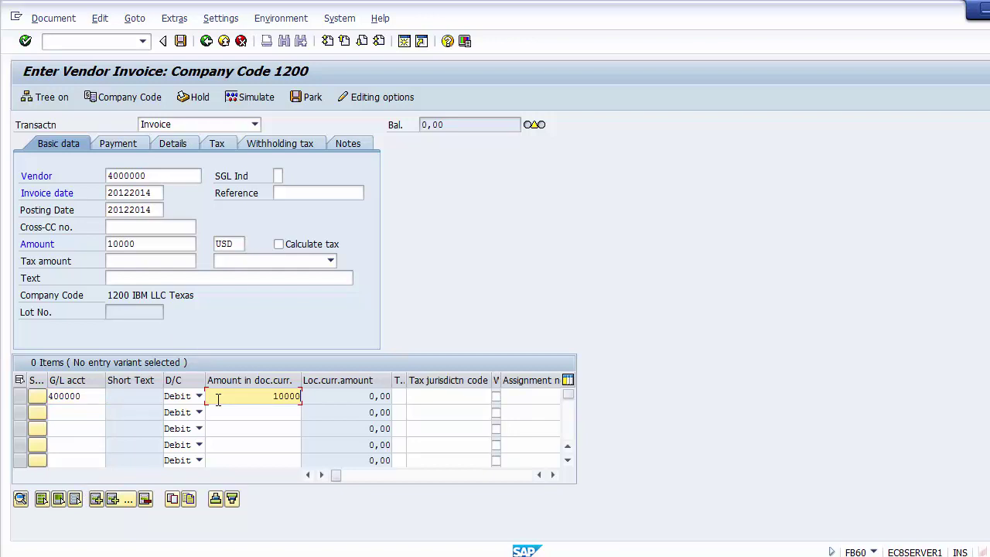
pyautogui.press('Return')
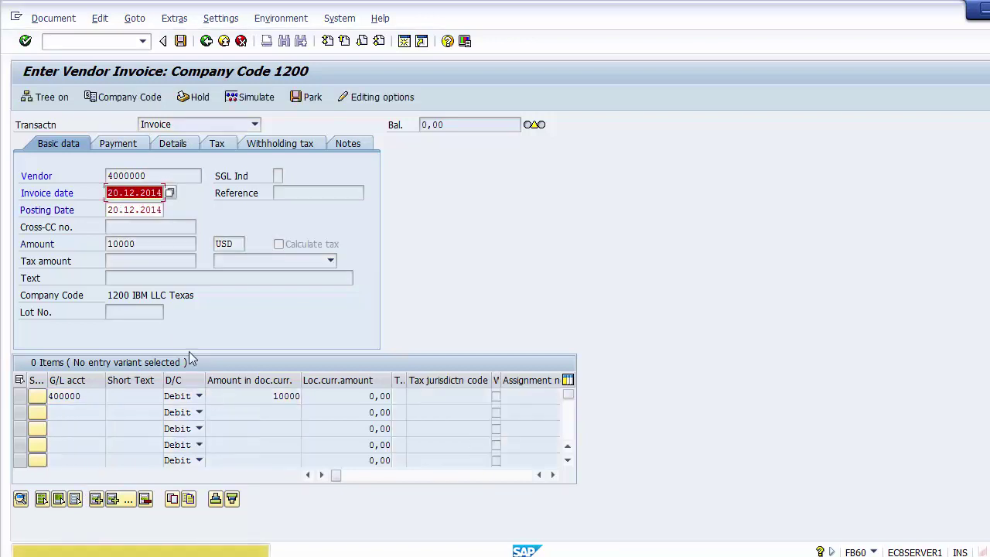
pyautogui.press('Return')
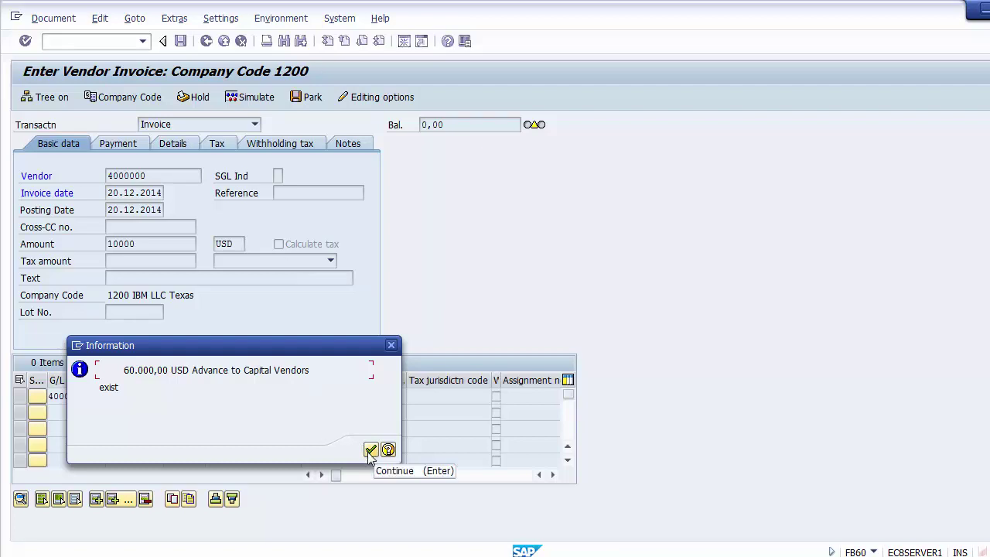
pyautogui.click(370, 450)
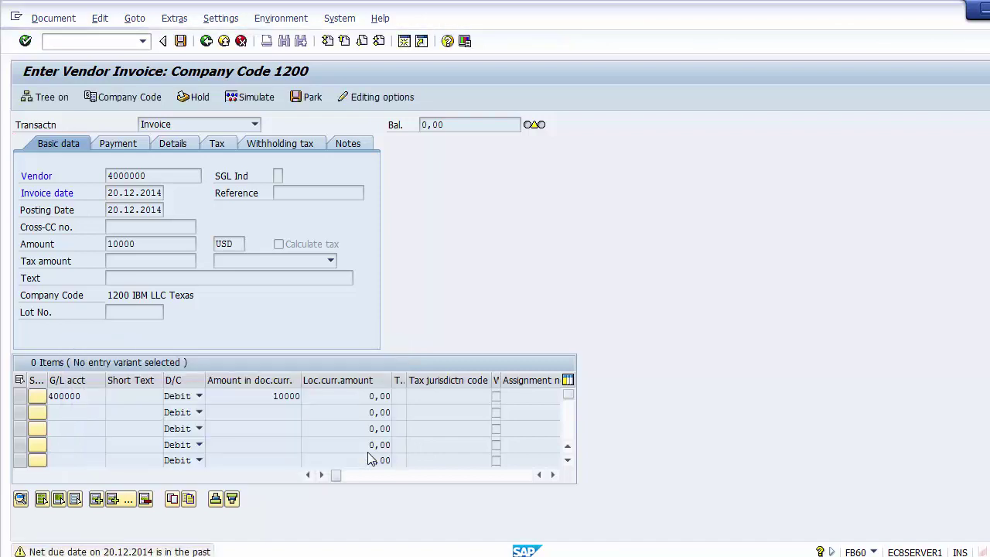
pyautogui.press('Return')
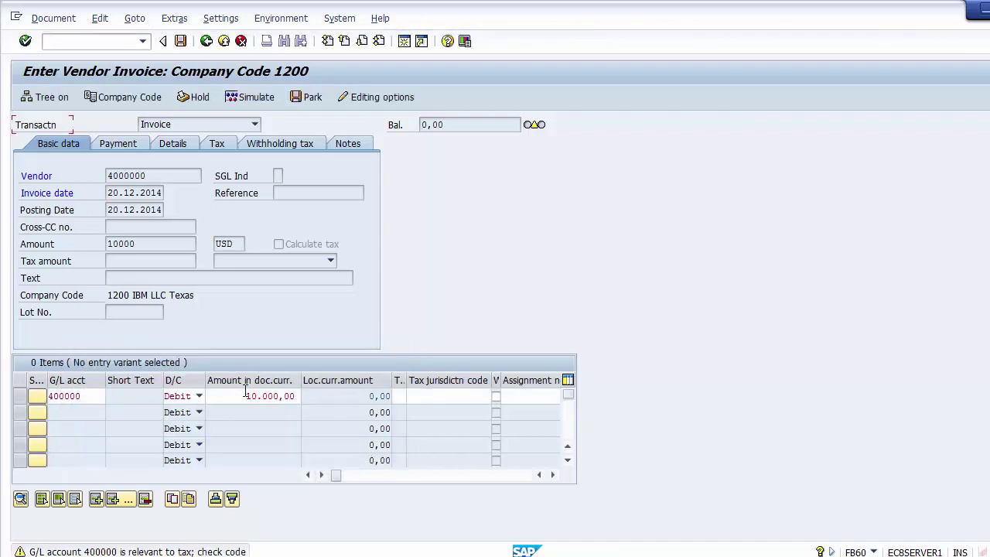
pyautogui.click(412, 396)
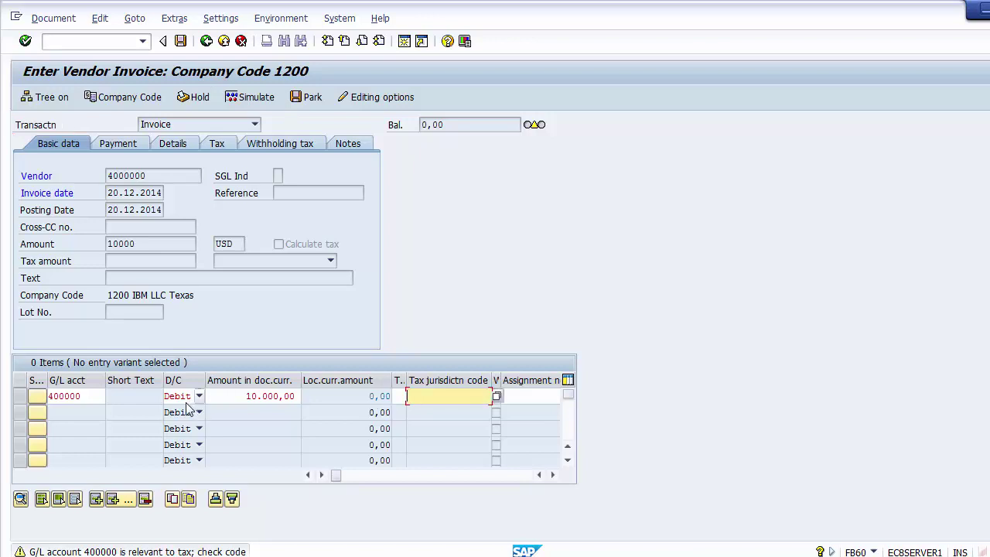
pyautogui.moveTo(87, 396); pyautogui.dragTo(29, 395)
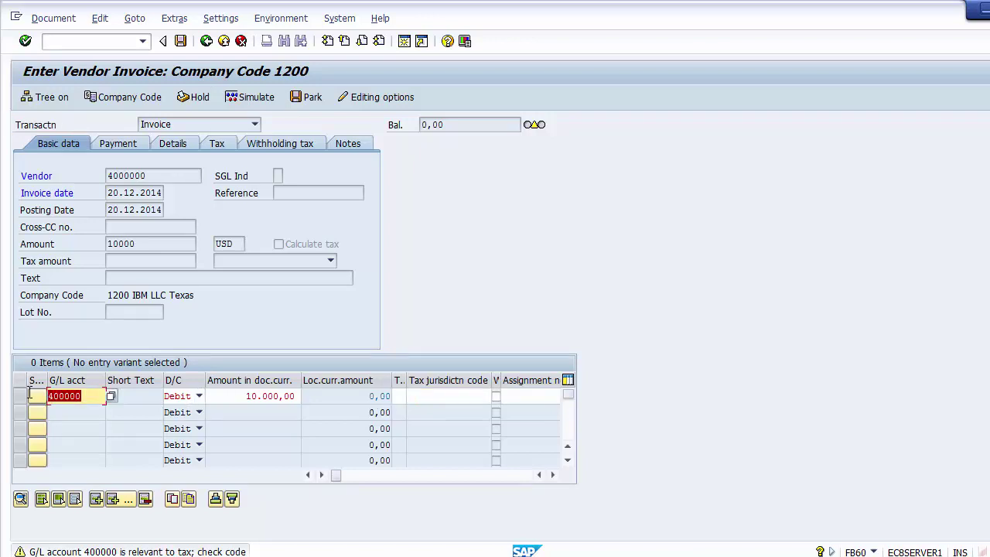
pyautogui.click(29, 394)
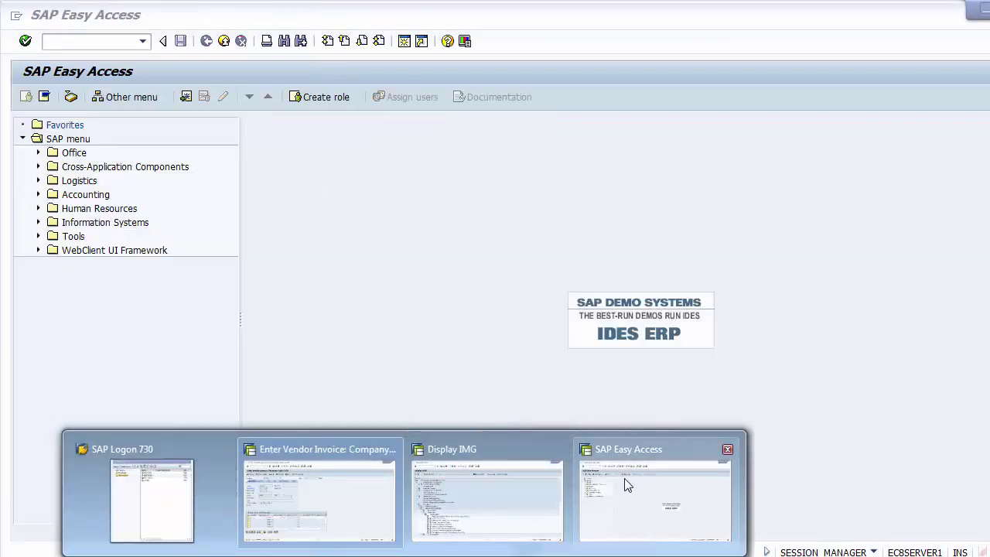
pyautogui.click(626, 486)
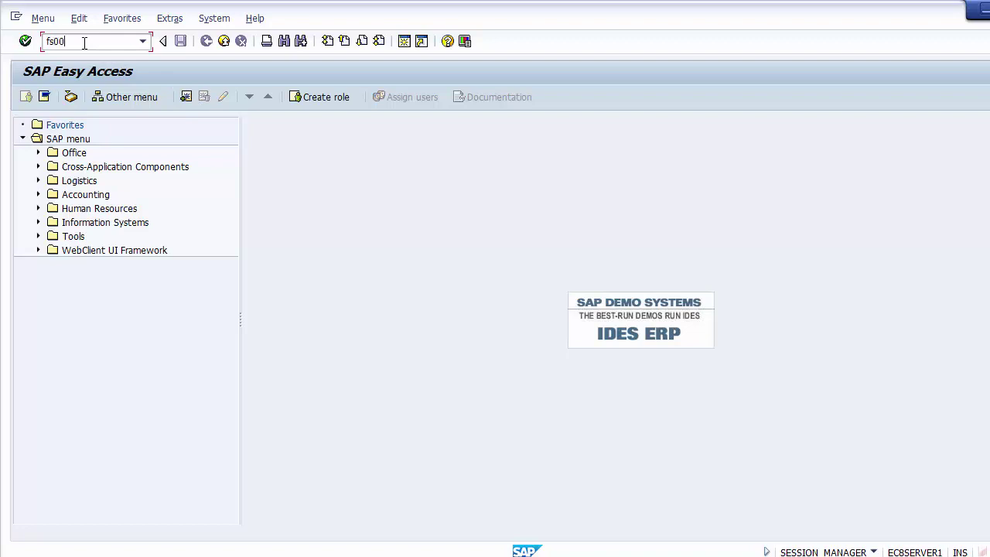
pyautogui.press('Return')
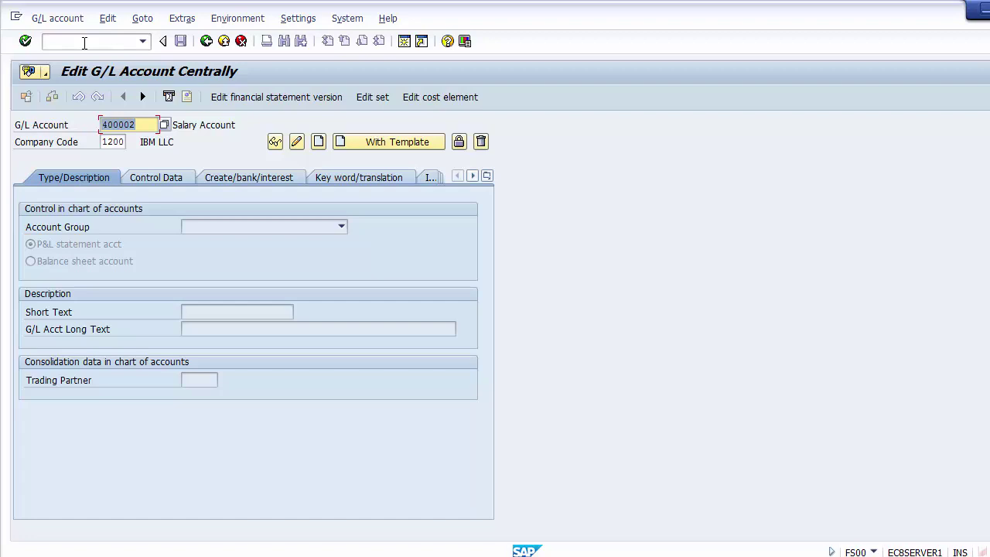
pyautogui.write('400000')
pyautogui.press('Return')
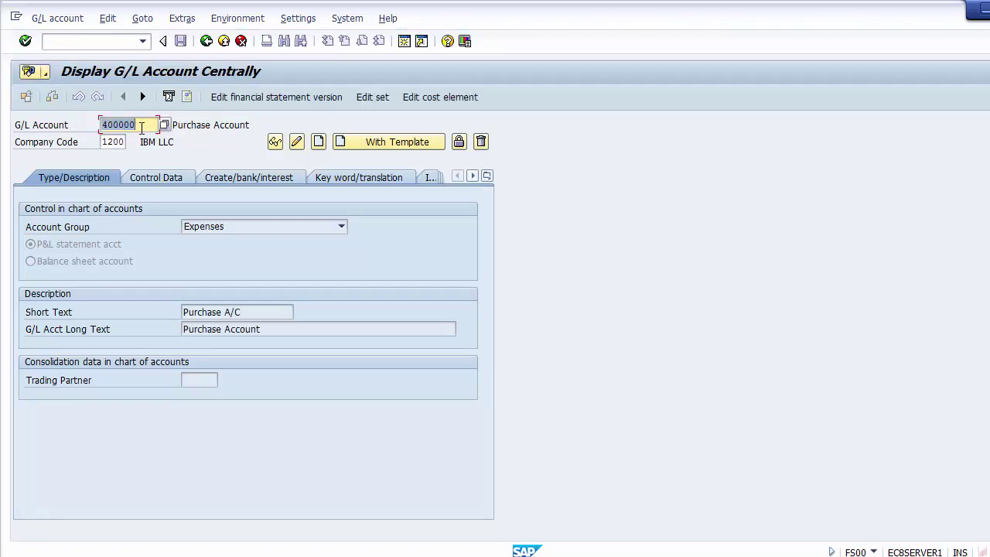
pyautogui.click(428, 99)
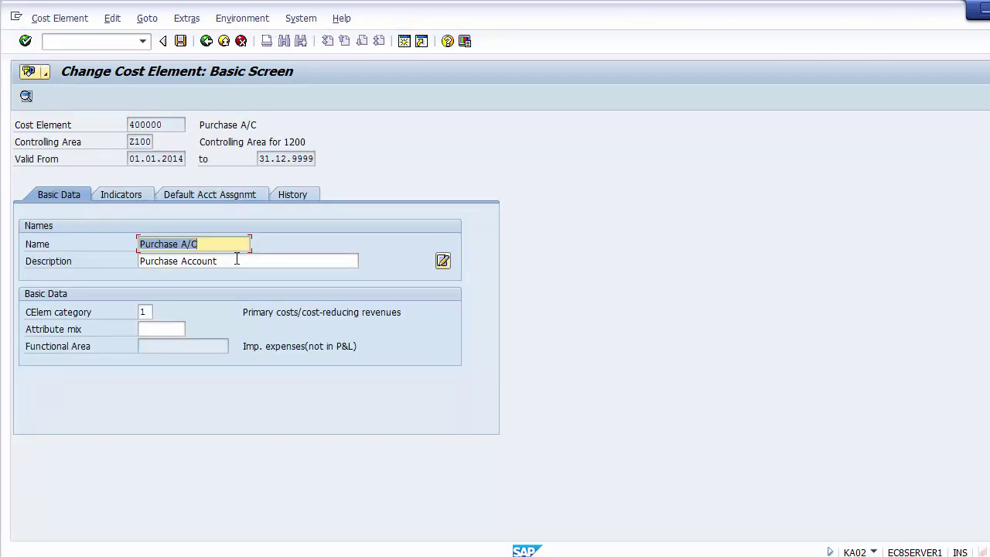
pyautogui.press('Tab')
pyautogui.hotkey('shift', 'Tab')
pyautogui.click(224, 41)
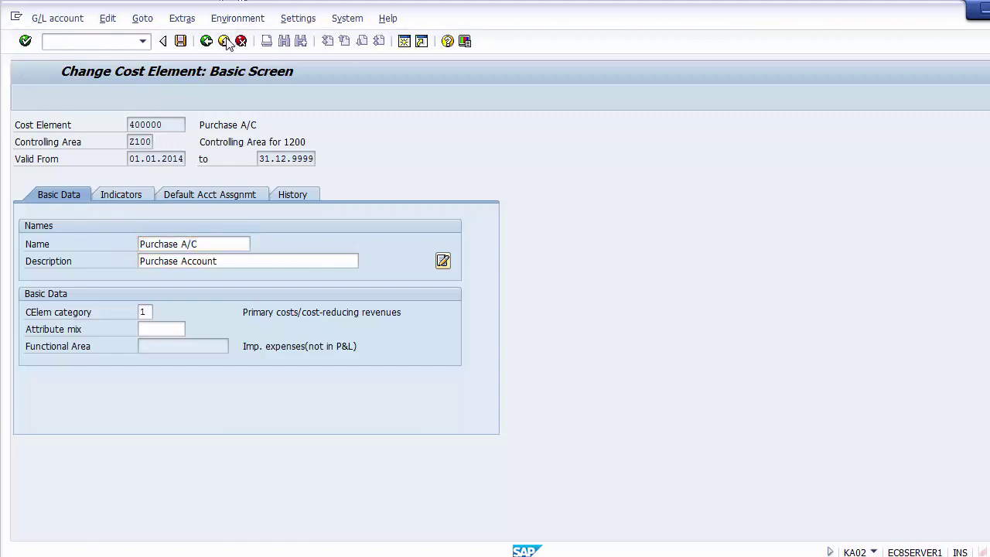
pyautogui.click(225, 41)
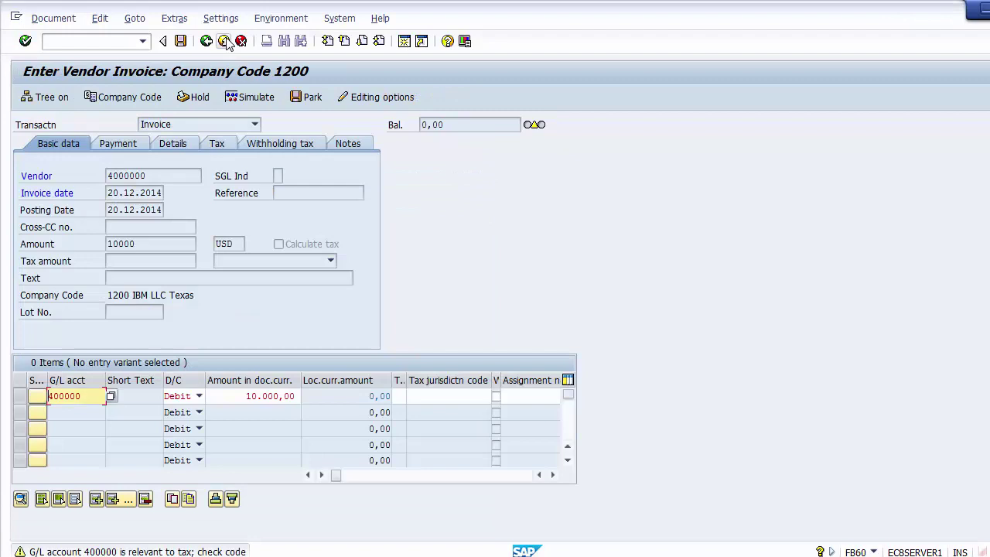
# Put cost center 110000 on the G/L 400000 line using the cost center search list
pyautogui.click(412, 398)
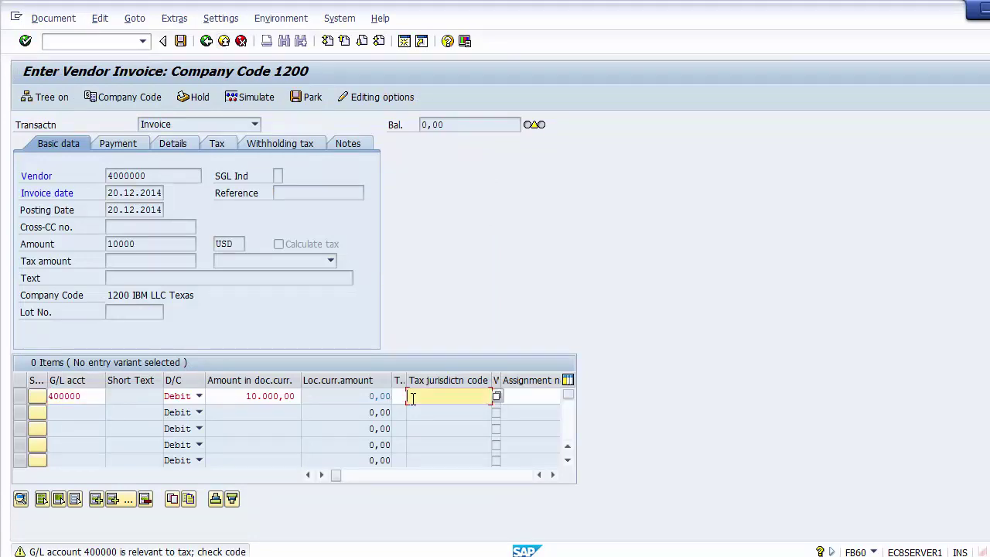
pyautogui.press('Tab')
pyautogui.press('Tab')
pyautogui.press('Tab')
pyautogui.press('Tab')
pyautogui.press('Tab')
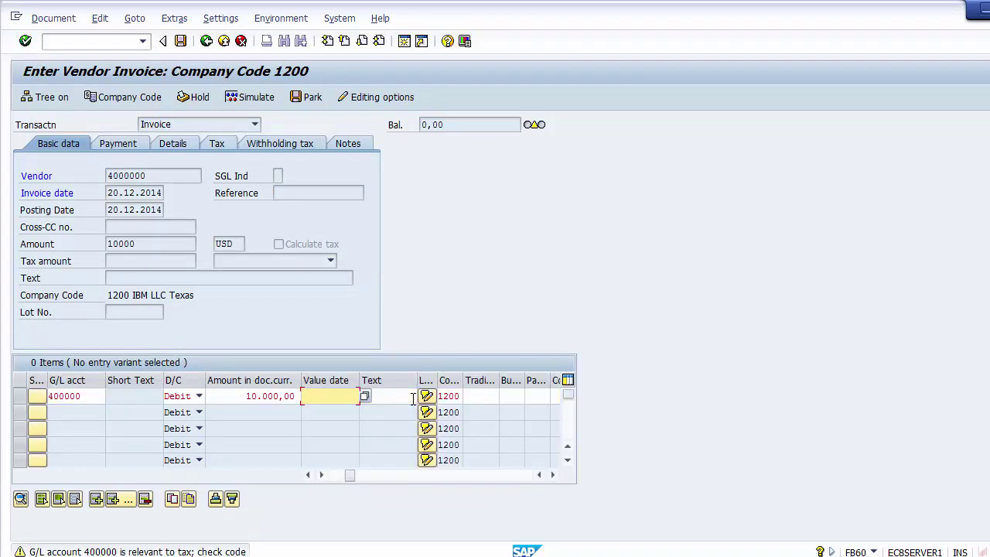
pyautogui.press('Tab')
pyautogui.press('Tab')
pyautogui.press('Tab')
pyautogui.press('Tab')
pyautogui.press('Tab')
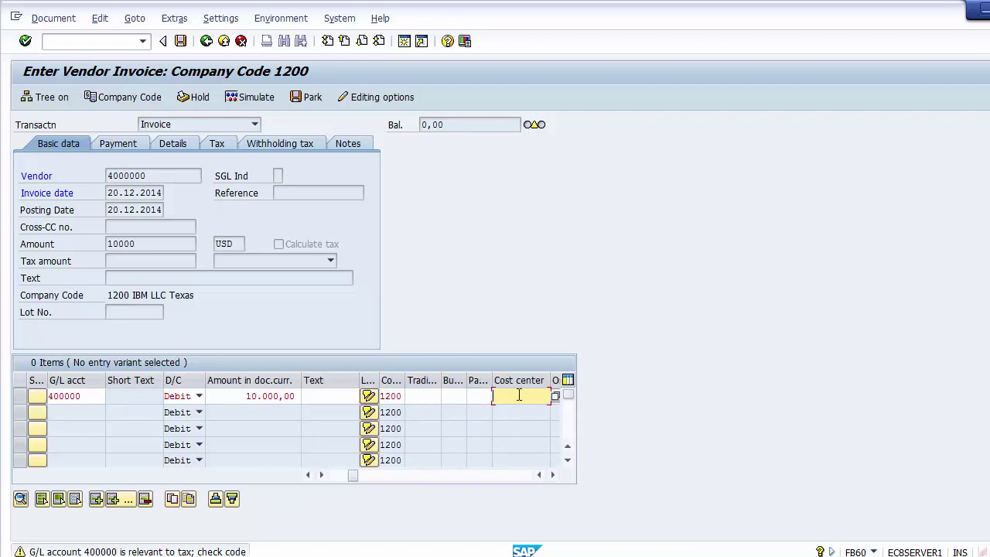
pyautogui.press('Return')
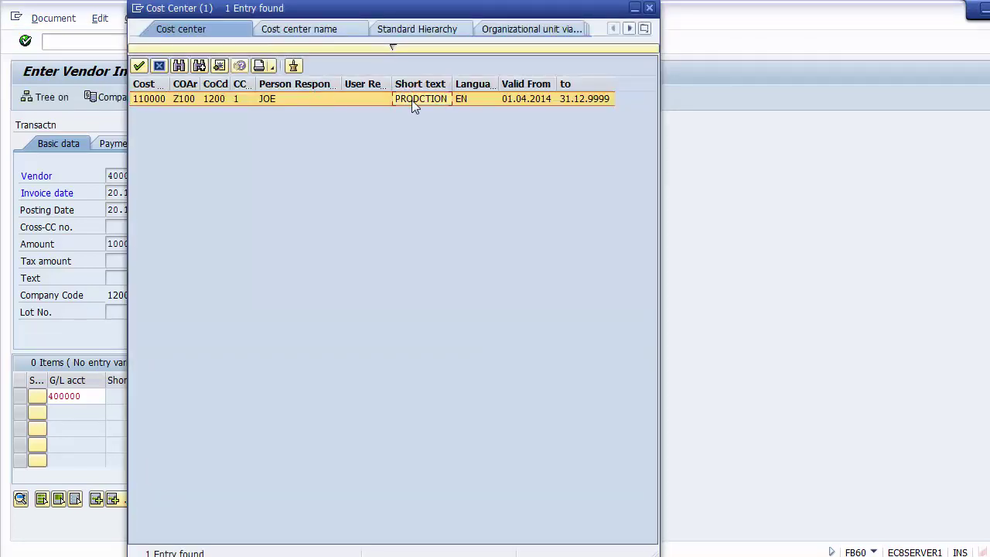
pyautogui.doubleClick(411, 99)
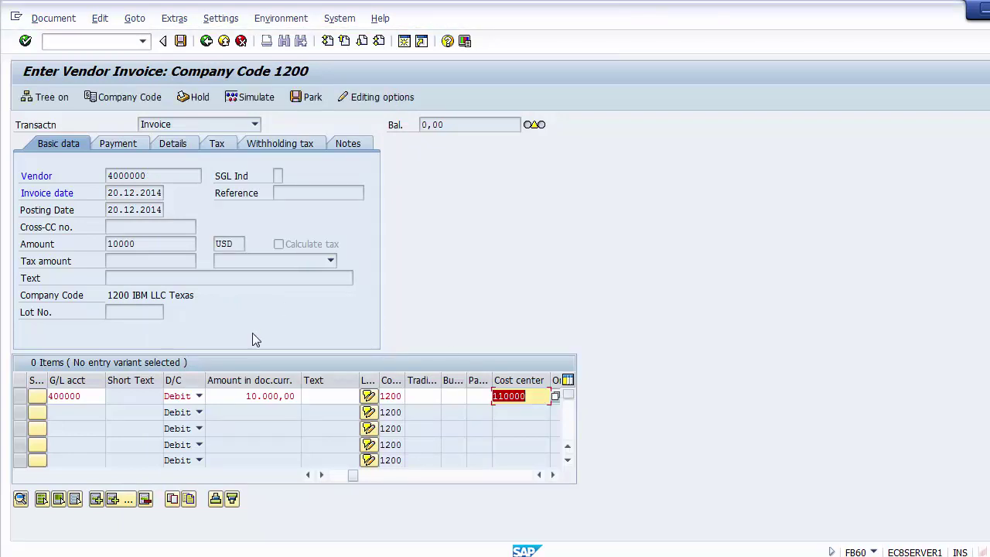
pyautogui.click(240, 97)
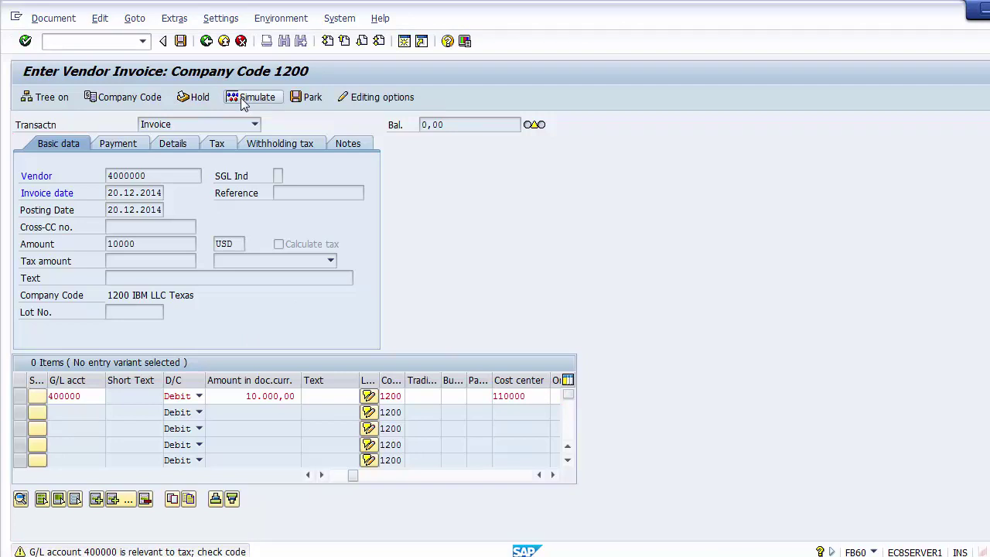
# Simulate the invoice, review the document overview, and post it as document 1000059
pyautogui.press('Return')
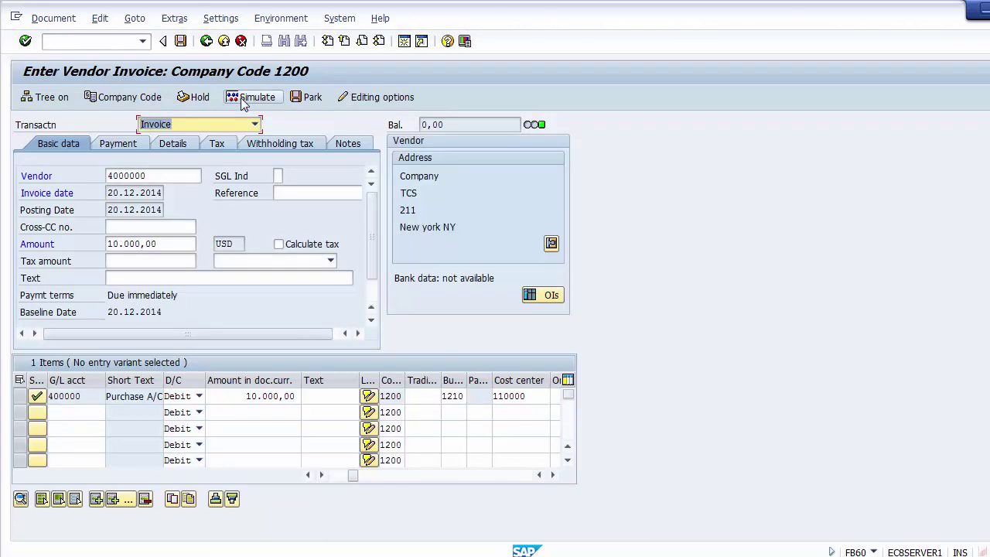
pyautogui.click(242, 98)
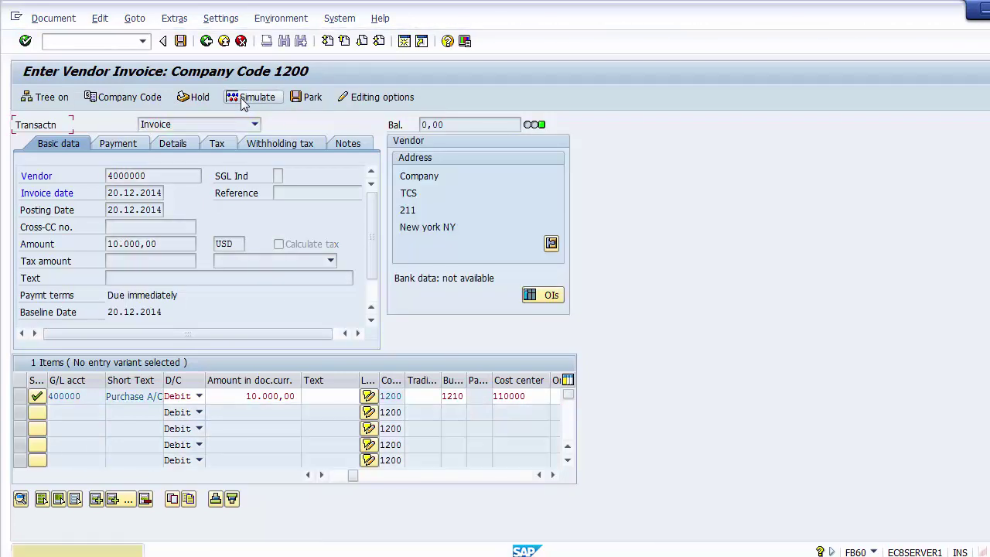
pyautogui.press('Return')
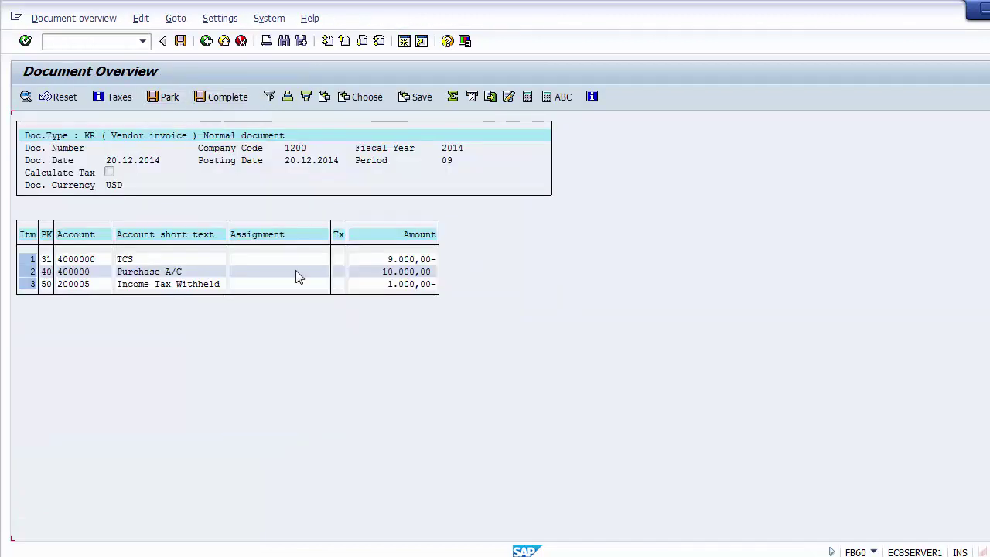
pyautogui.click(402, 287)
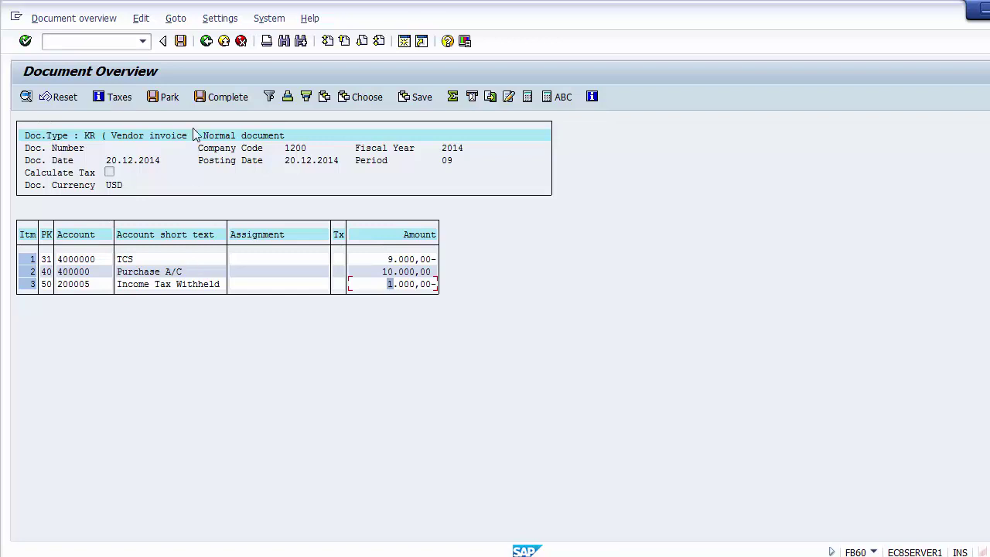
pyautogui.click(181, 41)
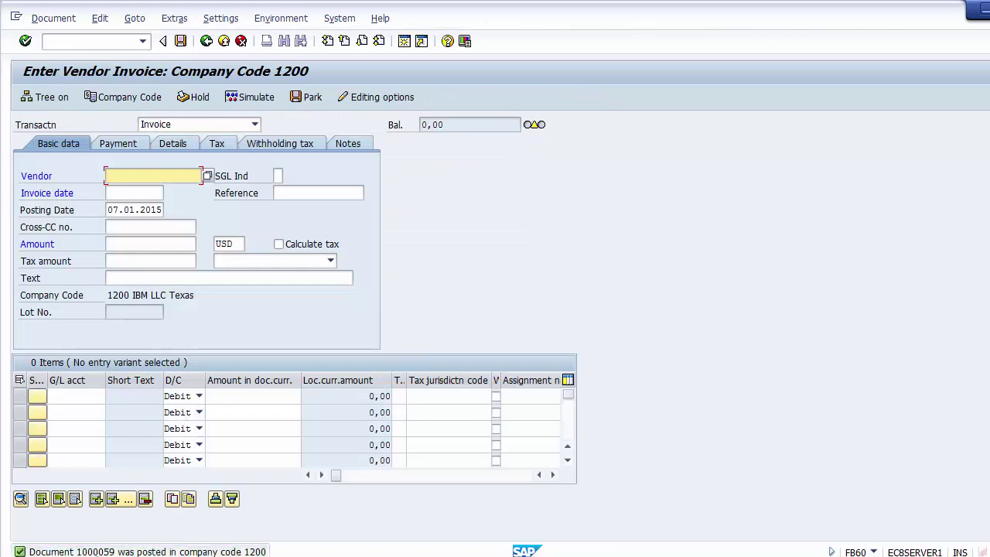
# Display document 1000059 of company code 1200 for fiscal year 2014 in FB03
pyautogui.click(66, 44)
pyautogui.write('/nfb03')
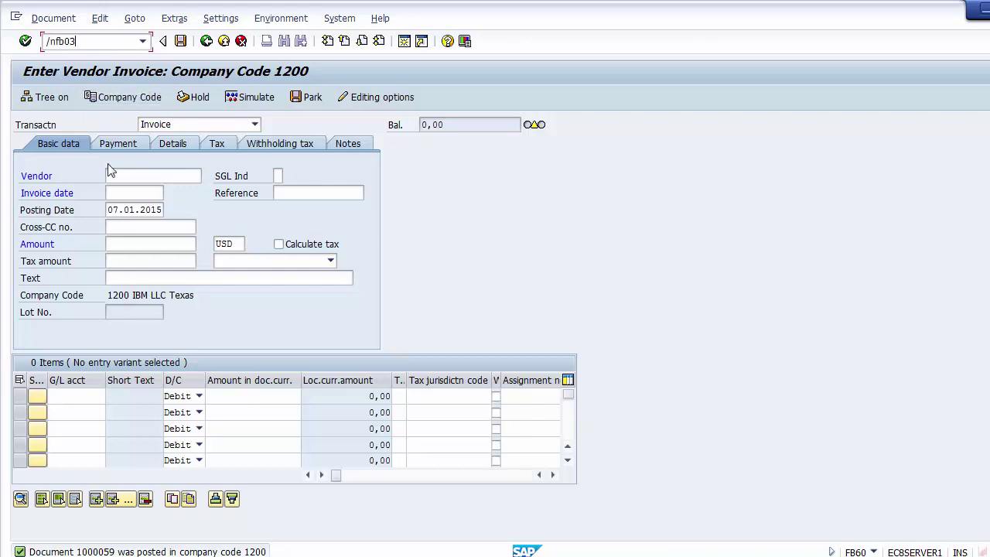
pyautogui.press('Return')
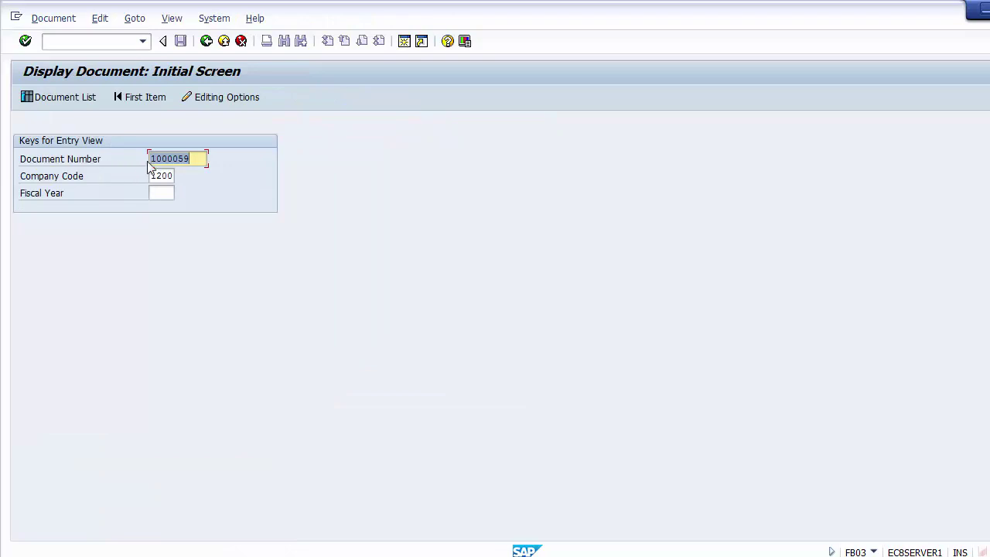
pyautogui.click(199, 158)
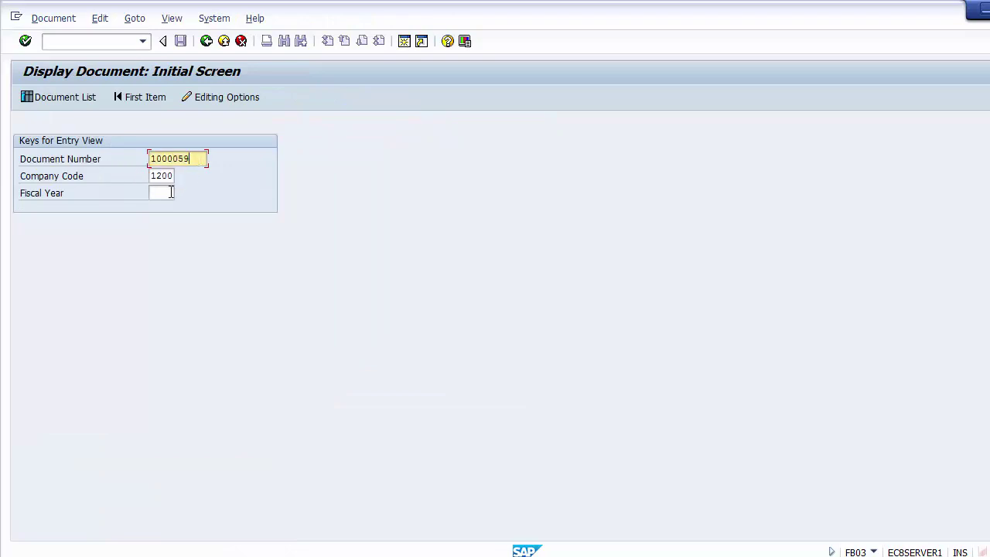
pyautogui.click(165, 177)
pyautogui.click(165, 195)
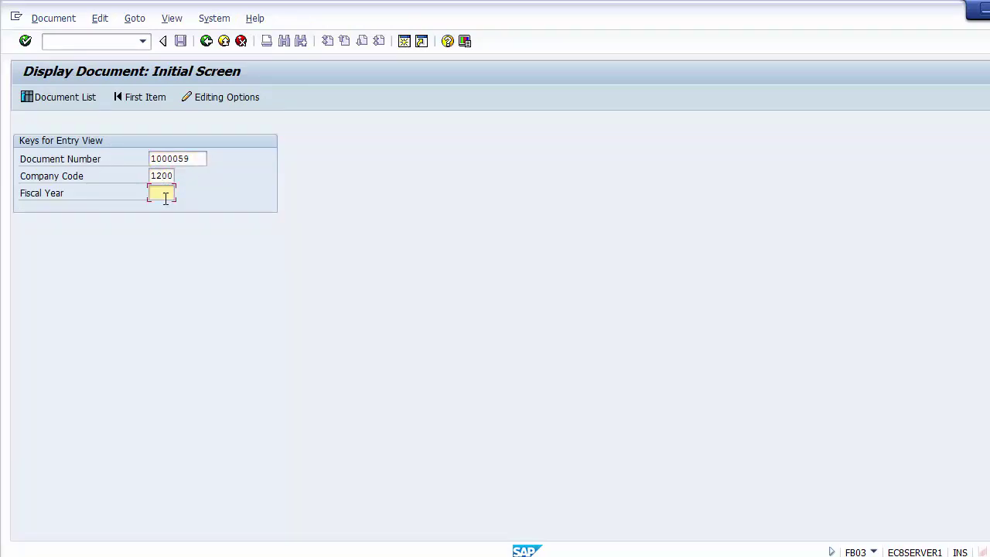
pyautogui.write('2014')
pyautogui.press('Return')
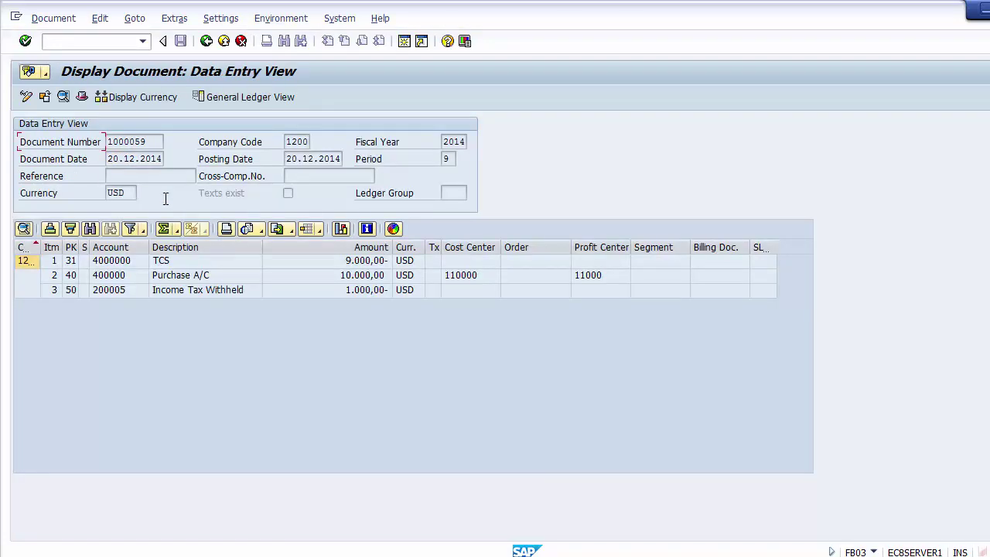
# Compare cost center 110000 and profit center on the purchase and TCS lines, then open General Ledger View
pyautogui.click(116, 278)
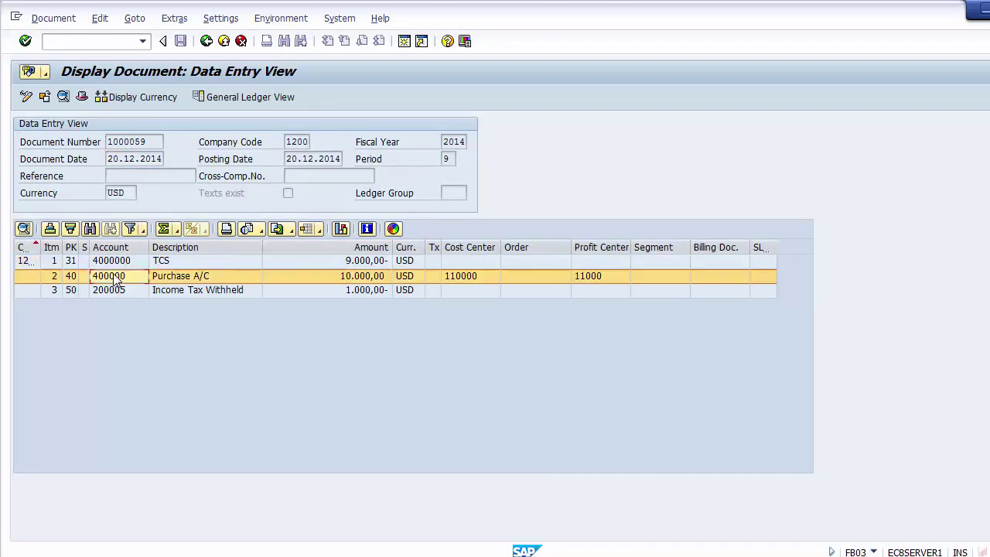
pyautogui.click(473, 276)
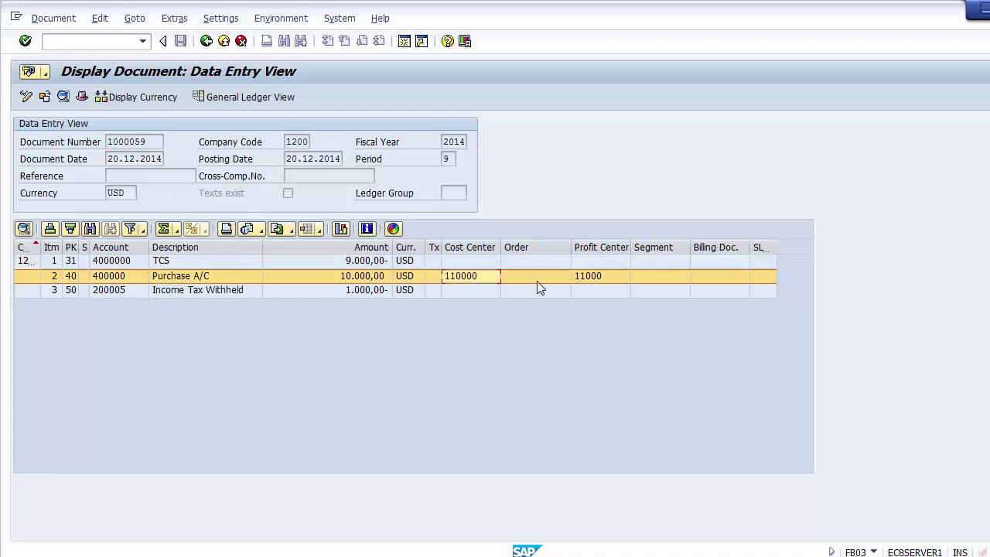
pyautogui.click(590, 283)
pyautogui.click(499, 276)
pyautogui.click(602, 280)
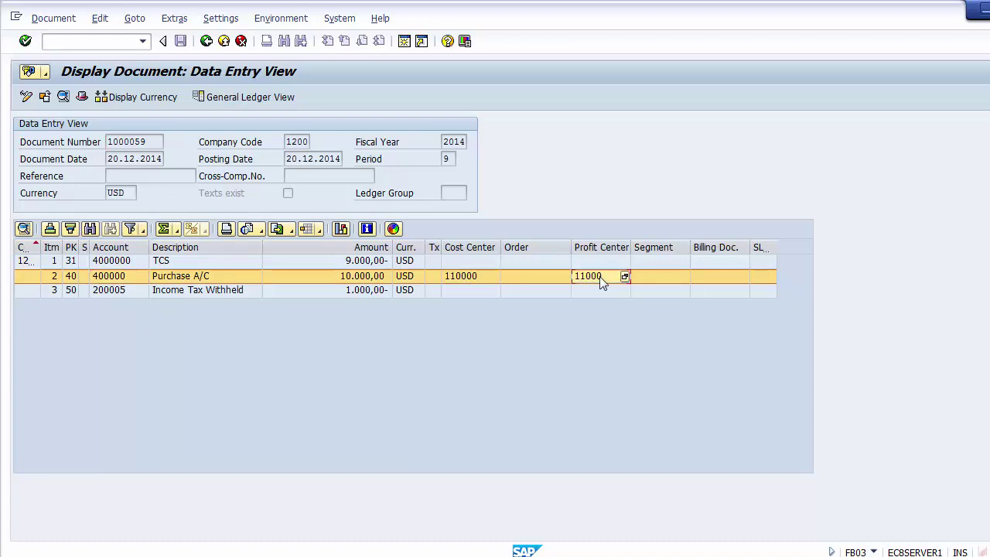
pyautogui.click(458, 276)
pyautogui.click(610, 280)
pyautogui.click(200, 263)
pyautogui.click(119, 263)
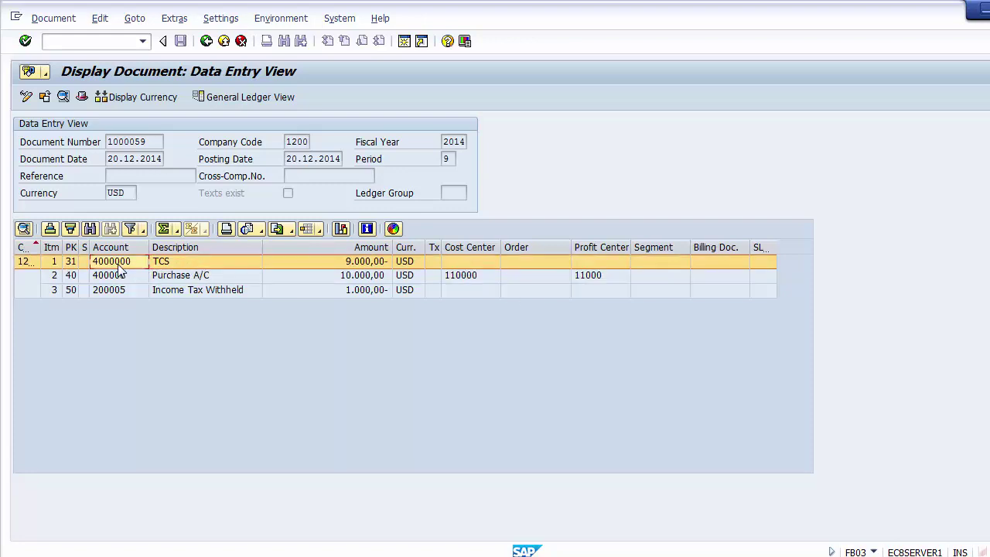
pyautogui.click(223, 97)
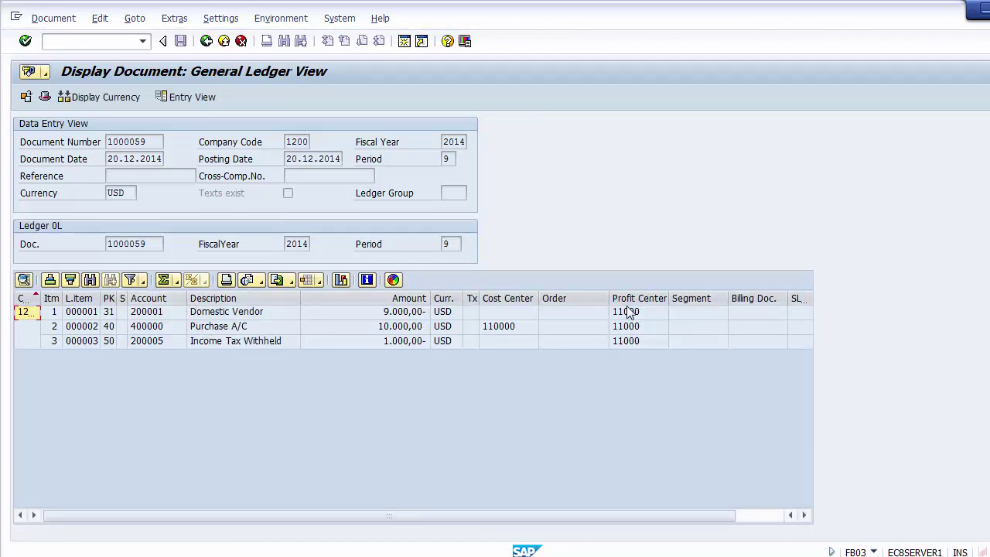
pyautogui.click(250, 343)
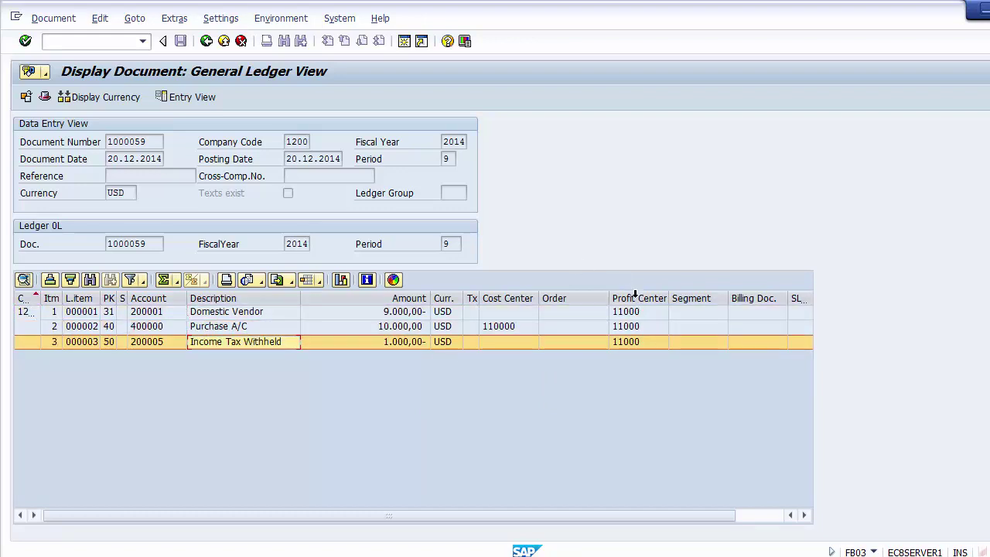
pyautogui.click(632, 312)
pyautogui.click(633, 326)
pyautogui.click(632, 341)
pyautogui.click(633, 313)
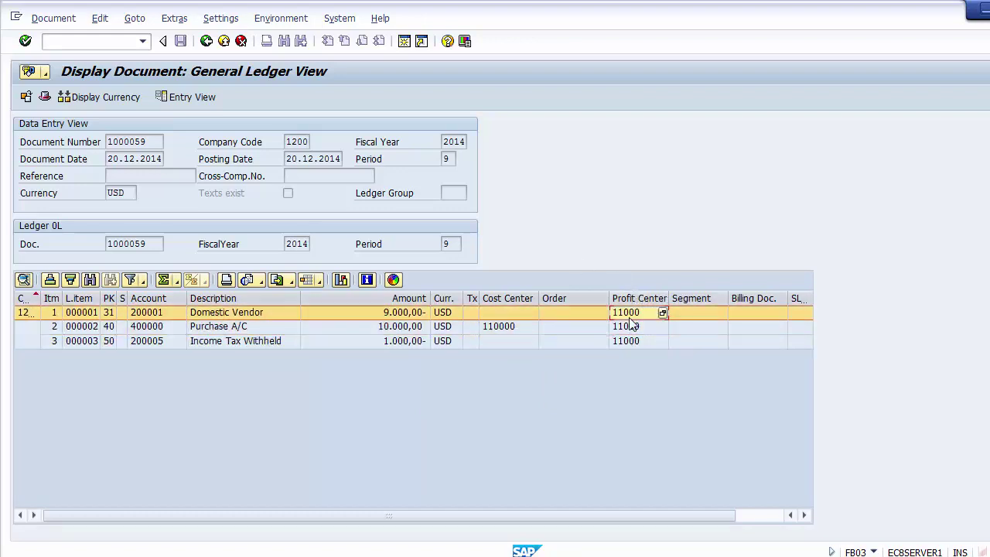
pyautogui.click(632, 325)
pyautogui.click(633, 341)
pyautogui.click(632, 326)
pyautogui.click(632, 312)
pyautogui.click(633, 342)
pyautogui.click(633, 326)
pyautogui.click(633, 313)
pyautogui.hotkey('ctrl', '/')
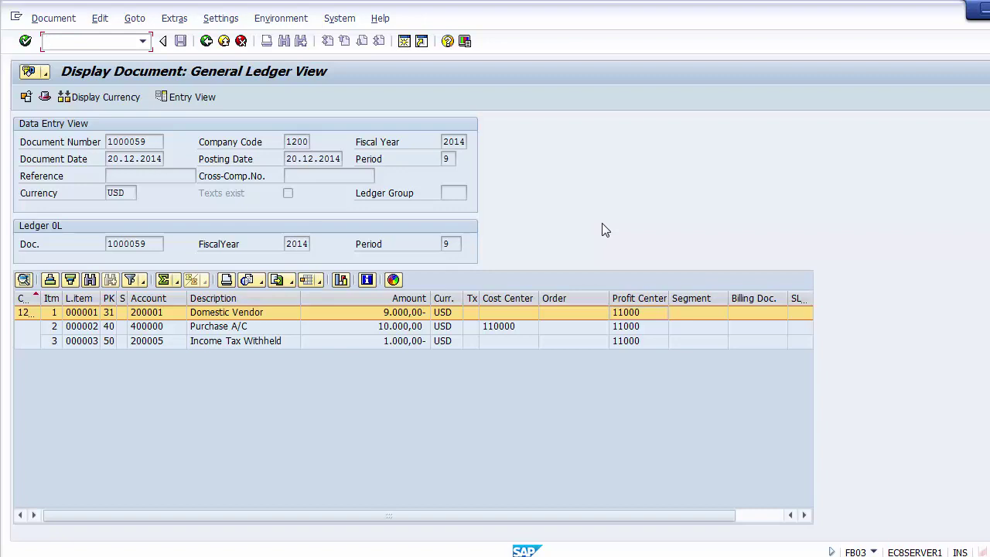
pyautogui.click(631, 313)
pyautogui.click(630, 342)
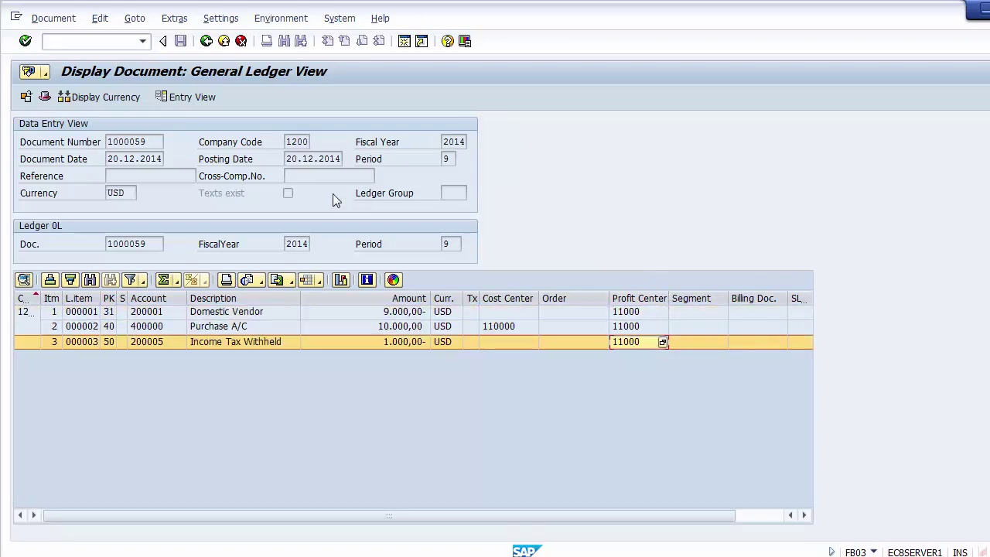
pyautogui.click(107, 44)
pyautogui.write('/n')
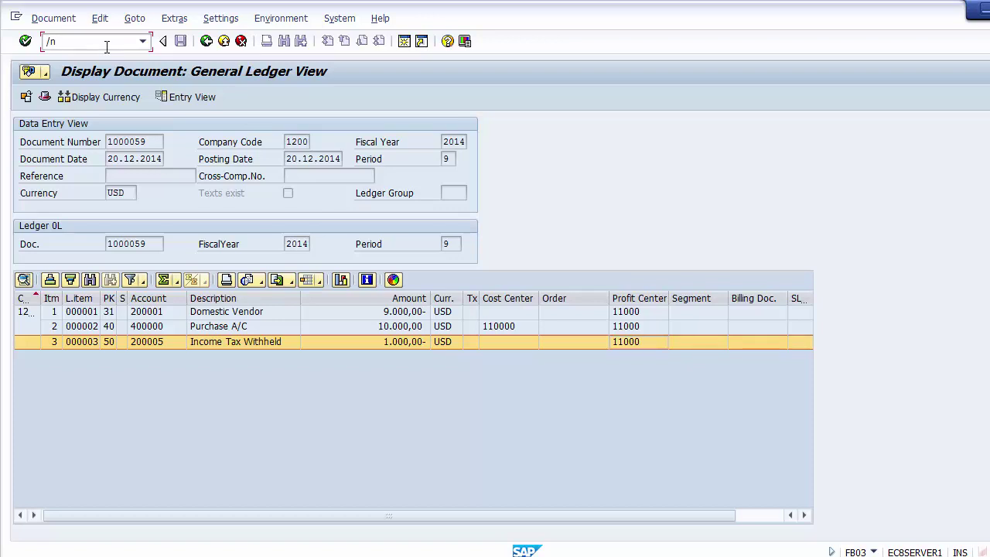
pyautogui.write('f-58')
# Start a payment with printout for amount 10000 with value date 24.12.2014
pyautogui.press('Return')
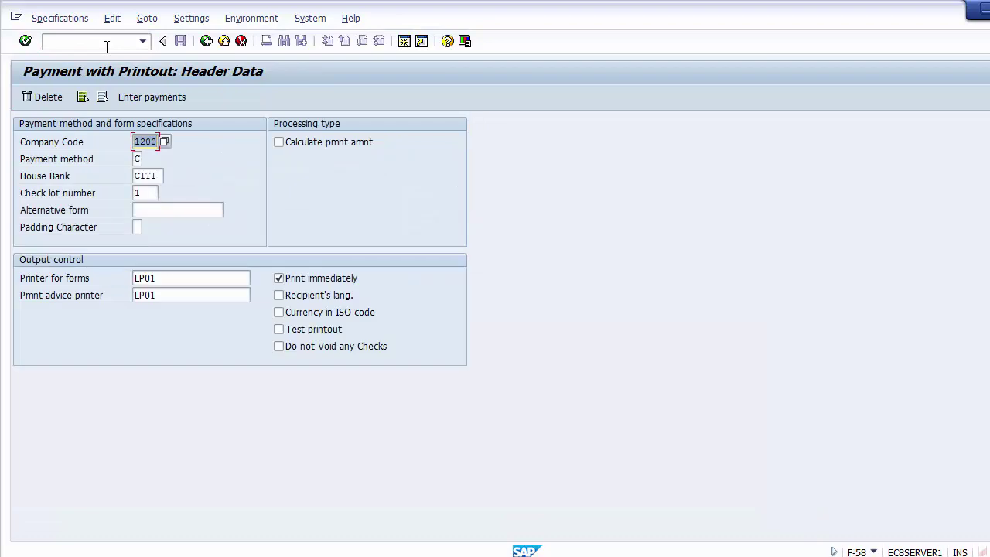
pyautogui.click(145, 98)
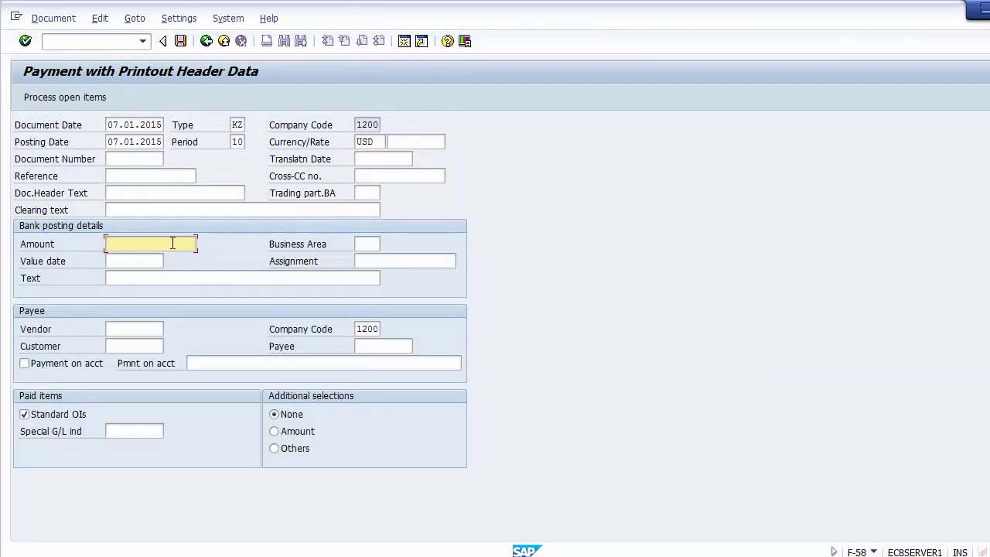
pyautogui.write('1000')
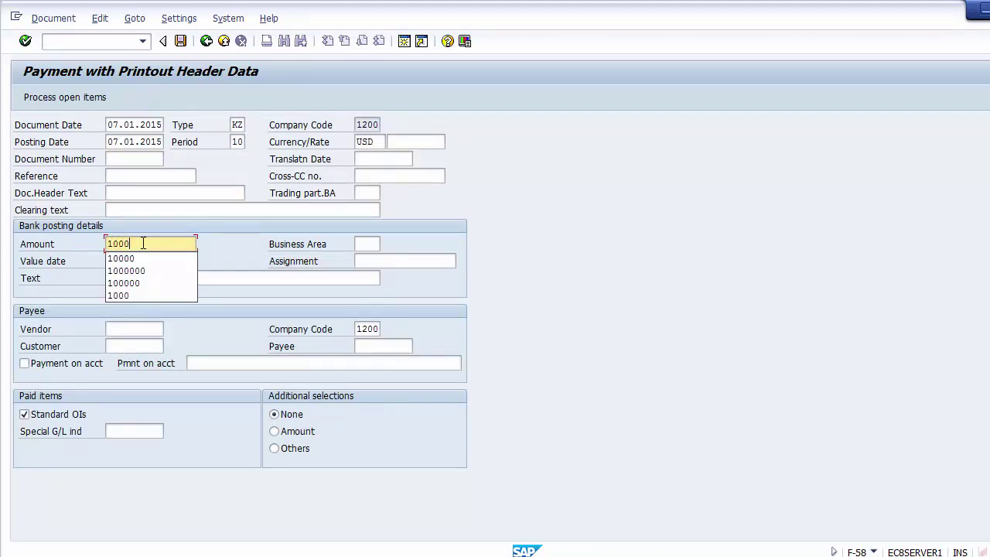
pyautogui.write('0')
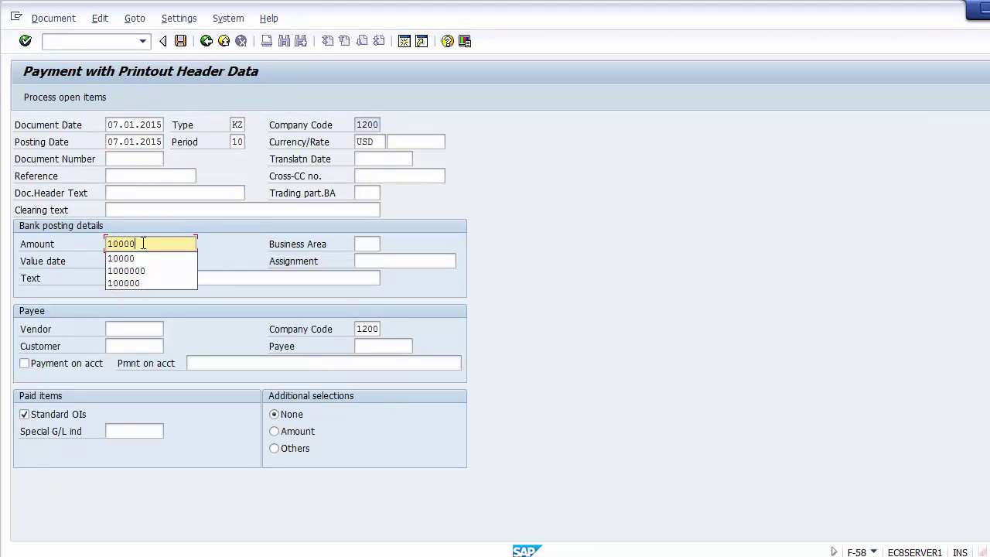
pyautogui.press('Tab')
pyautogui.press('Tab')
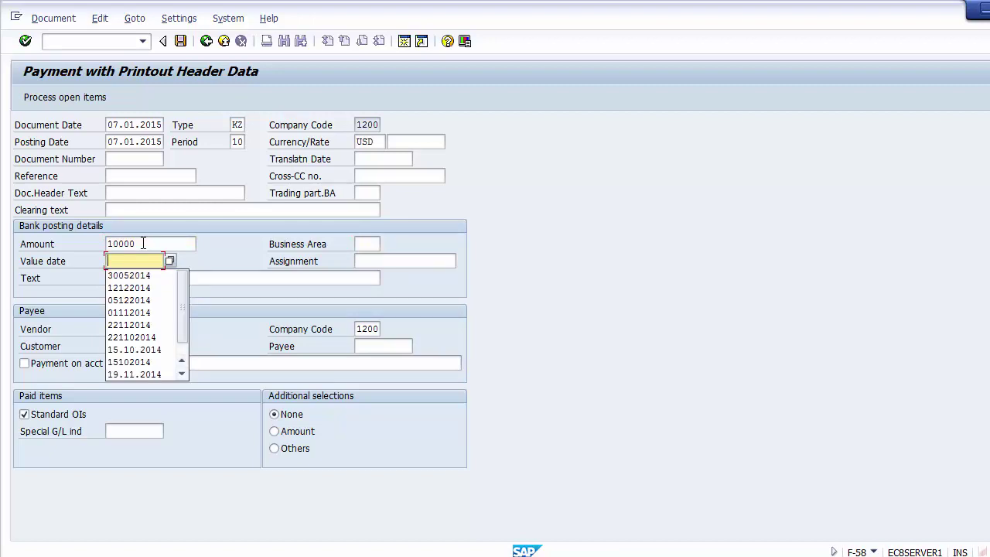
pyautogui.write('24122014')
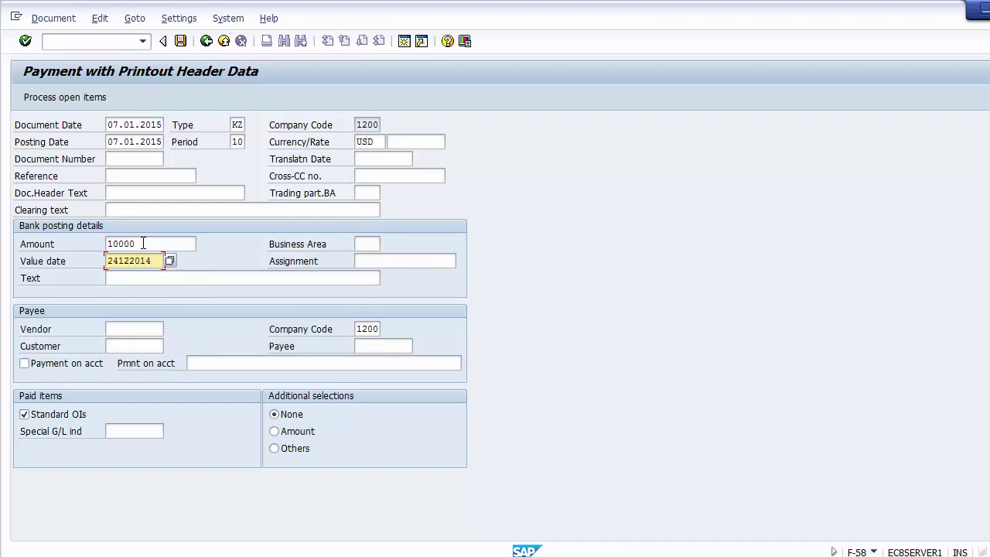
pyautogui.press('Tab')
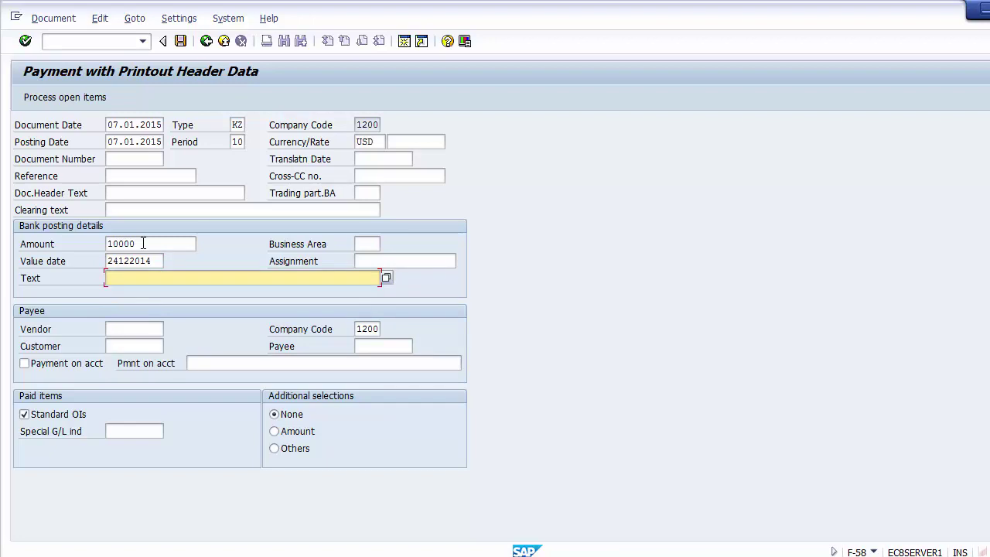
pyautogui.press('Tab')
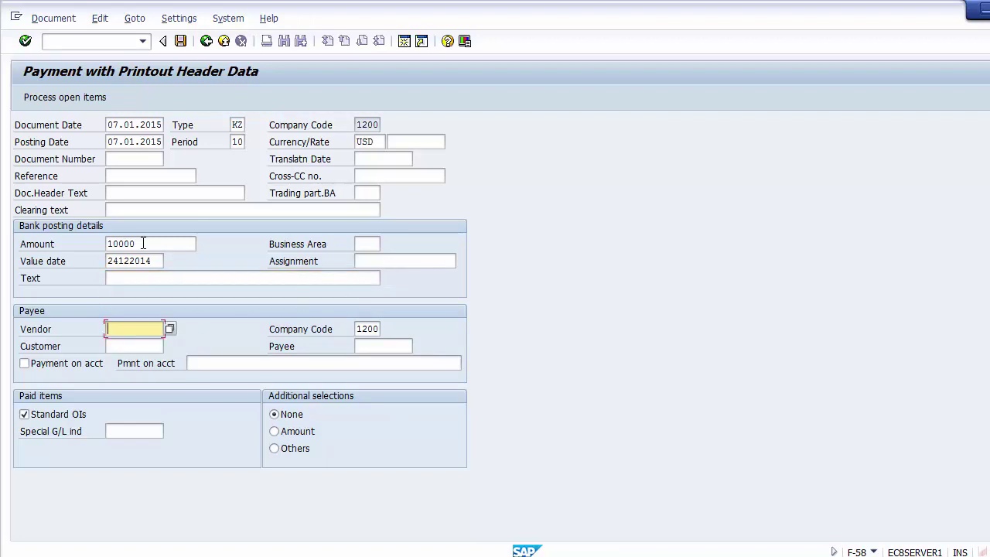
# Choose vendor TCS from the history list and process its open items
pyautogui.write('4')
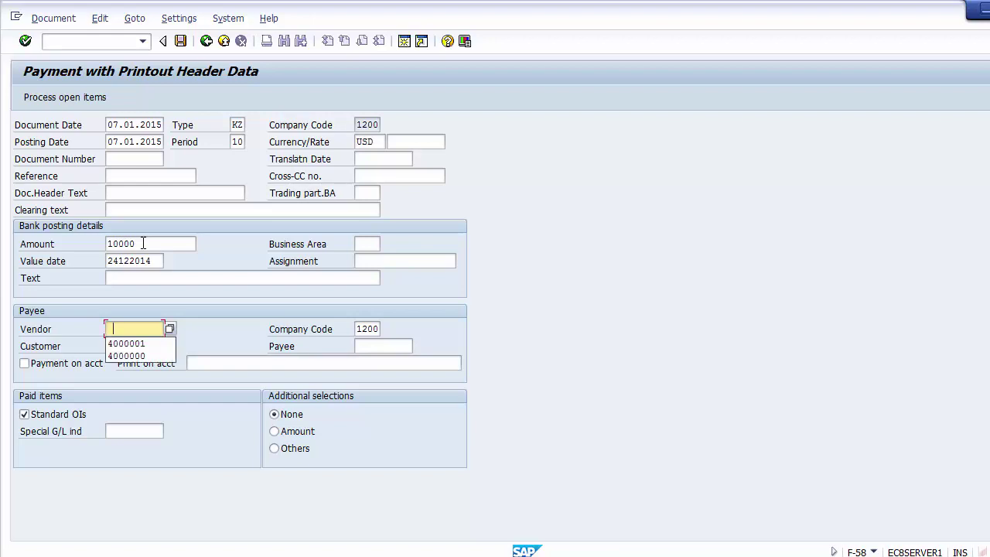
pyautogui.press('Down')
pyautogui.press('Down')
pyautogui.press('Return')
pyautogui.press('Tab')
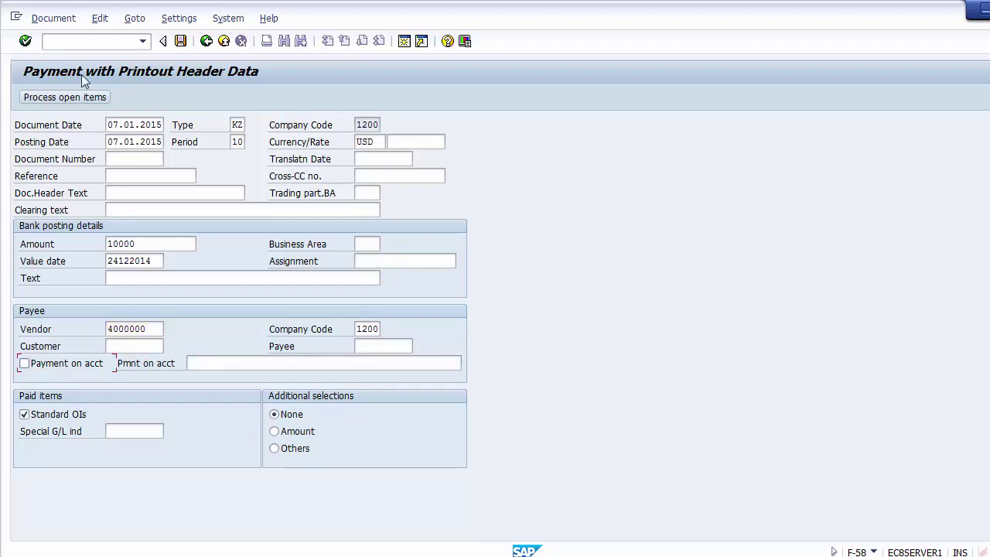
pyautogui.click(85, 99)
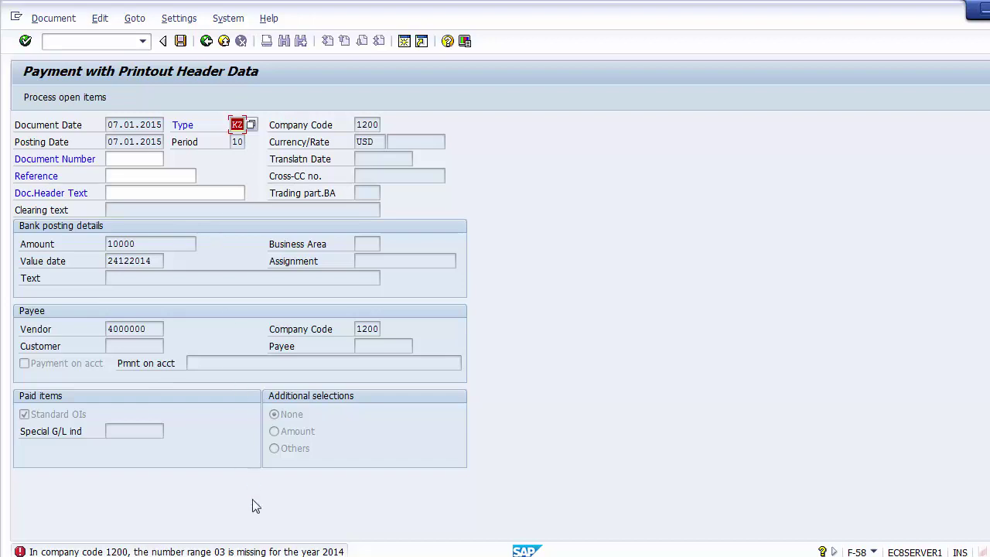
# Retry the payment processing after the number range error, then leave the payment screen for the main menu
pyautogui.press('Return')
pyautogui.click(112, 41)
pyautogui.write('/o')
pyautogui.press('BackSpace')
pyautogui.press('BackSpace')
pyautogui.write('/0fbn1')
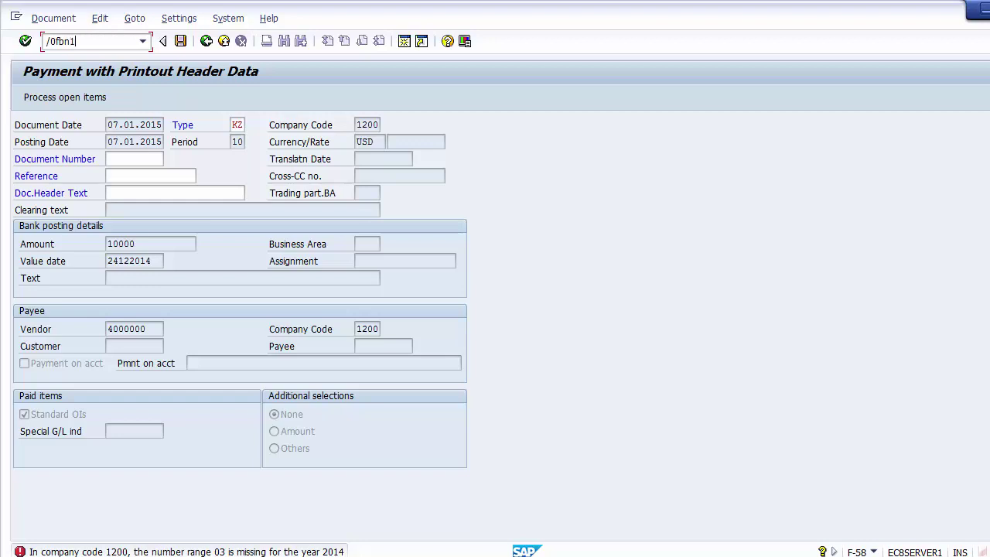
pyautogui.press('Return')
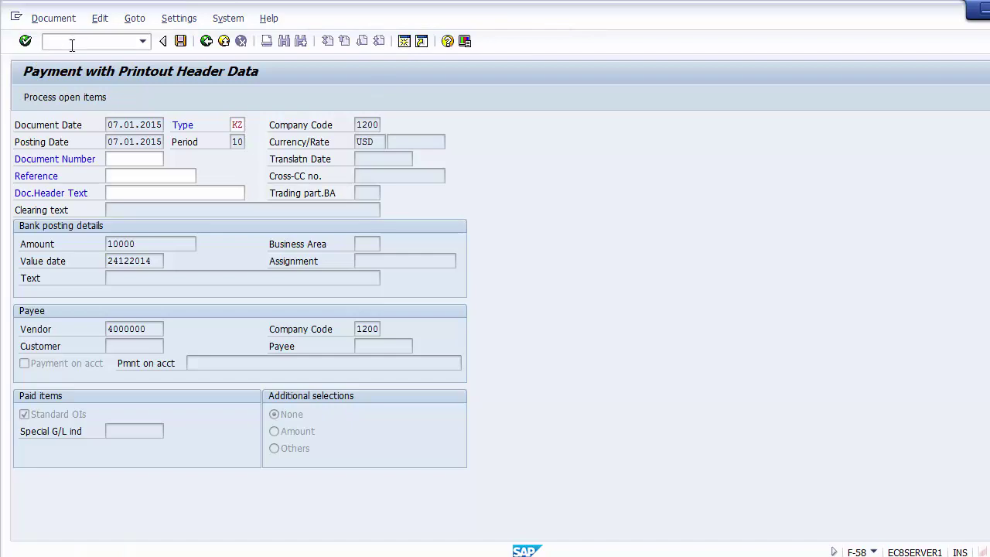
pyautogui.press('F3')
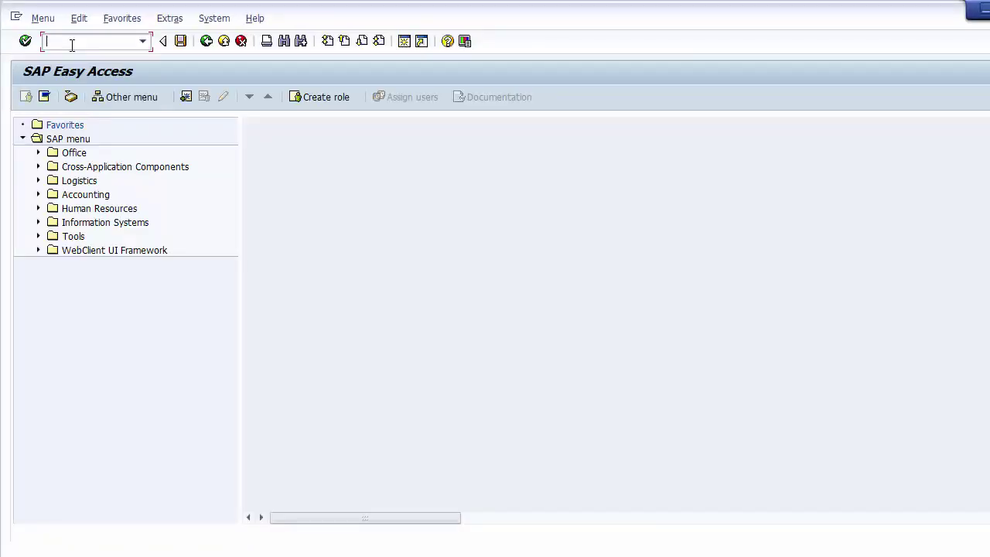
# Display the accounting document number range intervals for company code 1200 in FBN1
pyautogui.write('fbn1')
pyautogui.press('Return')
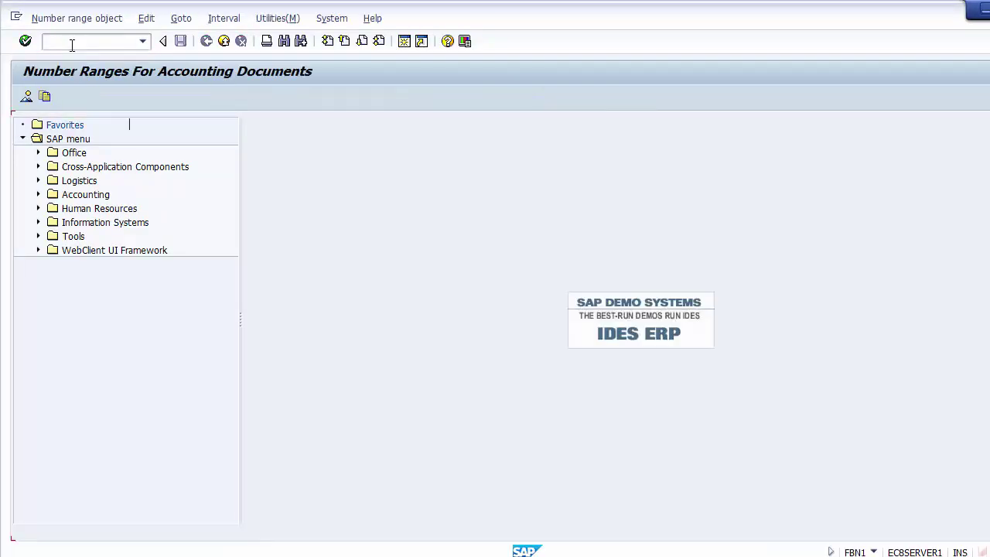
pyautogui.write('1200')
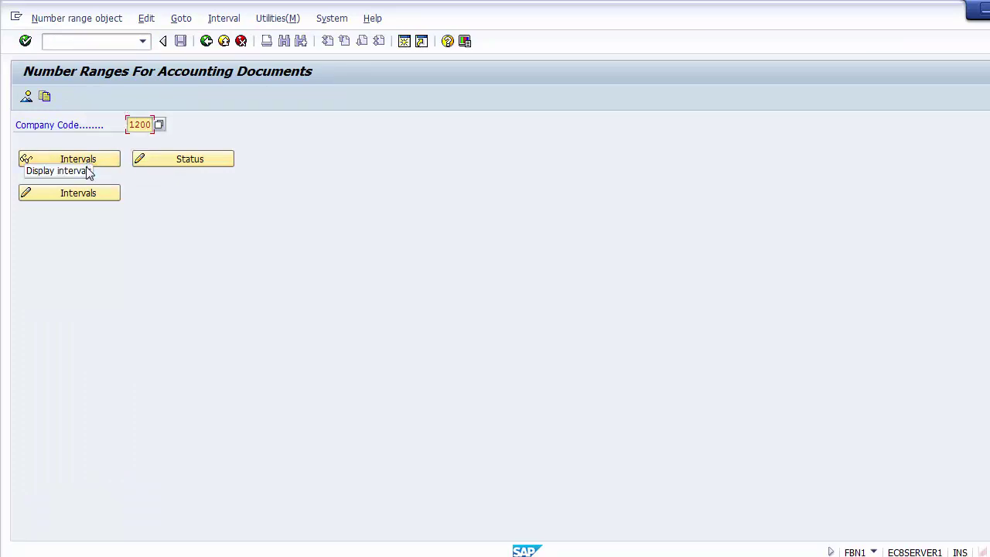
pyautogui.click(63, 161)
pyautogui.click(72, 43)
pyautogui.write('/')
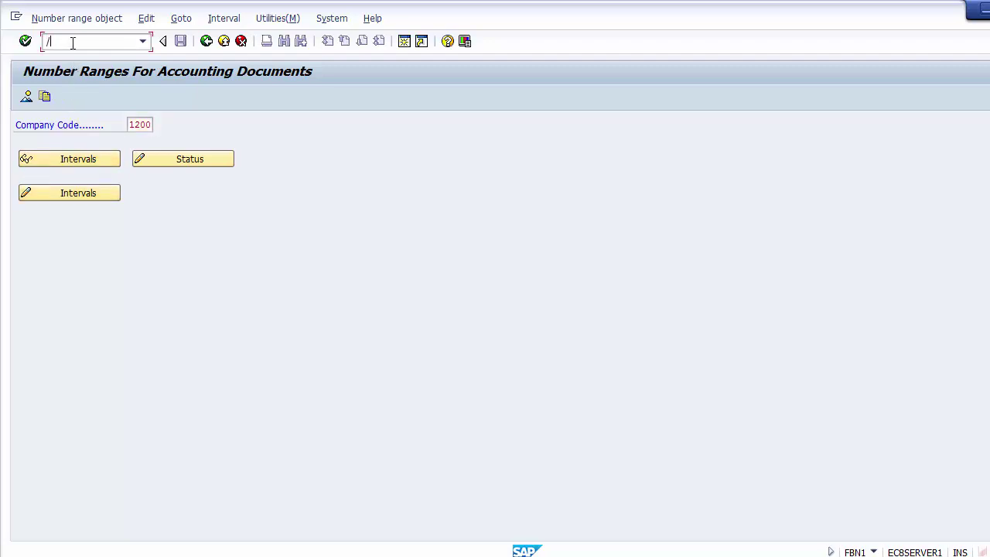
pyautogui.write('noba7')
# In OBA7, change document type KZ's number range from 03 to 18 and save it to the customizing request
pyautogui.press('Return')
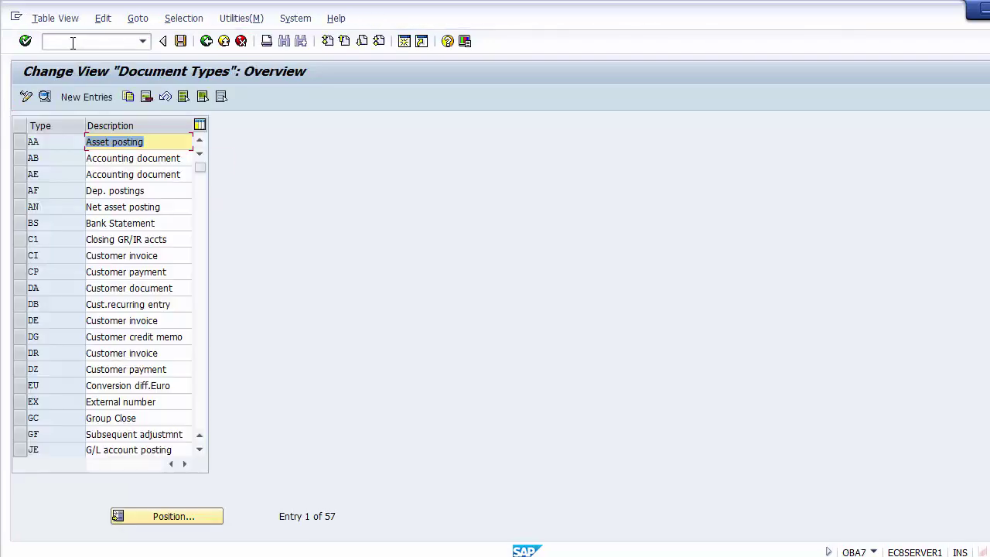
pyautogui.press('pagedown')
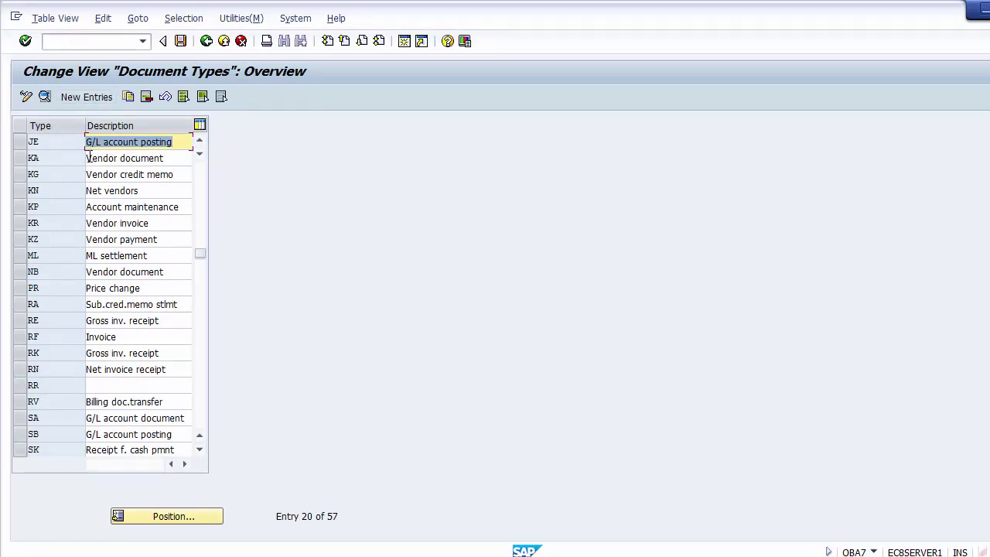
pyautogui.doubleClick(74, 241)
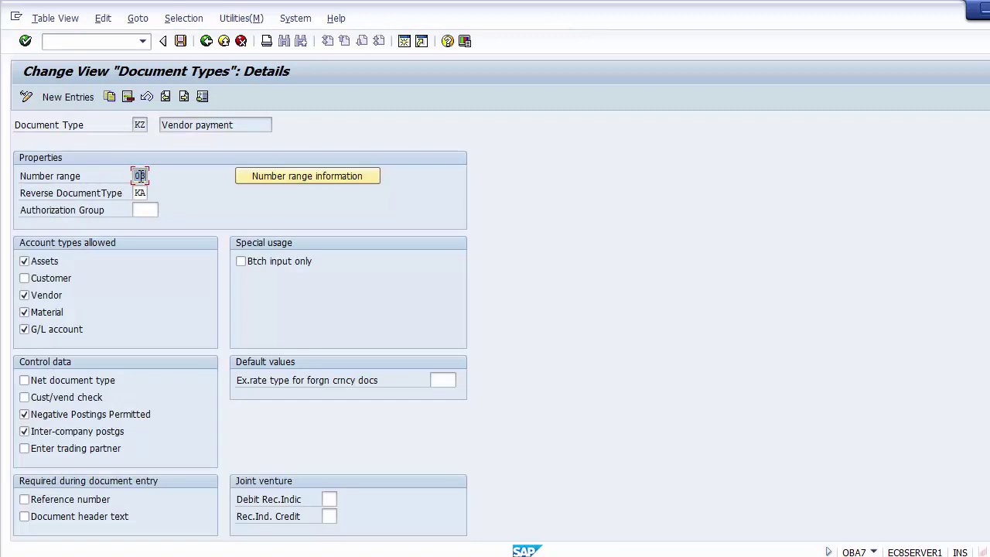
pyautogui.press('F4')
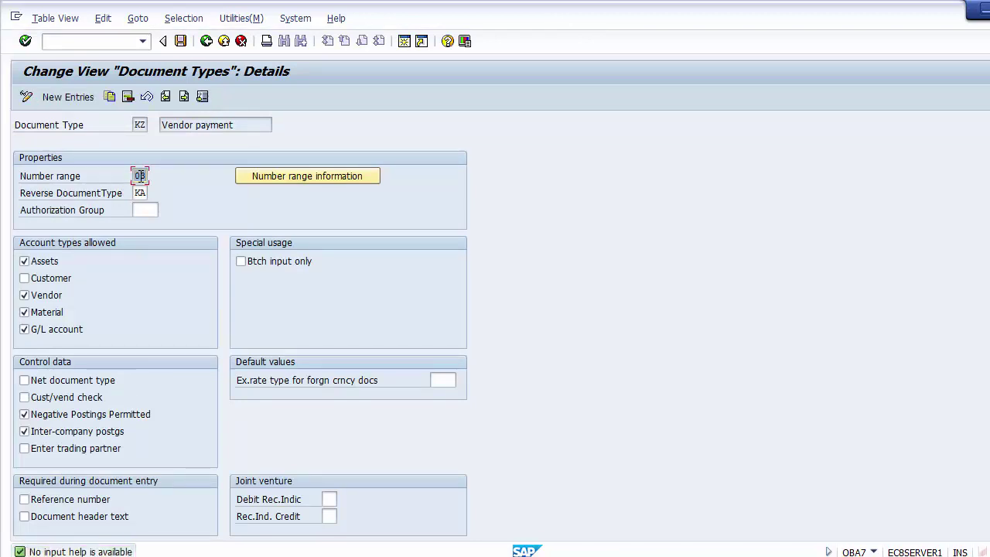
pyautogui.press('Delete')
pyautogui.write('18')
pyautogui.press('Return')
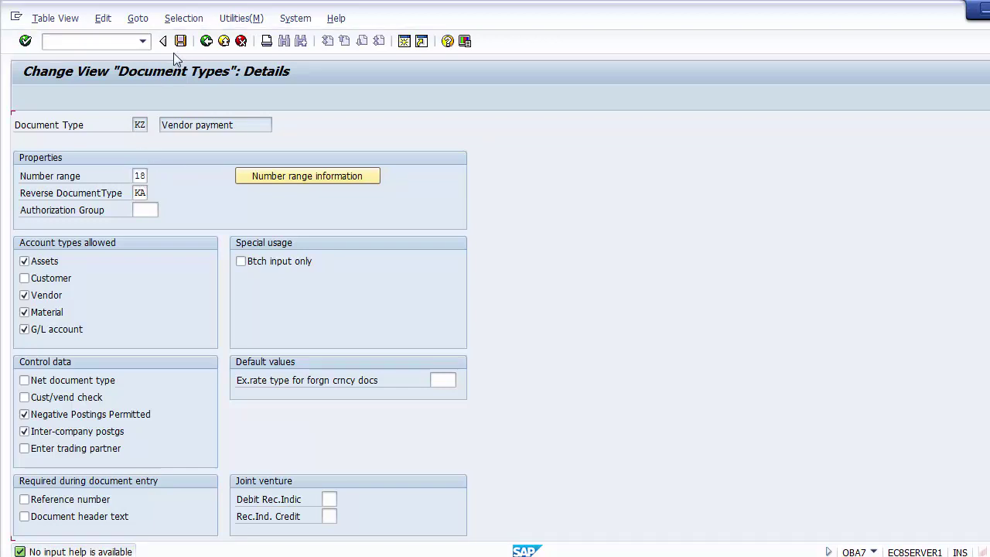
pyautogui.click(184, 40)
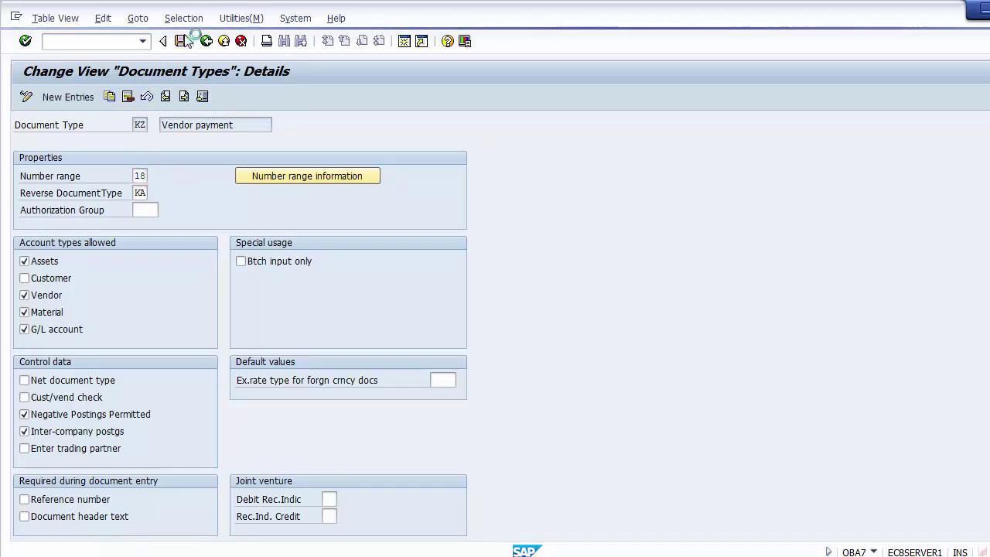
pyautogui.click(223, 41)
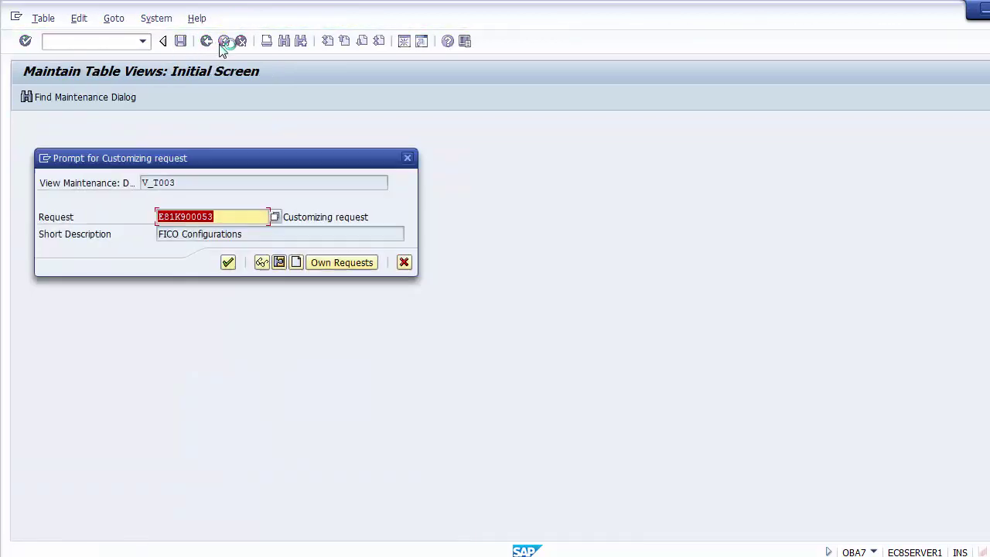
pyautogui.click(227, 262)
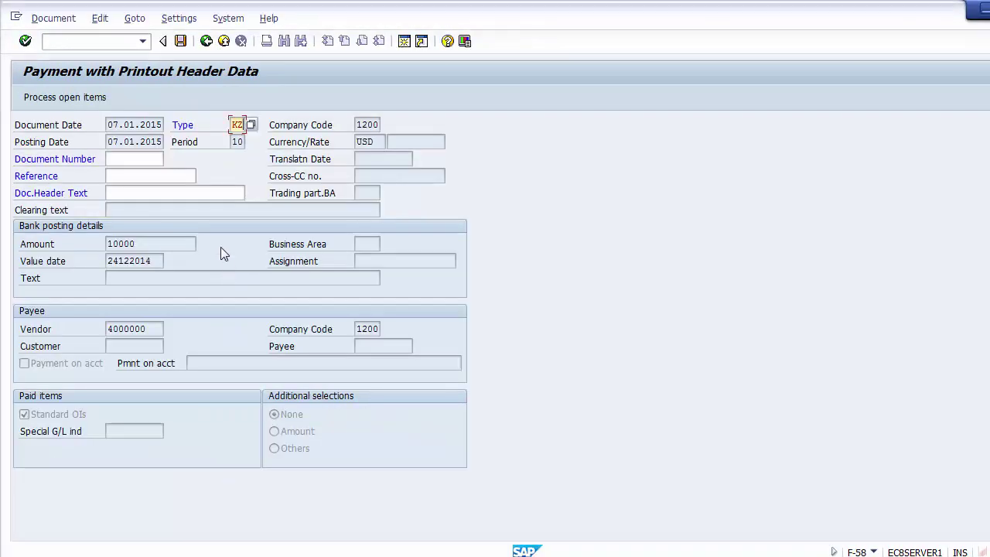
# Submit the payment header, then restart payment with printout via /nF-58
pyautogui.press('Return')
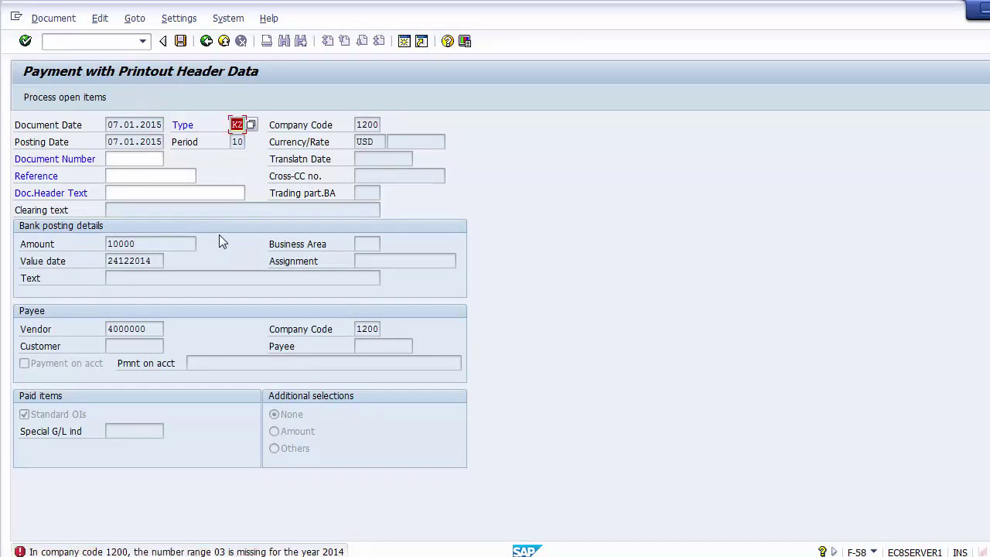
pyautogui.click(85, 41)
pyautogui.write('/nf-58')
pyautogui.press('Return')
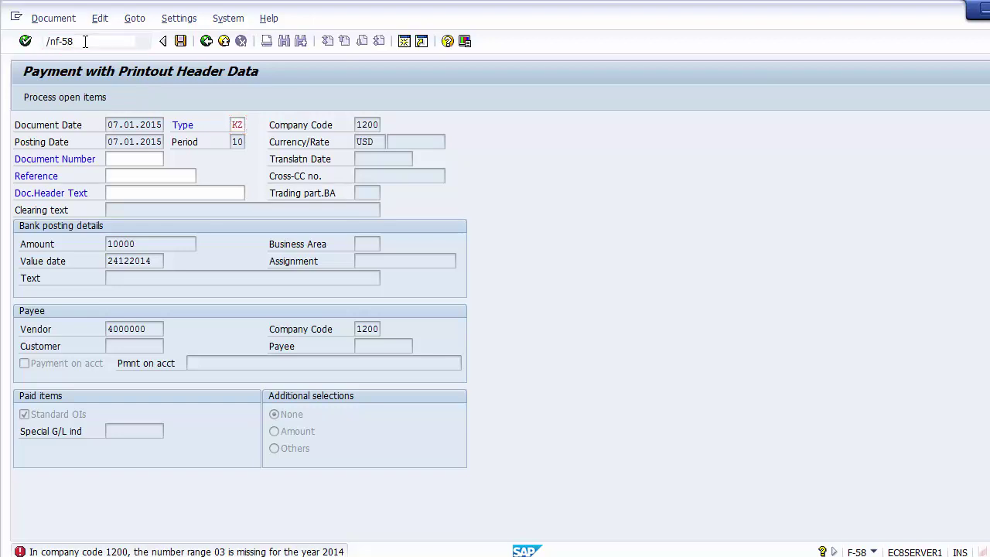
# Enter 10000 as the payment amount from the previously used amounts
pyautogui.press('BackSpace')
pyautogui.press('Down')
pyautogui.press('Down')
pyautogui.press('Down')
pyautogui.press('Down')
pyautogui.press('Down')
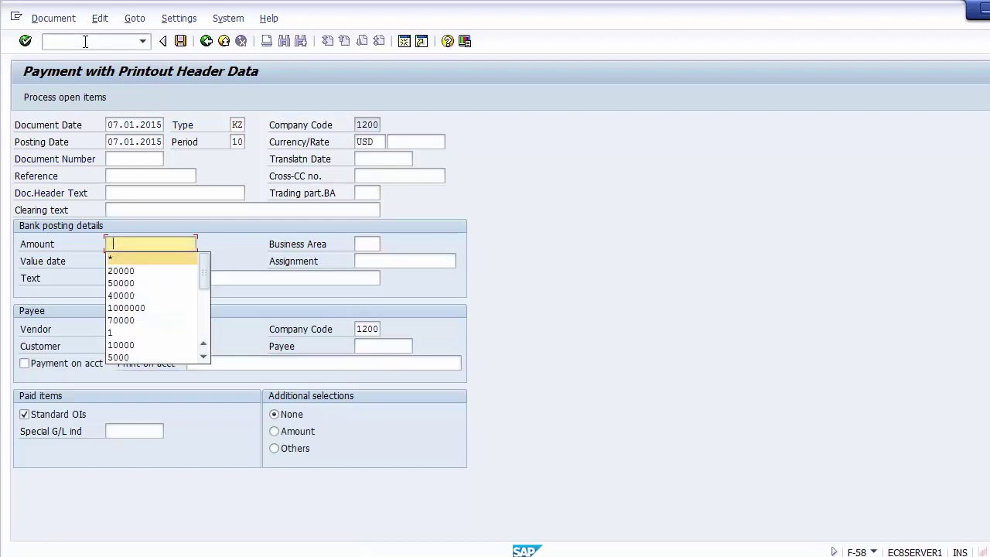
pyautogui.press('Up')
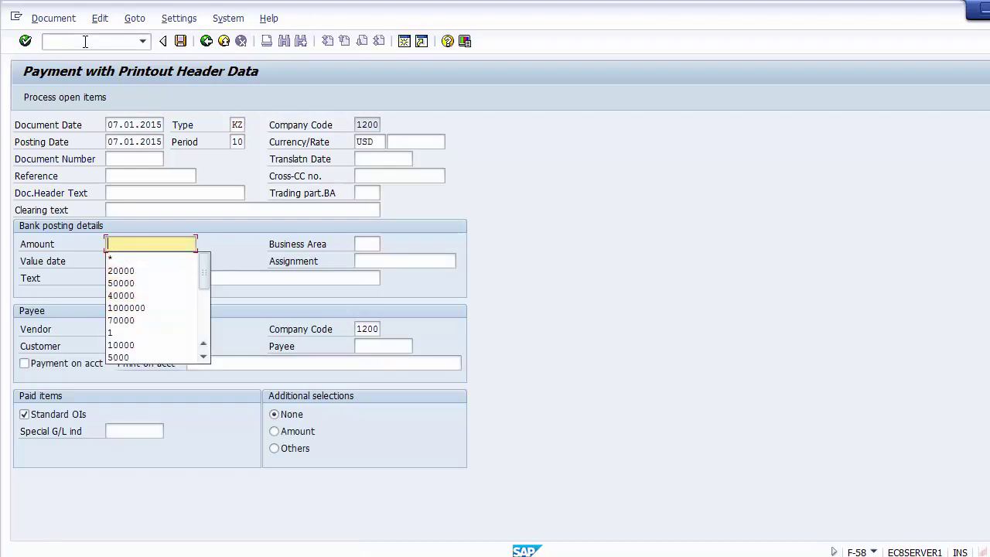
pyautogui.write('100')
pyautogui.press('Down')
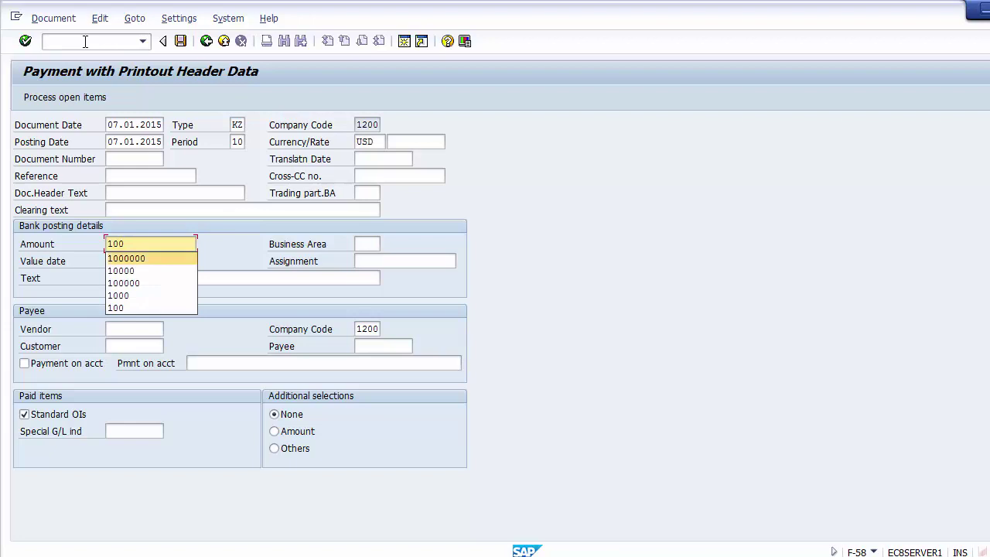
pyautogui.press('Down')
pyautogui.press('Return')
pyautogui.press('Tab')
pyautogui.press('Tab')
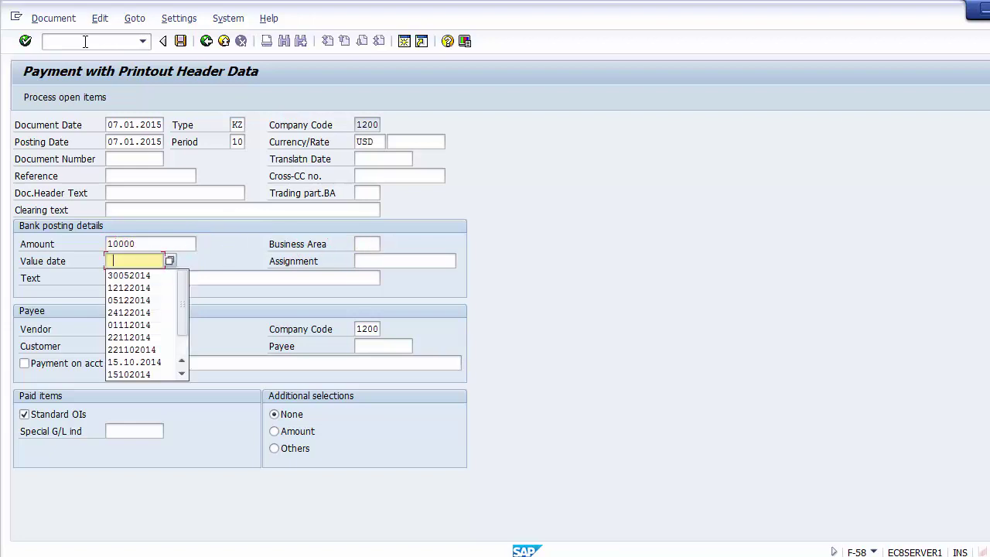
# Set the value date to 24122014
pyautogui.press('Down')
pyautogui.press('Down')
pyautogui.press('Return')
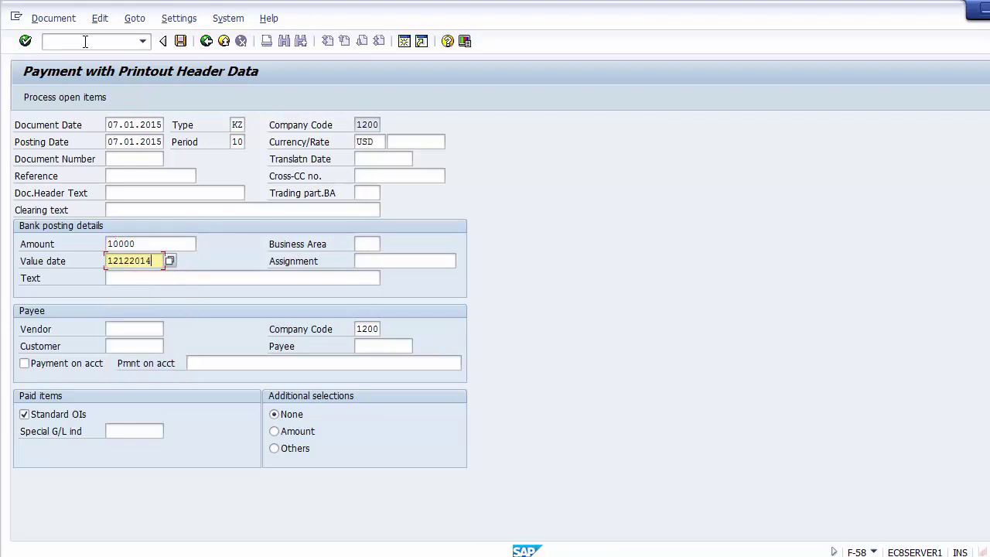
pyautogui.write('2')
pyautogui.press('Delete')
pyautogui.press('Delete')
pyautogui.write('4')
# Fill in the vendor from past entries and proceed to its open items
pyautogui.press('Tab')
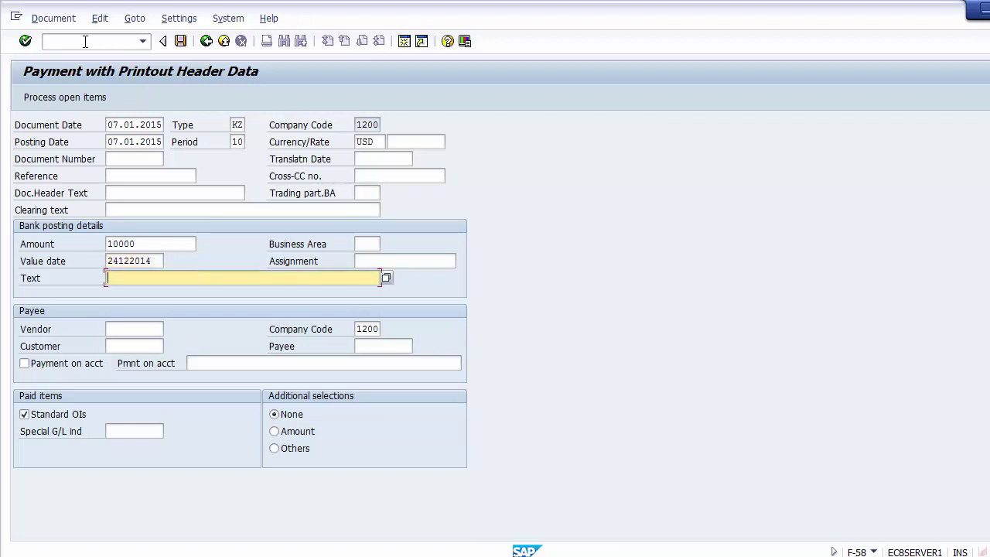
pyautogui.press('Tab')
pyautogui.hotkey('shift', 'Tab')
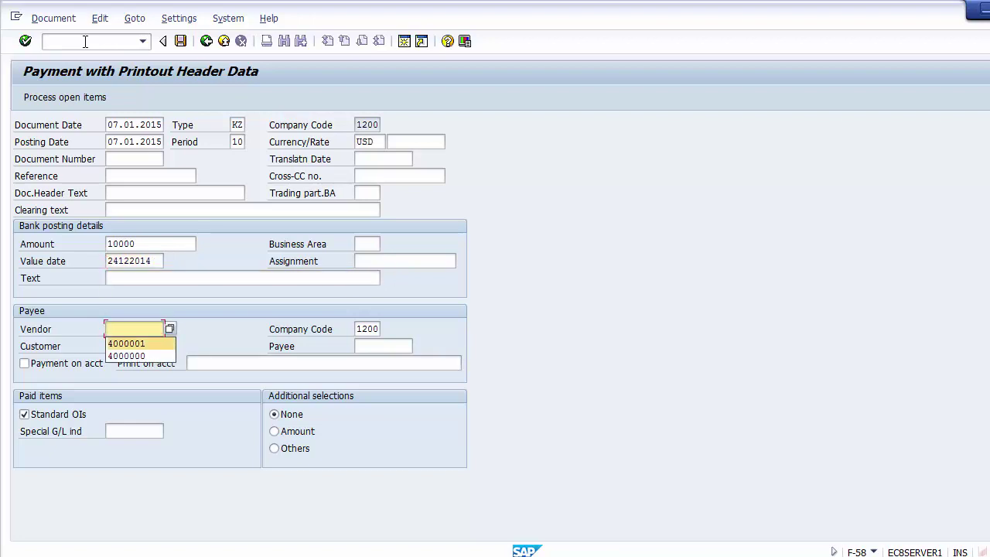
pyautogui.press('Down')
pyautogui.press('Return')
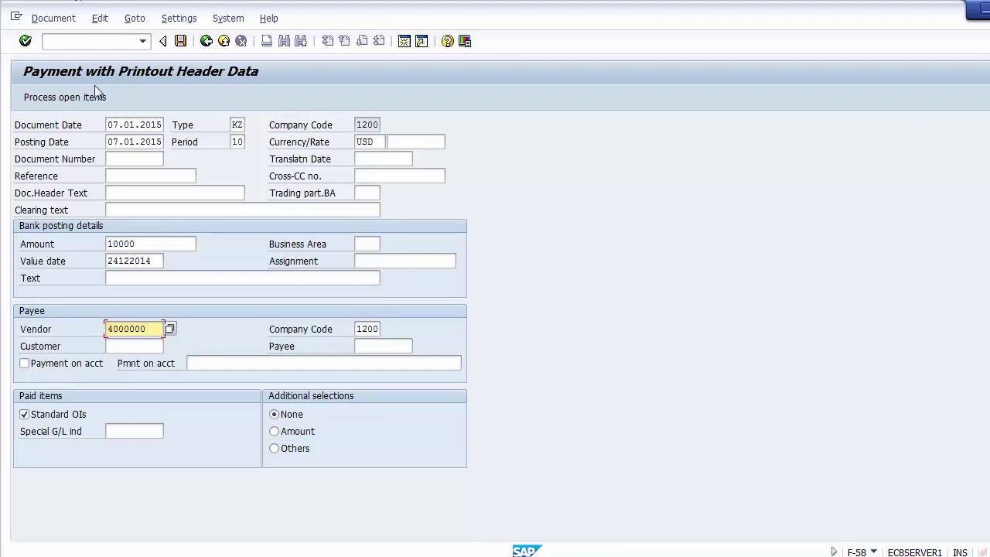
pyautogui.click(75, 101)
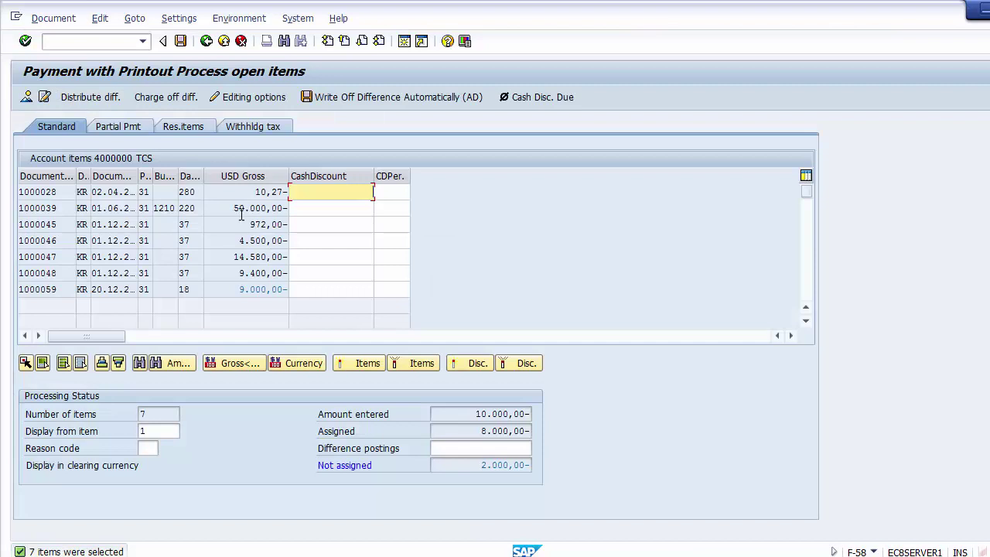
# Deactivate and then reactivate the 9.000,00 open item
pyautogui.click(264, 291)
pyautogui.doubleClick(264, 291)
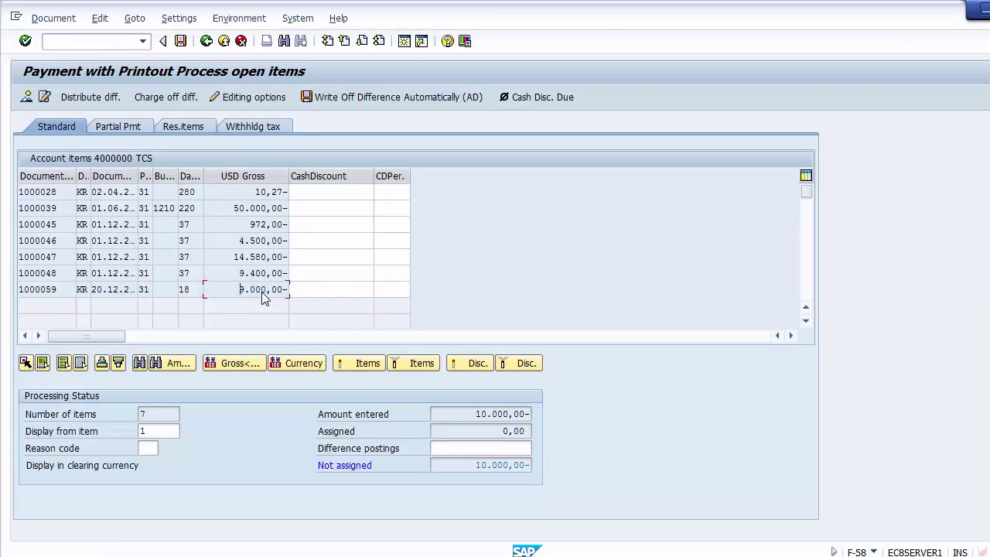
pyautogui.doubleClick(263, 291)
# Set the CITIBANK bank line amount to * so it equals the 8.000,00 assigned
pyautogui.click(28, 98)
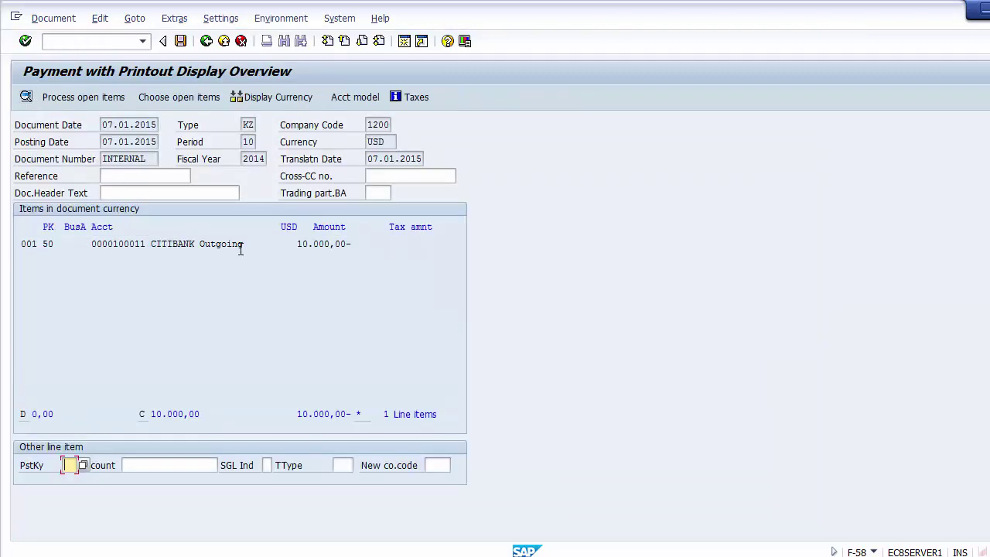
pyautogui.doubleClick(232, 246)
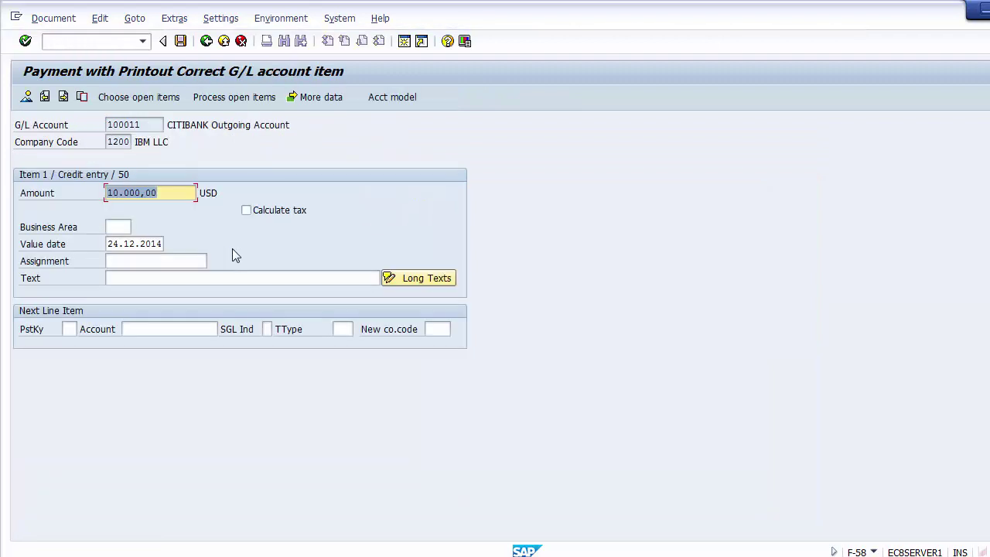
pyautogui.write('*')
pyautogui.press('Return')
pyautogui.click(218, 102)
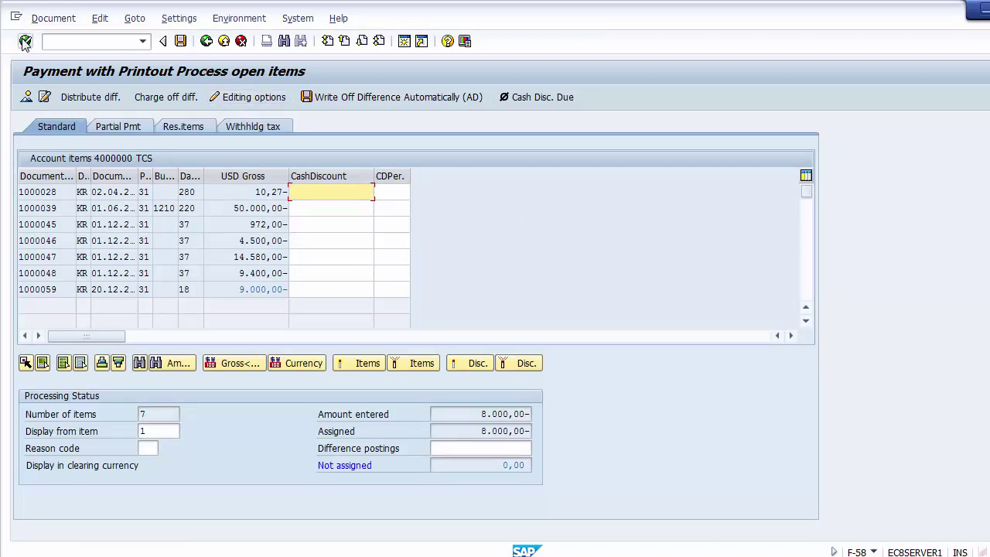
pyautogui.click(44, 23)
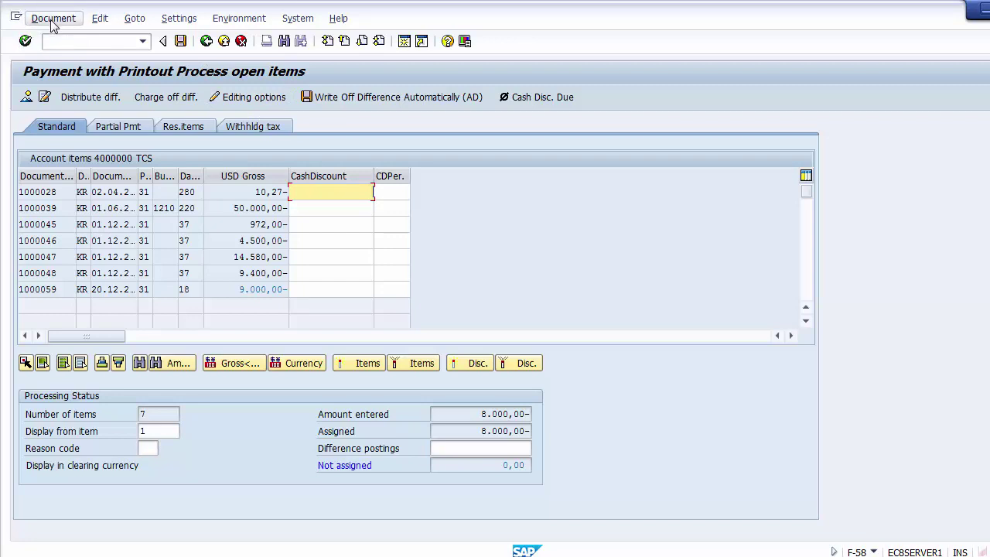
# Simulate and post the vendor payment, acknowledging document 1800010 in company code 1200
pyautogui.click(60, 54)
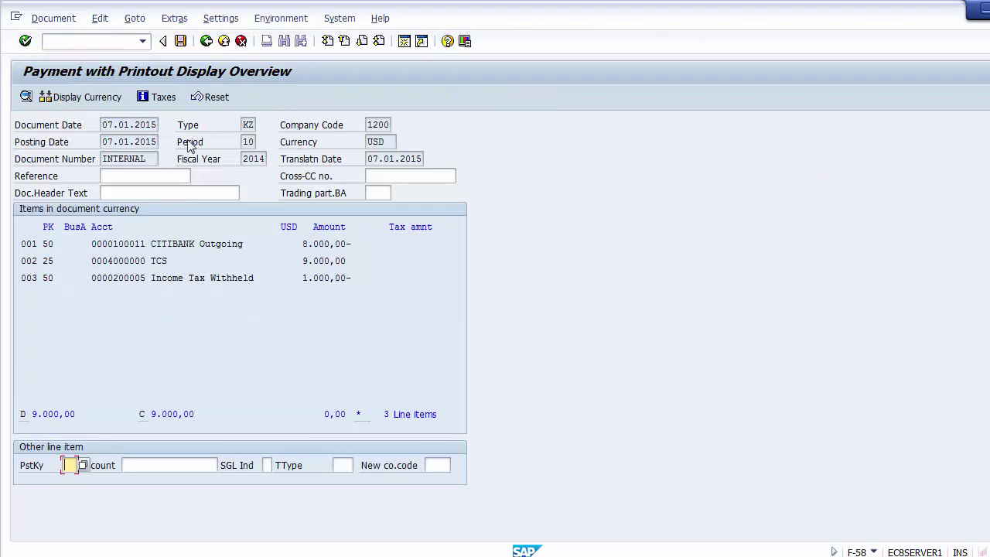
pyautogui.click(182, 43)
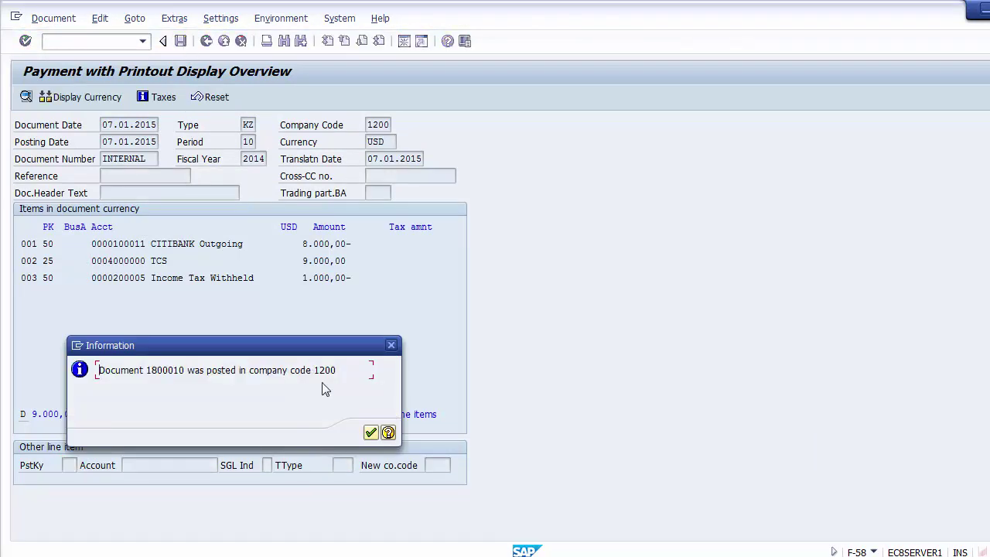
pyautogui.click(371, 433)
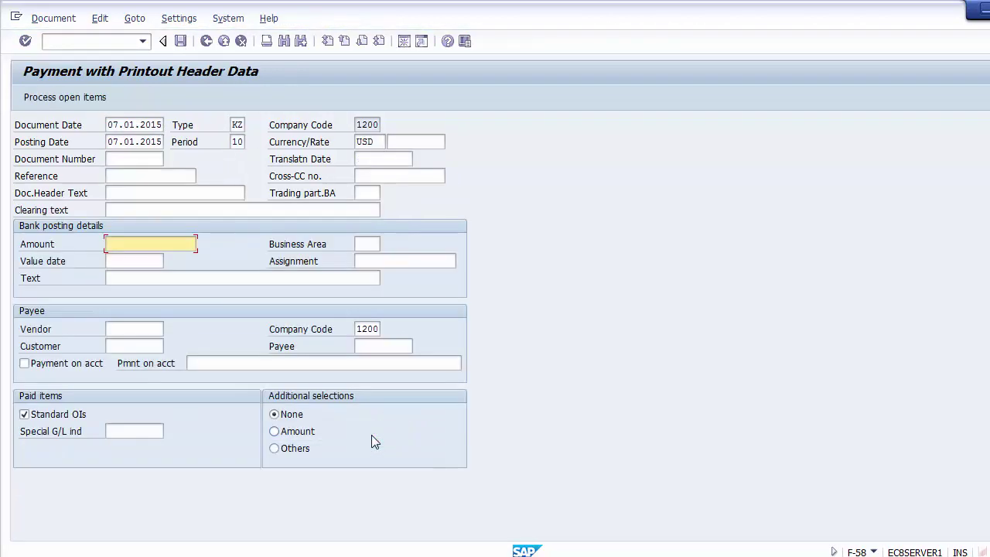
pyautogui.click(79, 24)
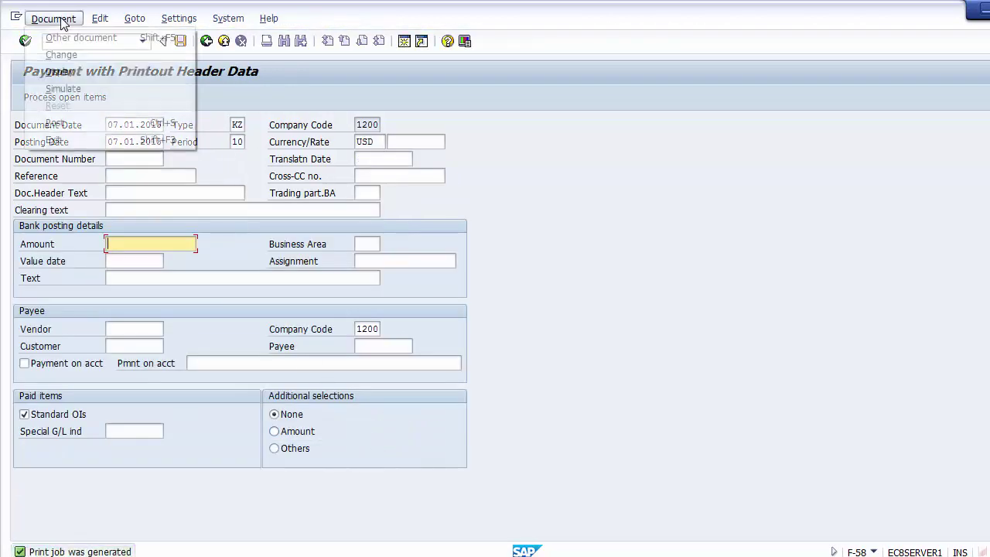
# Check cost center and profit center on document 1800010's CITIBANK, TCS and tax lines, then exit via /n
pyautogui.click(73, 69)
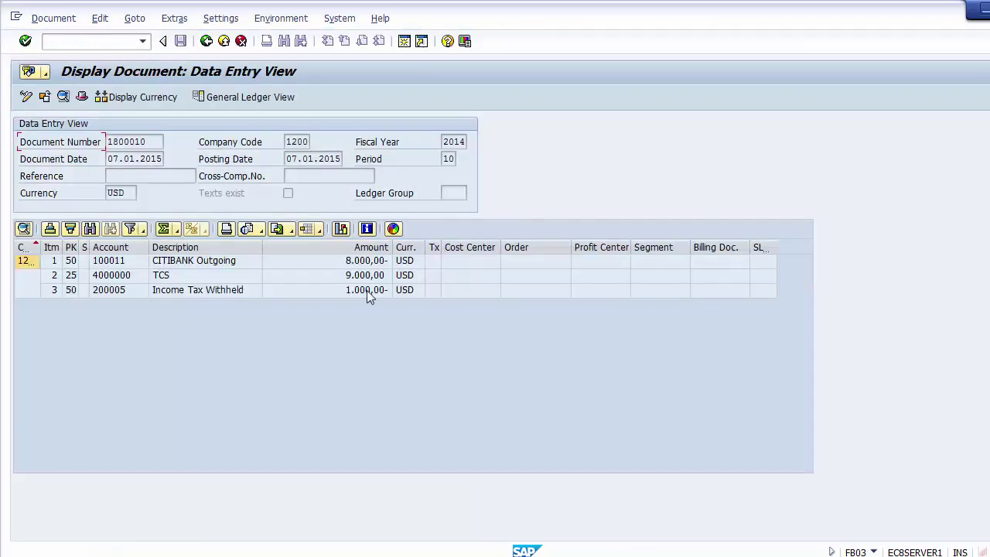
pyautogui.click(462, 273)
pyautogui.click(461, 259)
pyautogui.click(467, 289)
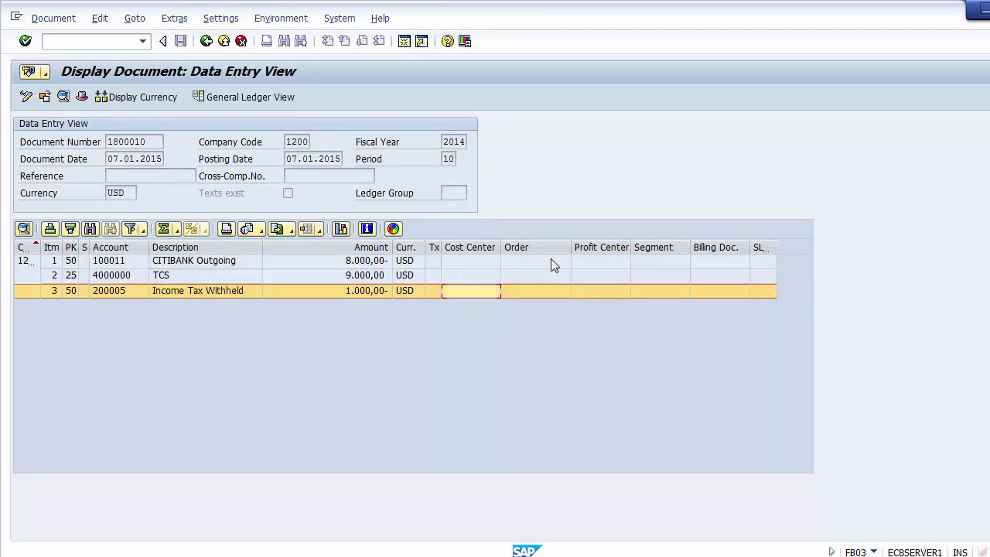
pyautogui.click(588, 275)
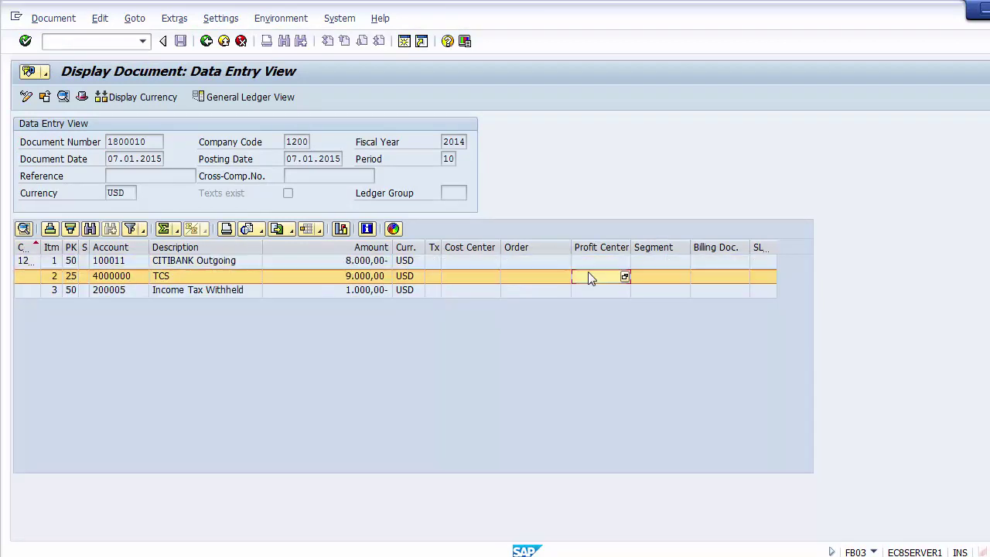
pyautogui.click(121, 43)
pyautogui.write('/n')
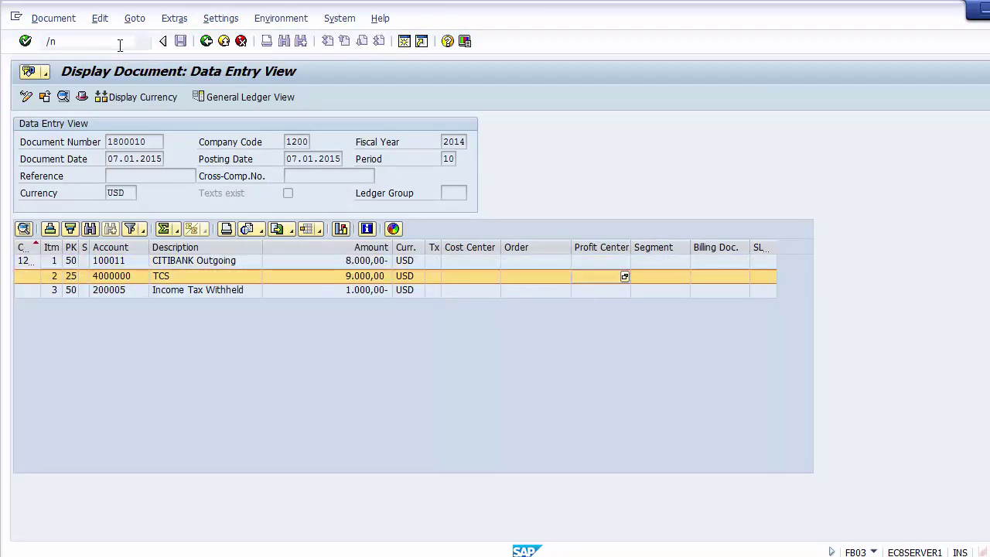
pyautogui.press('Return')
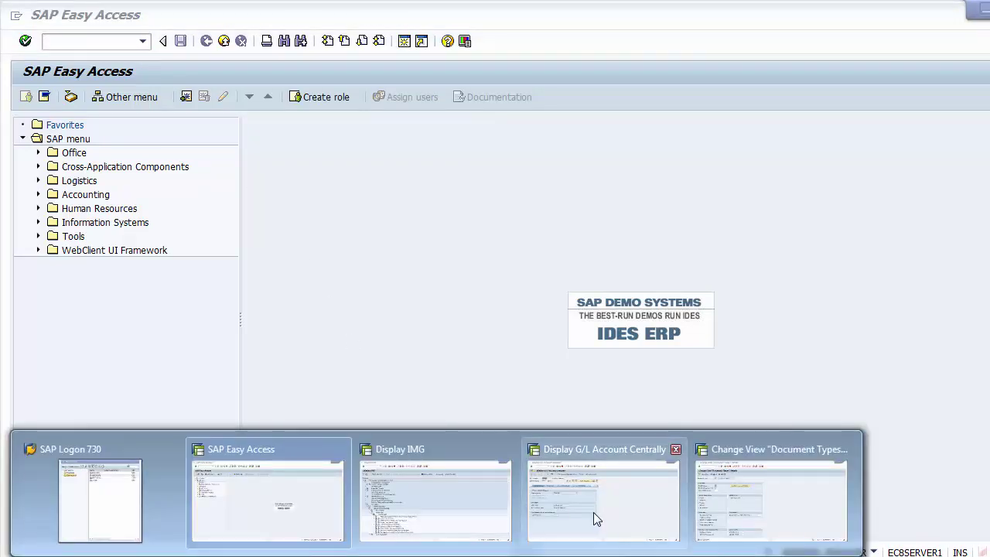
# Bring G/L account 400000 Purchase Account forward and view its Create/bank/interest settings
pyautogui.click(593, 512)
pyautogui.click(231, 178)
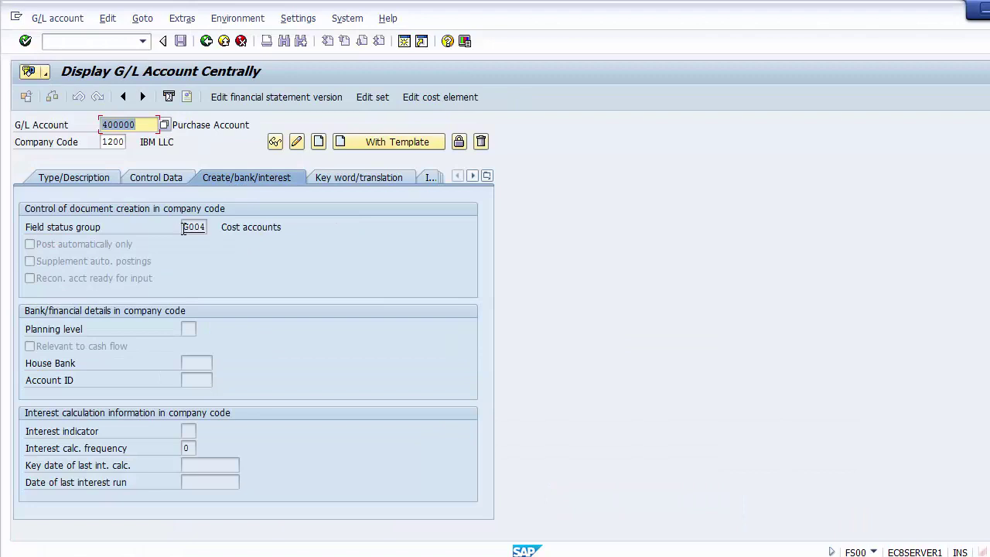
# Verify field status group G004 on account 400000, then go back to SAP Easy Access
pyautogui.click(192, 230)
pyautogui.doubleClick(191, 230)
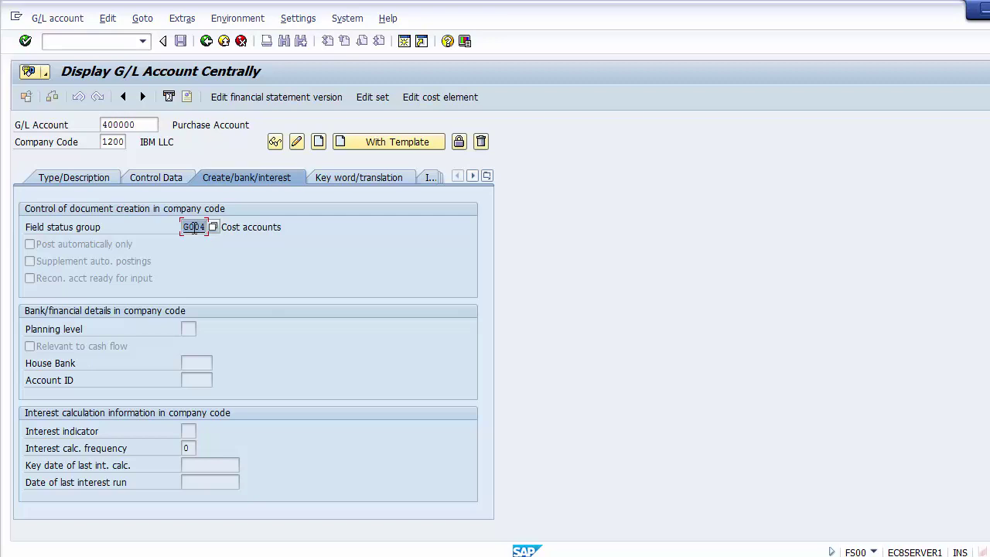
pyautogui.click(72, 46)
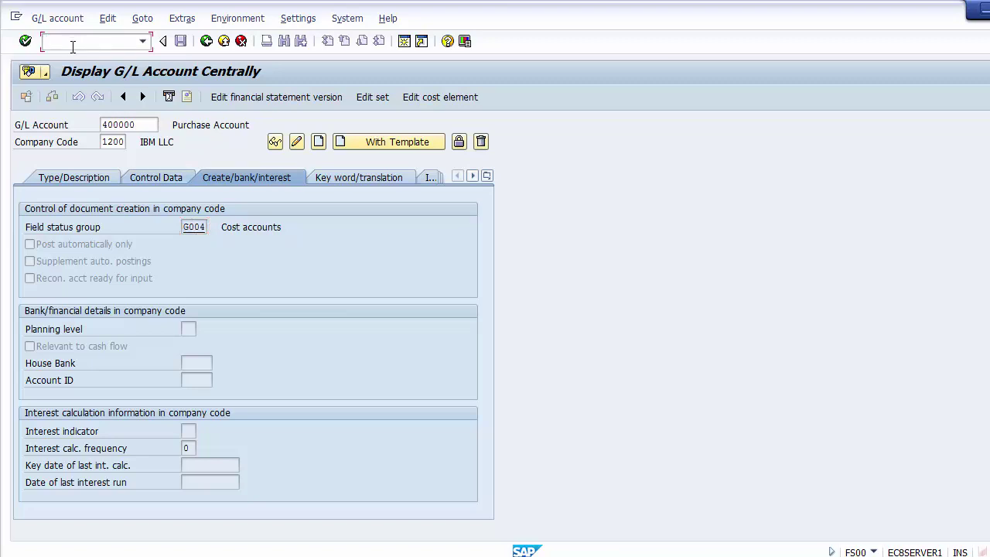
pyautogui.press('F3')
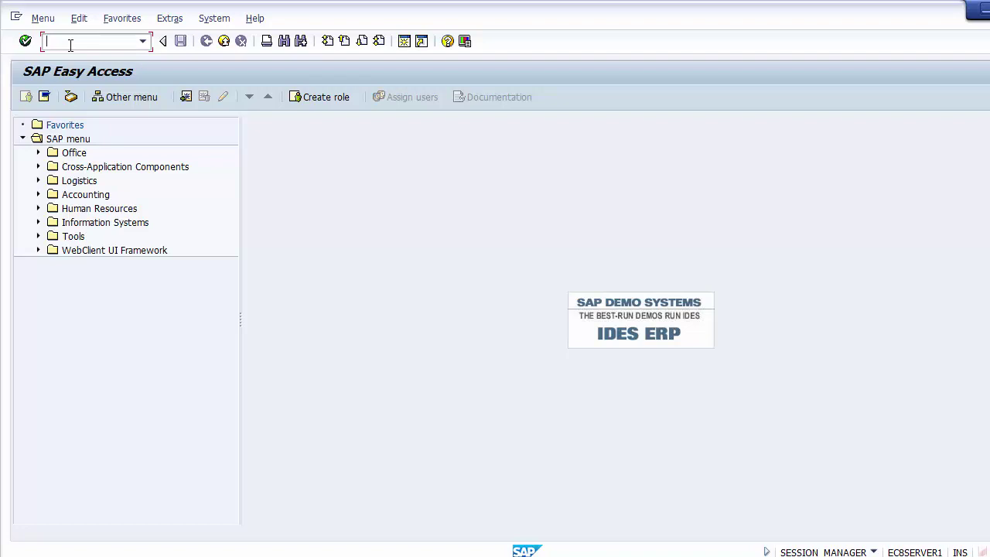
# Run OBC4 and open the field status groups of variant 1200
pyautogui.write('OBCS')
pyautogui.press('BackSpace')
pyautogui.write('4')
pyautogui.press('Return')
pyautogui.write('obc4')
pyautogui.press('Return')
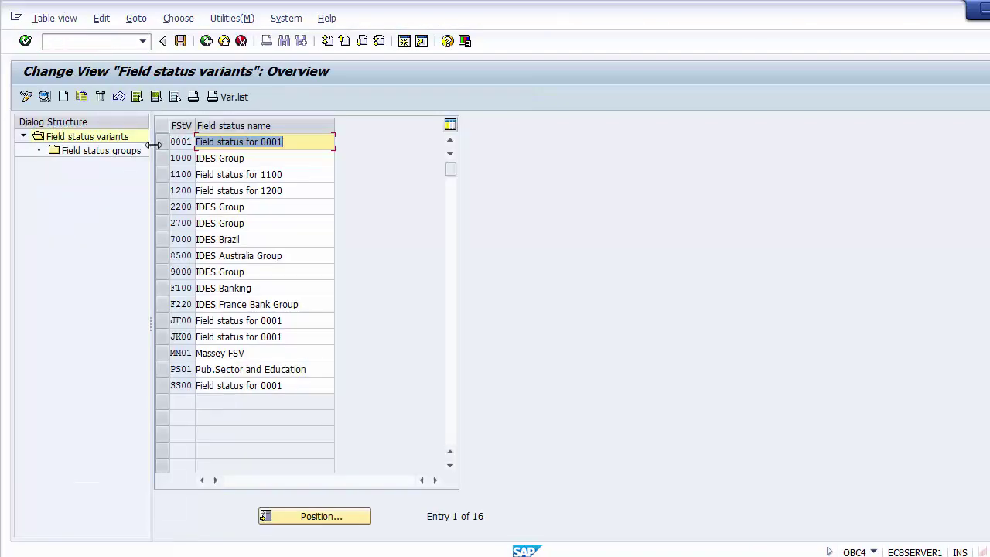
pyautogui.click(172, 191)
pyautogui.doubleClick(167, 192)
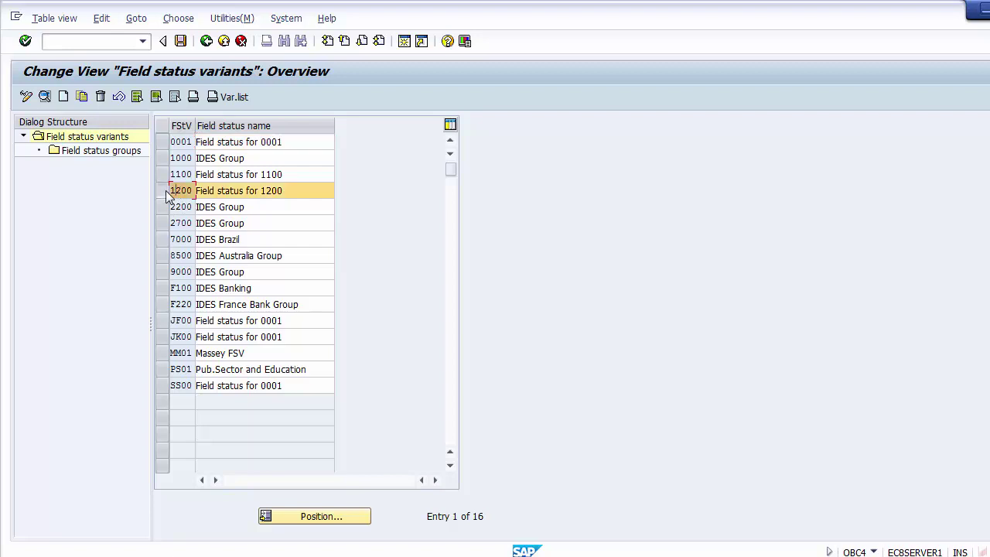
pyautogui.doubleClick(94, 151)
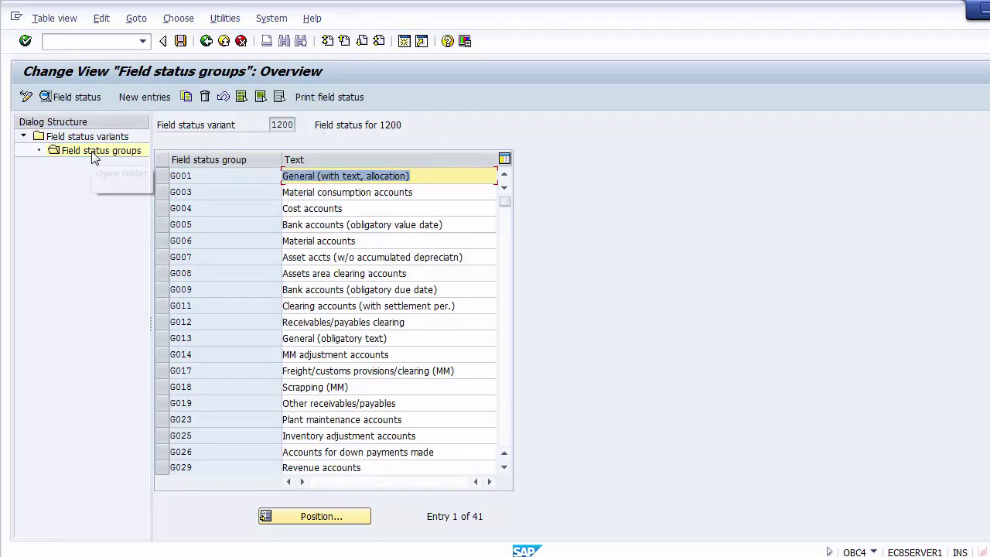
# Set Cost center to Req. Entry in G004's additional account assignments and save under the request
pyautogui.click(164, 208)
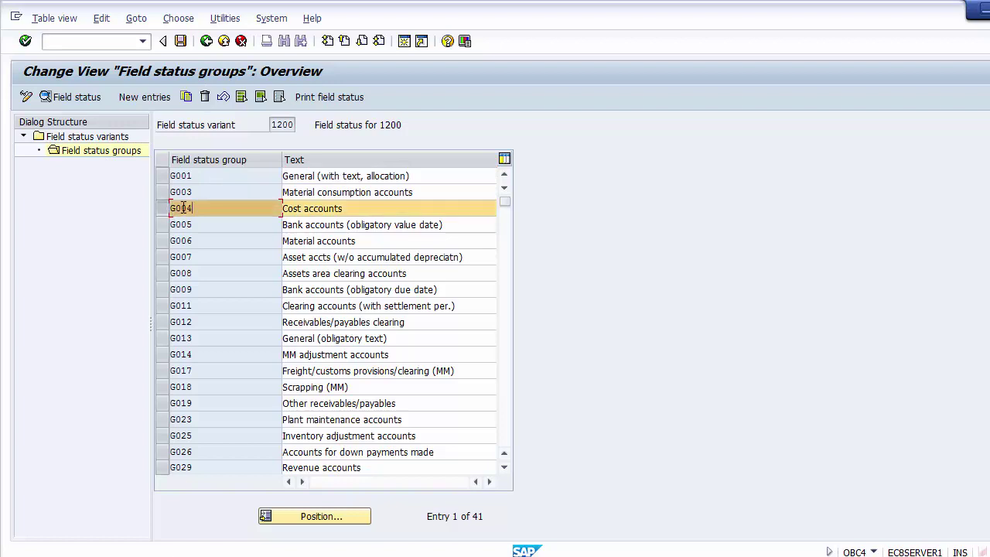
pyautogui.doubleClick(184, 209)
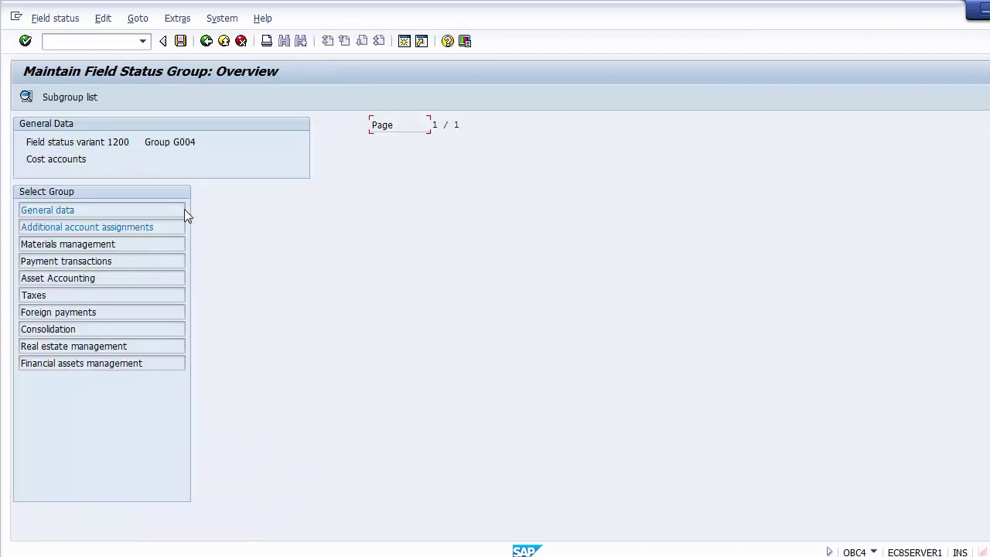
pyautogui.click(67, 227)
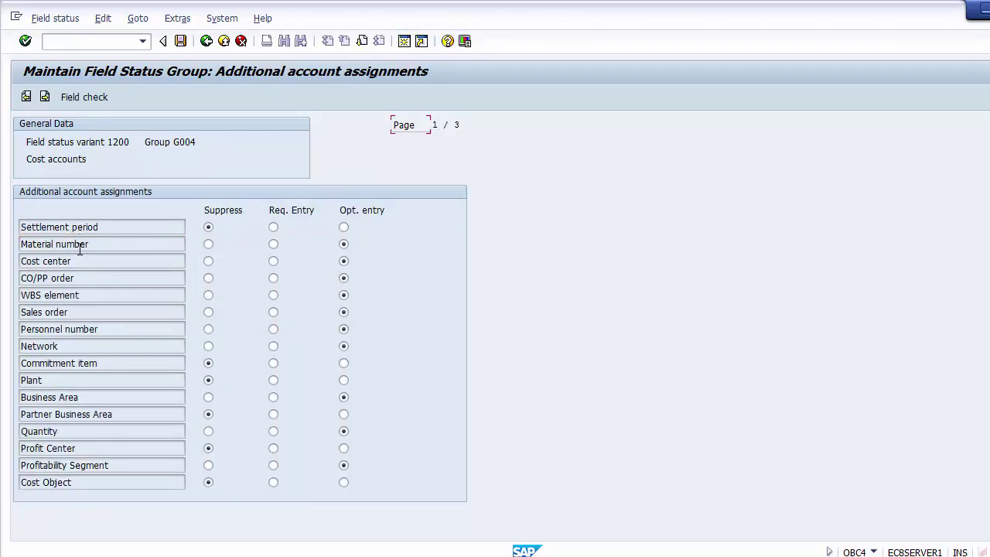
pyautogui.click(77, 264)
pyautogui.click(347, 262)
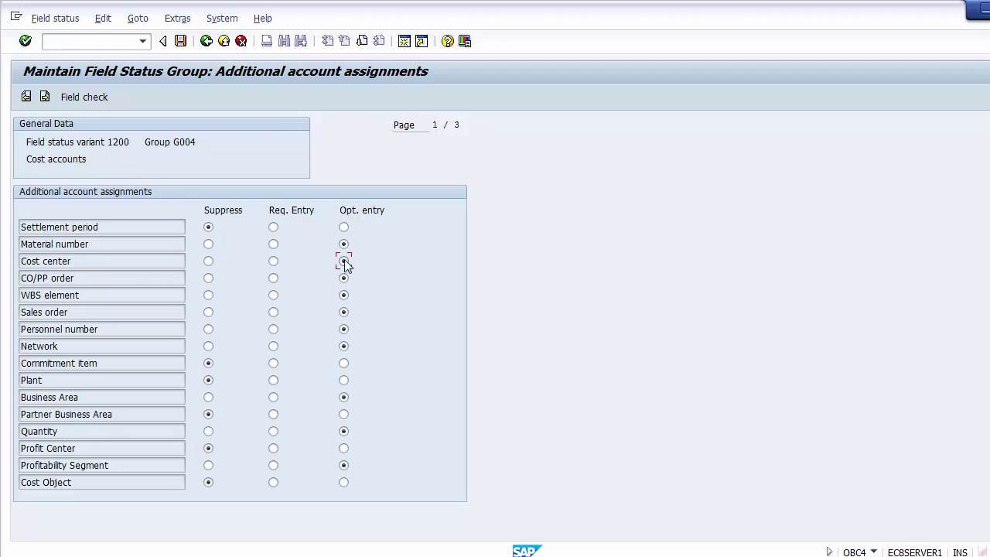
pyautogui.click(274, 262)
pyautogui.click(180, 41)
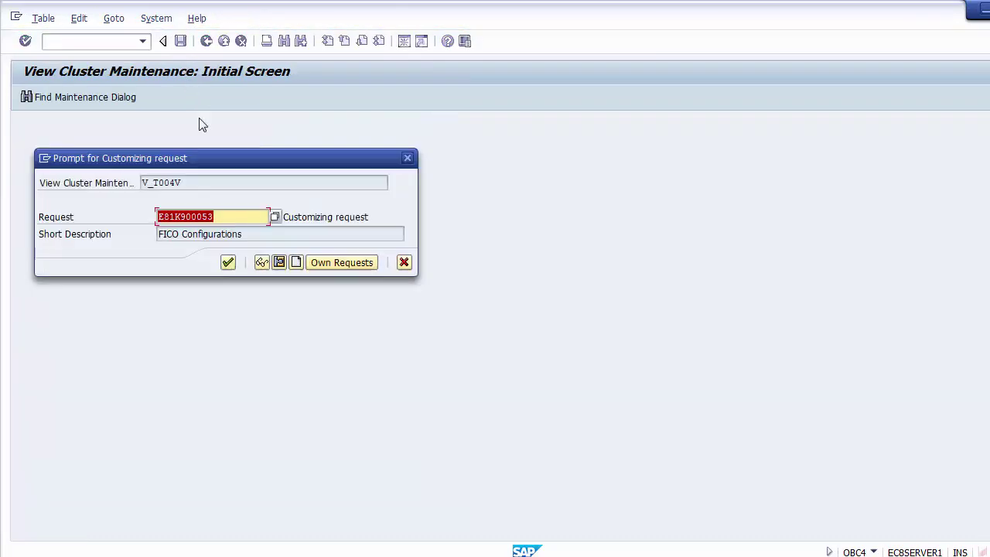
pyautogui.click(224, 263)
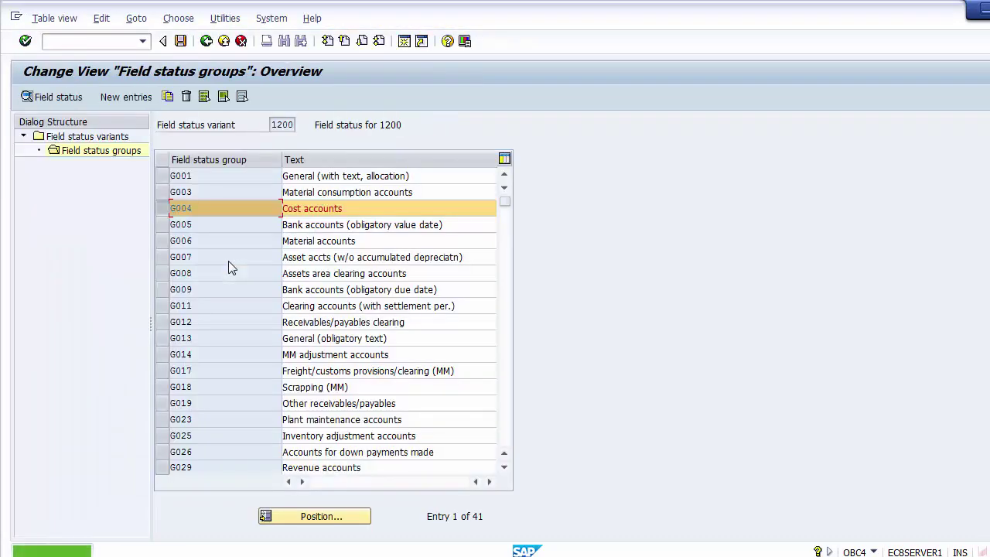
pyautogui.click(206, 41)
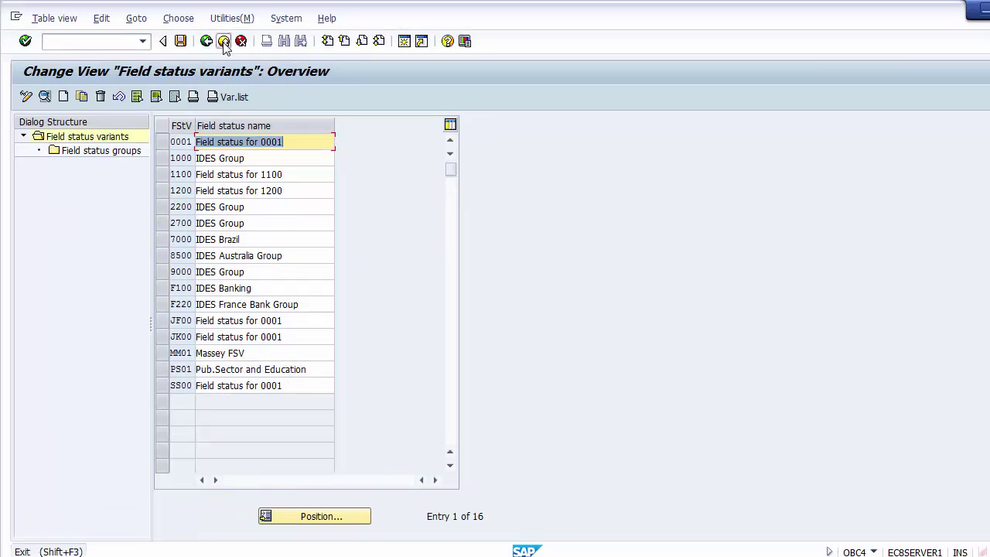
pyautogui.click(224, 41)
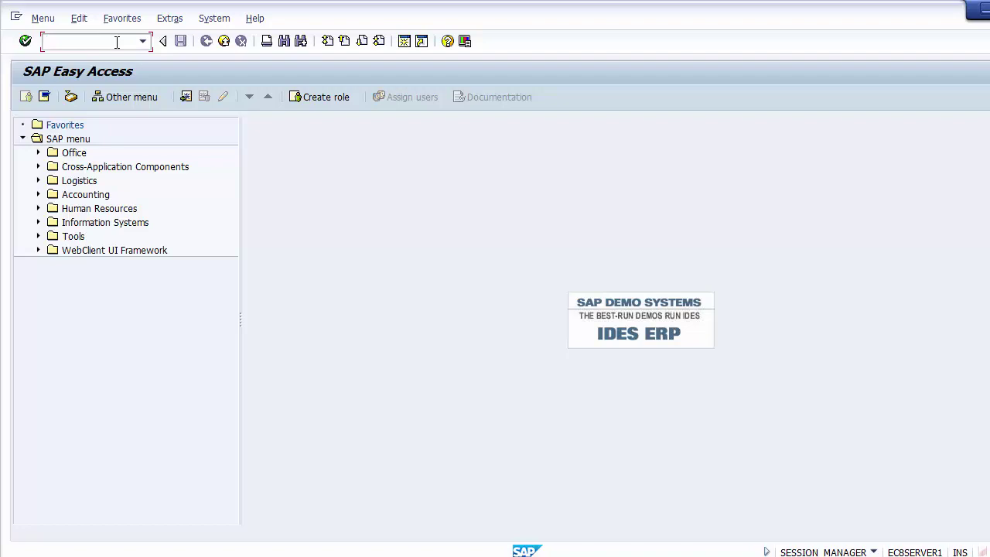
# Run OBC4 and open field status group G029 Revenue accounts of variant 1200
pyautogui.write('obc4')
pyautogui.press('Return')
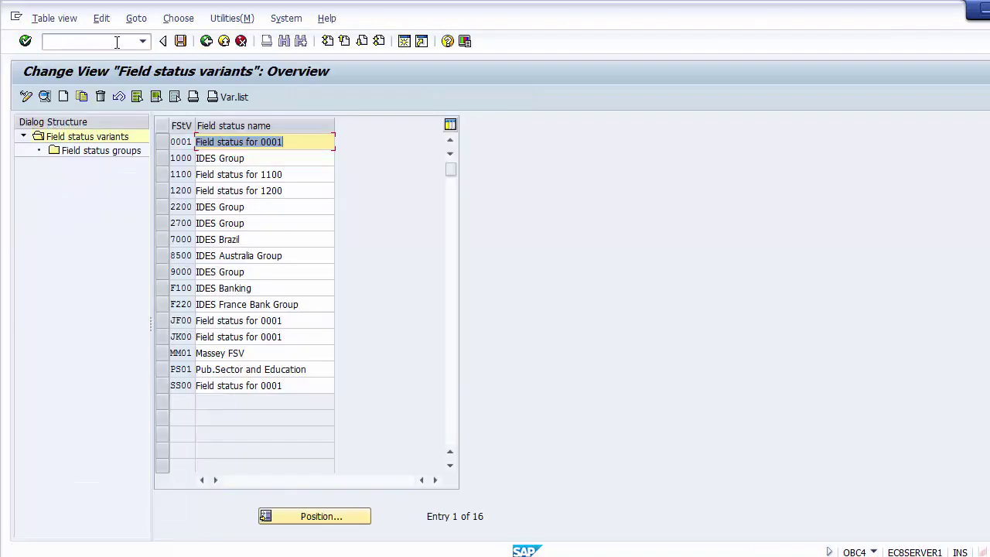
pyautogui.click(163, 190)
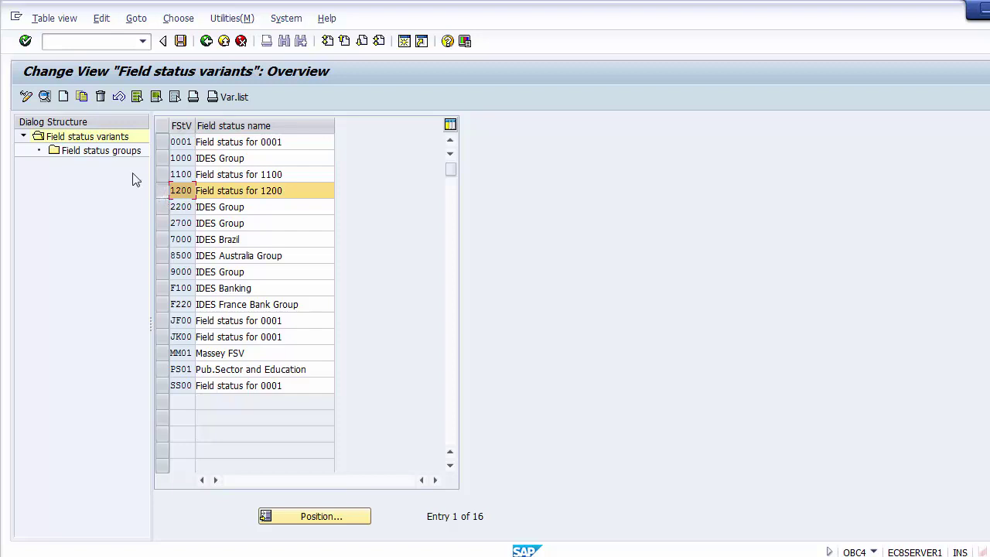
pyautogui.doubleClick(91, 152)
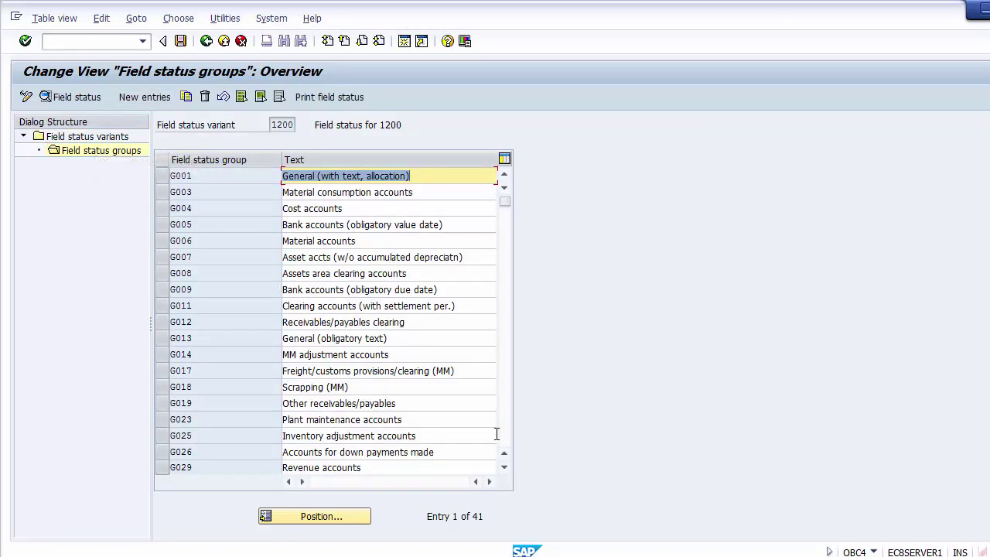
pyautogui.click(357, 472)
pyautogui.click(175, 468)
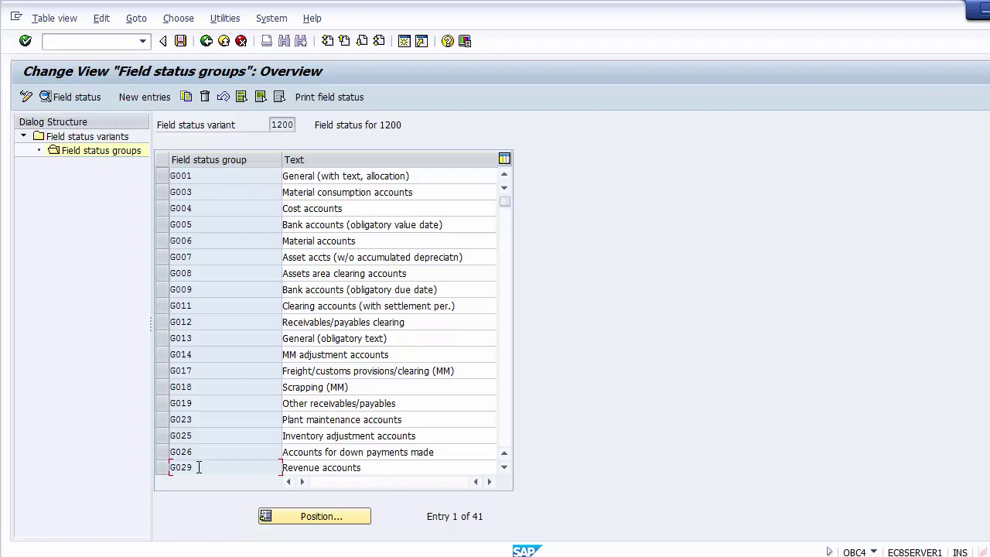
pyautogui.doubleClick(194, 467)
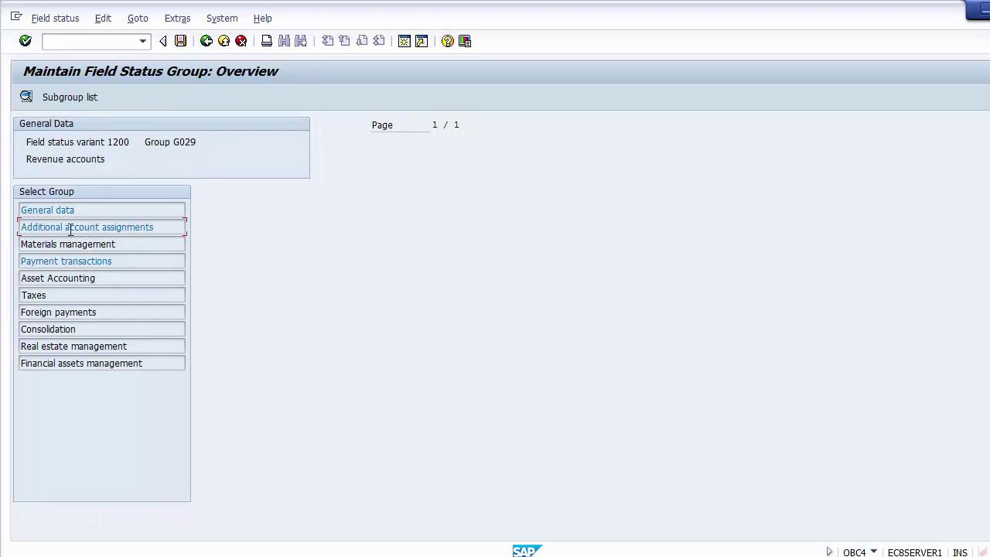
# Make Profit Center a required entry in G029's additional account assignments and save it
pyautogui.doubleClick(70, 229)
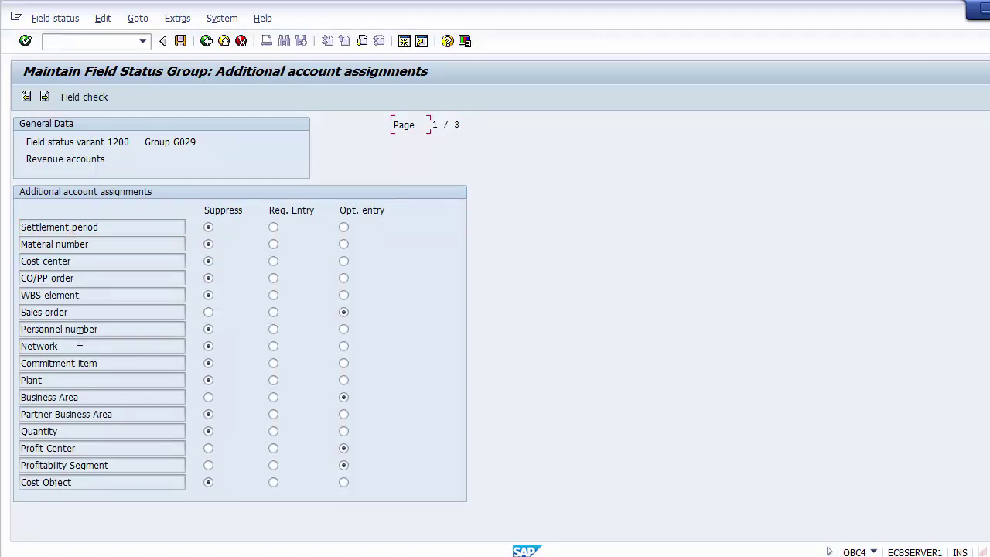
pyautogui.click(85, 449)
pyautogui.click(181, 42)
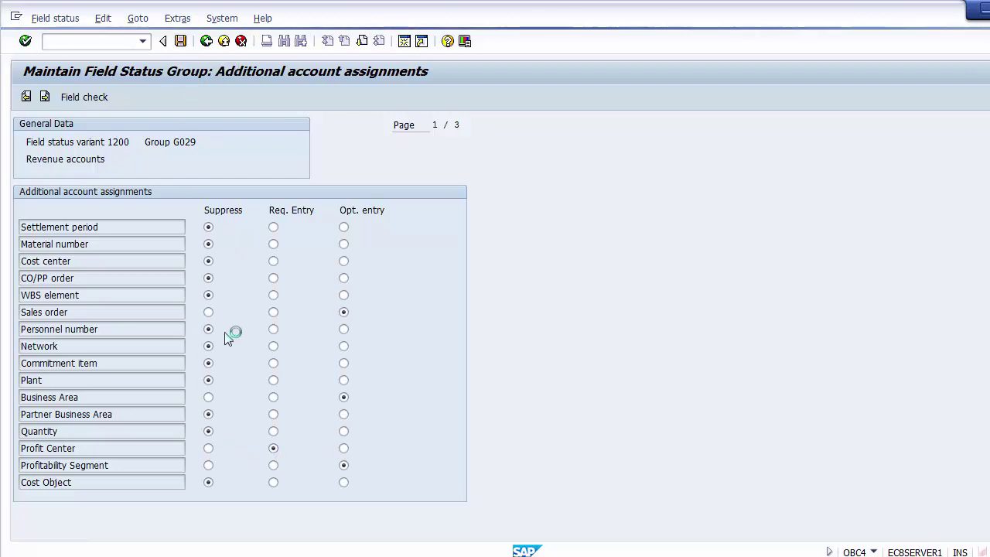
pyautogui.click(227, 263)
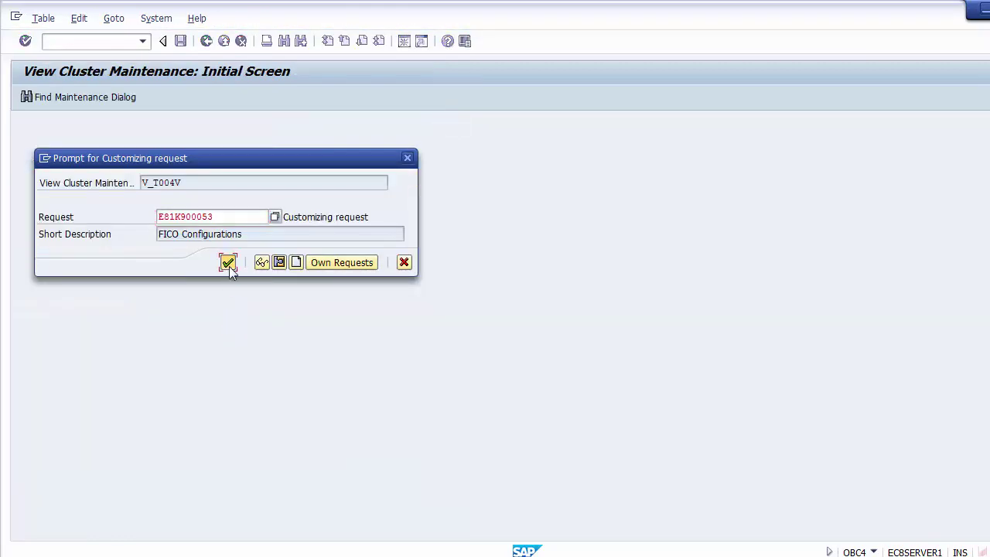
pyautogui.click(222, 42)
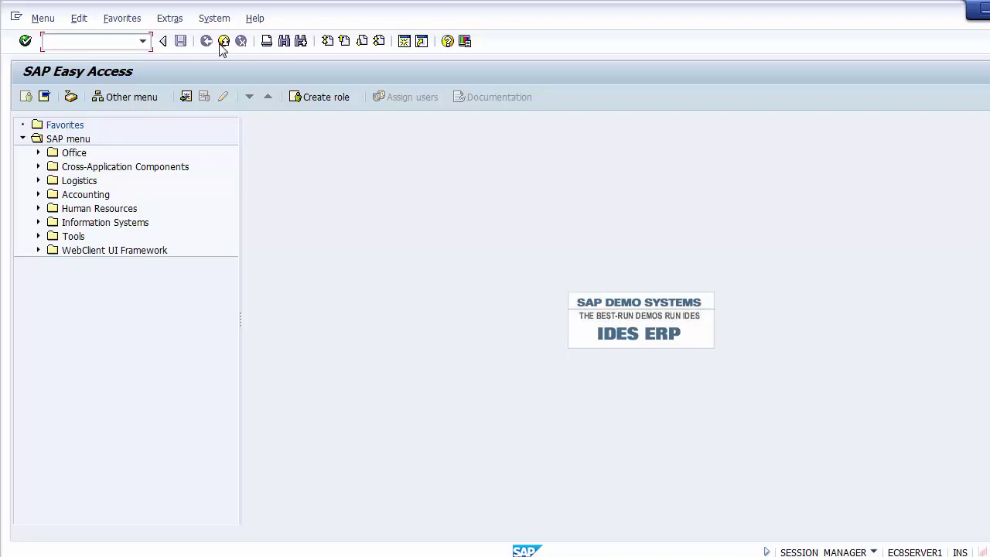
pyautogui.hotkey('alt', 'Tab')
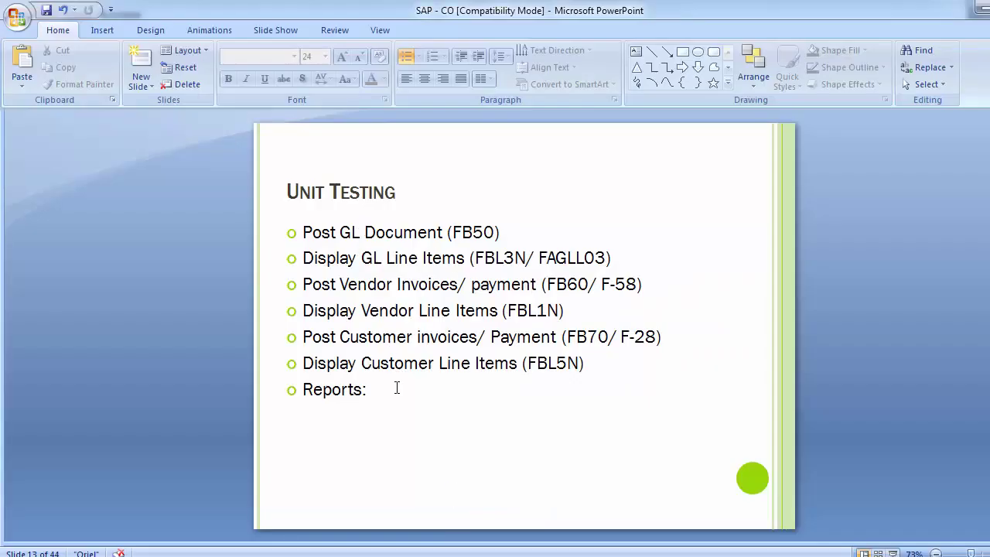
# Review the test steps in the Unit Testing bullet list, then return to SAP Easy Access
pyautogui.click(391, 363)
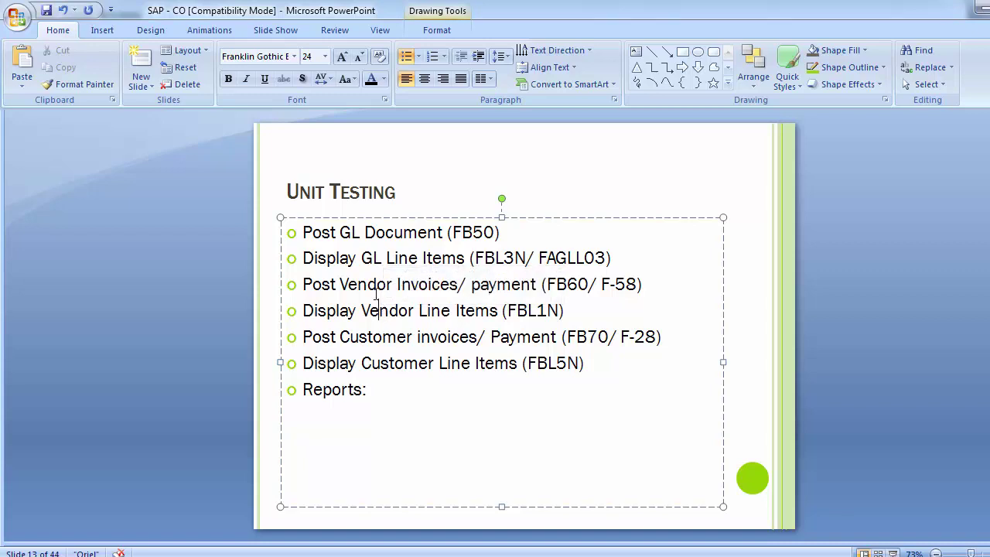
pyautogui.click(198, 316)
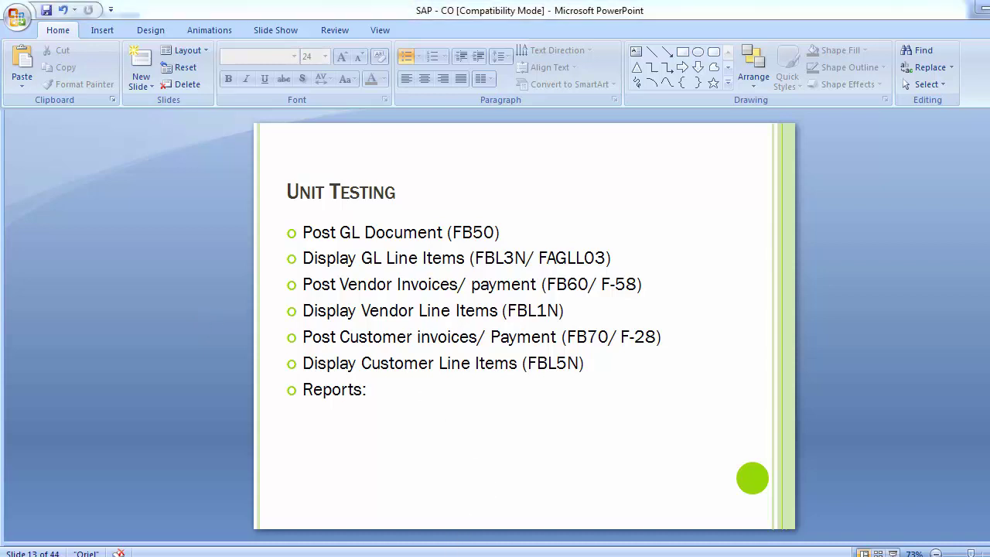
pyautogui.moveTo(437, 551)
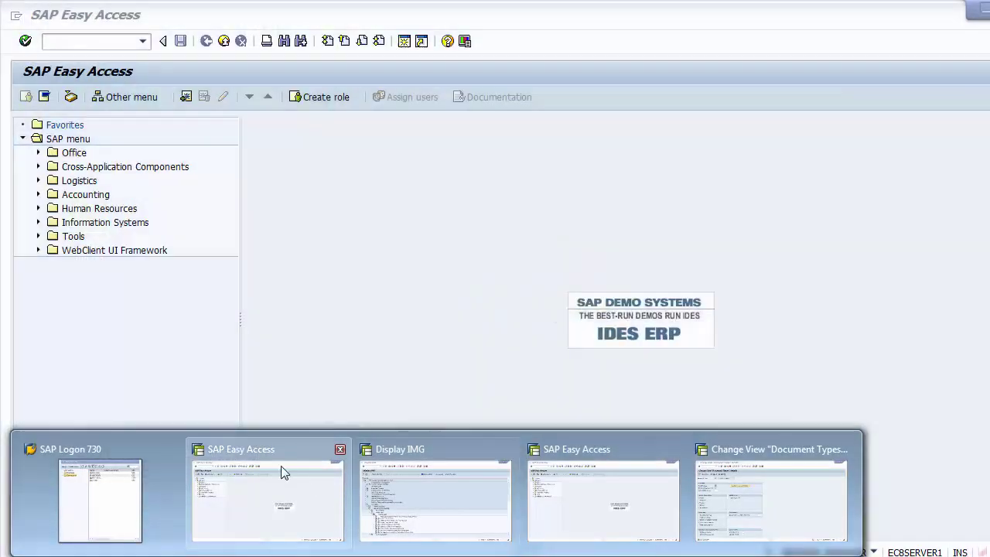
pyautogui.click(284, 471)
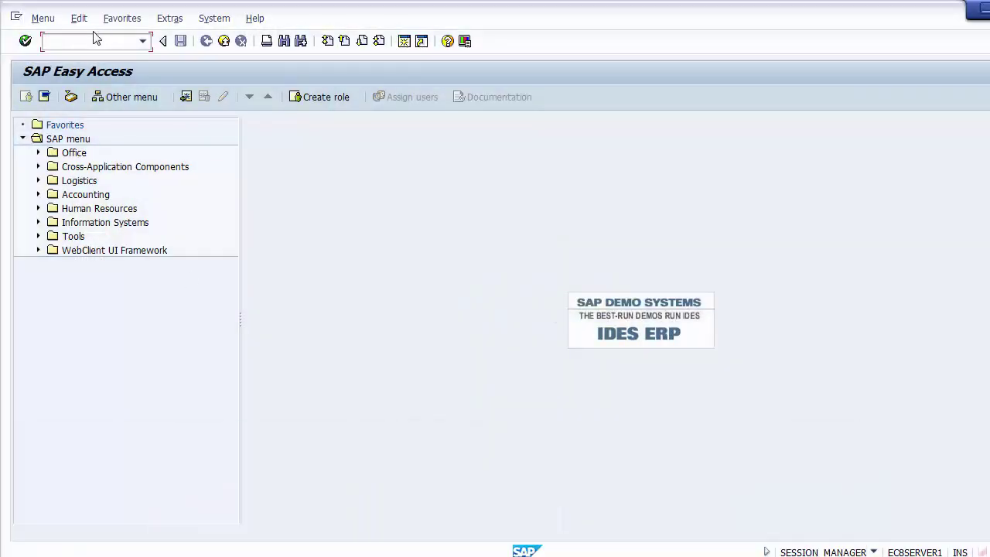
# Run FAGLL03, clear G/L account 400000, keep company code 1200, and open Custom Selections
pyautogui.write('FAGLL03')
pyautogui.press('Return')
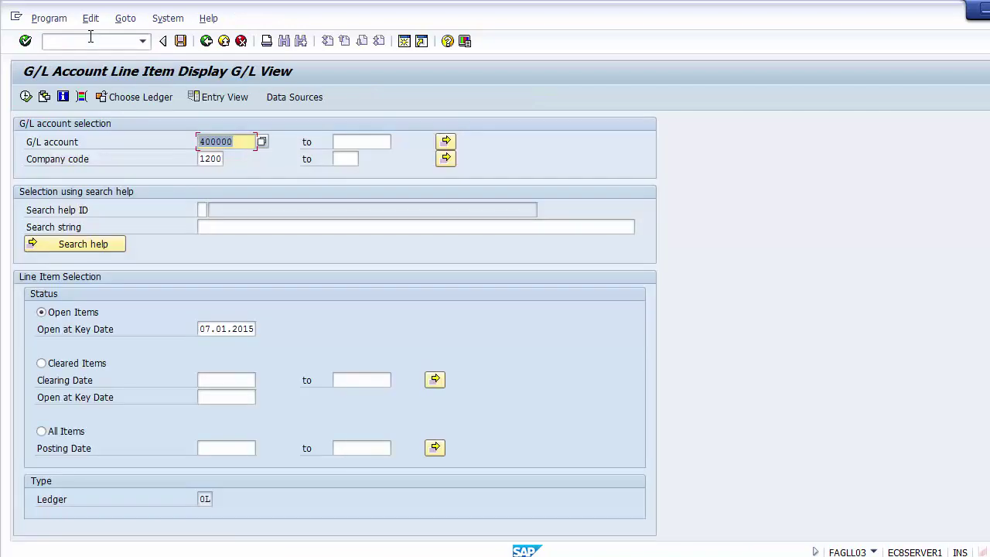
pyautogui.press('Delete')
pyautogui.click(105, 158)
pyautogui.click(201, 159)
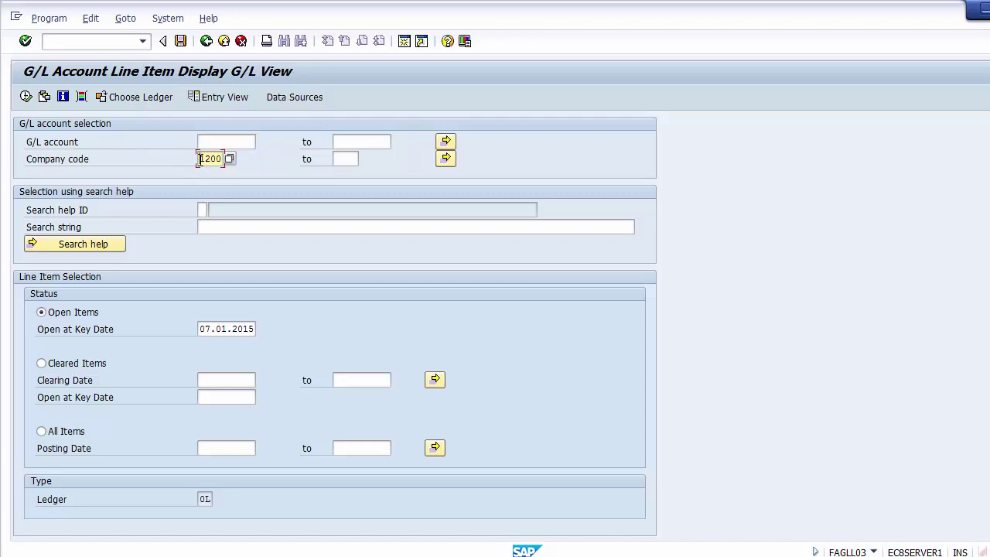
pyautogui.click(81, 97)
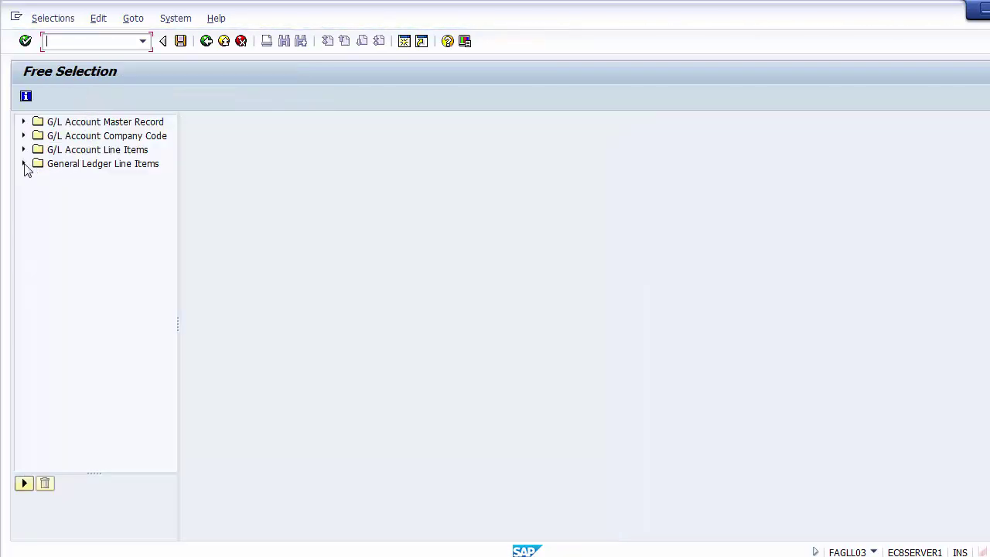
# Add Profit Center from General Ledger Line Items as a dynamic selection field
pyautogui.click(24, 164)
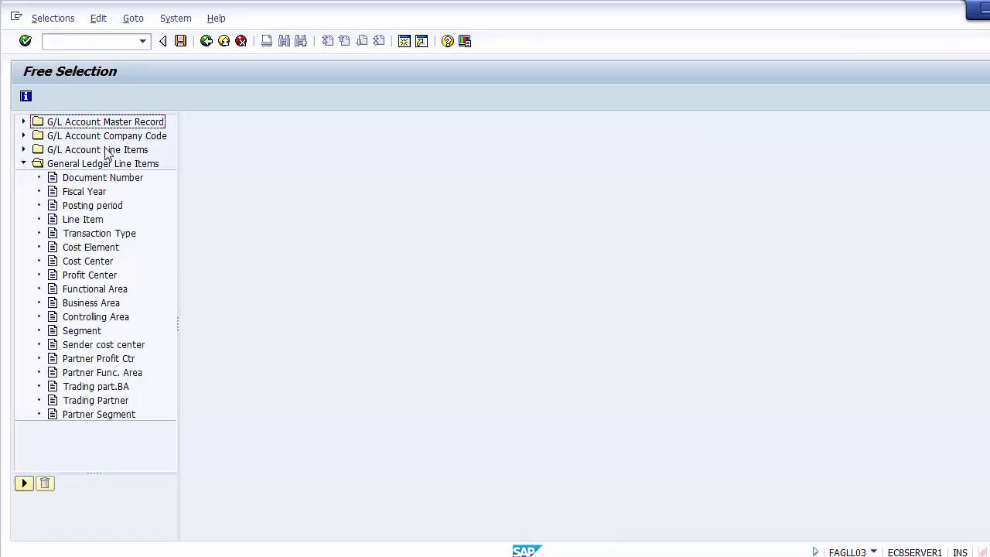
pyautogui.click(90, 275)
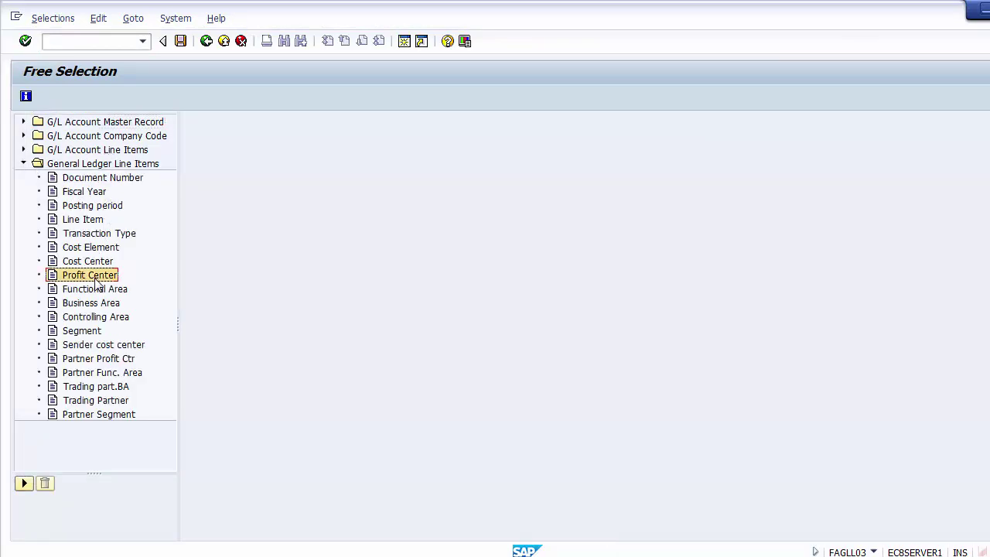
pyautogui.doubleClick(78, 277)
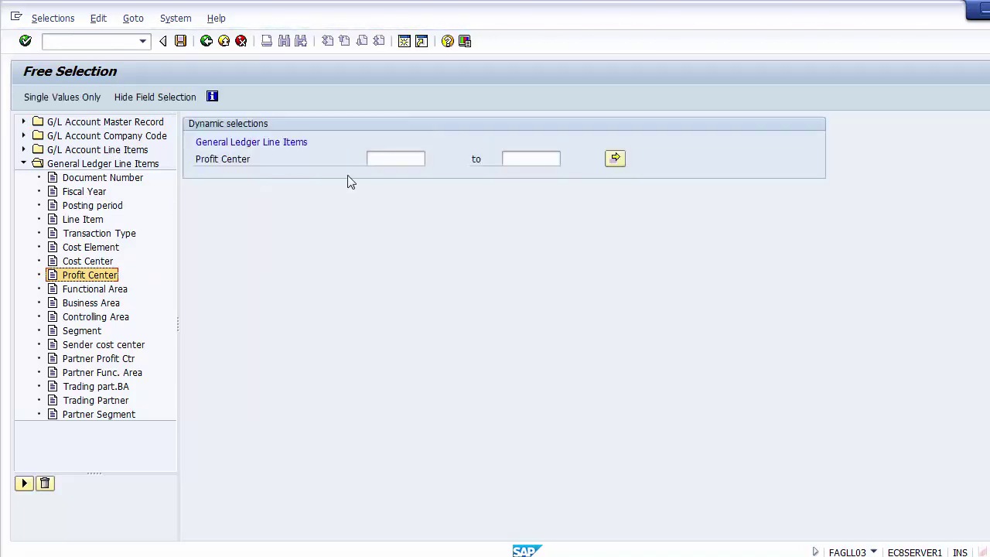
pyautogui.click(393, 158)
# Pick profit center 11000 Soaps from the standard hierarchy and save the selection
pyautogui.click(432, 160)
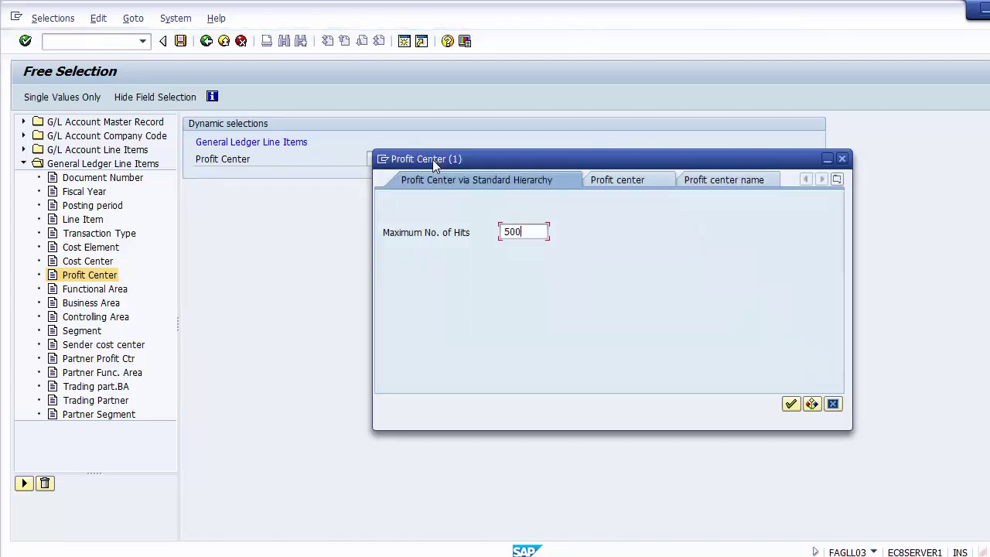
pyautogui.press('Return')
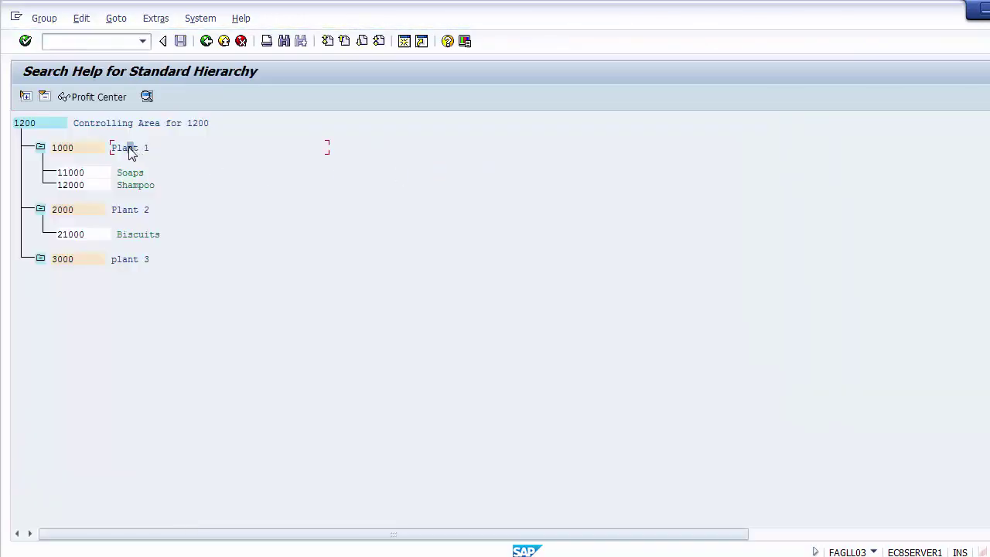
pyautogui.click(65, 149)
pyautogui.click(72, 186)
pyautogui.click(70, 173)
pyautogui.click(65, 150)
pyautogui.click(71, 173)
pyautogui.click(73, 186)
pyautogui.click(71, 173)
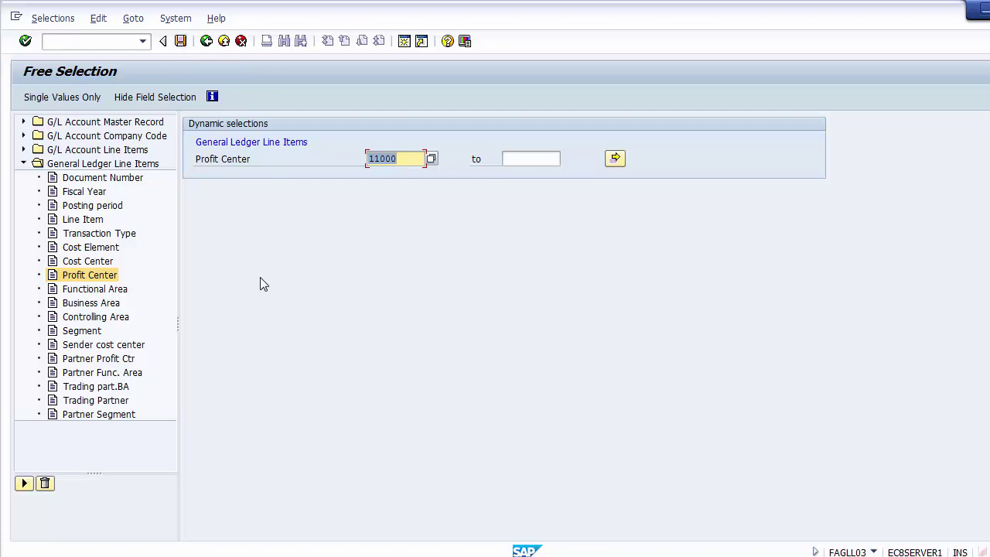
pyautogui.click(182, 44)
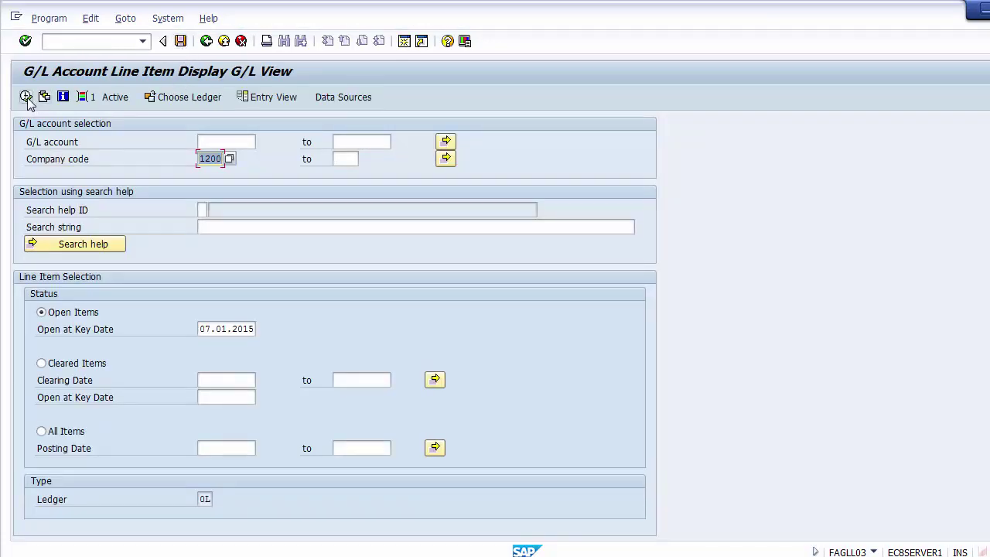
# Execute the line item report, check the 8,000 and 30,000 postings' profit centers, and exit to the main menu
pyautogui.click(25, 98)
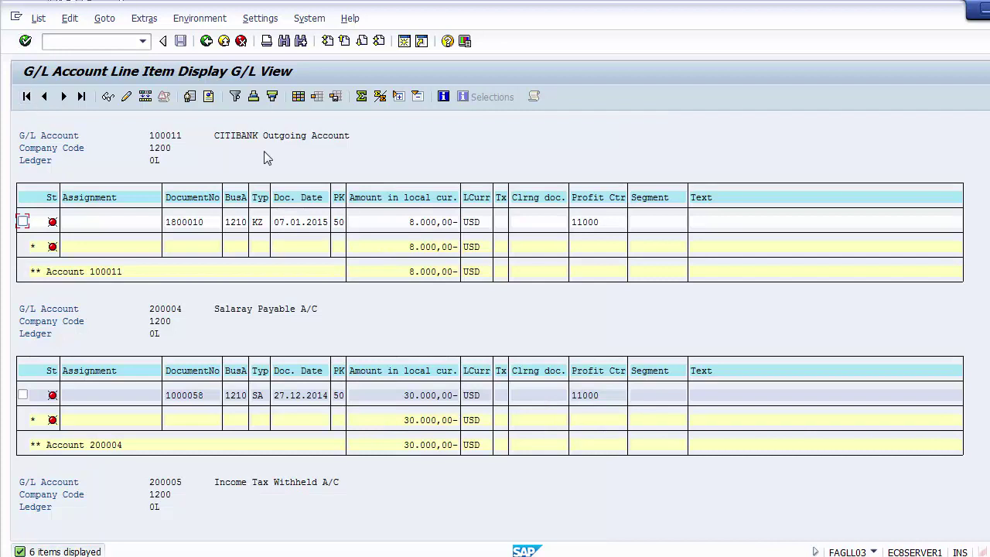
pyautogui.click(410, 222)
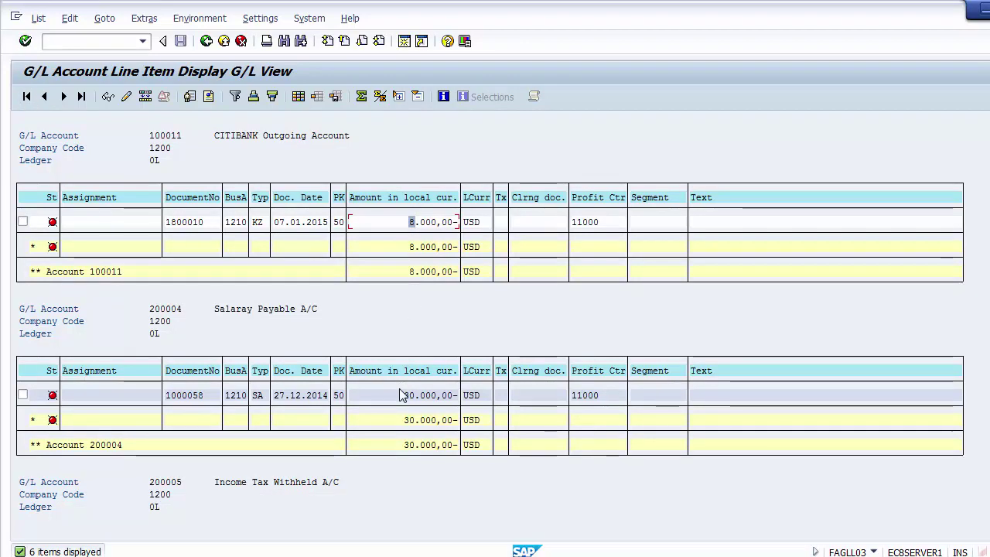
pyautogui.click(609, 222)
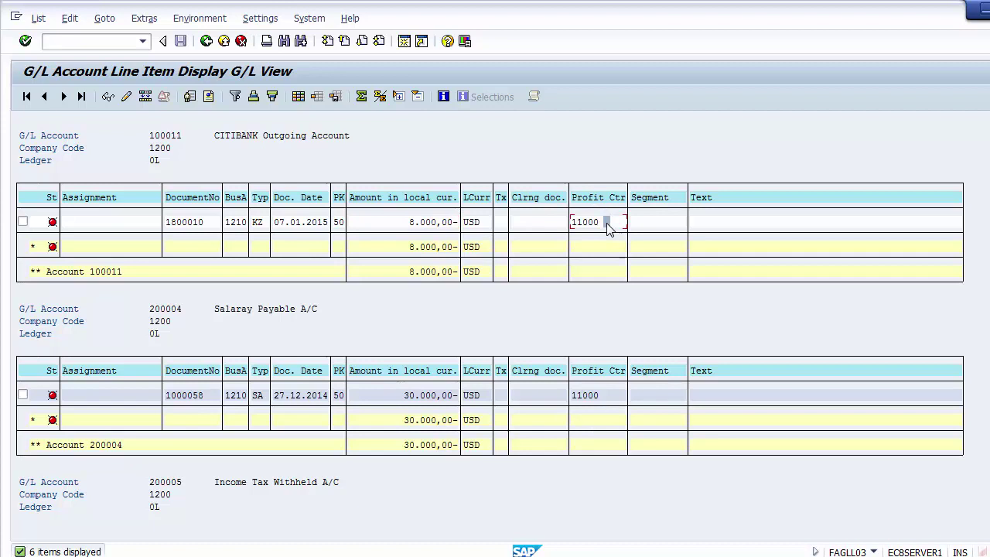
pyautogui.click(586, 395)
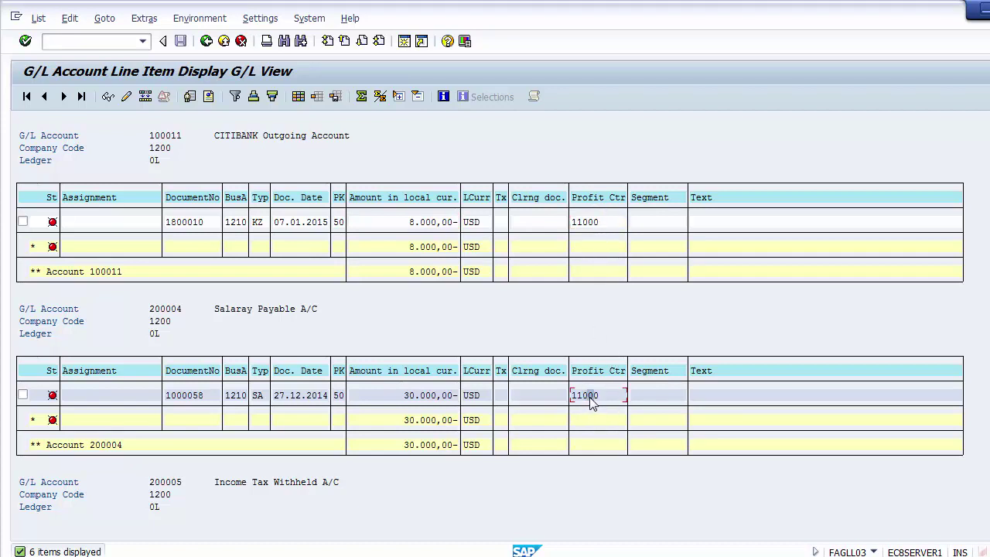
pyautogui.click(585, 226)
pyautogui.click(224, 41)
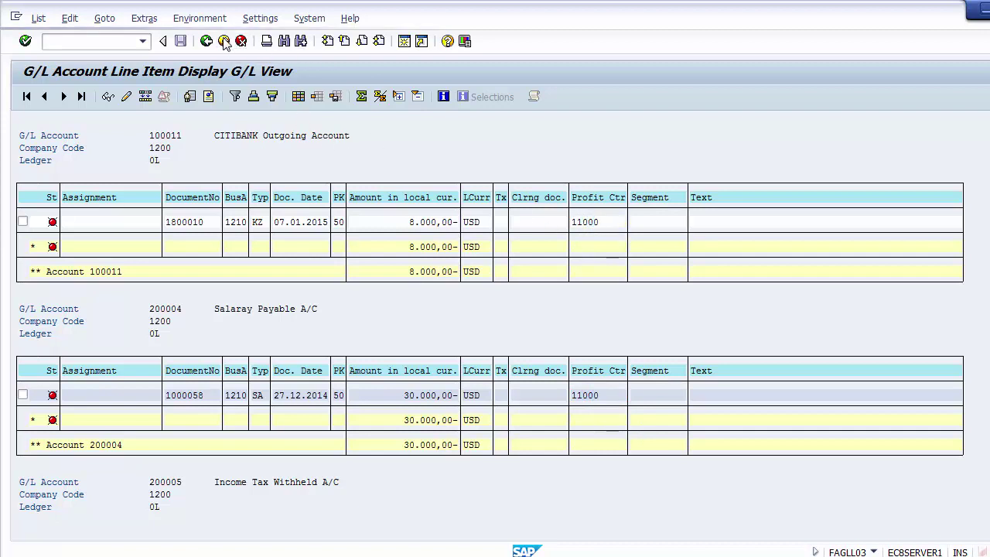
pyautogui.hotkey('shift', 'F3')
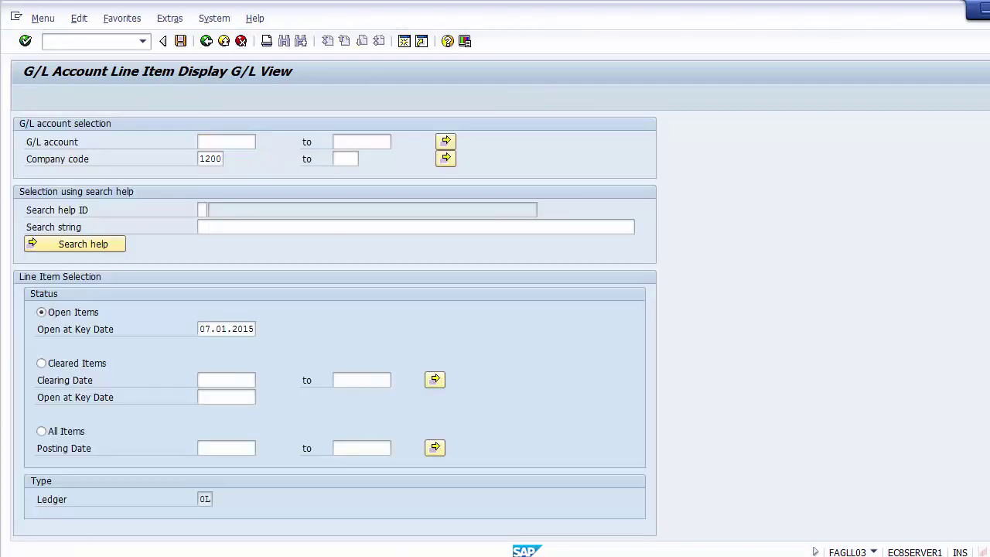
# In PowerPoint, mark the Reports: bullet on the Unit Testing slide, then return to SAP
pyautogui.hotkey('alt', 'Tab')
pyautogui.click(388, 398)
pyautogui.moveTo(380, 391); pyautogui.dragTo(313, 390)
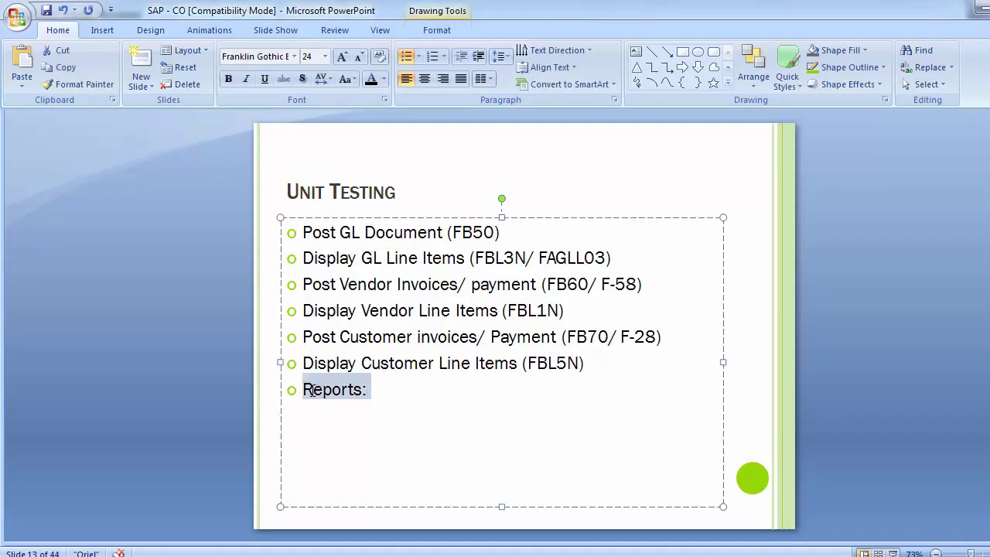
pyautogui.click(141, 317)
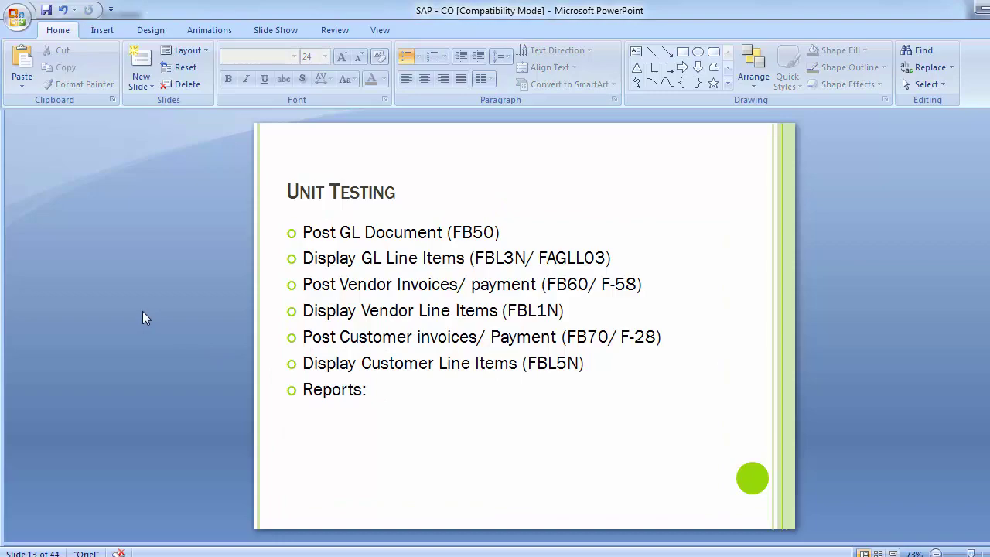
pyautogui.click(327, 524)
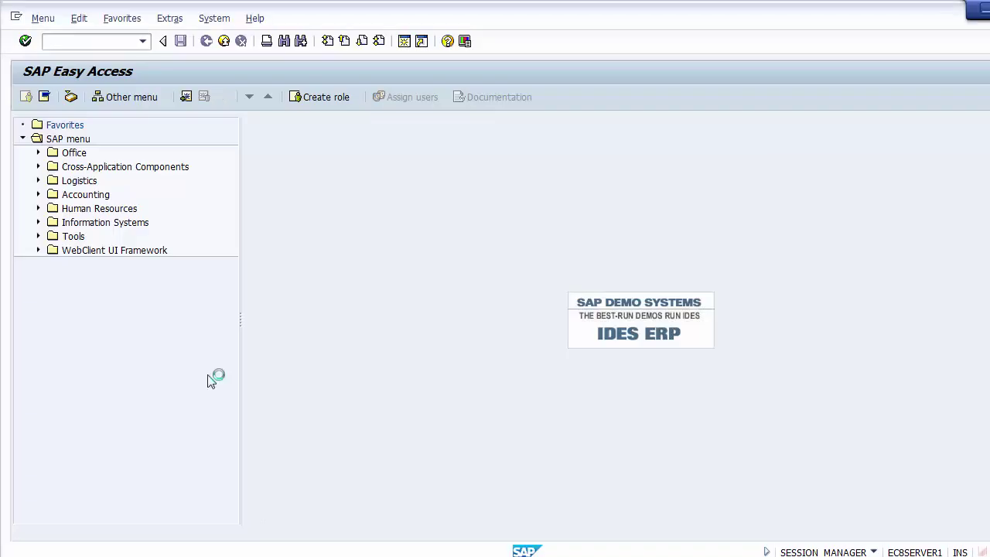
# Expand Accounting > Controlling > Cost Center Accounting in the Easy Access menu
pyautogui.click(38, 194)
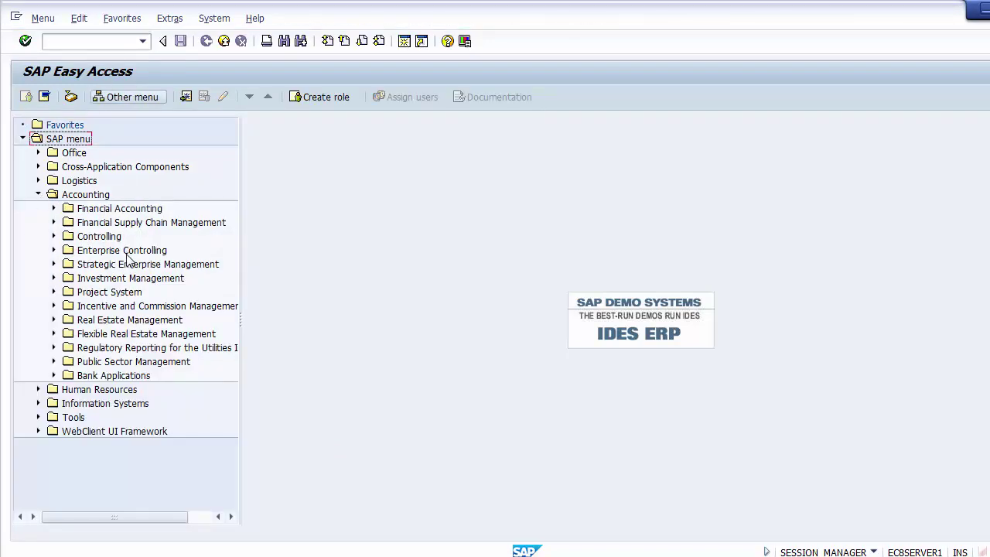
pyautogui.click(99, 251)
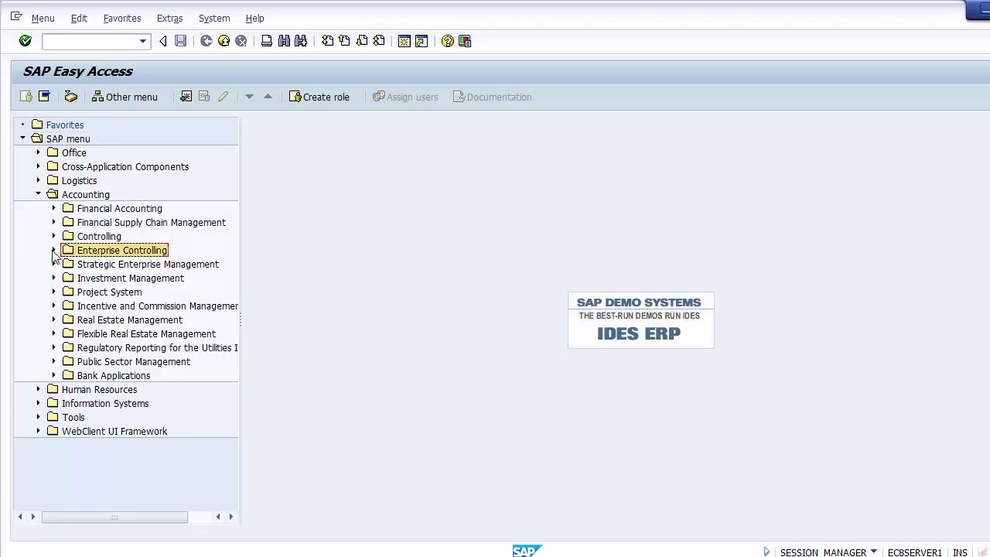
pyautogui.click(53, 237)
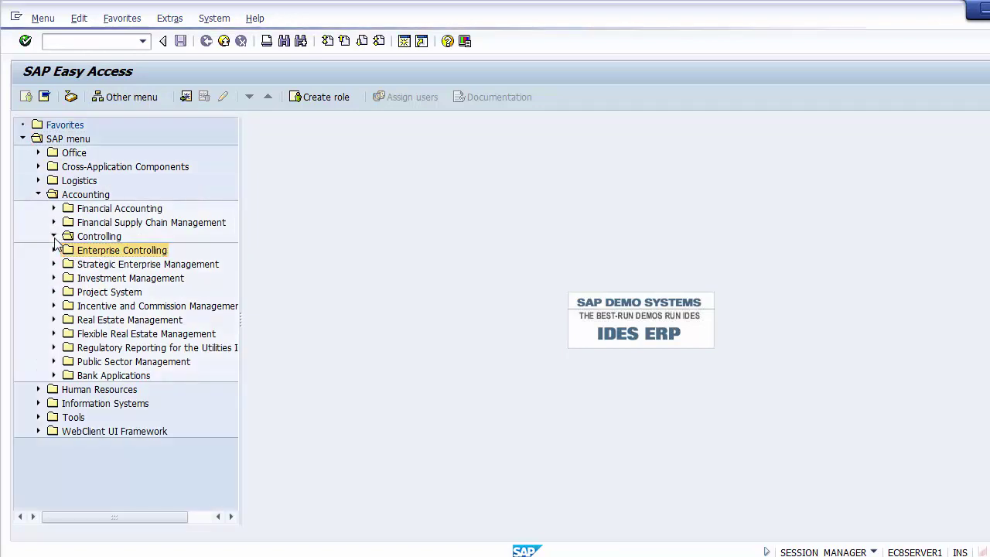
pyautogui.click(135, 265)
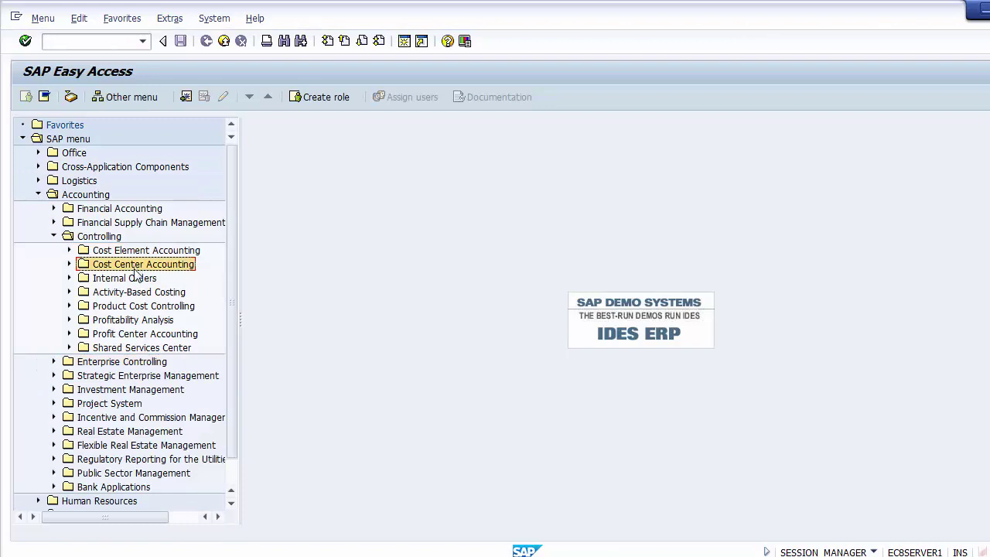
pyautogui.click(68, 264)
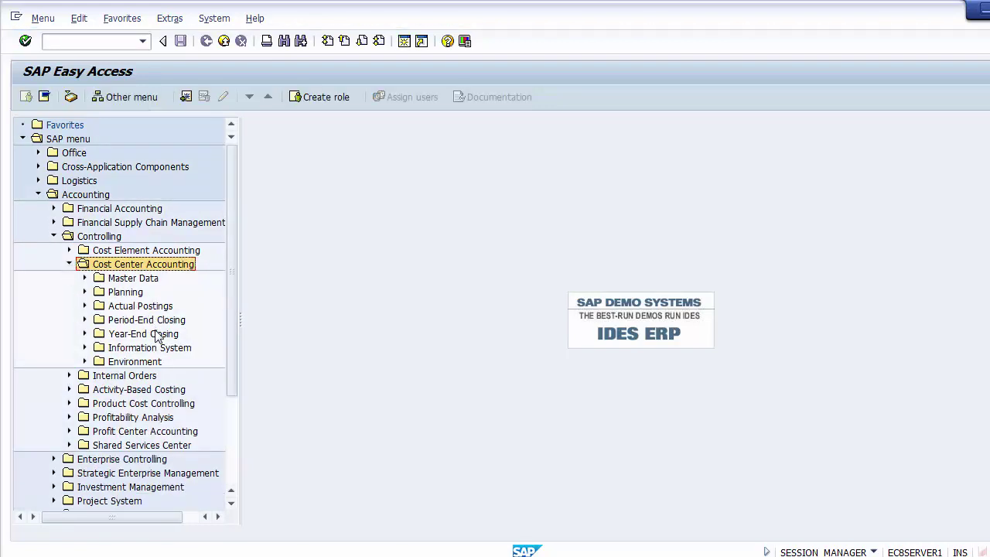
pyautogui.click(116, 305)
pyautogui.click(85, 305)
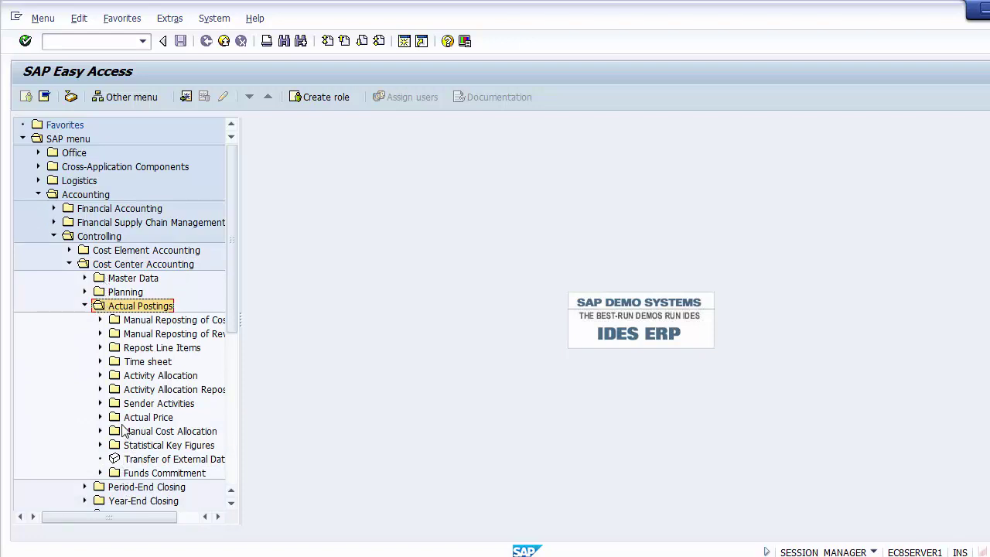
pyautogui.click(99, 320)
pyautogui.click(99, 320)
pyautogui.click(85, 306)
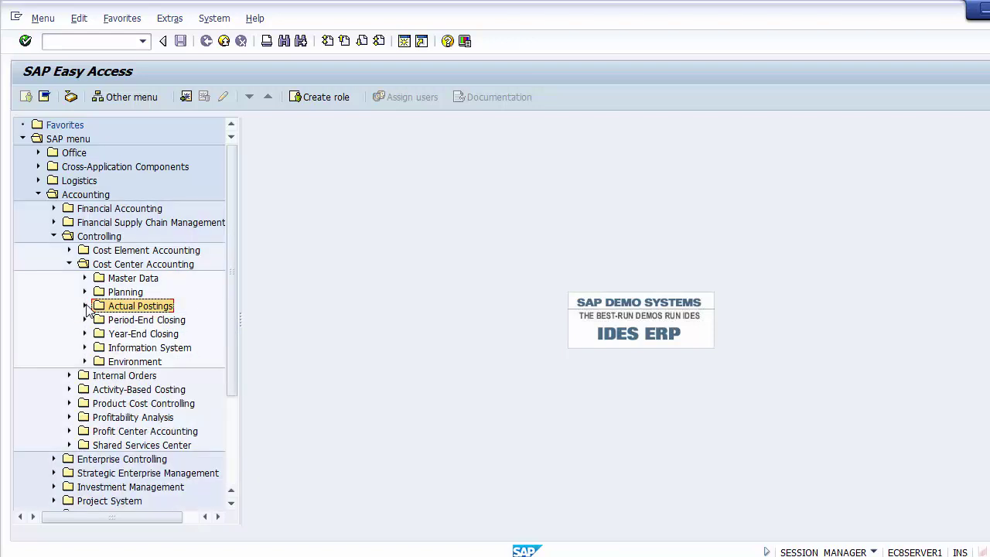
# Expand Information System > Reports > Plan/Actual Comparisons and select Cost Centers: Actual/Plan/Variance
pyautogui.click(85, 348)
pyautogui.click(100, 361)
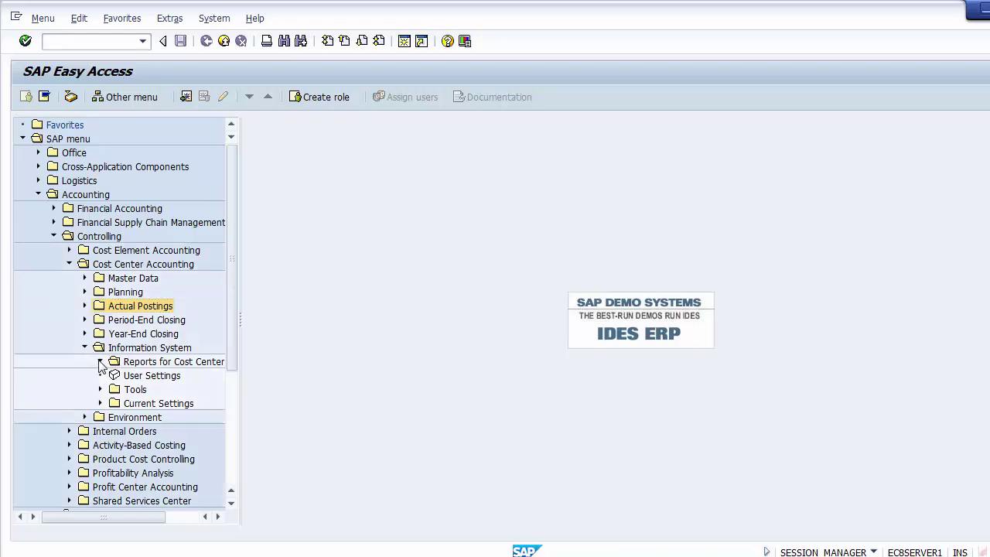
pyautogui.moveTo(240, 290); pyautogui.dragTo(438, 291)
pyautogui.click(250, 367)
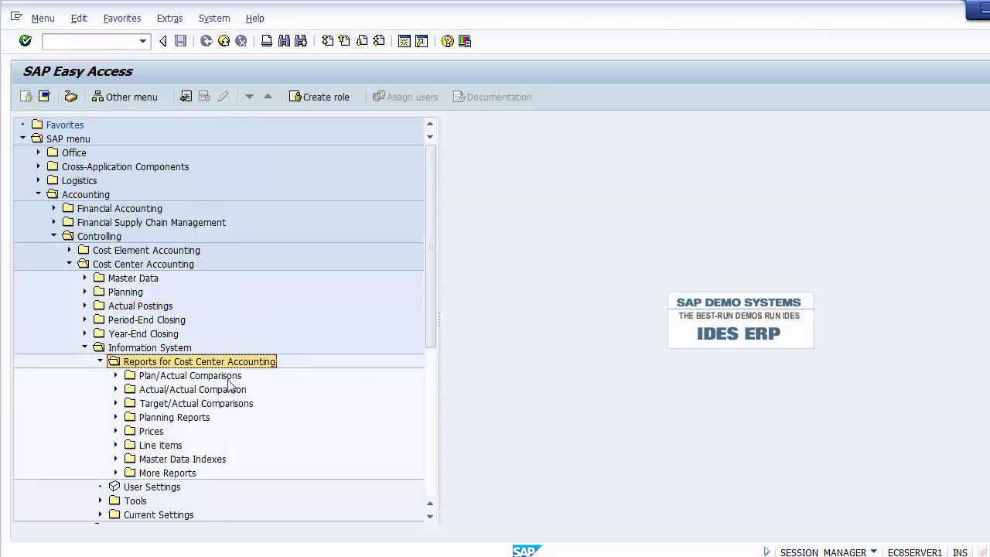
pyautogui.click(227, 378)
pyautogui.click(182, 390)
pyautogui.click(116, 389)
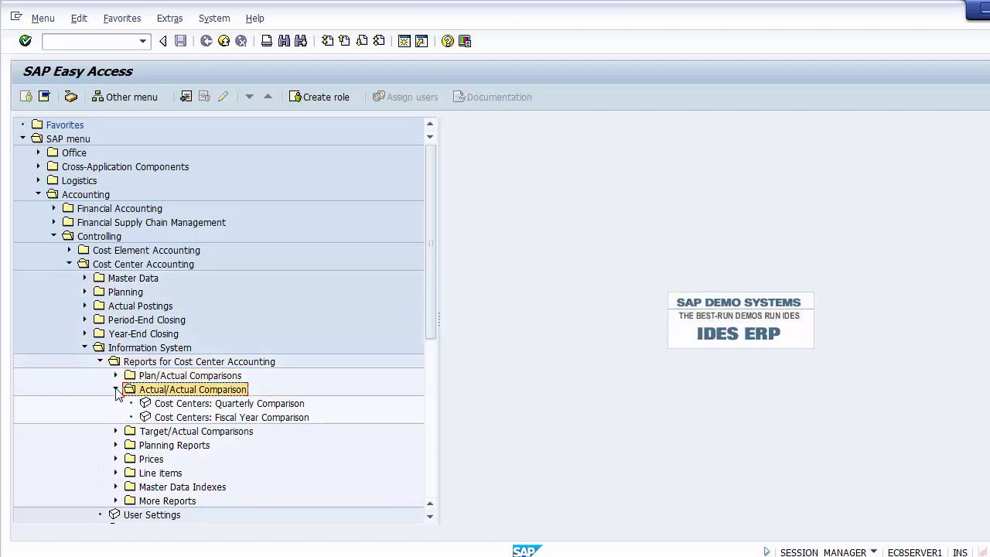
pyautogui.click(116, 376)
pyautogui.click(187, 389)
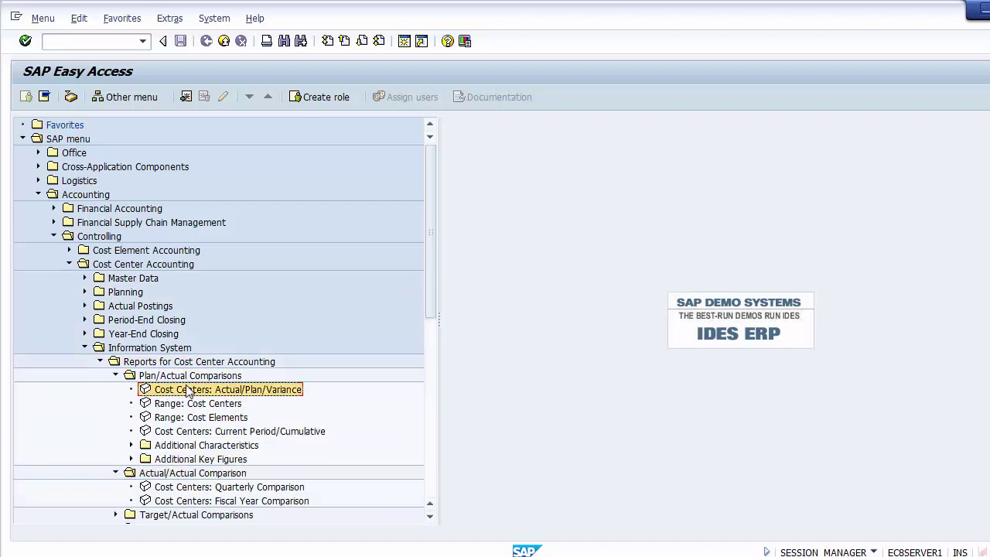
# Run Cost Centers: Actual/Plan/Variance for Z100, fiscal year 2014, periods 1–12, version 0
pyautogui.doubleClick(176, 392)
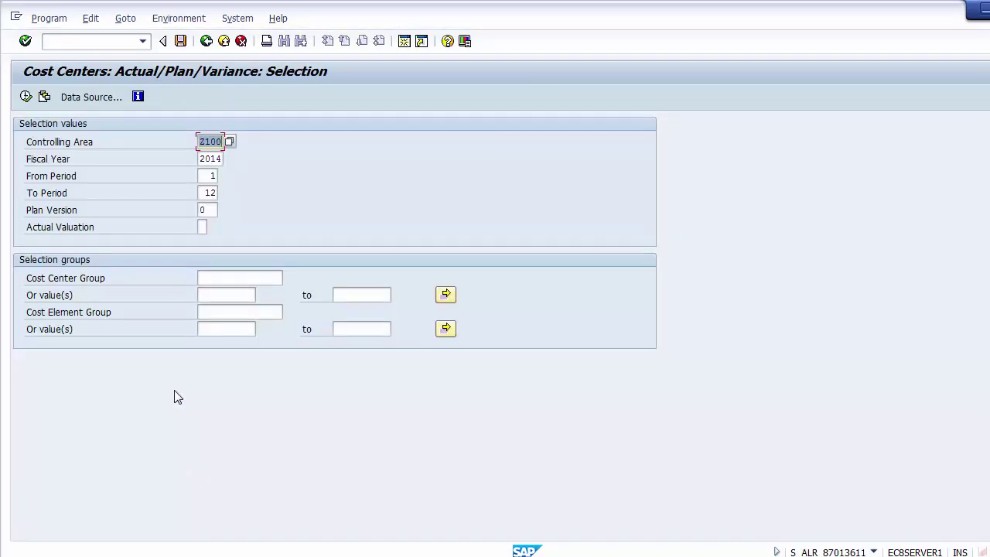
pyautogui.click(215, 142)
pyautogui.click(219, 159)
pyautogui.click(217, 176)
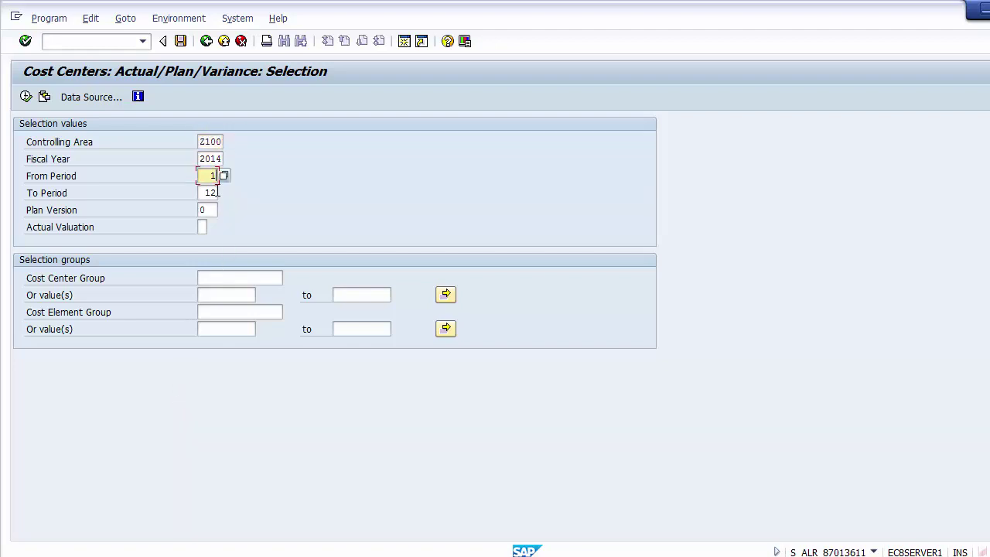
pyautogui.click(217, 193)
pyautogui.click(217, 209)
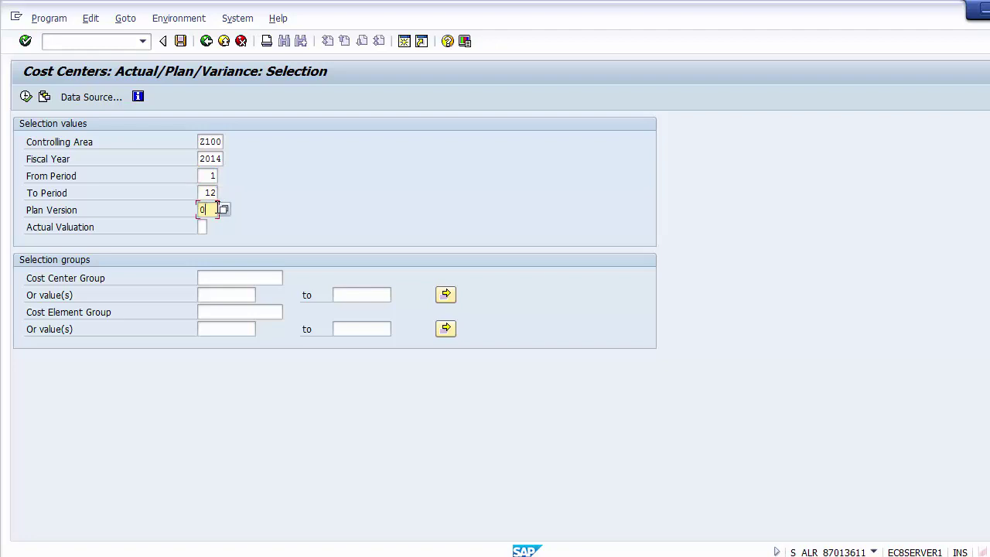
pyautogui.click(26, 97)
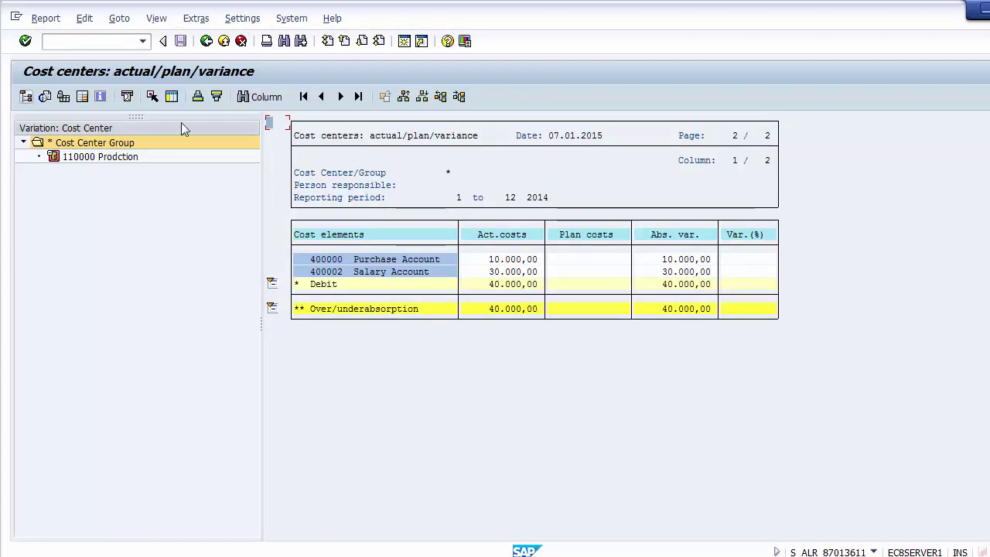
# Review actual costs: 10.000,00 for 400000, 30.000,00 for 400002, and 40.000,00 total variance
pyautogui.click(331, 262)
pyautogui.click(329, 284)
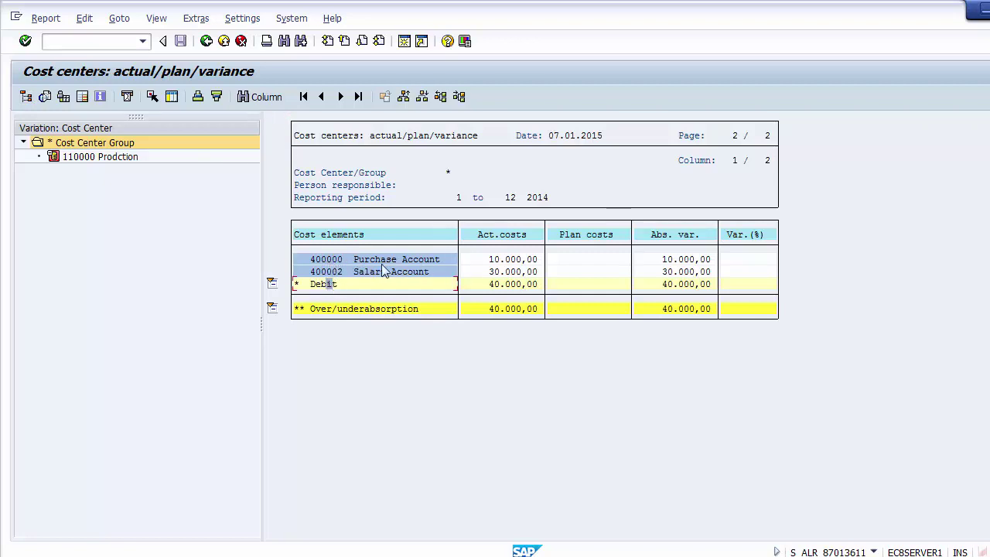
pyautogui.click(514, 269)
pyautogui.click(490, 260)
pyautogui.click(492, 270)
pyautogui.click(523, 276)
pyautogui.click(510, 240)
pyautogui.click(584, 241)
pyautogui.click(606, 242)
pyautogui.click(520, 261)
pyautogui.click(531, 308)
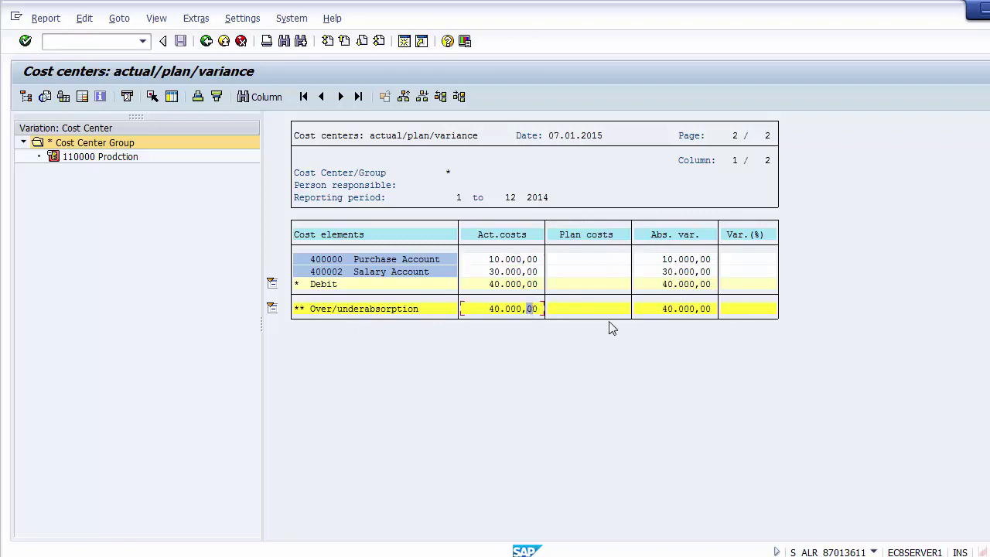
pyautogui.click(685, 310)
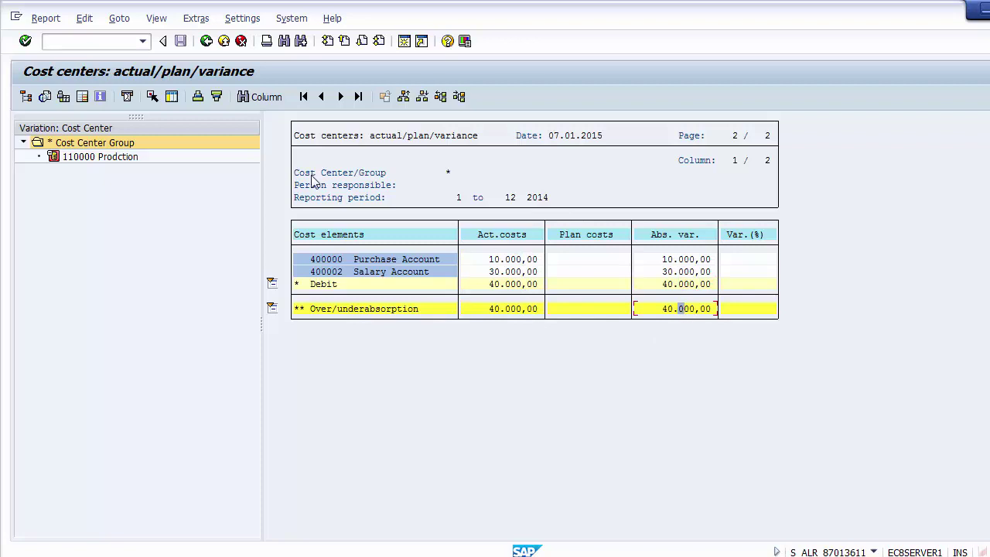
# Exit the report, confirming Yes, and go back to the SAP Easy Access menu
pyautogui.click(206, 41)
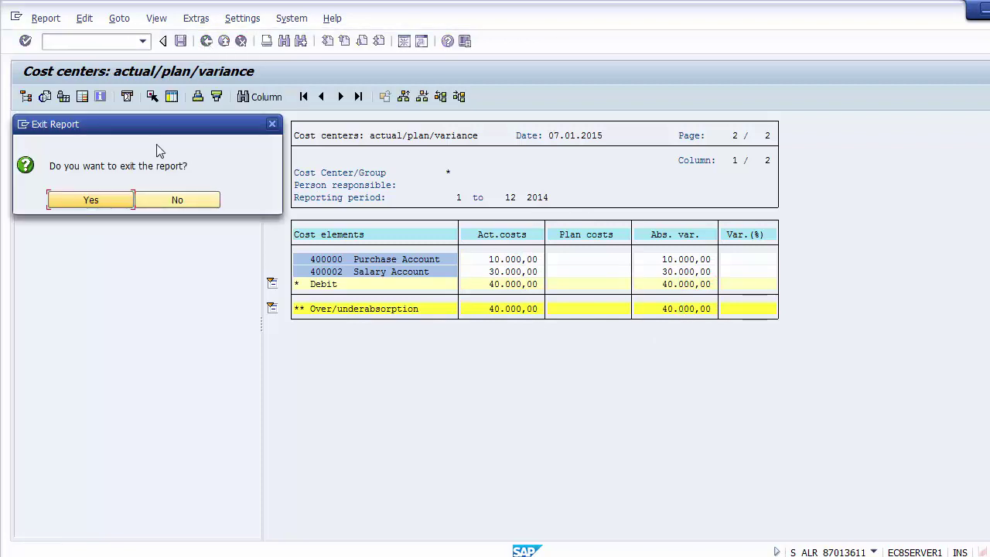
pyautogui.click(92, 199)
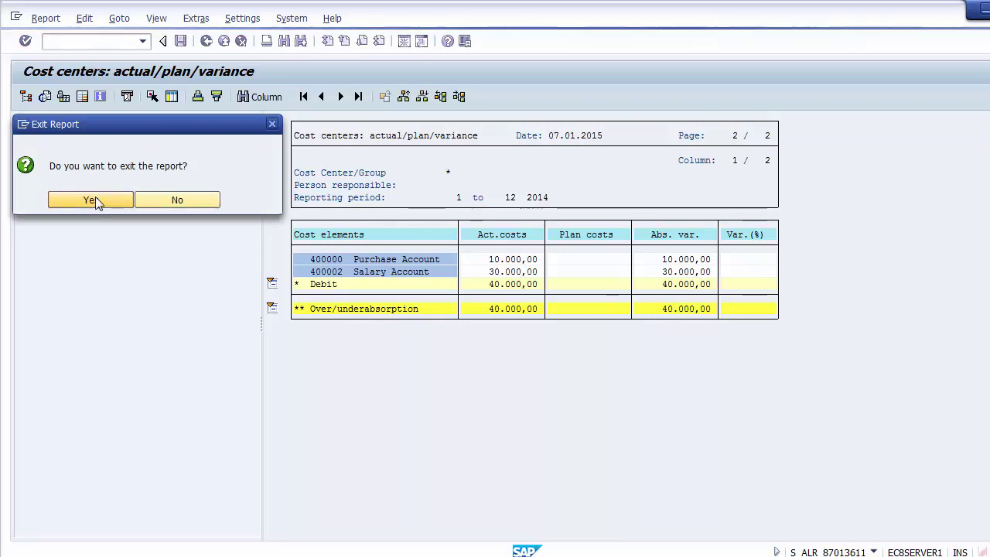
pyautogui.click(206, 41)
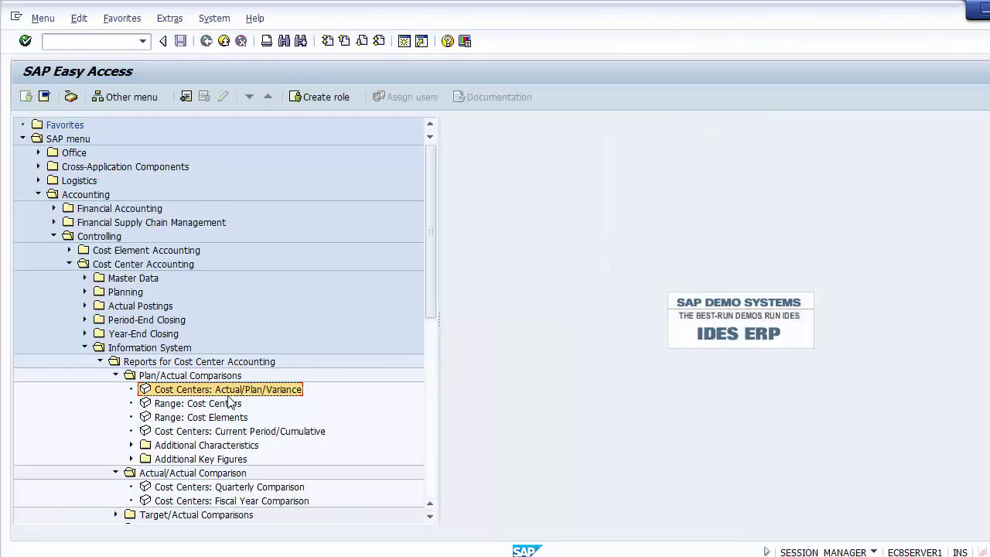
# Open the Range: Cost Centers report from the Plan/Actual Comparisons list
pyautogui.click(224, 403)
pyautogui.click(221, 417)
pyautogui.click(220, 430)
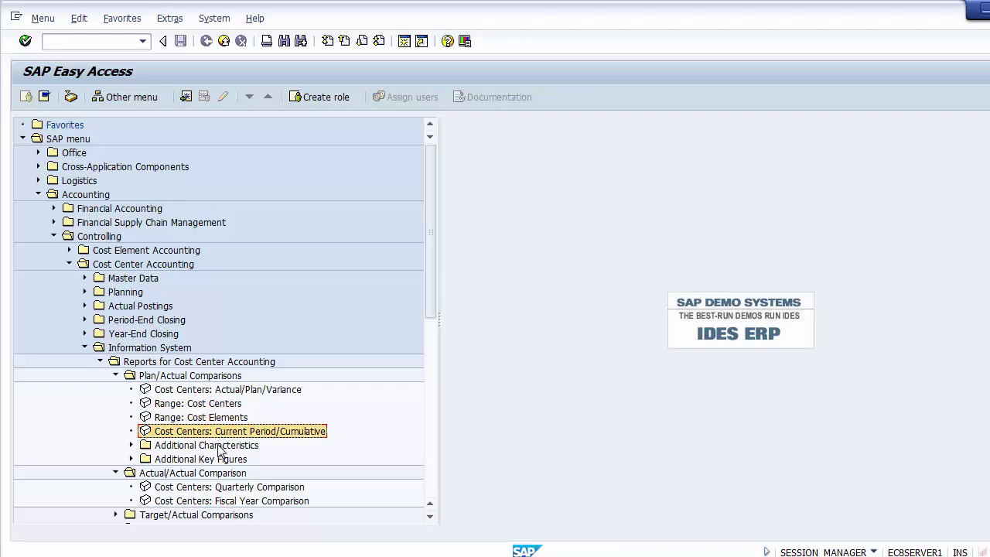
pyautogui.doubleClick(175, 405)
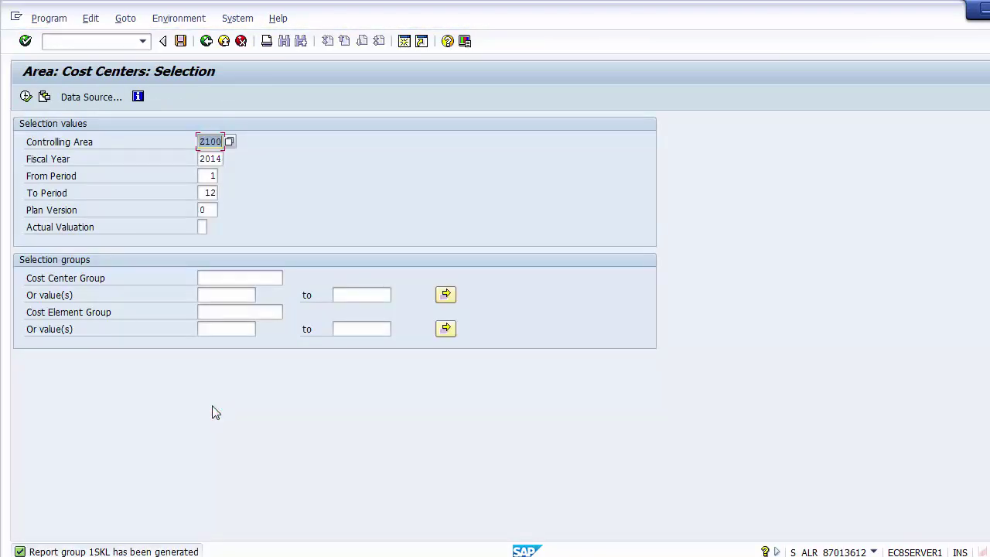
# Verify controlling area Z100, fiscal year 2014, periods 1–12, and execute the report
pyautogui.click(215, 145)
pyautogui.click(214, 175)
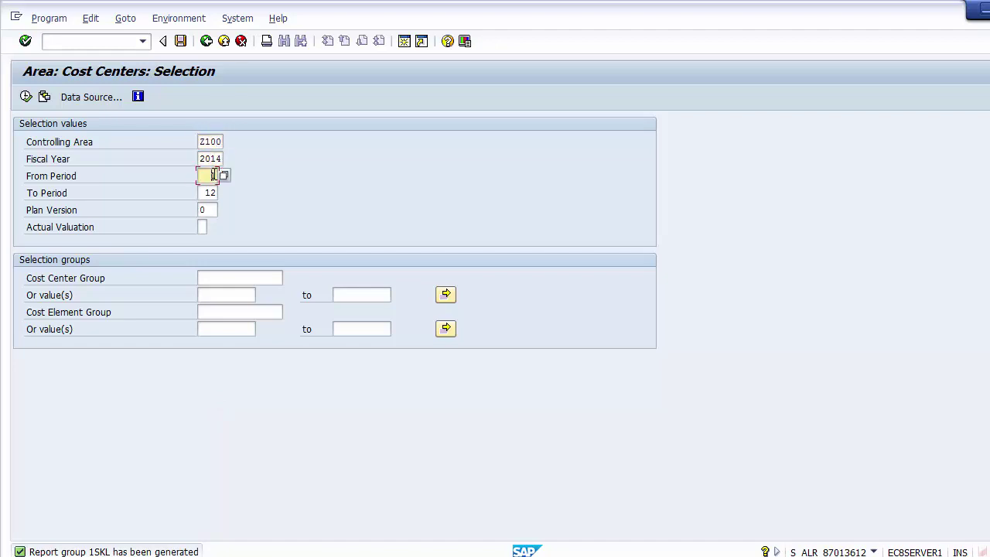
pyautogui.click(212, 193)
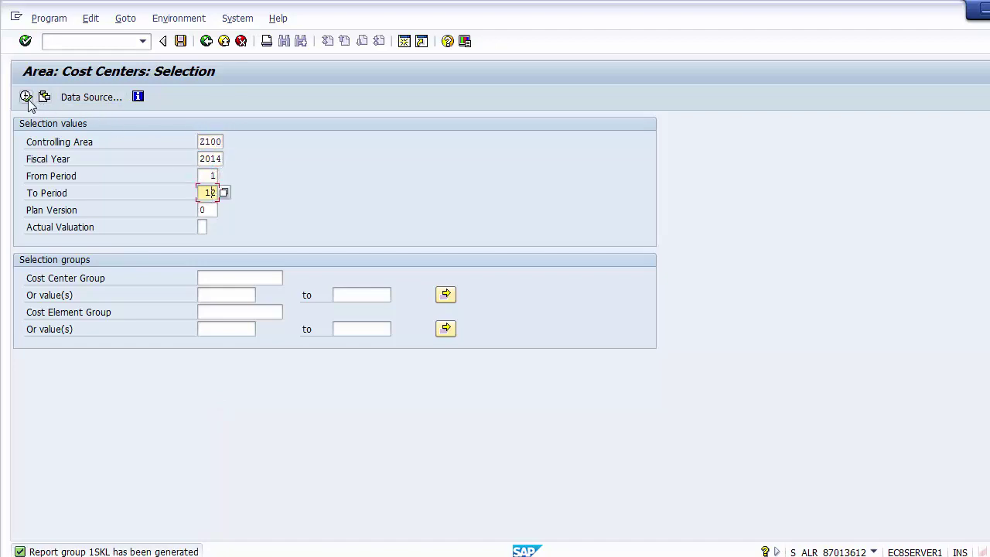
pyautogui.click(218, 158)
pyautogui.click(217, 175)
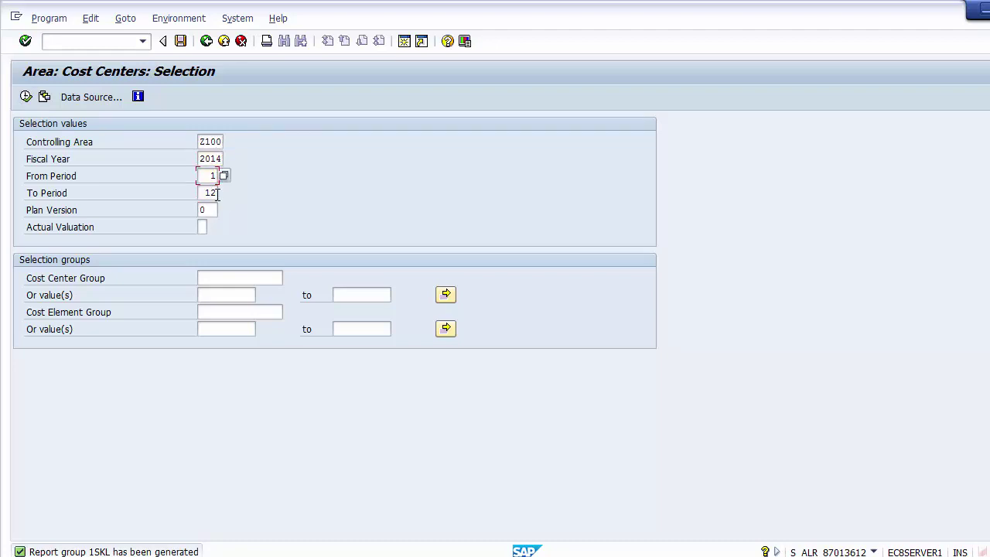
pyautogui.click(219, 193)
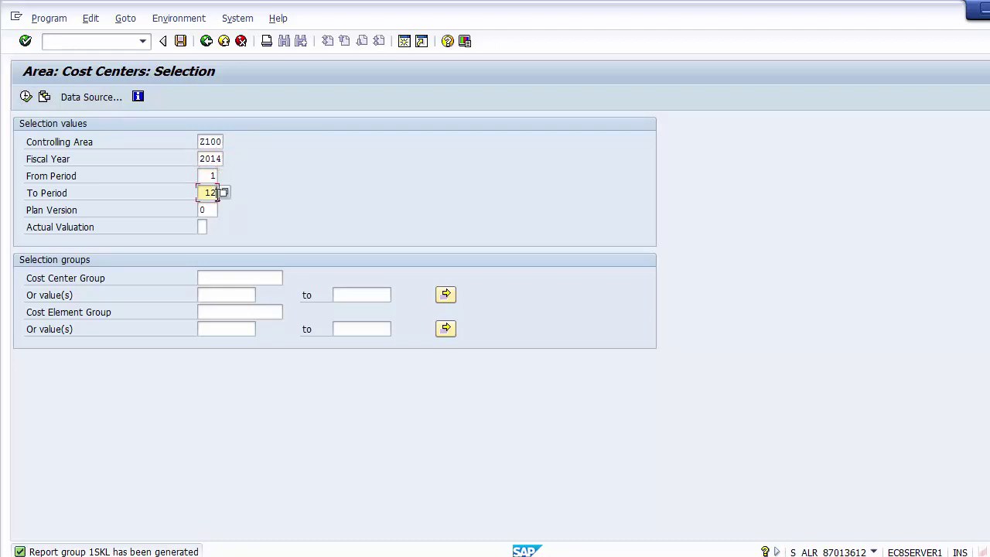
pyautogui.click(26, 97)
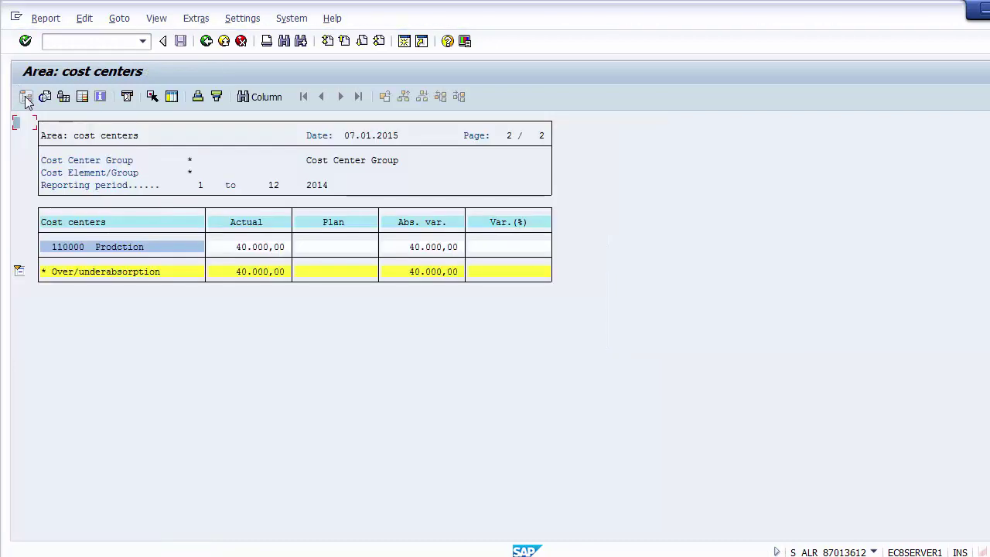
# Review cost center 110000's 40.000,00 actual costs, absolute variance, and empty plan value
pyautogui.click(73, 251)
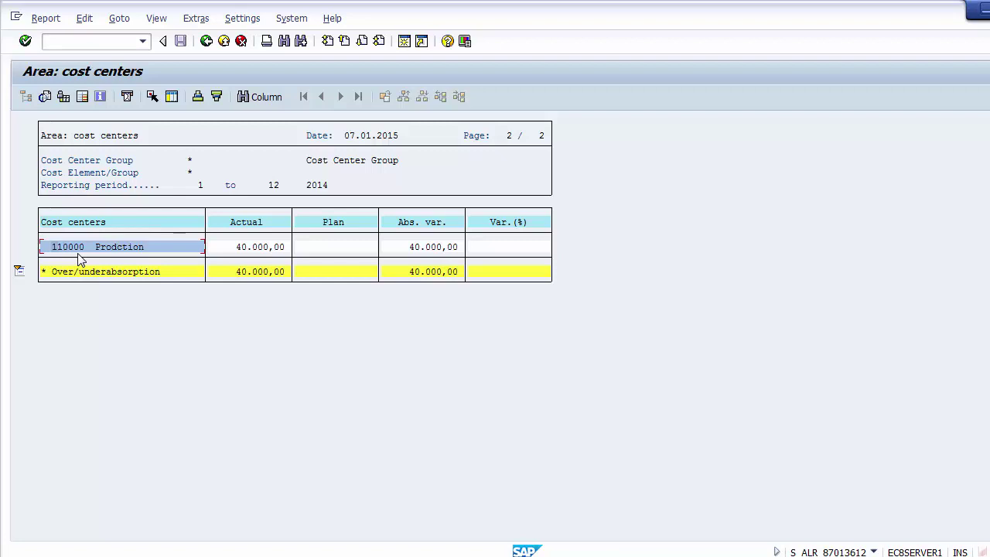
pyautogui.click(249, 249)
pyautogui.click(416, 247)
pyautogui.click(336, 249)
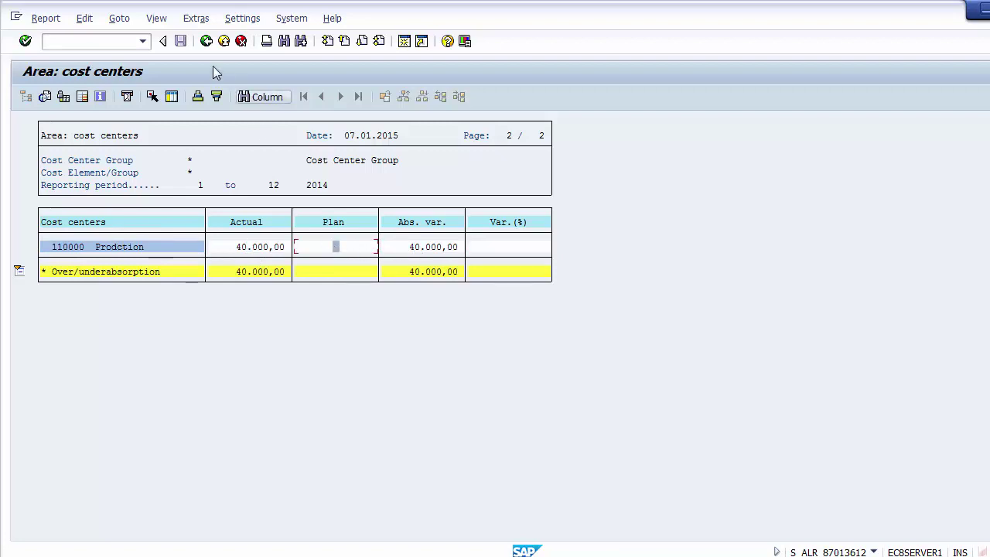
# Exit the range report, confirming Yes, and go back to the SAP Easy Access menu
pyautogui.click(207, 41)
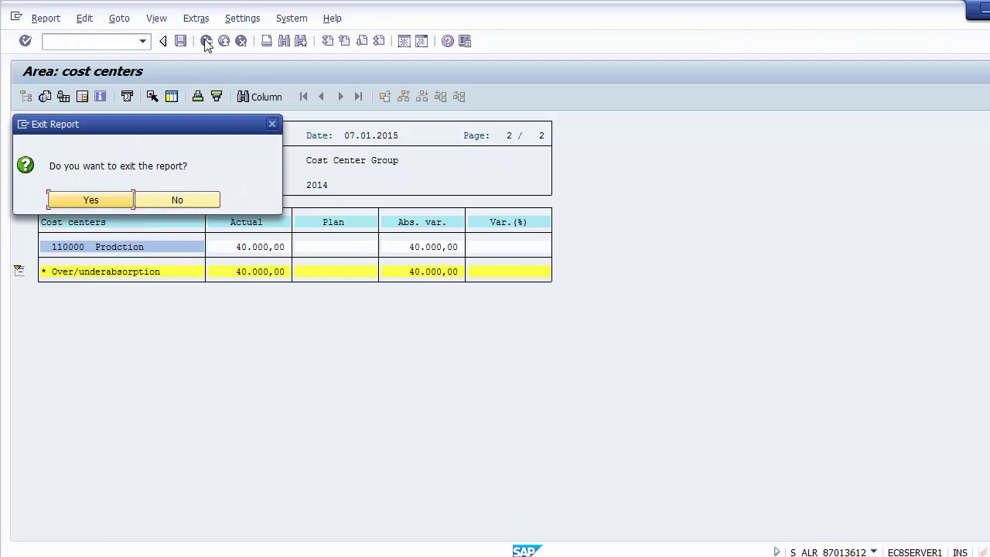
pyautogui.click(102, 200)
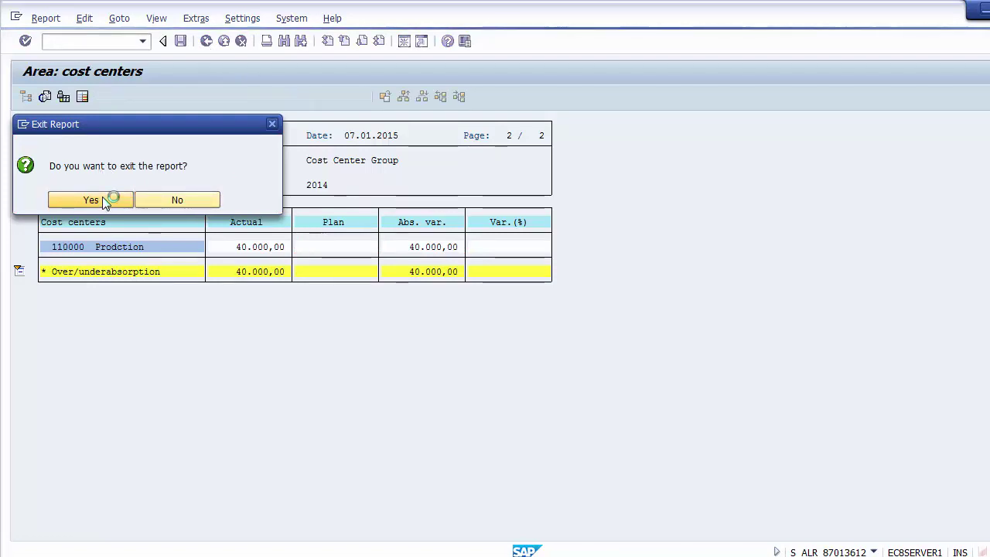
pyautogui.click(208, 42)
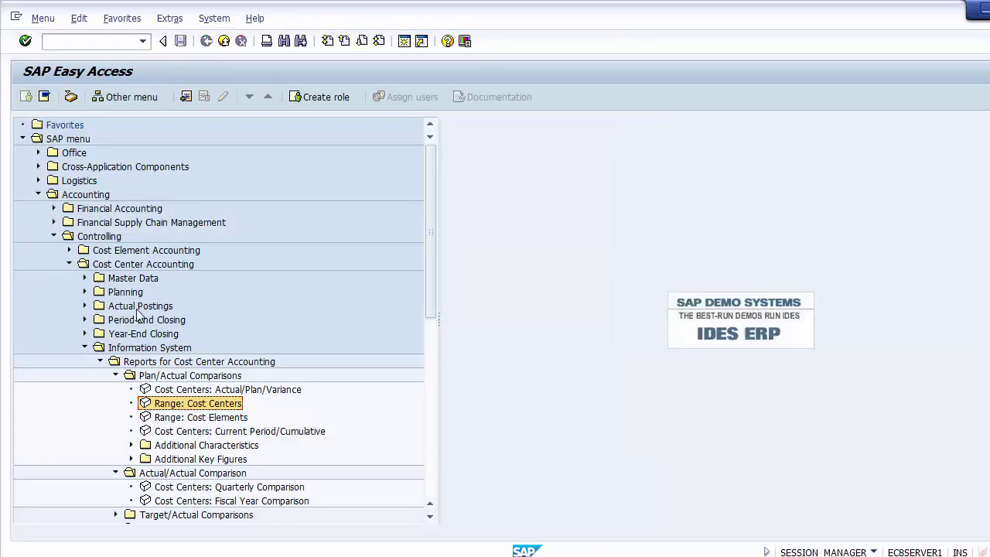
# Collapse the Cost Center Accounting branches in the Easy Access menu tree
pyautogui.click(115, 376)
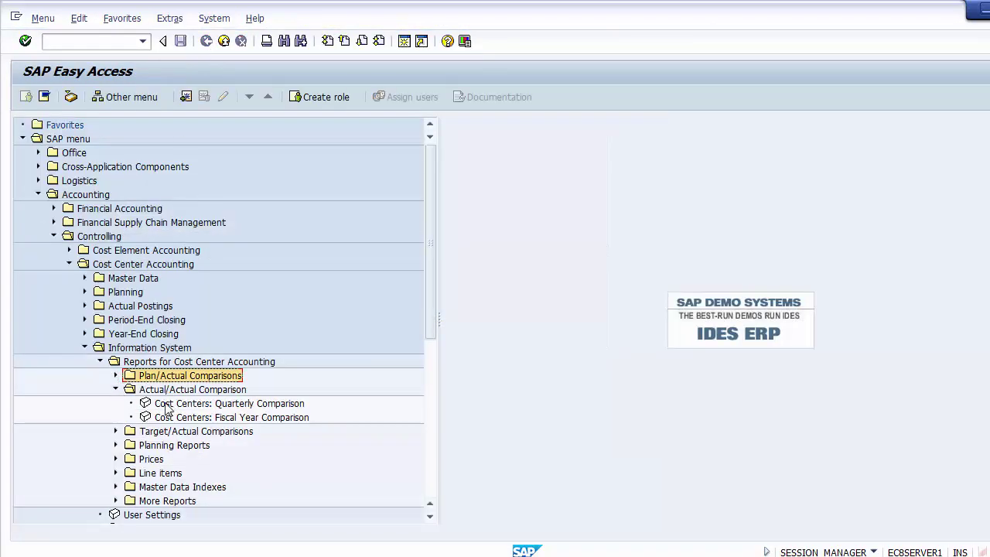
pyautogui.click(116, 376)
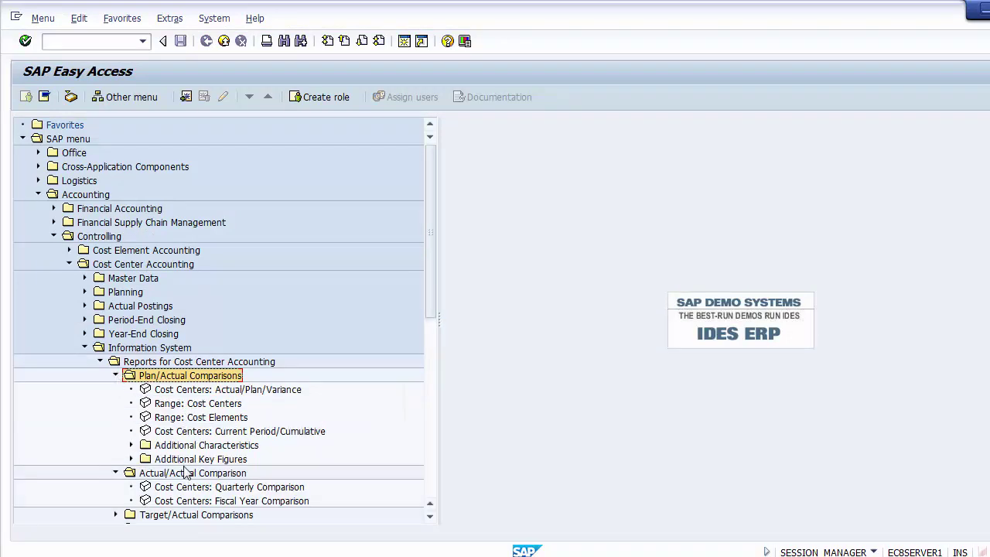
pyautogui.click(100, 362)
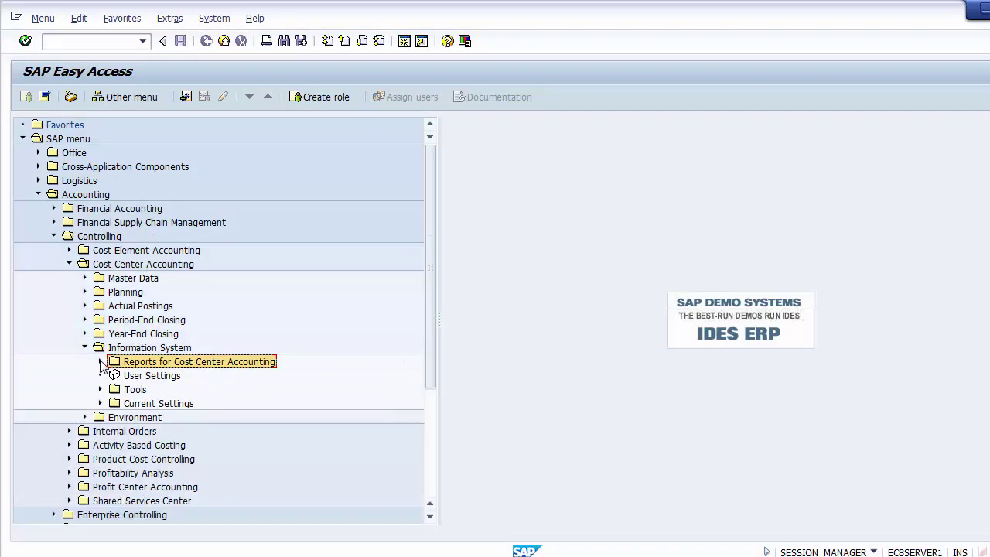
pyautogui.click(85, 347)
pyautogui.click(69, 264)
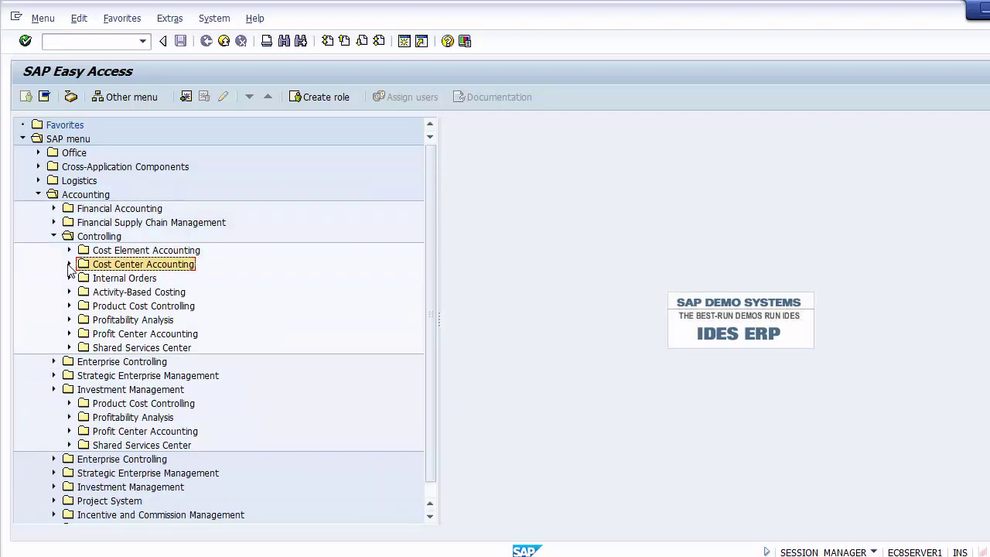
# Expand Profit Center Accounting > Information System > Reports > Interactive Reporting, then switch to PowerPoint
pyautogui.click(69, 335)
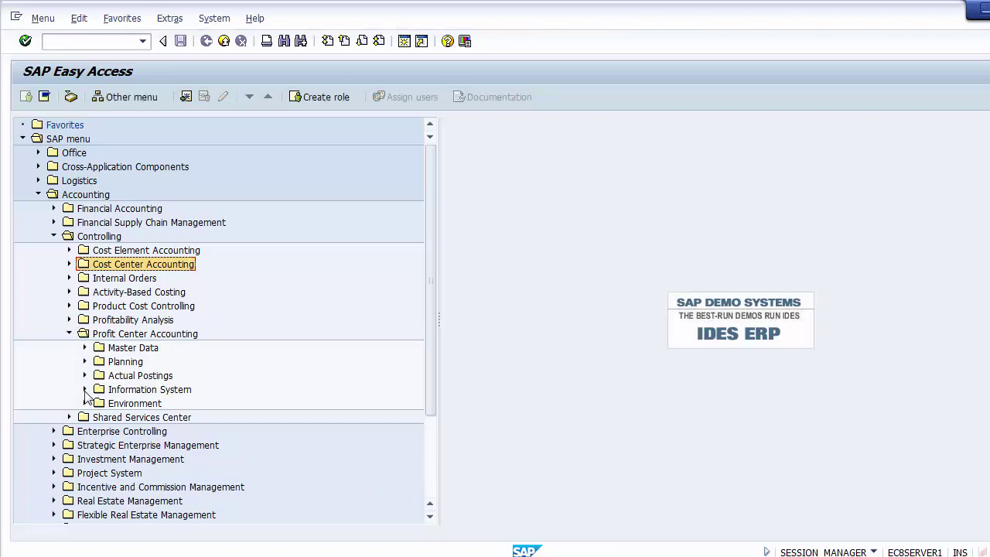
pyautogui.click(85, 390)
pyautogui.click(100, 403)
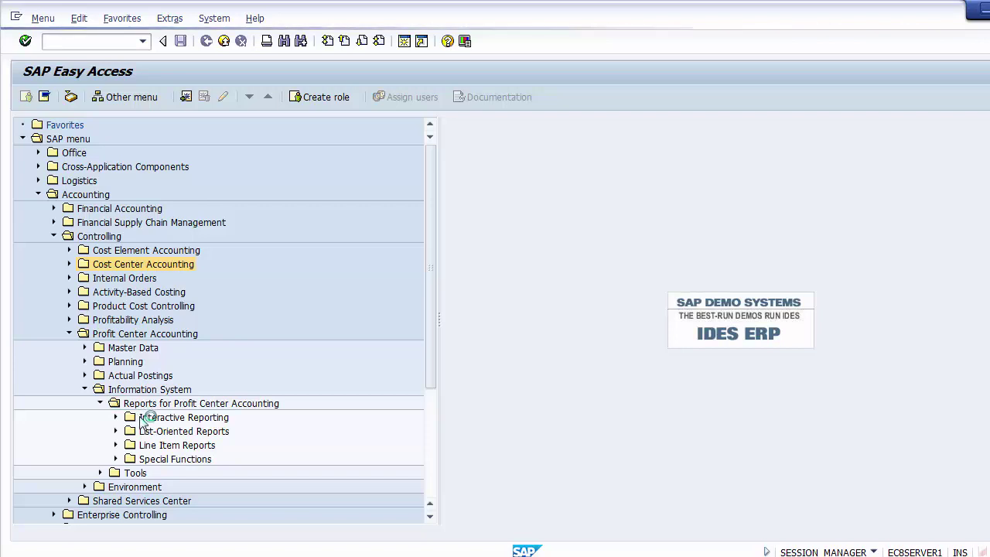
pyautogui.click(116, 416)
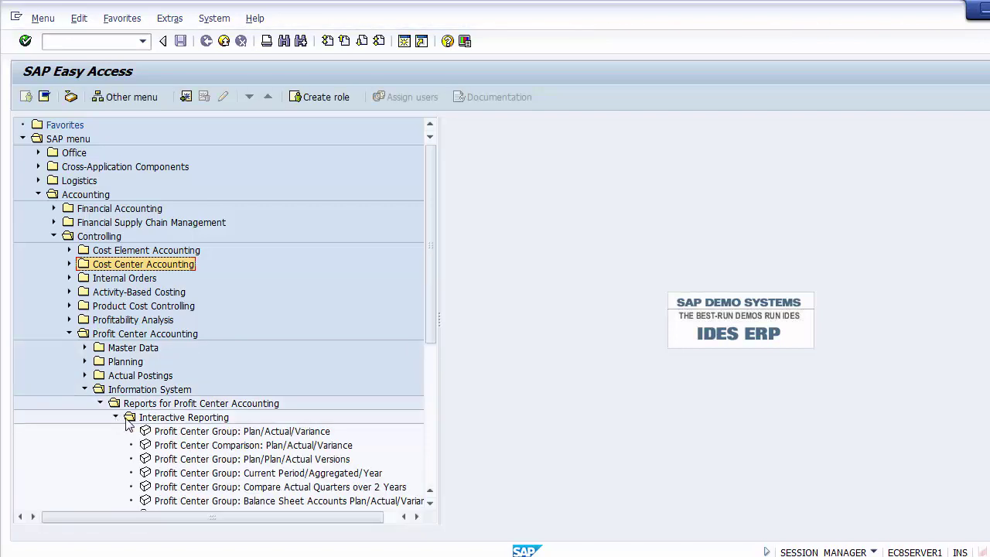
pyautogui.click(234, 432)
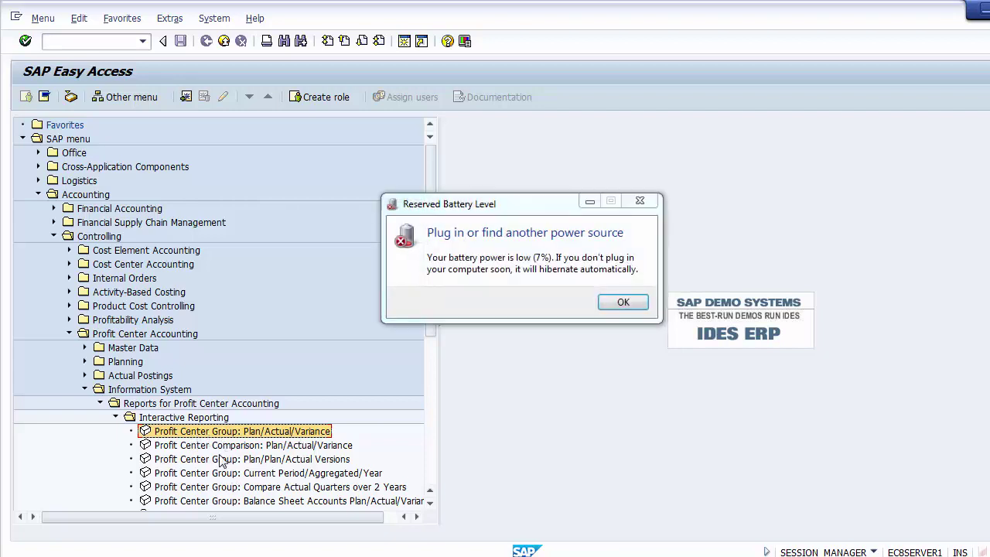
pyautogui.click(623, 302)
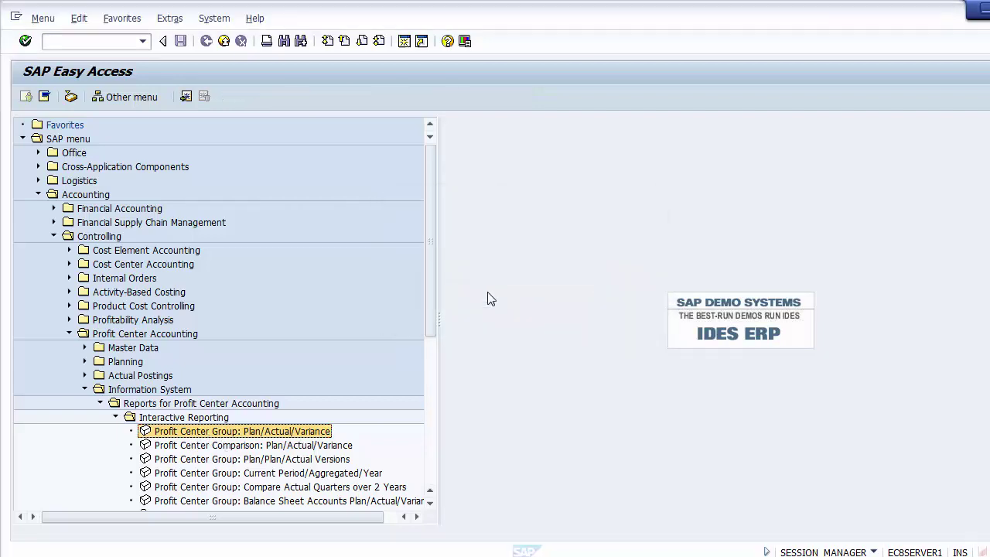
pyautogui.hotkey('alt', 'Tab')
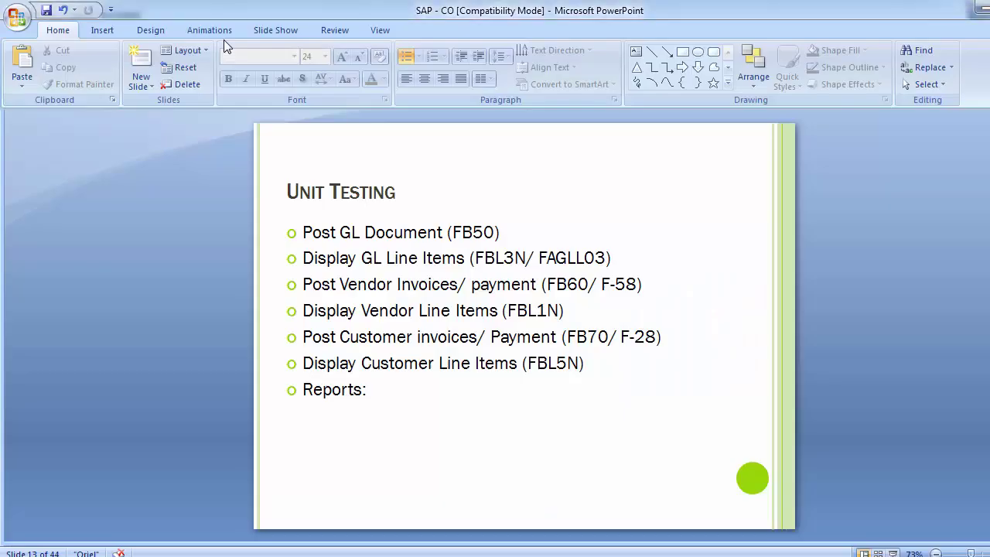